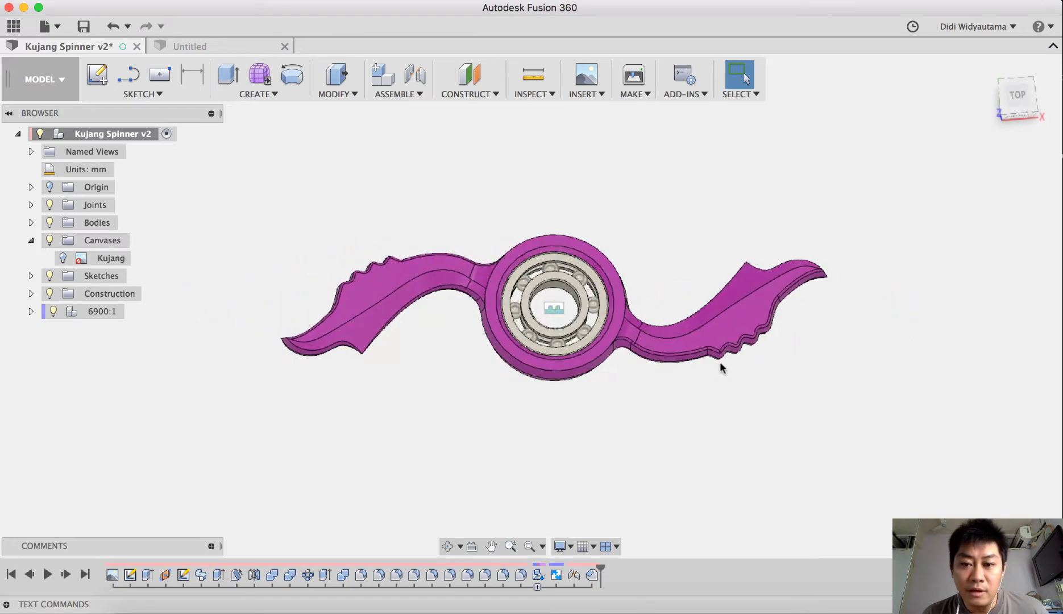
Examine the finished Kujang spinner model from above and from tilted angles, including its blades and central bearing
{"action": "scroll", "coordinate": [714, 142], "scroll_direction": "down", "scroll_amount": 5, "text": "shift"}
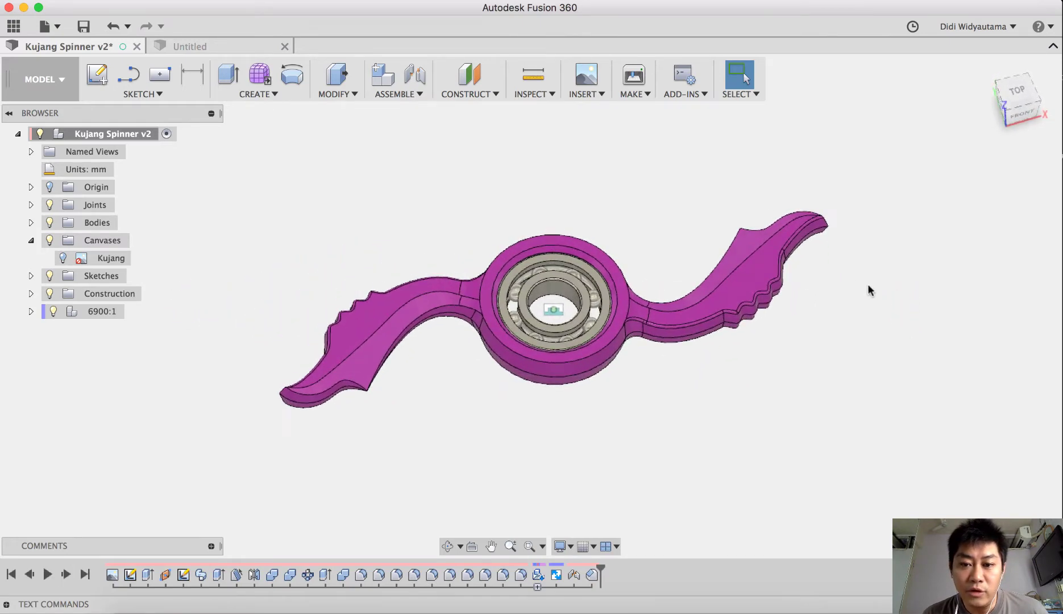
{"action": "scroll", "coordinate": [926, 292], "scroll_direction": "left", "scroll_amount": 10, "text": "shift"}
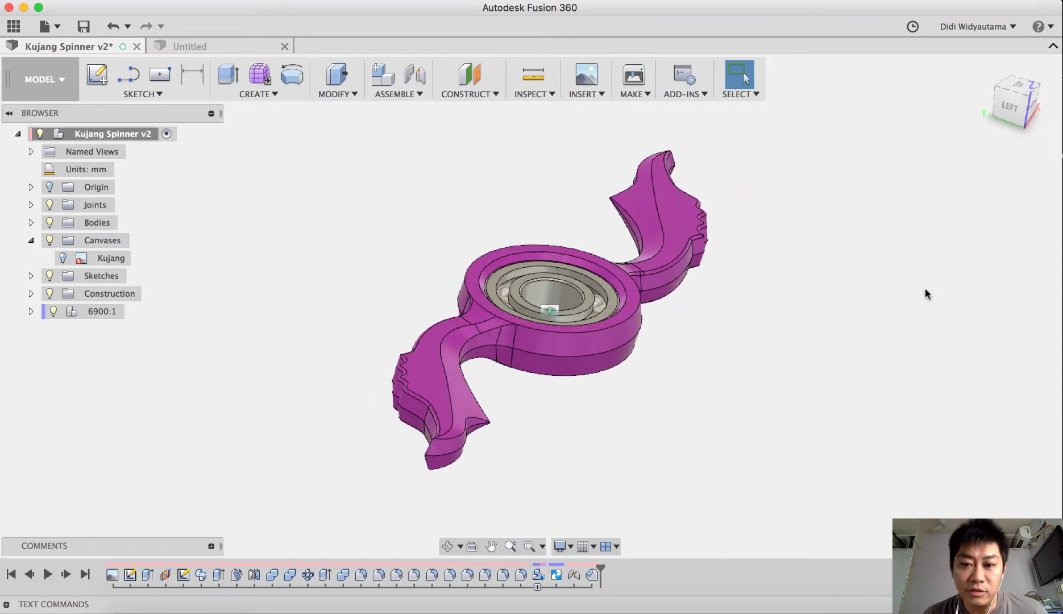
{"action": "scroll", "coordinate": [925, 290], "scroll_direction": "up", "scroll_amount": 10, "text": "shift"}
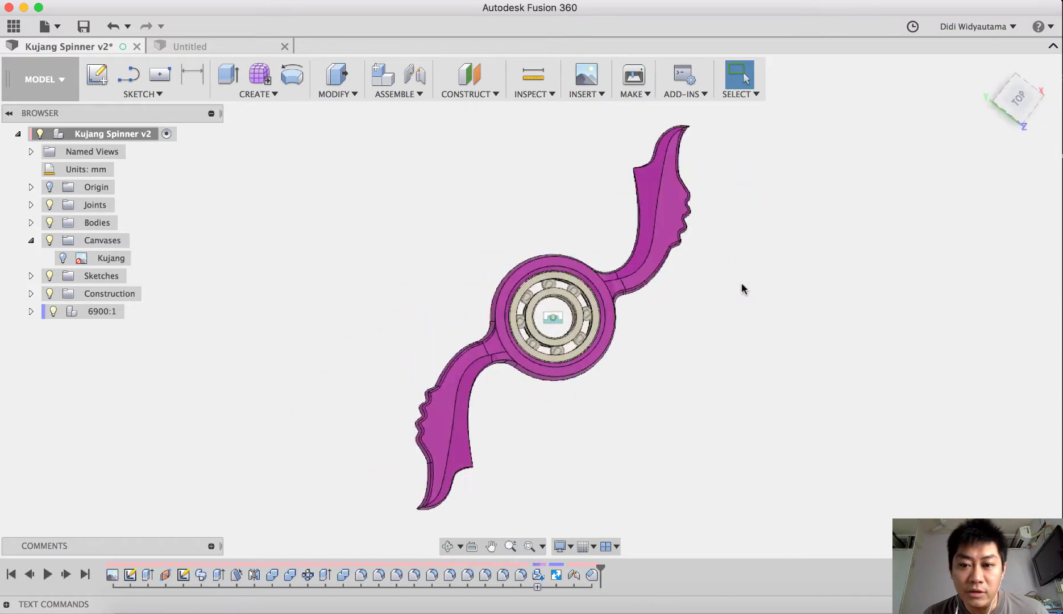
{"action": "scroll", "coordinate": [742, 282], "scroll_direction": "down", "scroll_amount": 10, "text": "shift"}
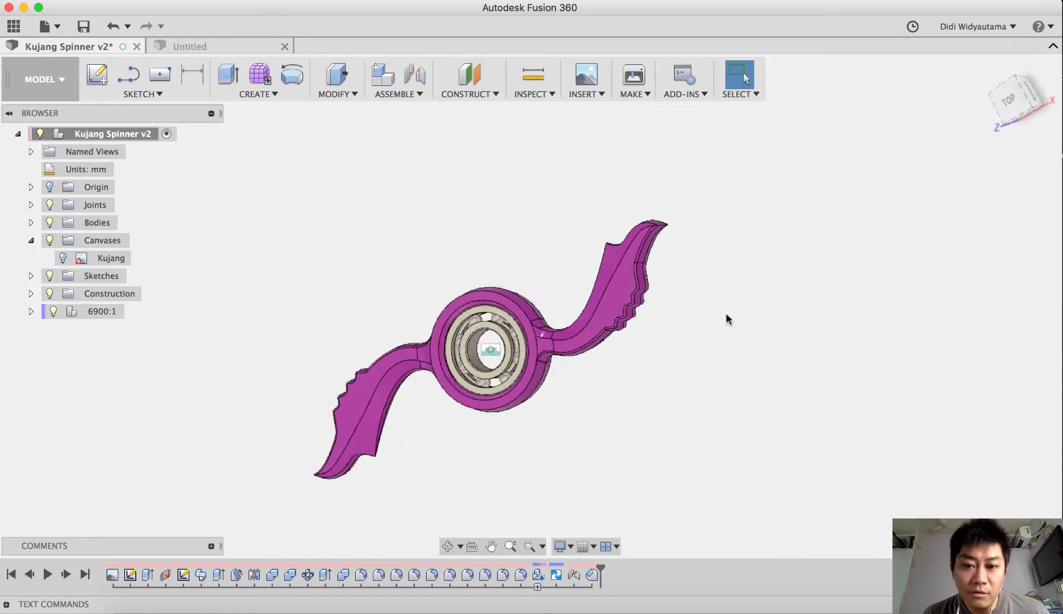
{"action": "scroll", "coordinate": [726, 309], "scroll_direction": "up", "scroll_amount": 10, "text": "shift"}
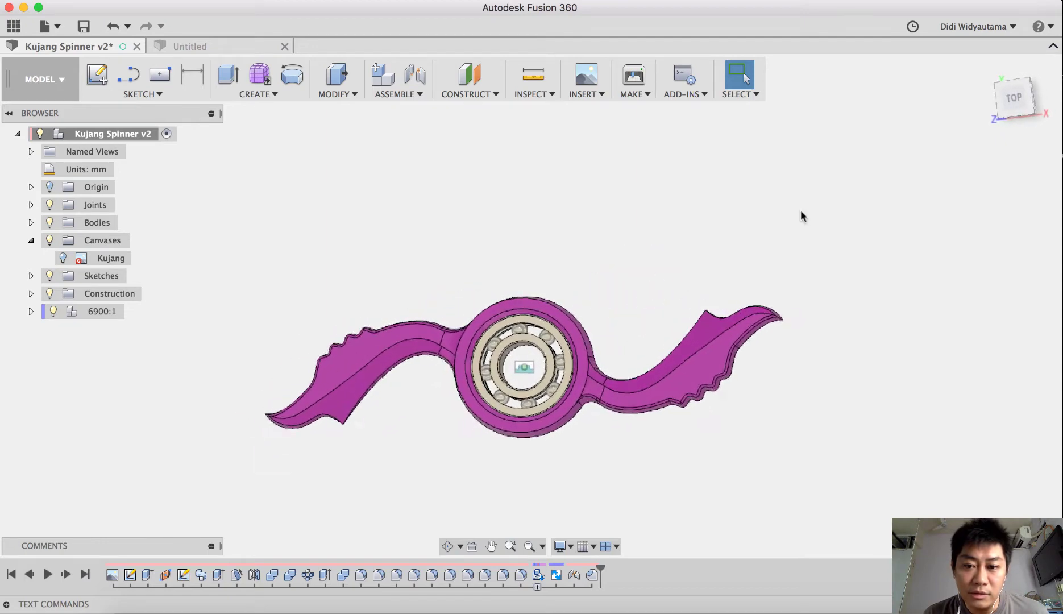
{"action": "scroll", "coordinate": [800, 216], "scroll_direction": "down", "scroll_amount": 10, "text": "shift"}
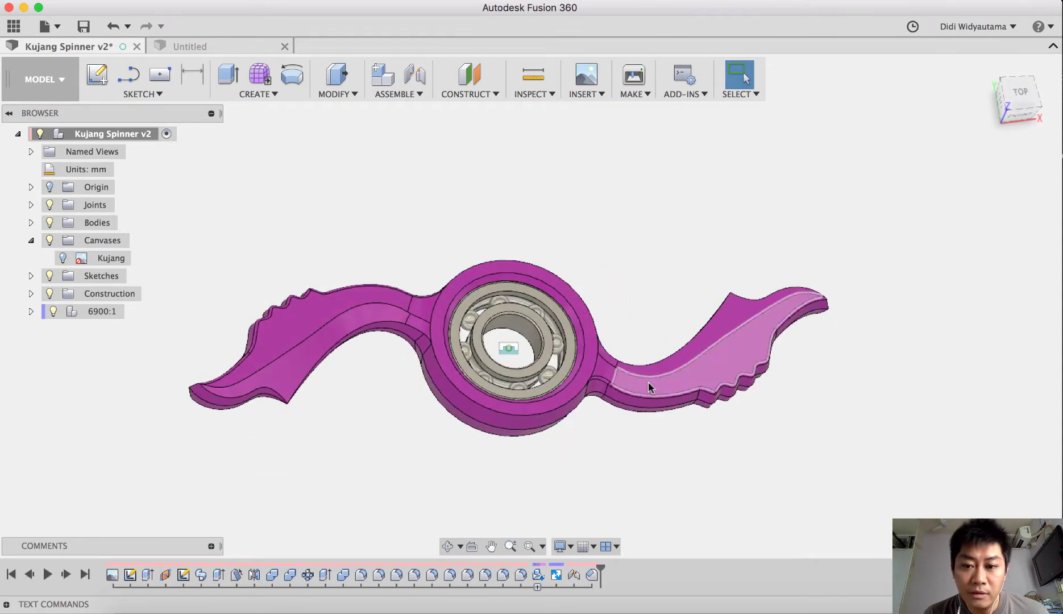
{"action": "scroll", "coordinate": [905, 245], "scroll_direction": "down", "scroll_amount": 10, "text": "shift"}
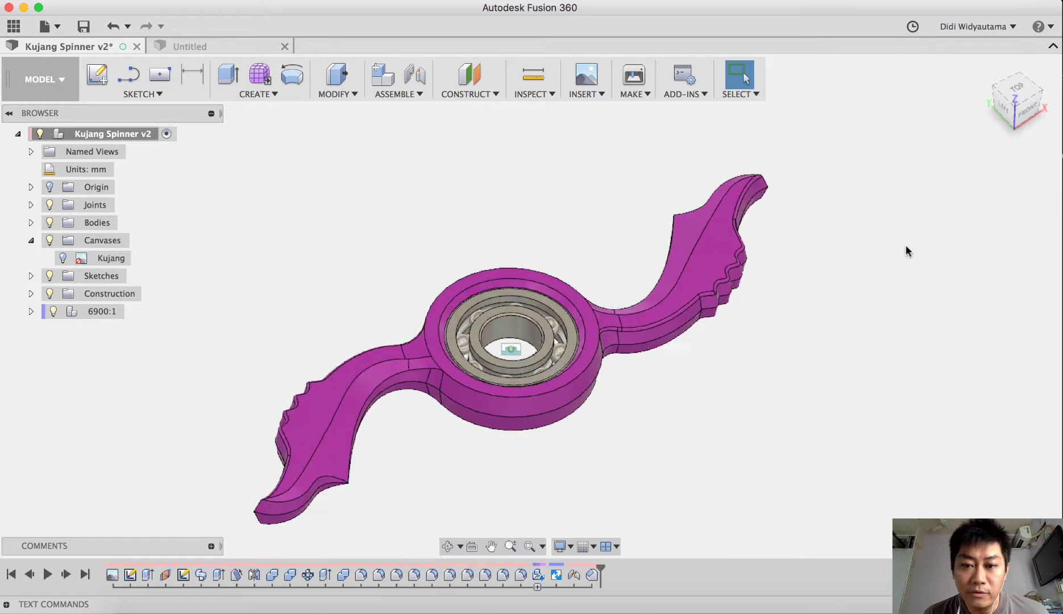
{"action": "scroll", "coordinate": [910, 244], "scroll_direction": "up", "scroll_amount": 10, "text": "shift"}
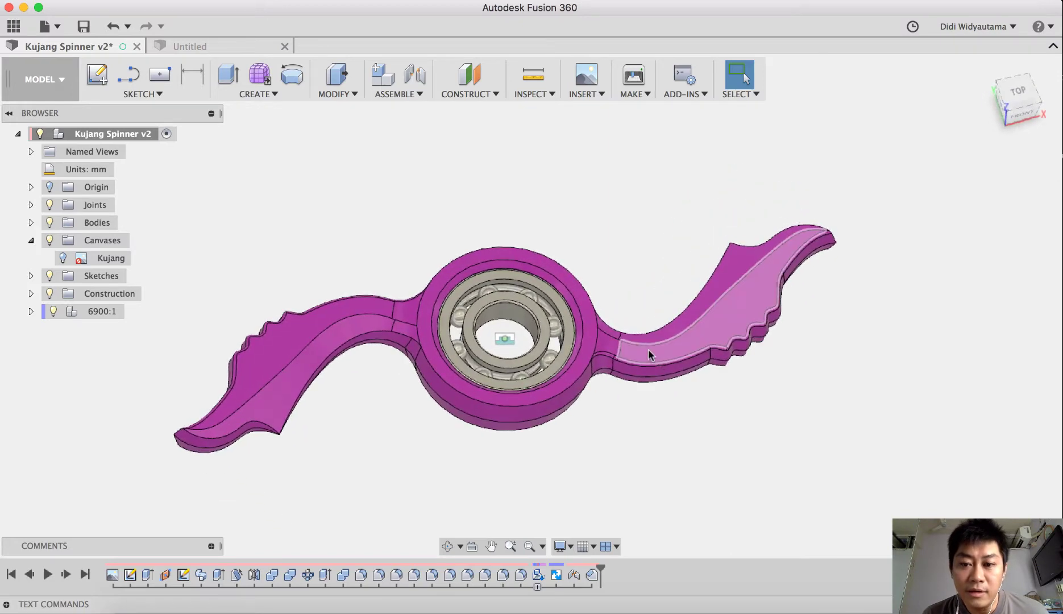
{"action": "scroll", "coordinate": [648, 349], "scroll_direction": "up", "scroll_amount": 10, "text": "shift"}
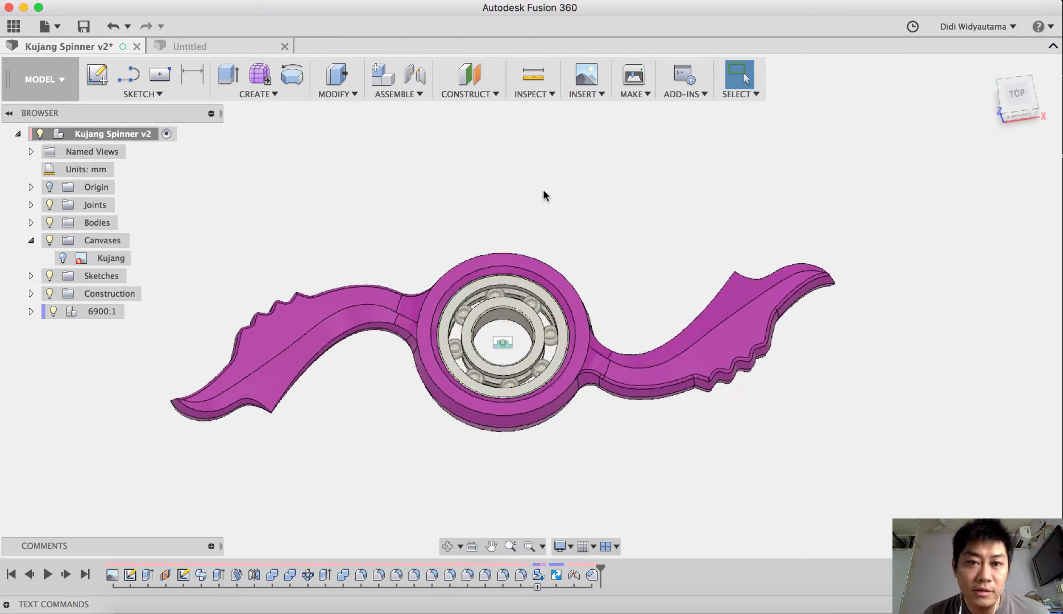
{"action": "scroll", "coordinate": [543, 189], "scroll_direction": "right", "scroll_amount": 3, "text": "shift"}
{"action": "scroll", "coordinate": [581, 242], "scroll_direction": "right", "scroll_amount": 5, "text": "shift"}
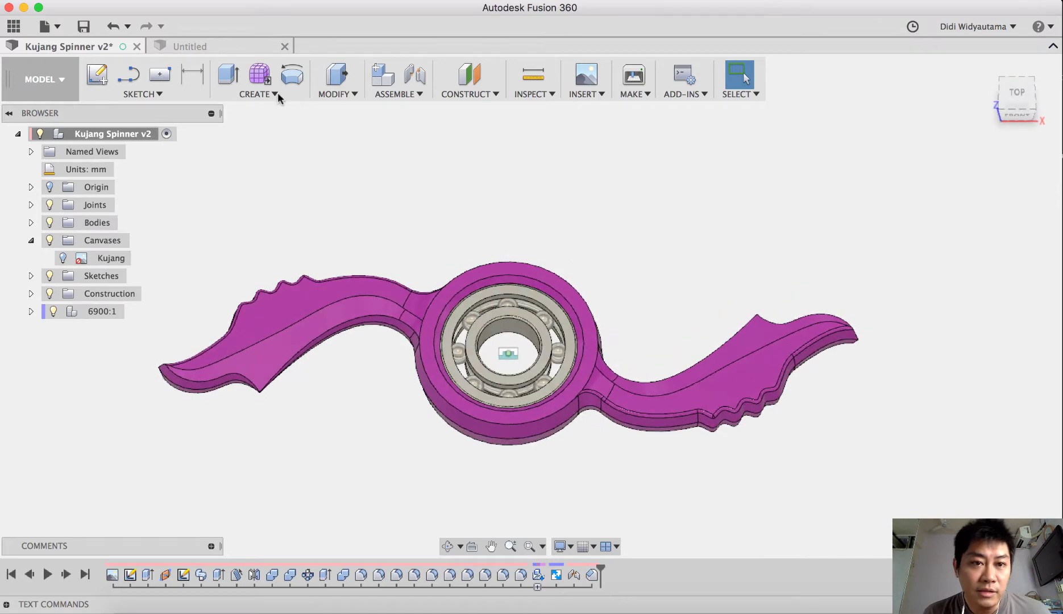
In the untitled design, attach Kujang.jpg as a canvas on the horizontal XY origin plane with its default position and scale
{"action": "left_click", "coordinate": [216, 47]}
{"action": "left_click", "coordinate": [589, 95]}
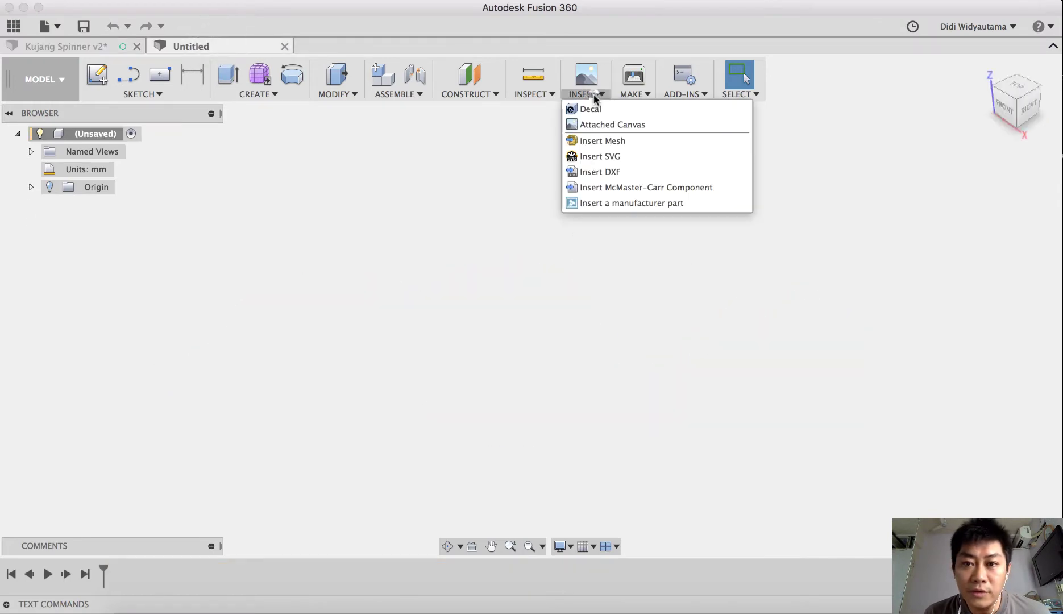
{"action": "left_click", "coordinate": [613, 125]}
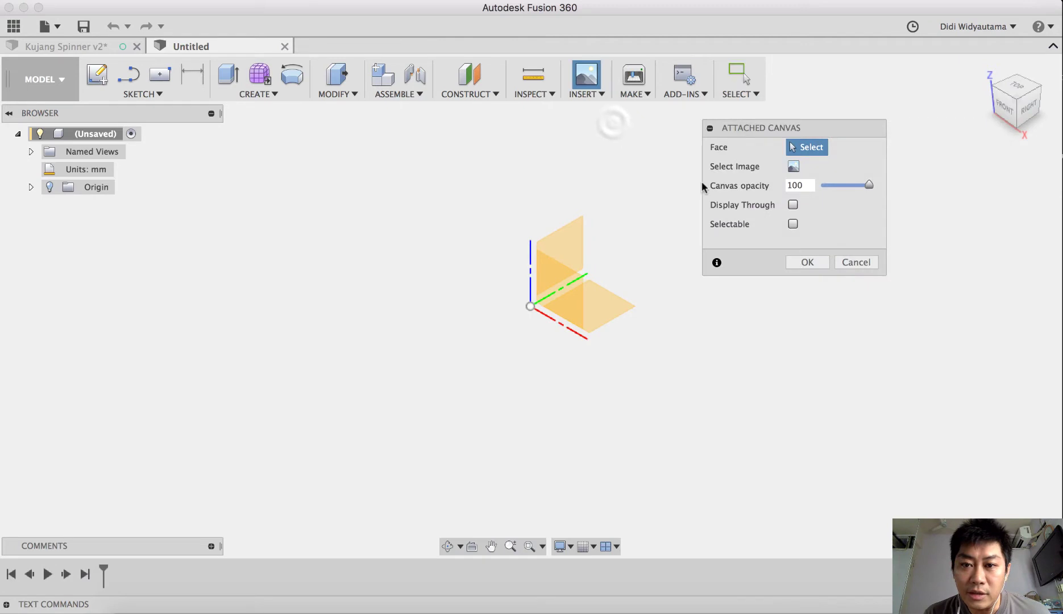
{"action": "left_click", "coordinate": [608, 315]}
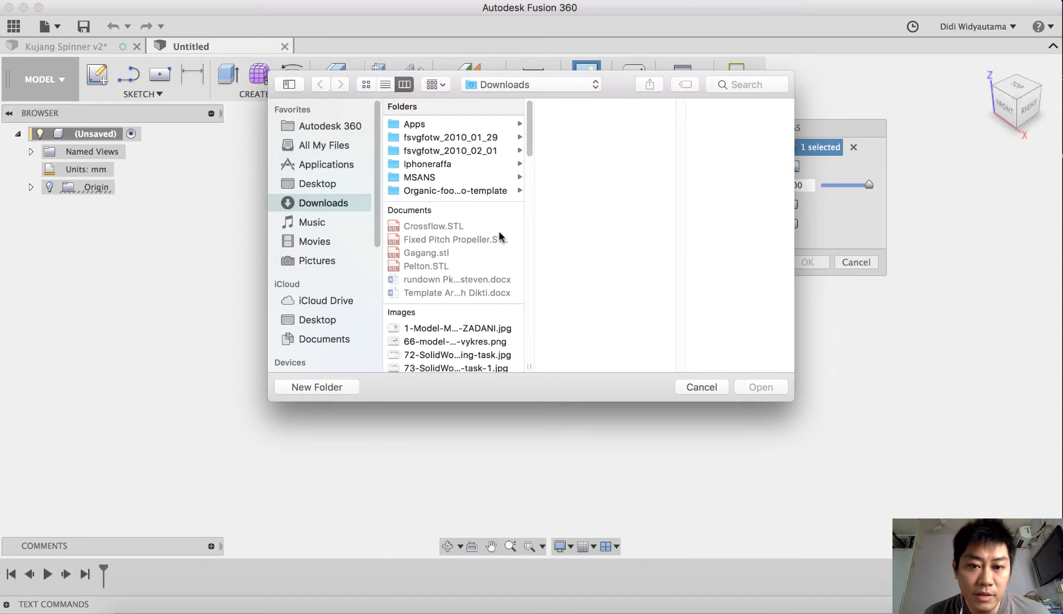
{"action": "left_click_drag", "start_coordinate": [527, 123], "coordinate": [527, 189]}
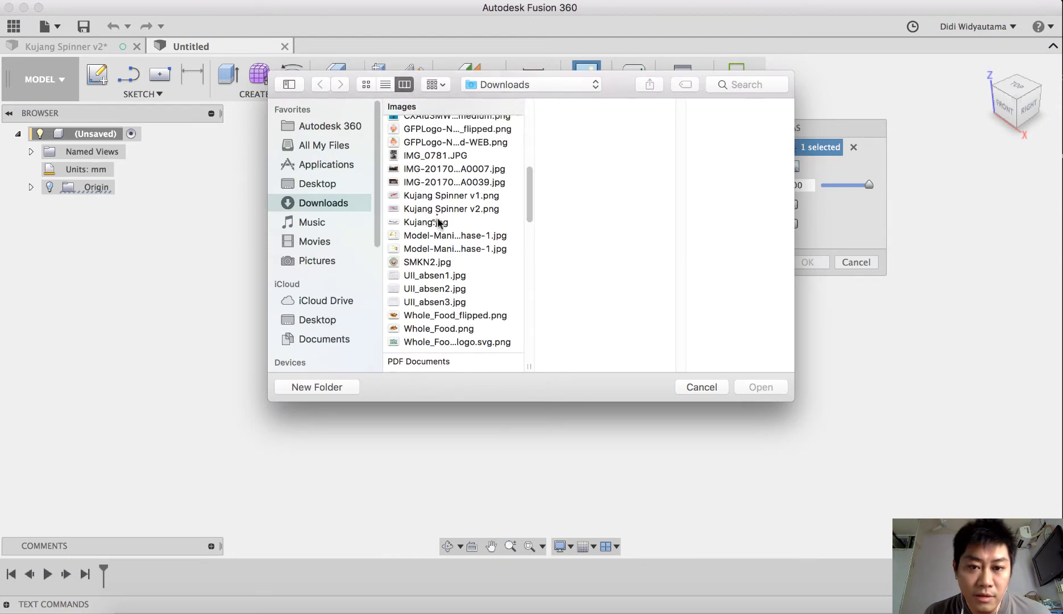
{"action": "left_click", "coordinate": [438, 222]}
{"action": "left_click", "coordinate": [764, 387]}
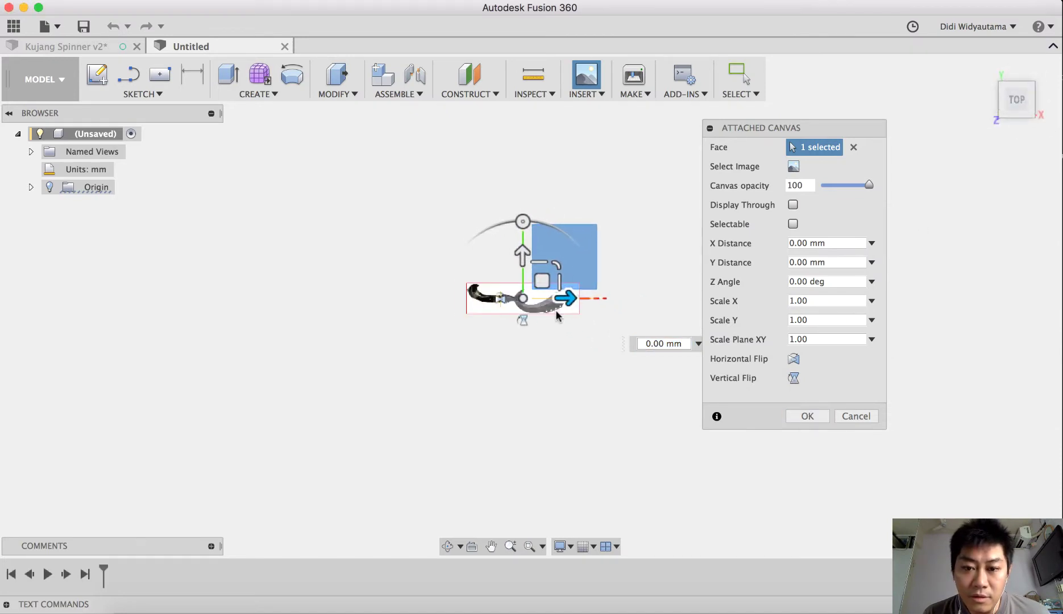
{"action": "left_click", "coordinate": [807, 416]}
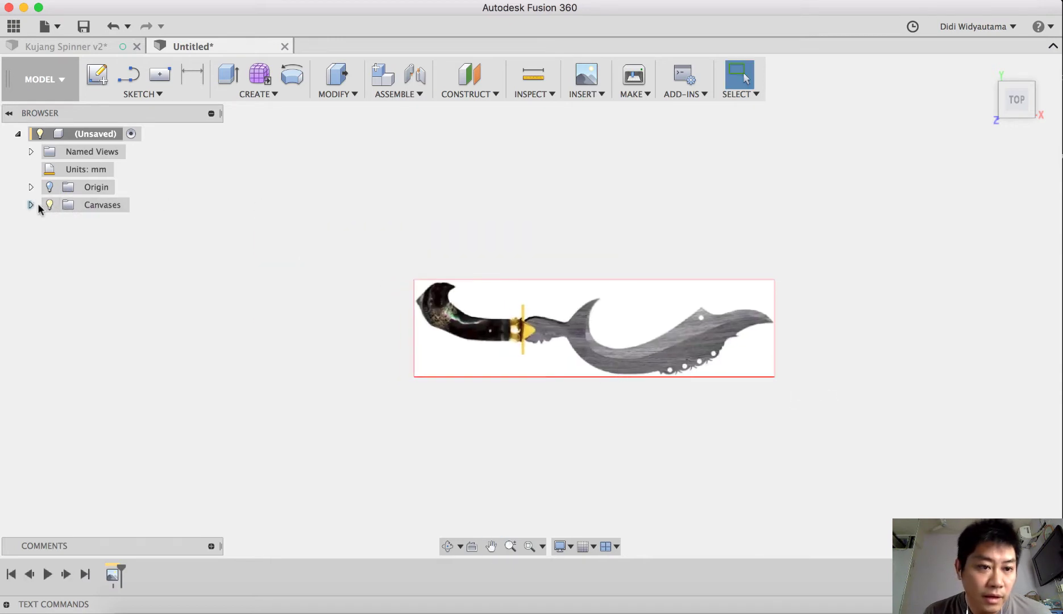
Calibrate the Kujang canvas by setting the distance from the middle of the crossguard to the blade tip to 50 mm
{"action": "left_click", "coordinate": [31, 205]}
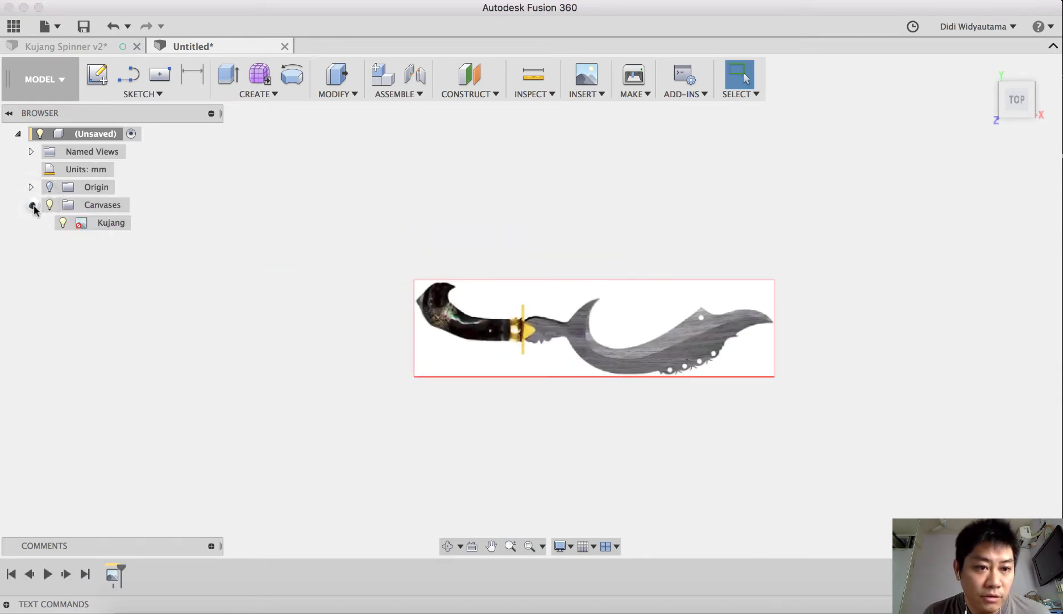
{"action": "right_click", "coordinate": [95, 226]}
{"action": "left_click", "coordinate": [117, 261]}
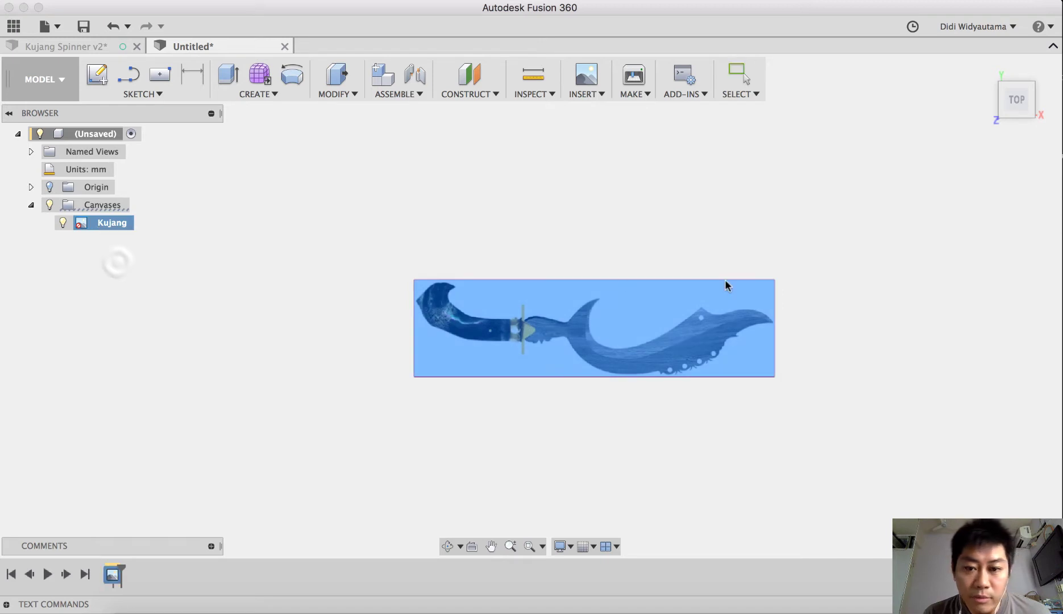
{"action": "scroll", "coordinate": [528, 335], "scroll_direction": "up", "scroll_amount": 3}
{"action": "scroll", "coordinate": [528, 335], "scroll_direction": "up", "scroll_amount": 2}
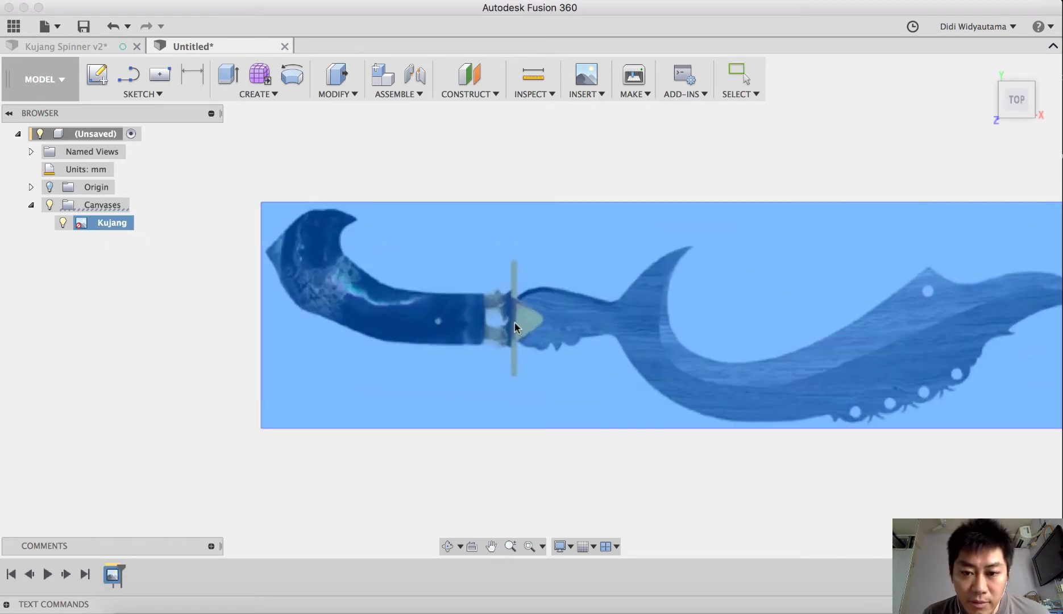
{"action": "left_click", "coordinate": [514, 323]}
{"action": "middle_click_drag", "start_coordinate": [646, 344], "coordinate": [503, 348]}
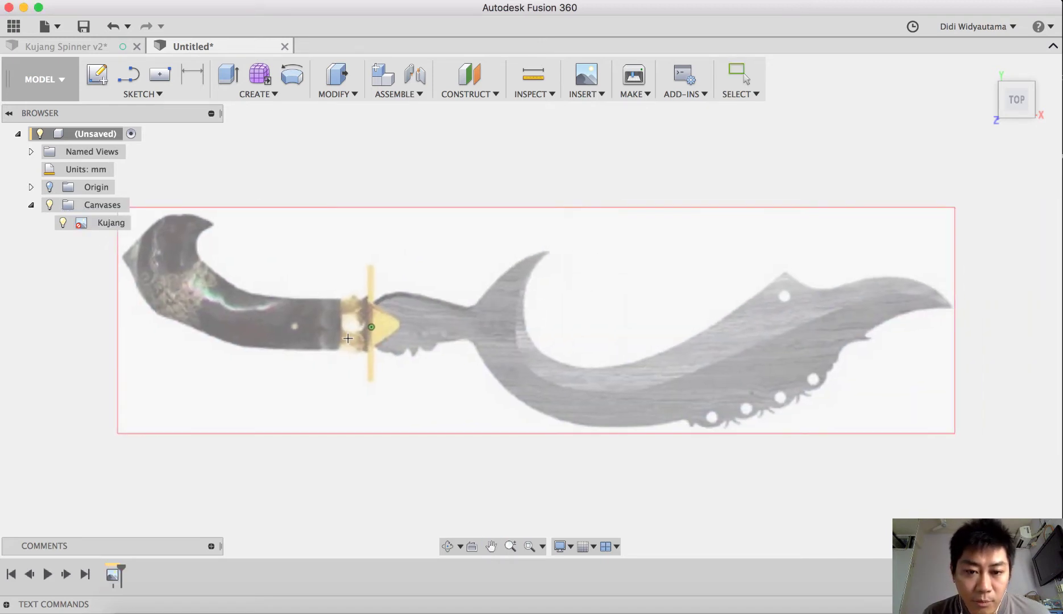
{"action": "left_click", "coordinate": [950, 309]}
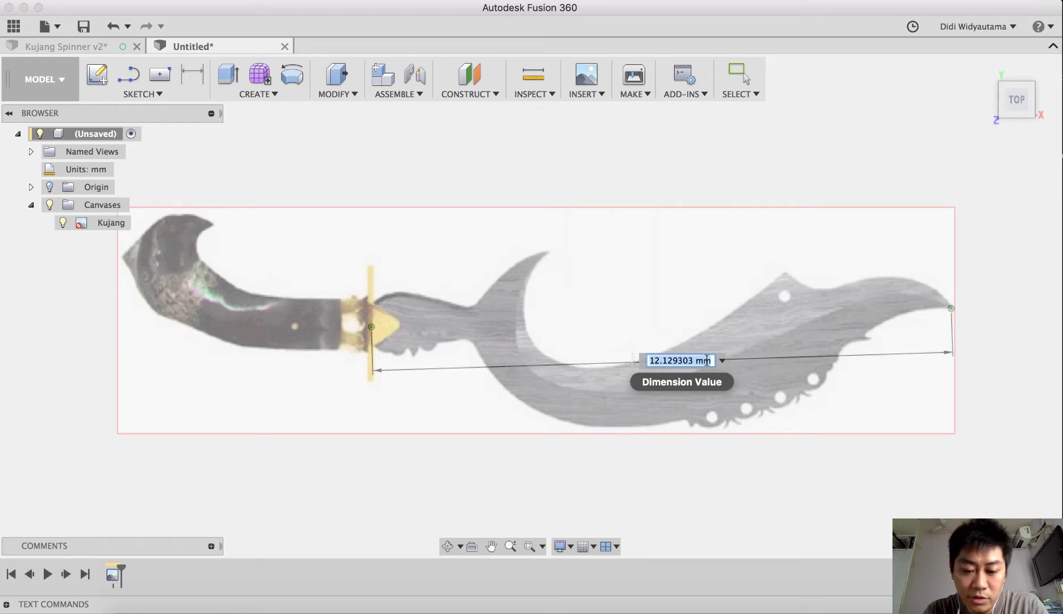
{"action": "key", "text": "Return"}
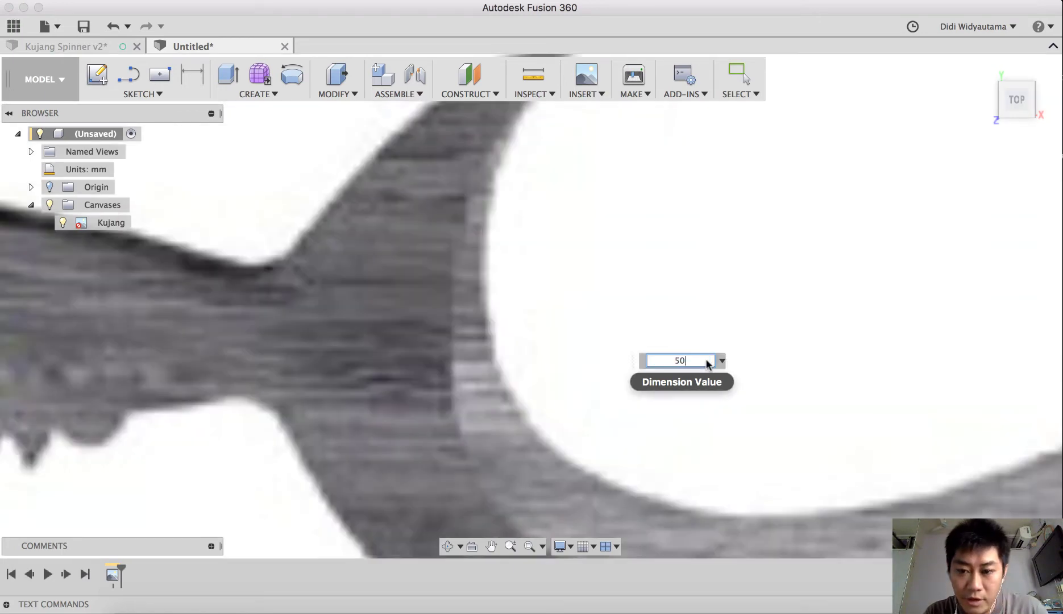
Edit the Kujang canvas to stretch the image vertically with a Scale Y of 1.3
{"action": "scroll", "coordinate": [896, 303], "scroll_direction": "down", "scroll_amount": 5}
{"action": "scroll", "coordinate": [853, 337], "scroll_direction": "down", "scroll_amount": 3}
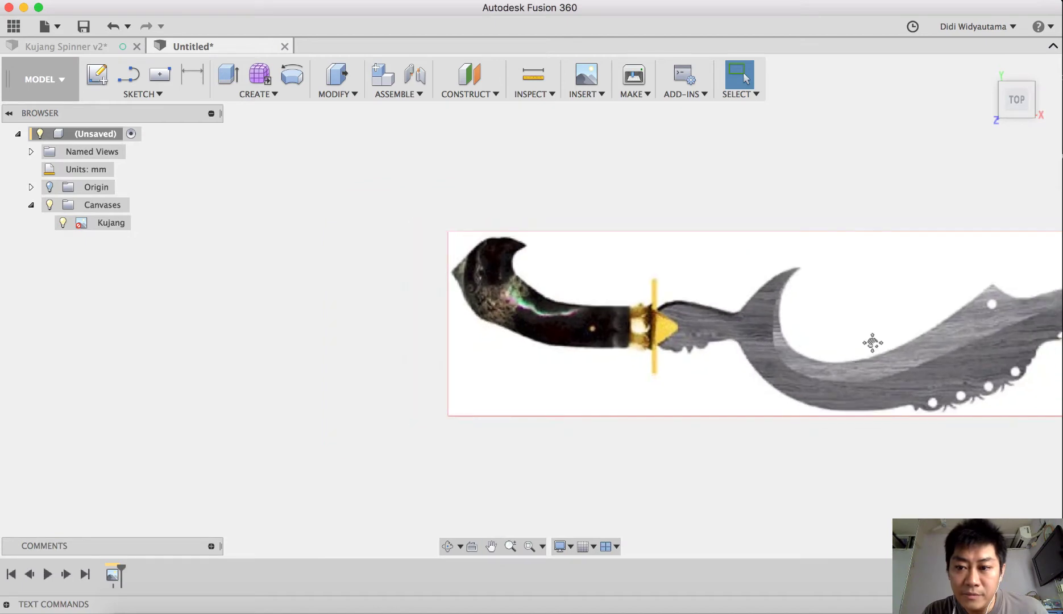
{"action": "middle_click_drag", "start_coordinate": [869, 339], "coordinate": [586, 360]}
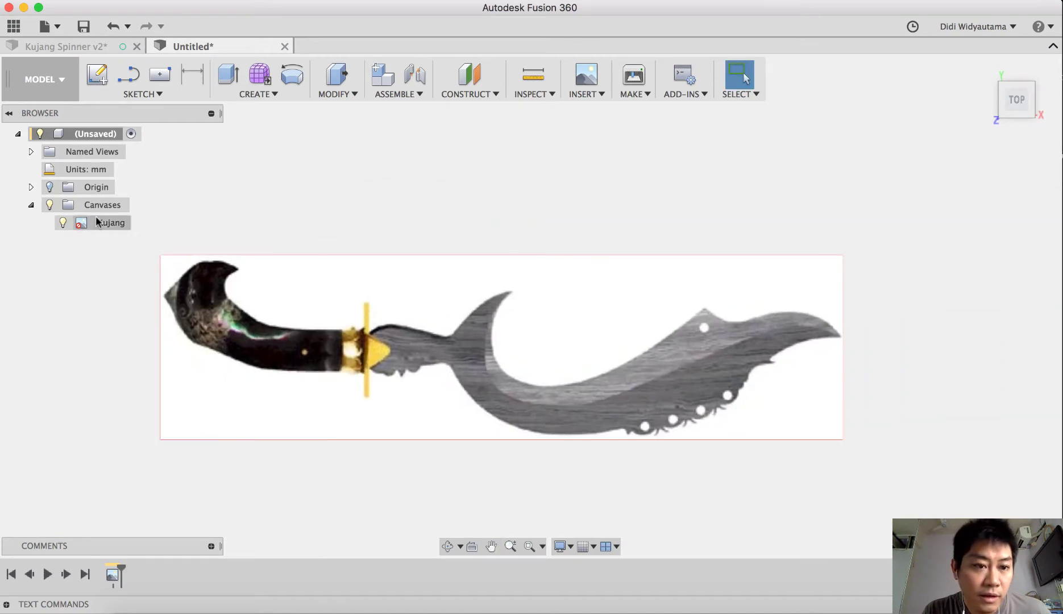
{"action": "left_click", "coordinate": [98, 222]}
{"action": "right_click", "coordinate": [98, 222]}
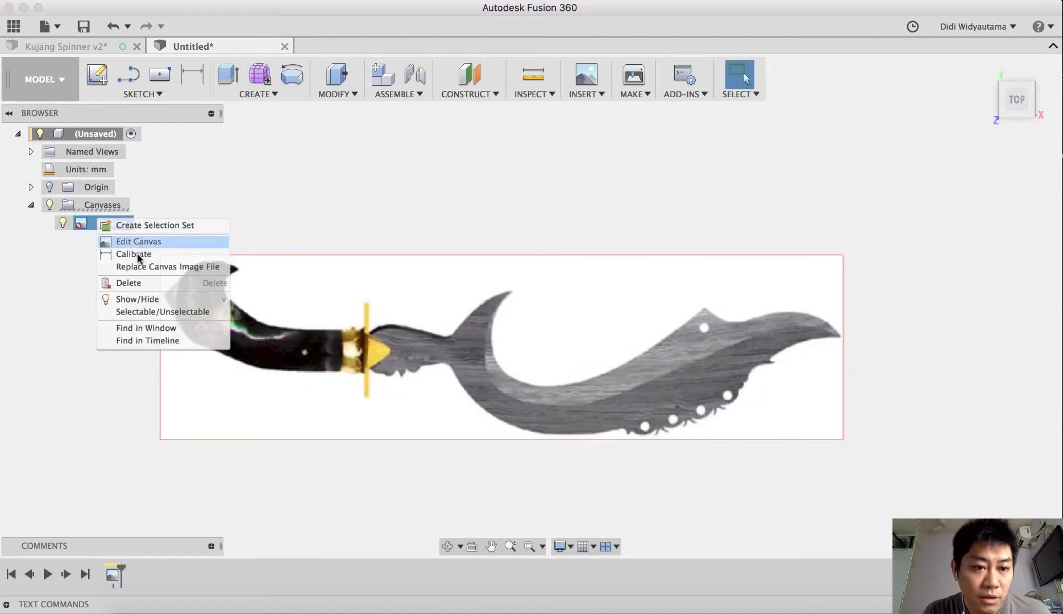
{"action": "left_click", "coordinate": [135, 245]}
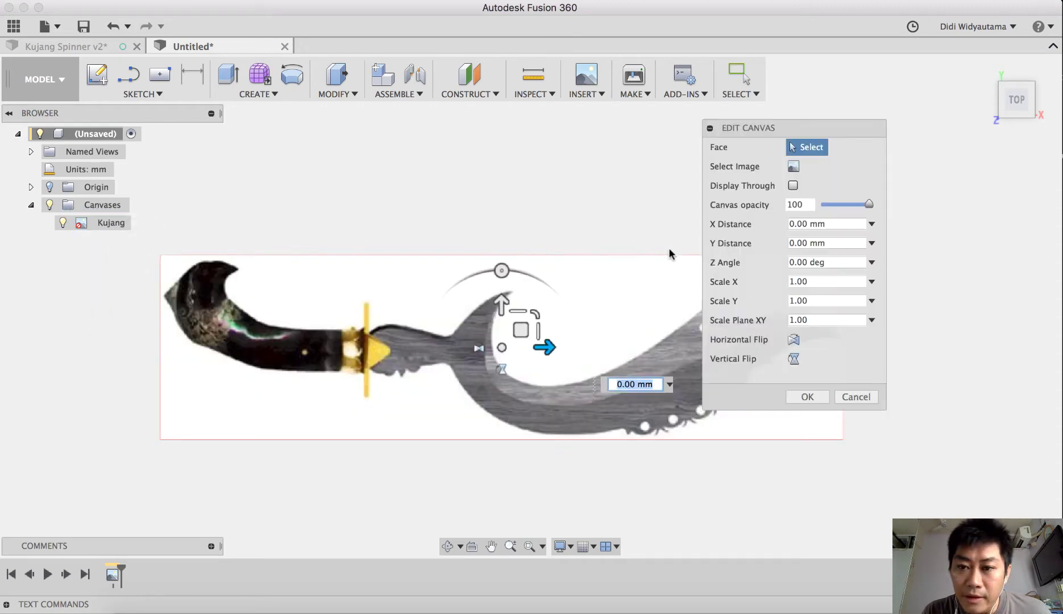
{"action": "left_click_drag", "start_coordinate": [794, 128], "coordinate": [917, 150]}
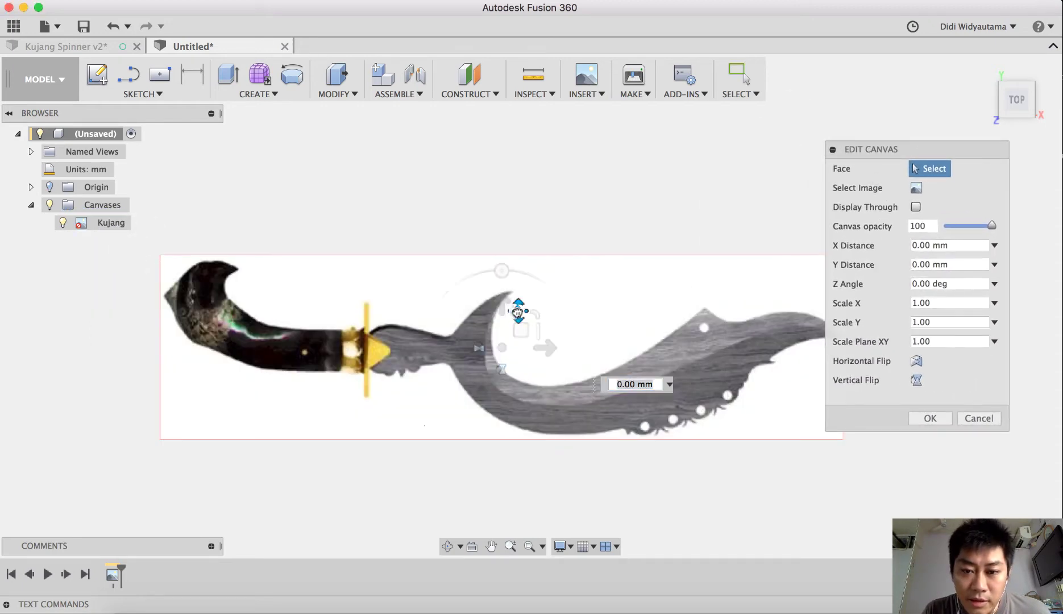
{"action": "left_click_drag", "start_coordinate": [517, 312], "coordinate": [518, 306]}
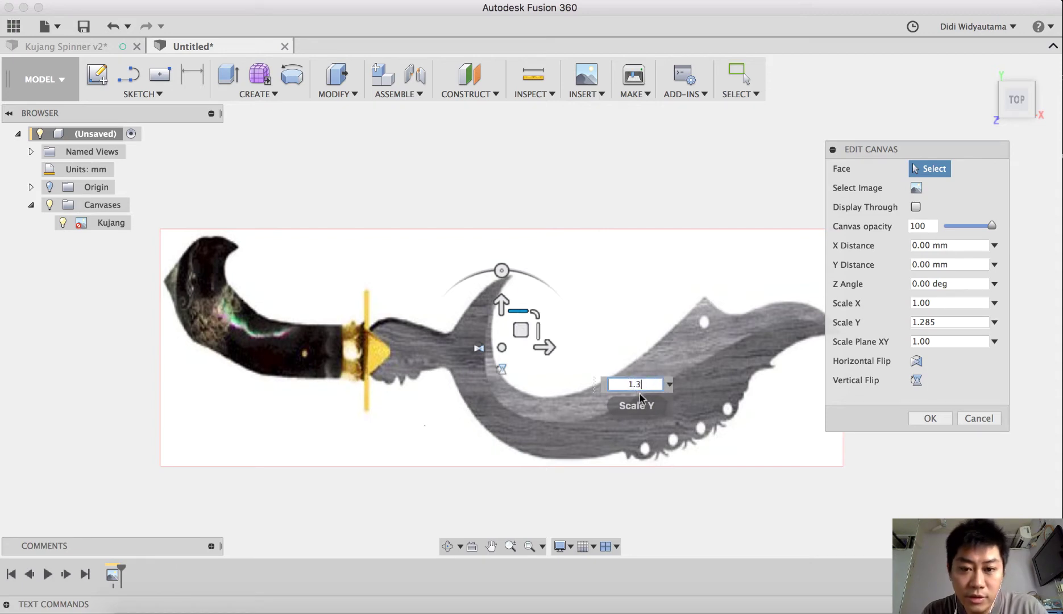
{"action": "key", "text": "Return"}
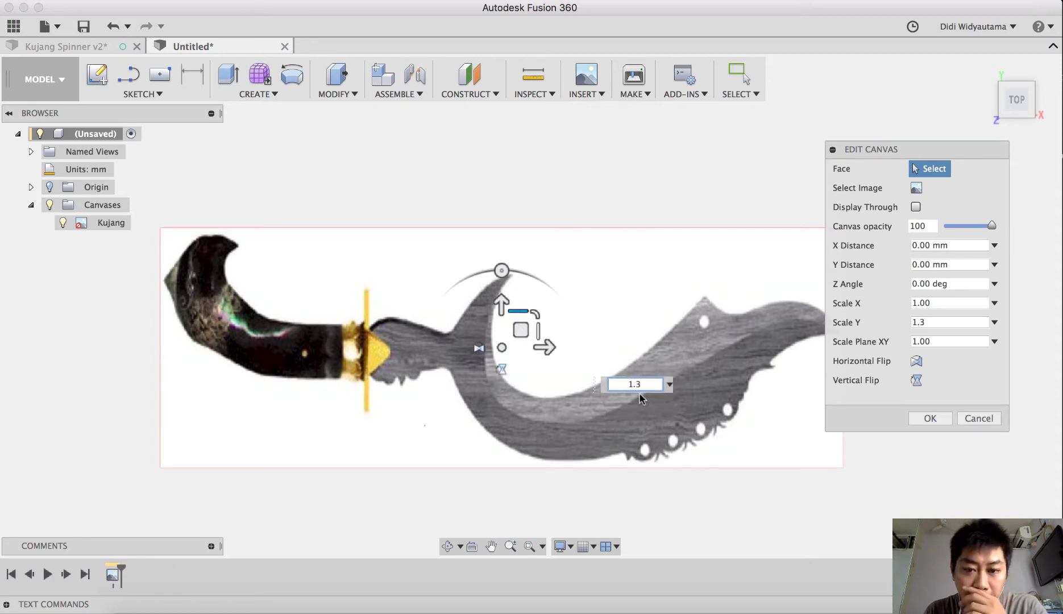
{"action": "left_click", "coordinate": [927, 419]}
Edit the Kujang canvas again and reduce its opacity to 50
{"action": "middle_click_drag", "start_coordinate": [499, 310], "coordinate": [575, 299]}
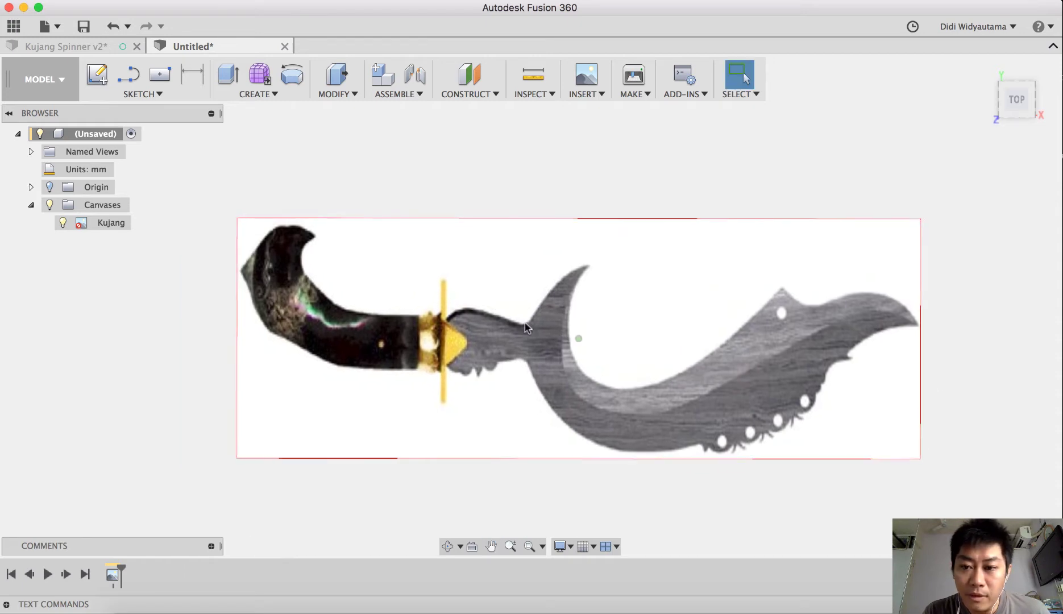
{"action": "middle_click_drag", "start_coordinate": [500, 226], "coordinate": [407, 254], "text": "shift"}
{"action": "left_click", "coordinate": [96, 225]}
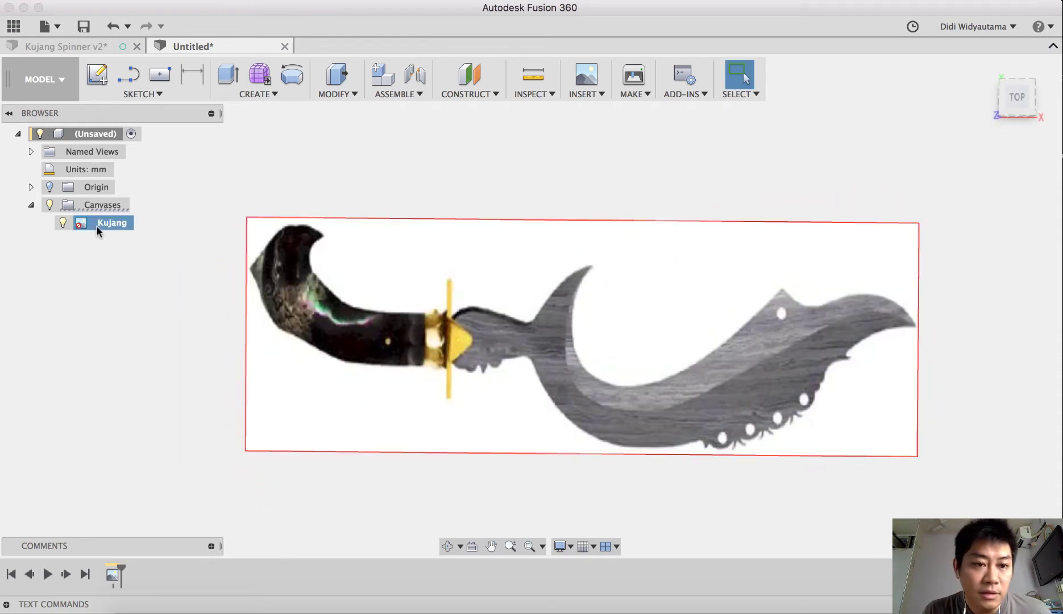
{"action": "right_click", "coordinate": [96, 225]}
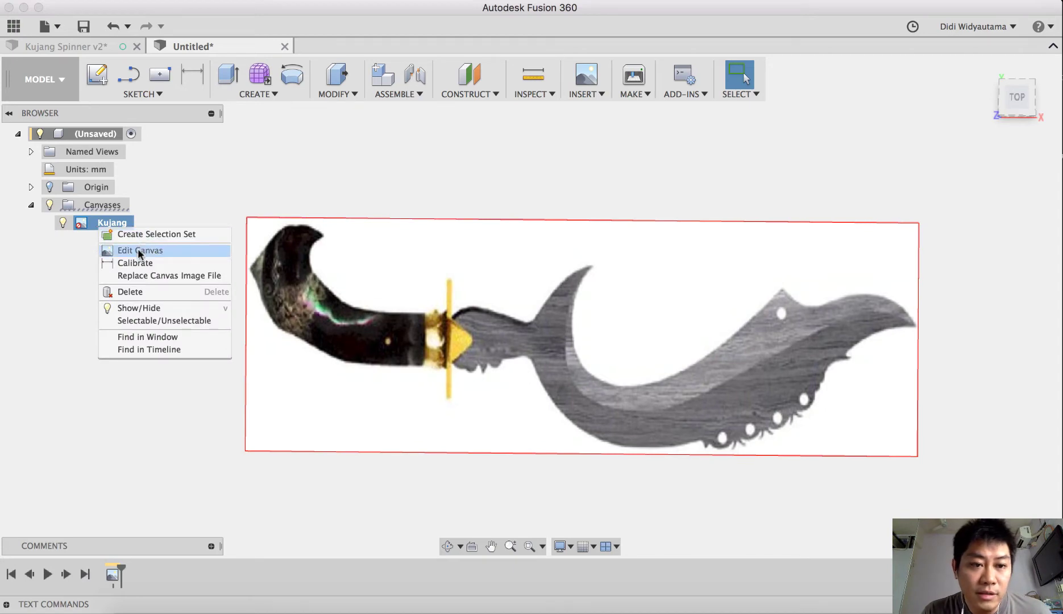
{"action": "left_click", "coordinate": [139, 251]}
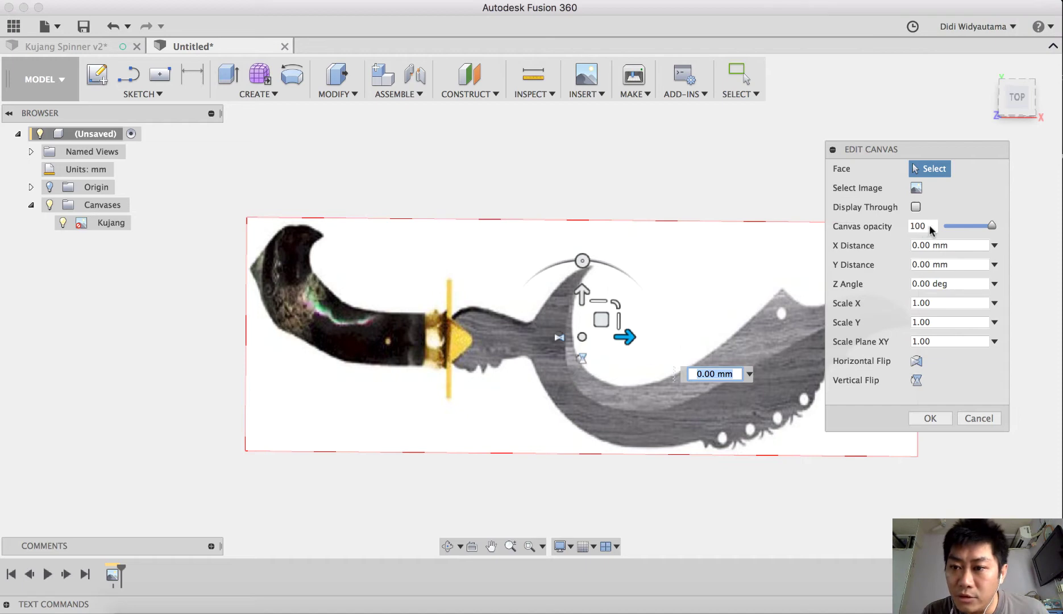
{"action": "left_click_drag", "start_coordinate": [988, 229], "coordinate": [969, 230]}
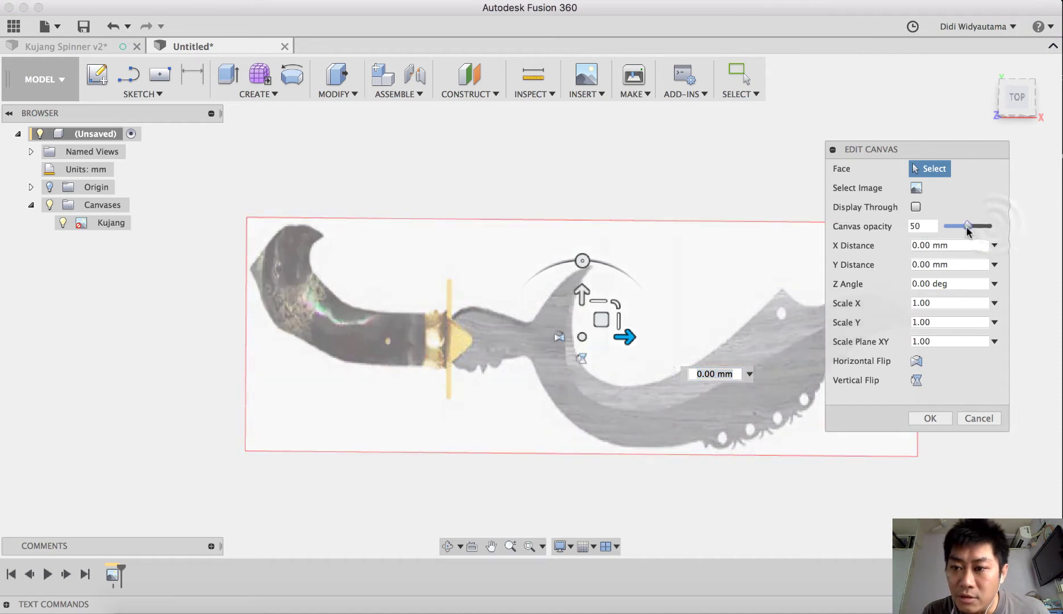
{"action": "left_click", "coordinate": [940, 419]}
{"action": "middle_click_drag", "start_coordinate": [620, 223], "coordinate": [674, 228], "text": "shift"}
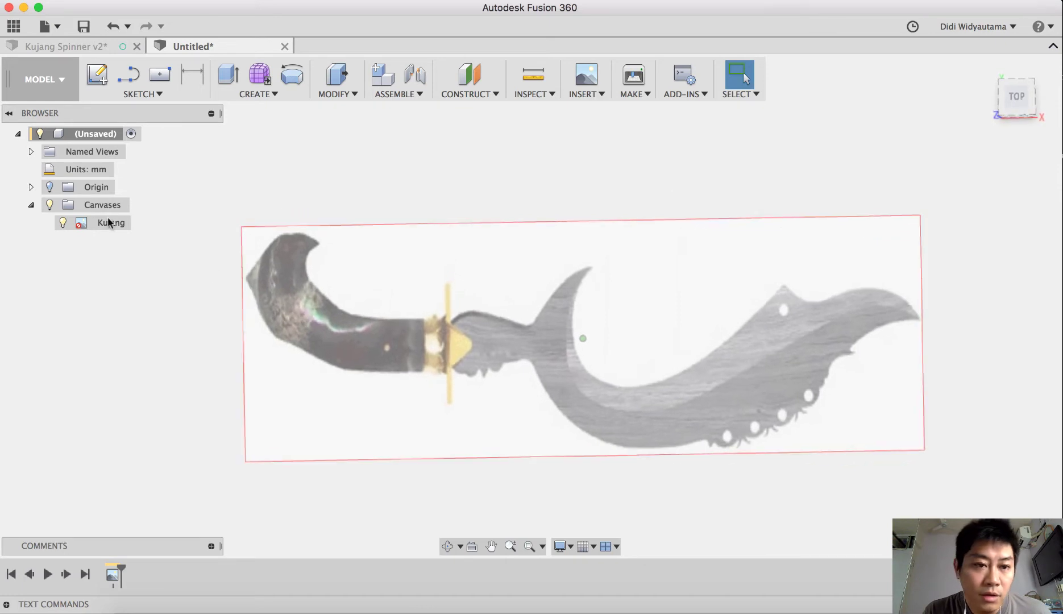
Show the origin planes and axes over the Kujang canvas
{"action": "right_click", "coordinate": [104, 223]}
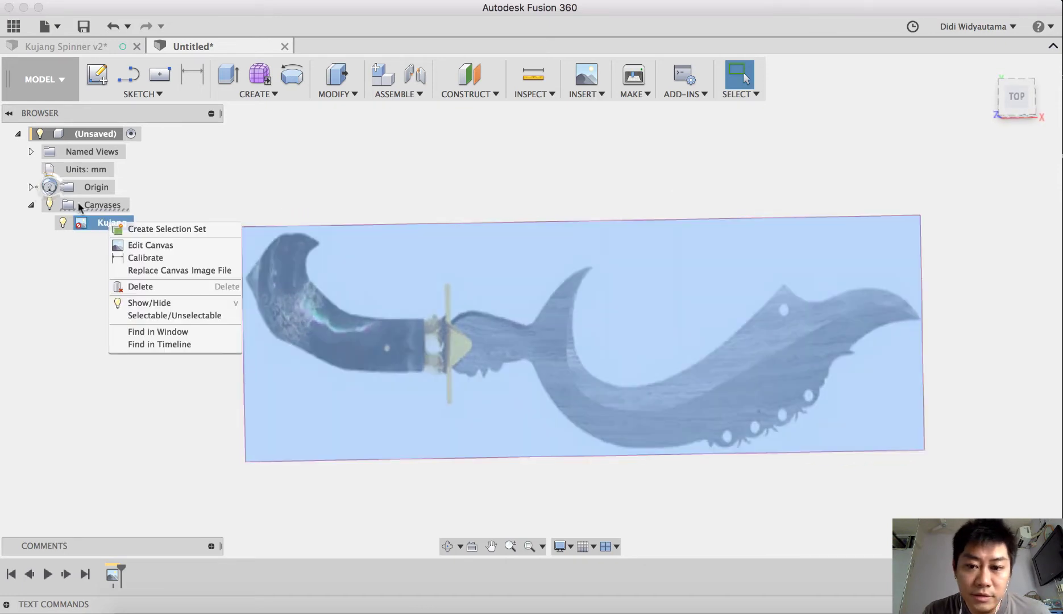
{"action": "left_click", "coordinate": [283, 170]}
{"action": "left_click", "coordinate": [265, 162]}
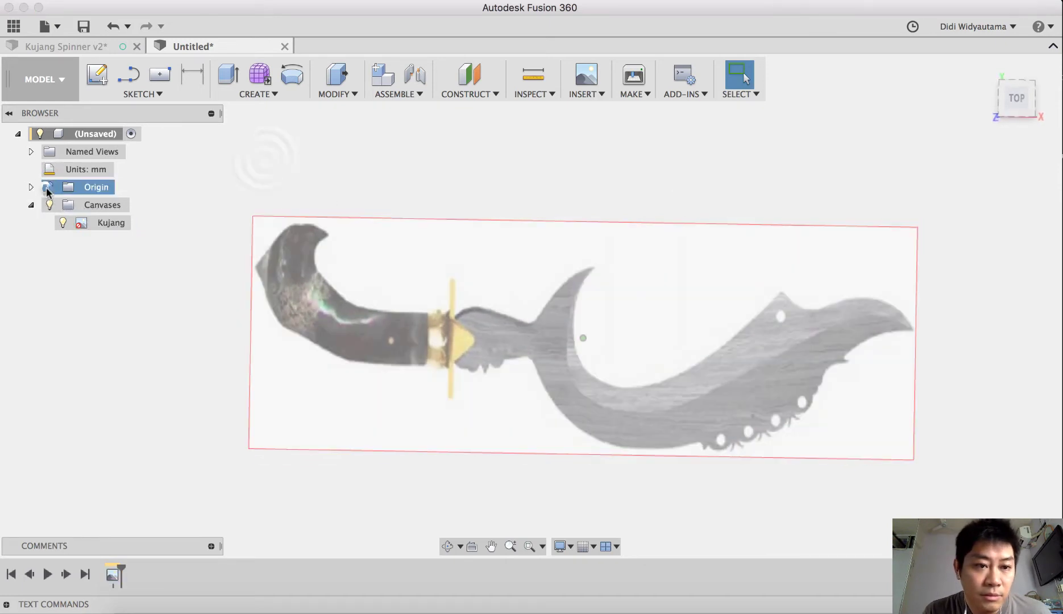
{"action": "left_click", "coordinate": [48, 189]}
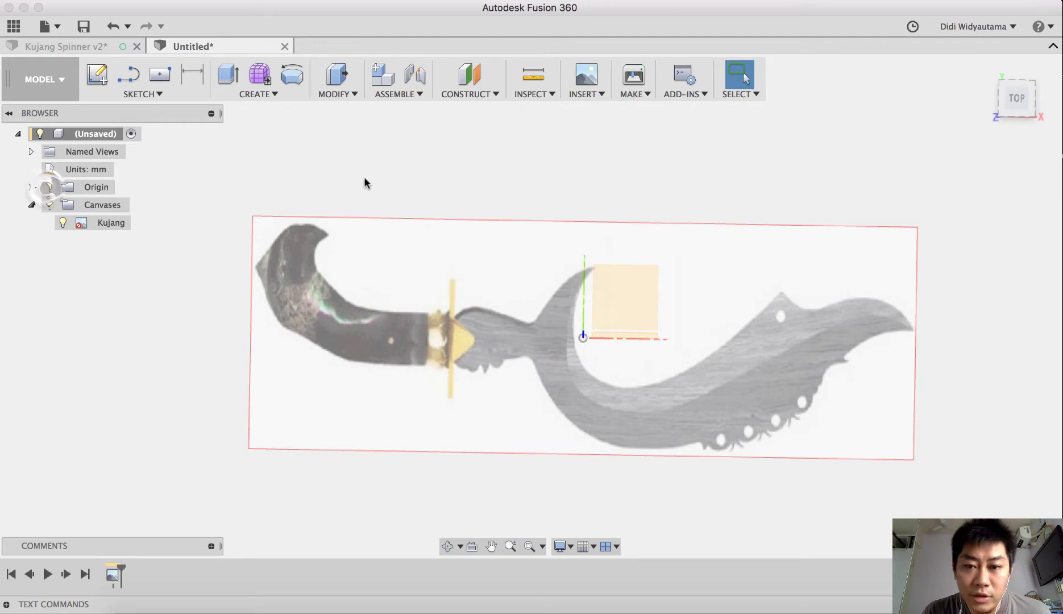
Edit the Kujang canvas to move it about 14.27 mm in X and 0.51 mm in Y, placing the crossguard's middle on the origin
{"action": "right_click", "coordinate": [115, 227]}
{"action": "left_click", "coordinate": [116, 228]}
{"action": "right_click", "coordinate": [103, 227]}
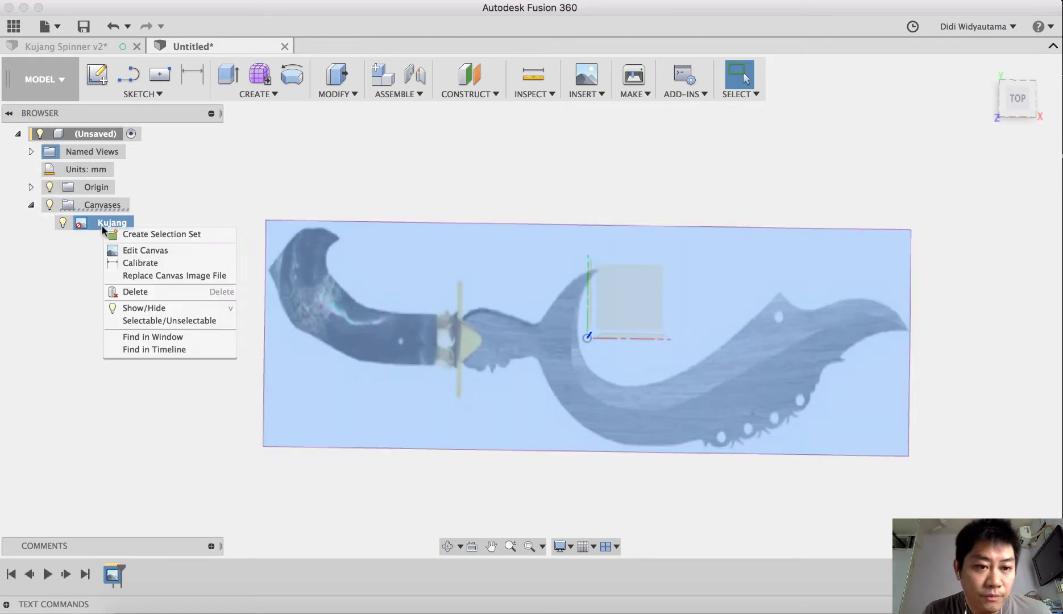
{"action": "left_click", "coordinate": [137, 250]}
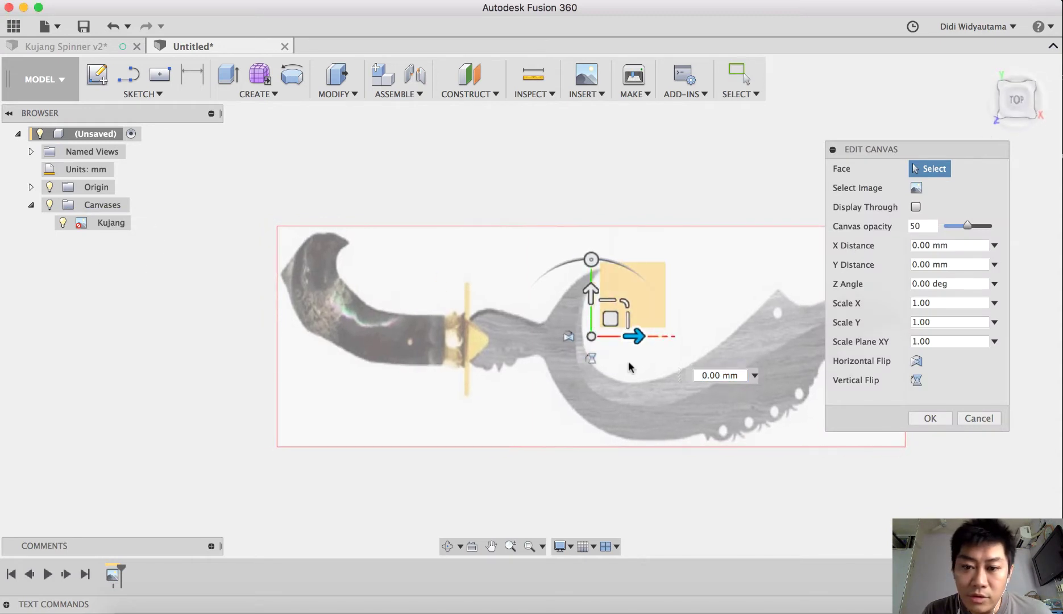
{"action": "left_click", "coordinate": [592, 361]}
{"action": "left_click_drag", "start_coordinate": [598, 367], "coordinate": [689, 321]}
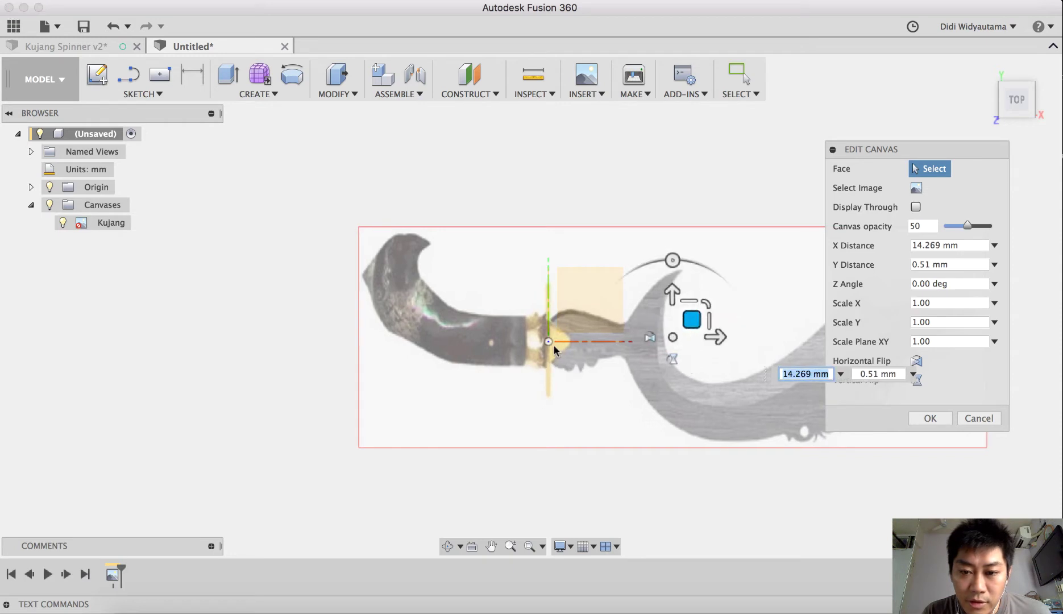
{"action": "left_click", "coordinate": [927, 419]}
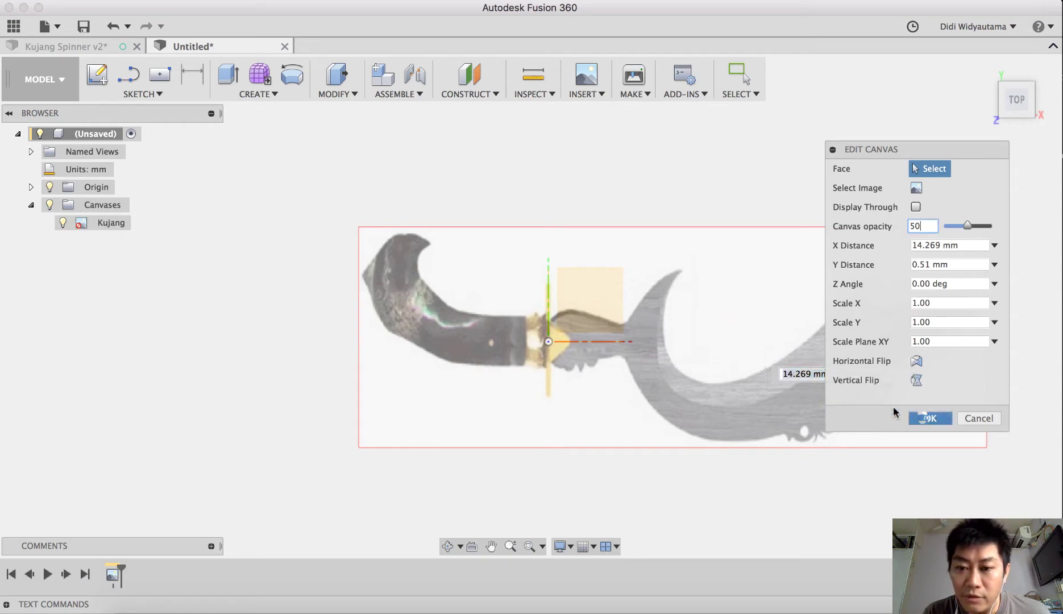
Sketch a 22 mm center diameter circle at the origin on the horizontal XY plane
{"action": "middle_click_drag", "start_coordinate": [813, 338], "coordinate": [697, 367]}
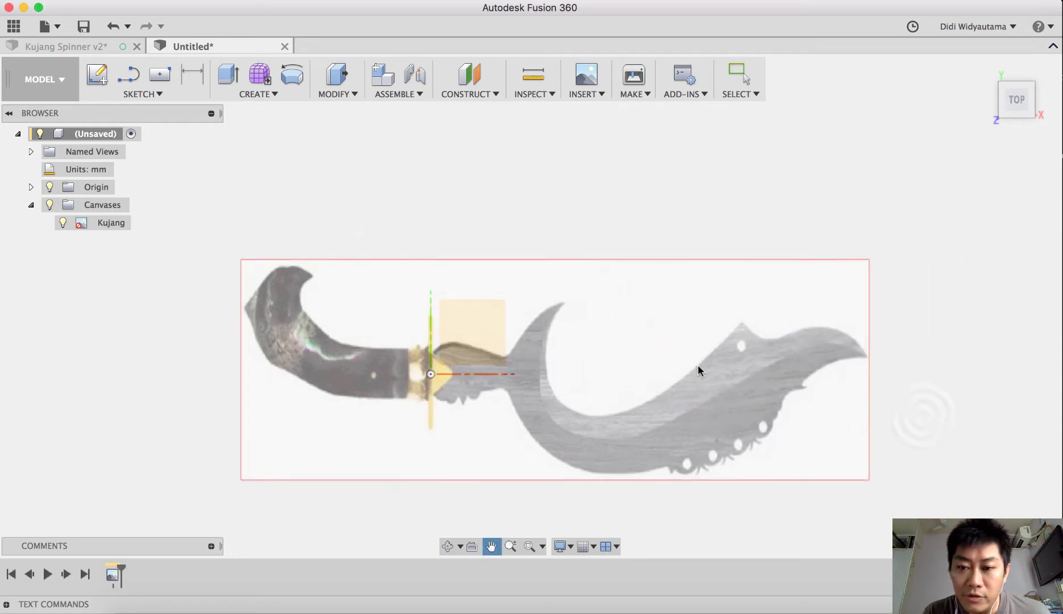
{"action": "left_click", "coordinate": [126, 95]}
{"action": "mouse_move", "coordinate": [127, 155]}
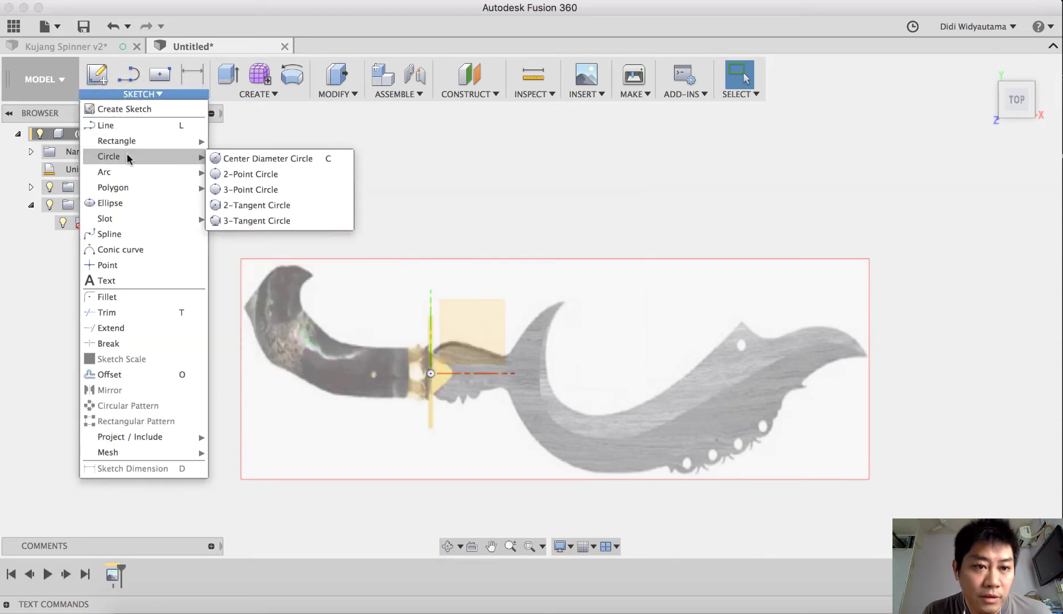
{"action": "left_click", "coordinate": [341, 159]}
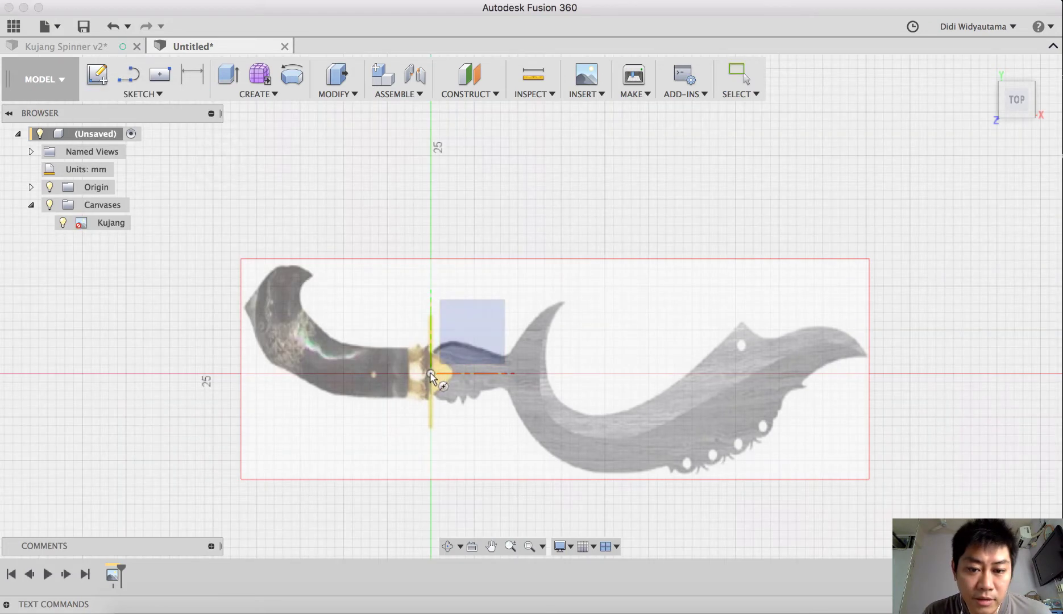
{"action": "left_click", "coordinate": [472, 329]}
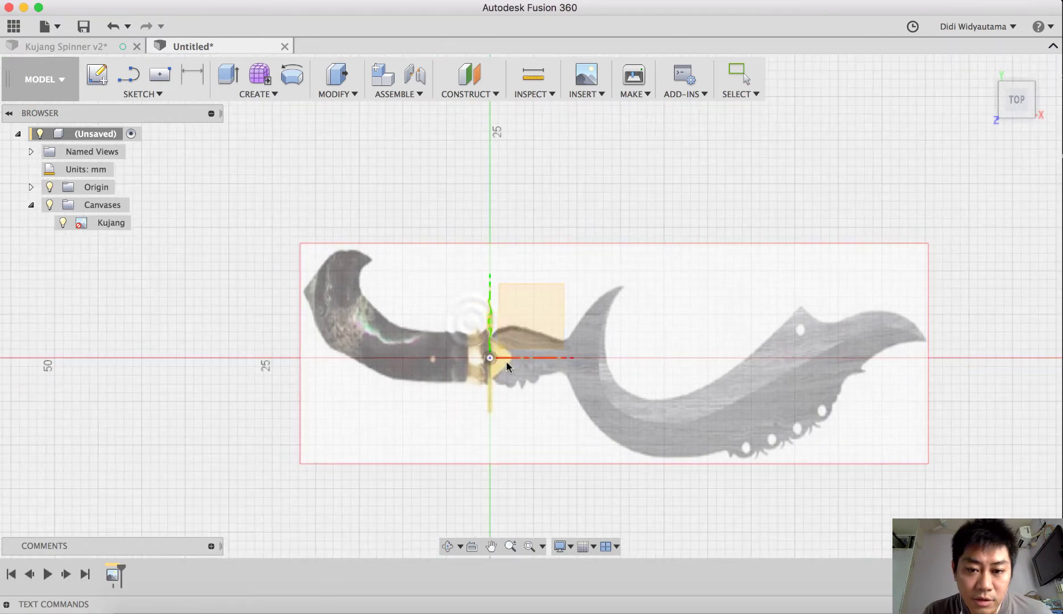
{"action": "left_click", "coordinate": [490, 357]}
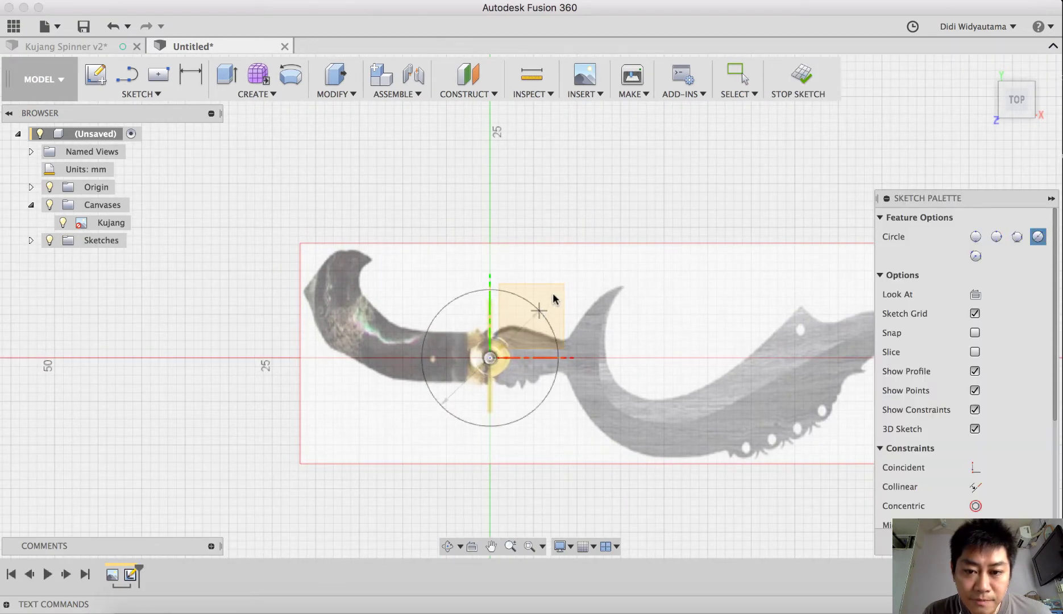
{"action": "type", "text": "22"}
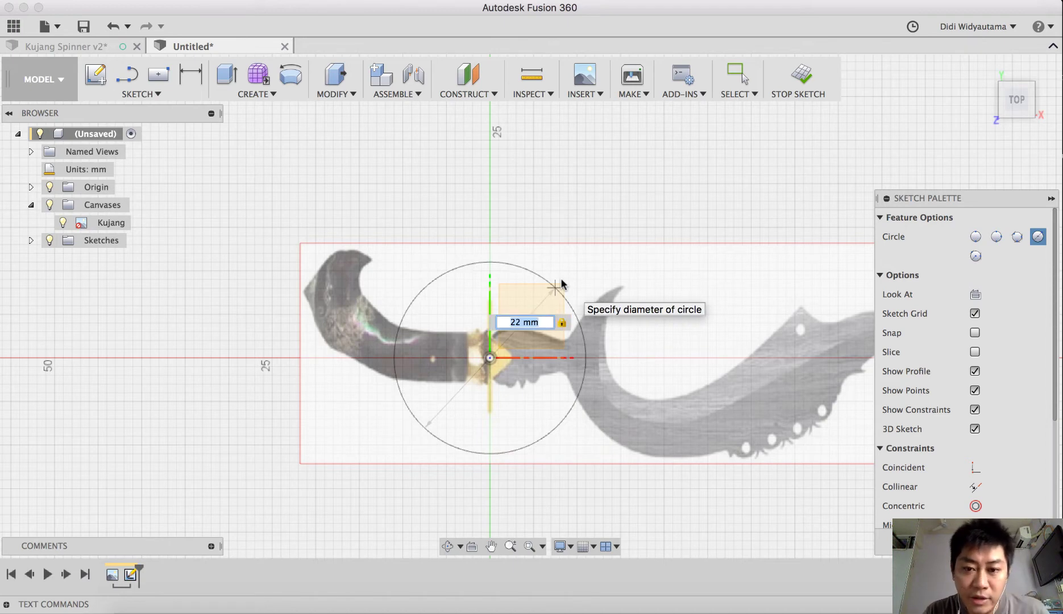
{"action": "key", "text": "Return"}
Offset the 22 mm circle outward by 3 mm to form a concentric outer ring
{"action": "left_click", "coordinate": [158, 95]}
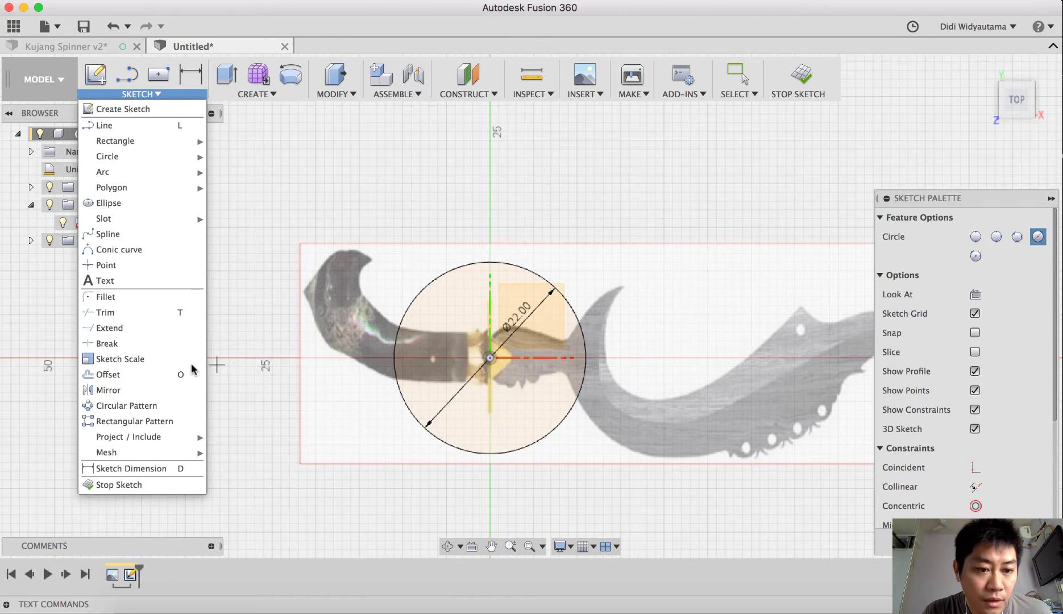
{"action": "left_click", "coordinate": [174, 374]}
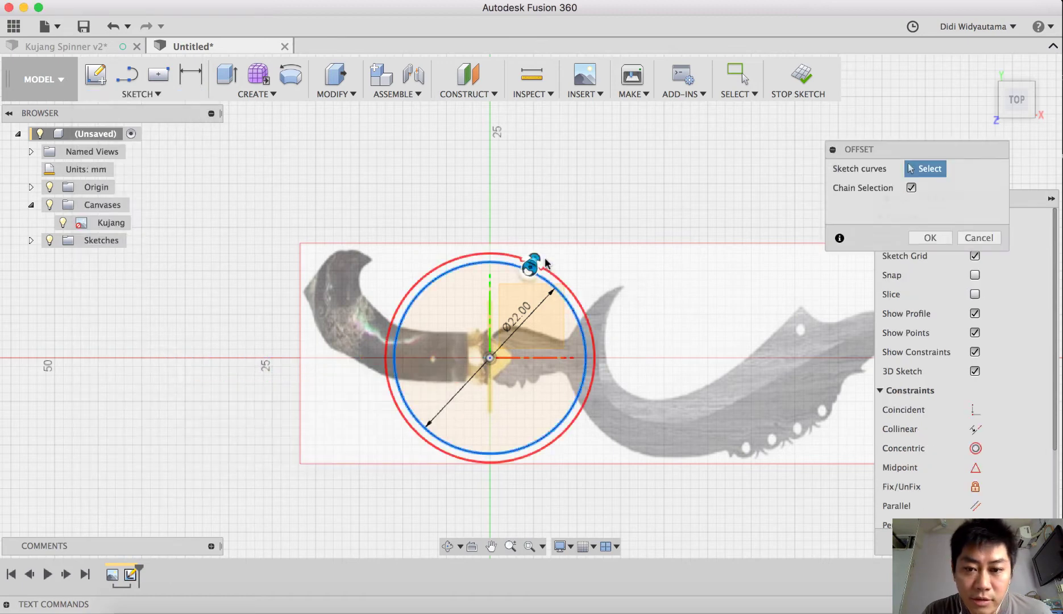
{"action": "left_click", "coordinate": [544, 263]}
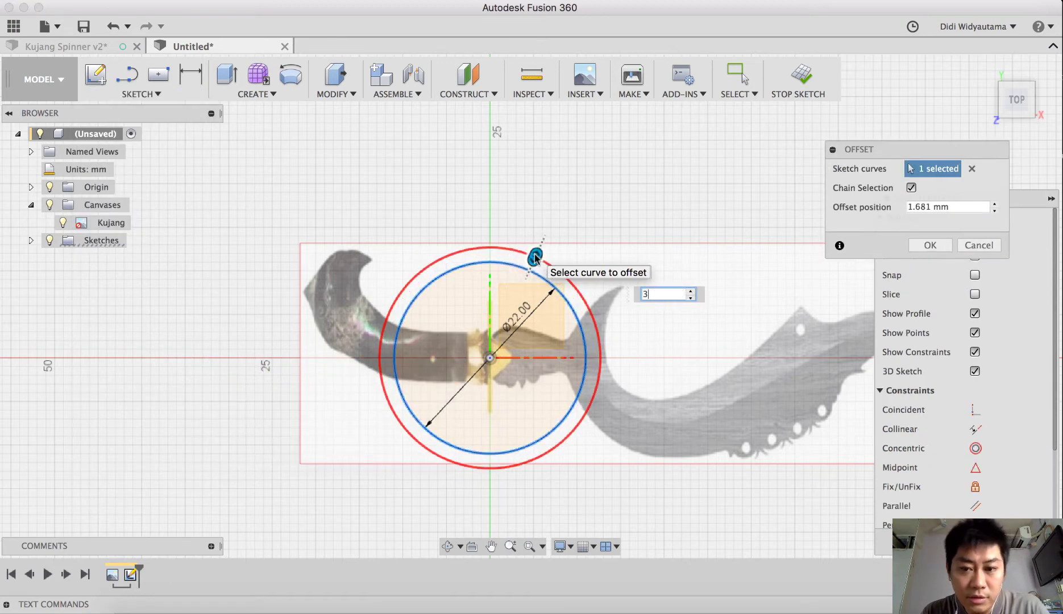
{"action": "left_click", "coordinate": [929, 245]}
Trace the blade's upper edge with a spline from the blade tip through the wavy dip to the pointed peak
{"action": "middle_click_drag", "start_coordinate": [671, 262], "coordinate": [512, 249]}
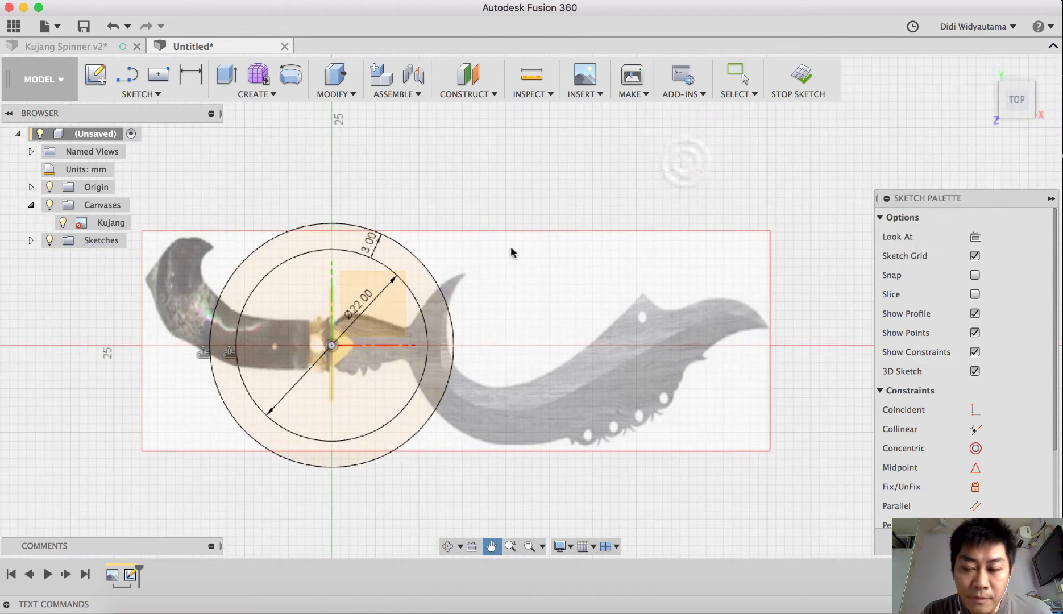
{"action": "left_click", "coordinate": [138, 94]}
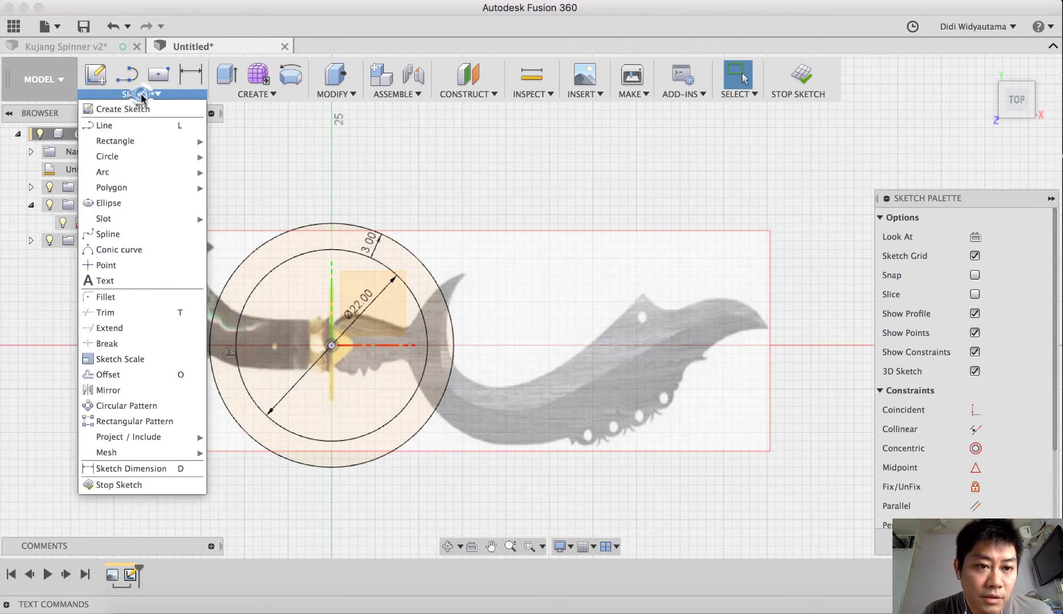
{"action": "left_click", "coordinate": [108, 235]}
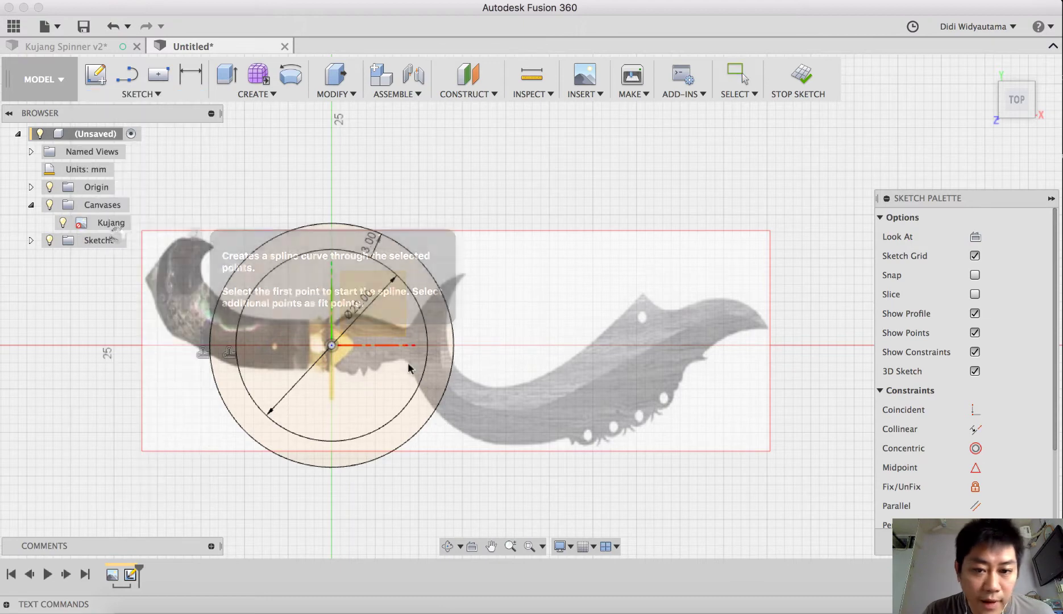
{"action": "scroll", "coordinate": [756, 348], "scroll_direction": "up", "scroll_amount": 10}
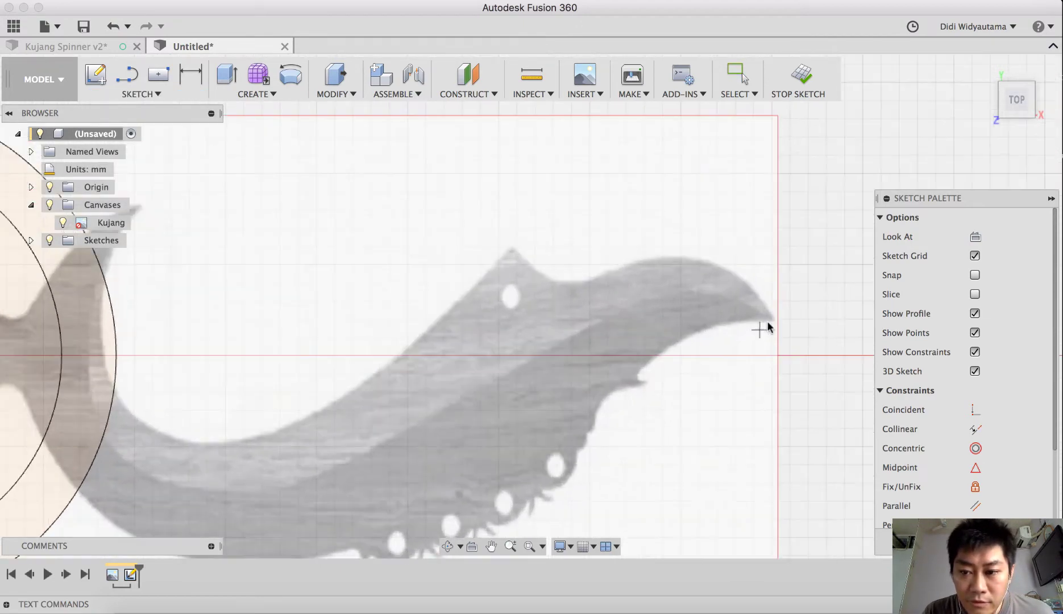
{"action": "left_click", "coordinate": [774, 319]}
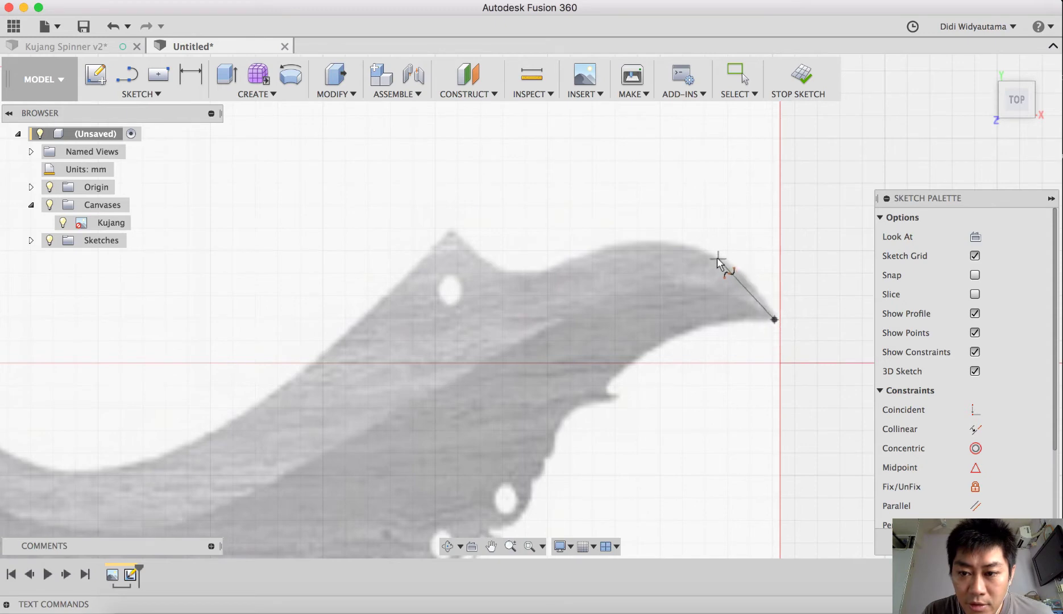
{"action": "left_click", "coordinate": [628, 243]}
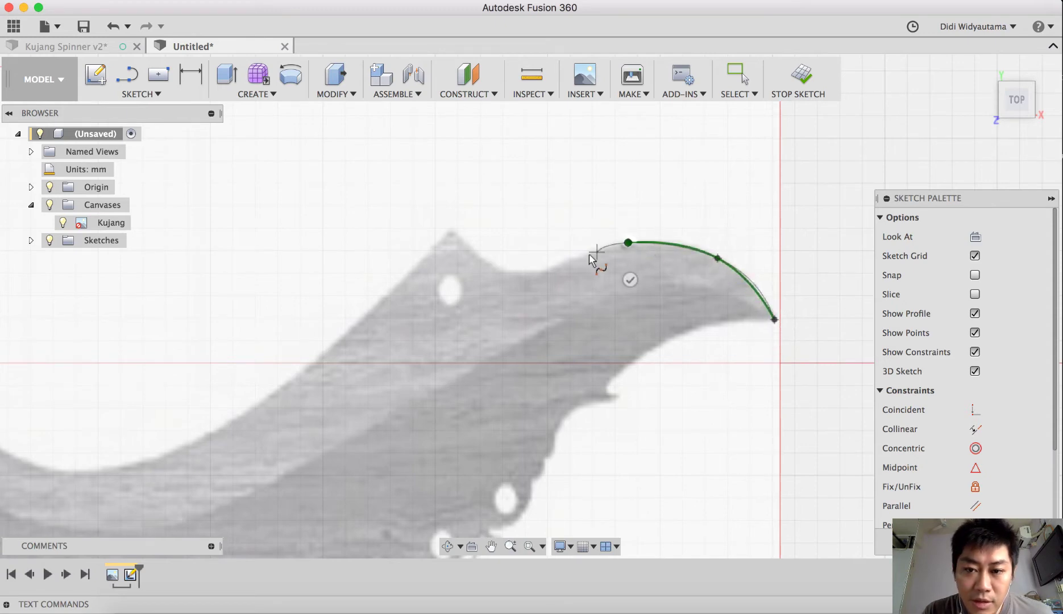
{"action": "left_click", "coordinate": [572, 260]}
{"action": "left_click", "coordinate": [511, 271]}
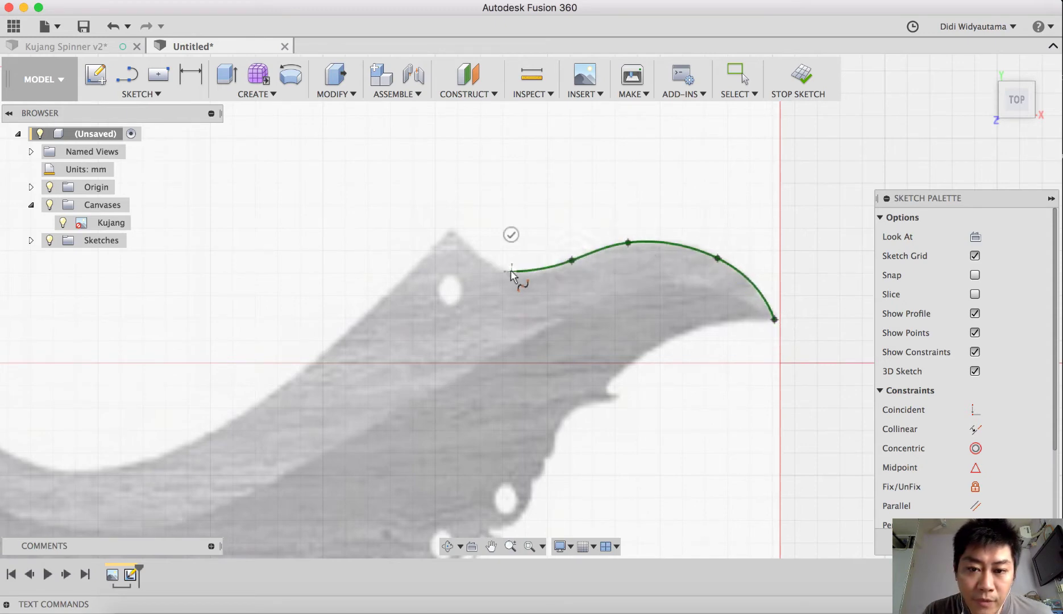
{"action": "left_click", "coordinate": [453, 233]}
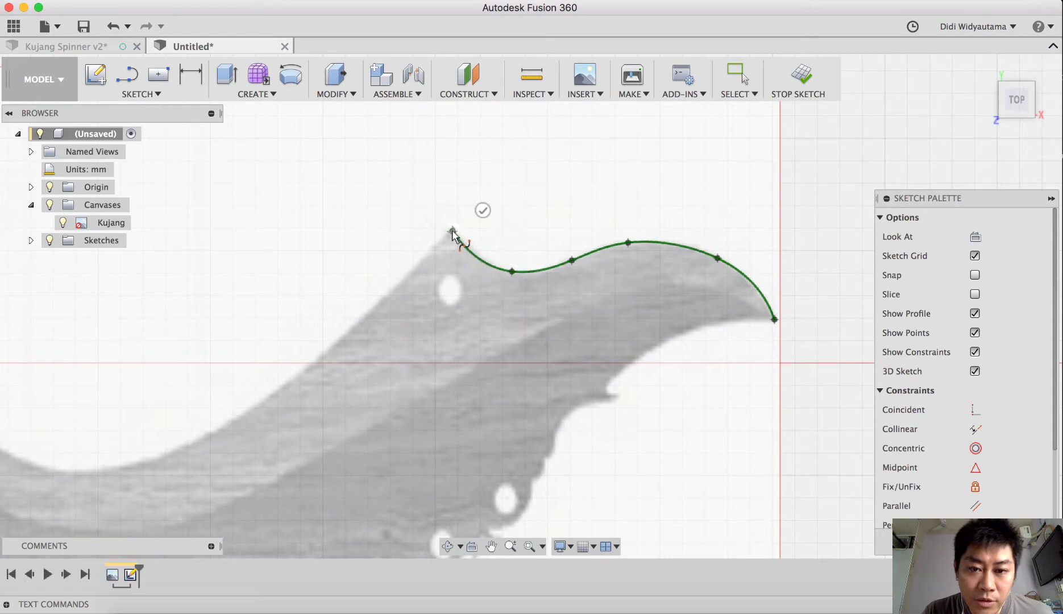
{"action": "left_click", "coordinate": [484, 212]}
Trace a second spline from the pointed peak along the blade's large inner curve up to the tip of the horn near the handle
{"action": "scroll", "coordinate": [488, 290], "scroll_direction": "down", "scroll_amount": 2}
{"action": "middle_click_drag", "start_coordinate": [500, 283], "coordinate": [781, 196]}
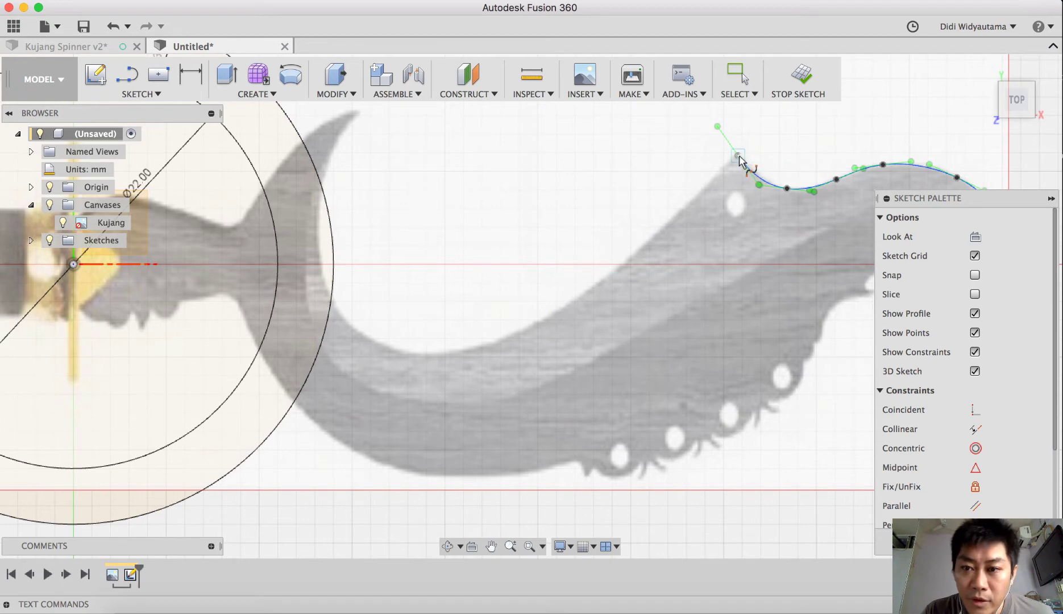
{"action": "left_click", "coordinate": [670, 220]}
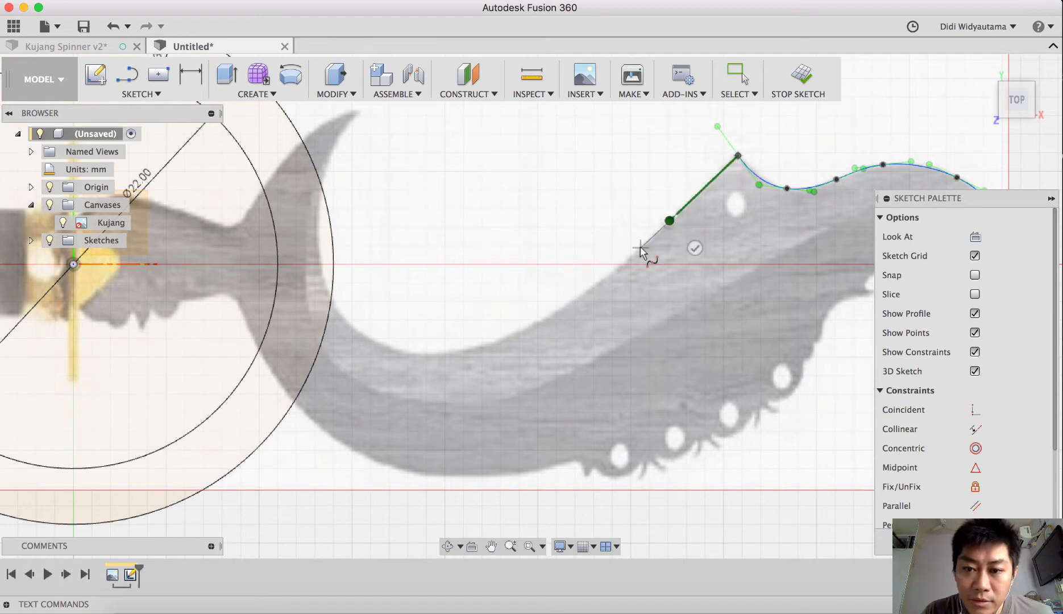
{"action": "left_click", "coordinate": [611, 273]}
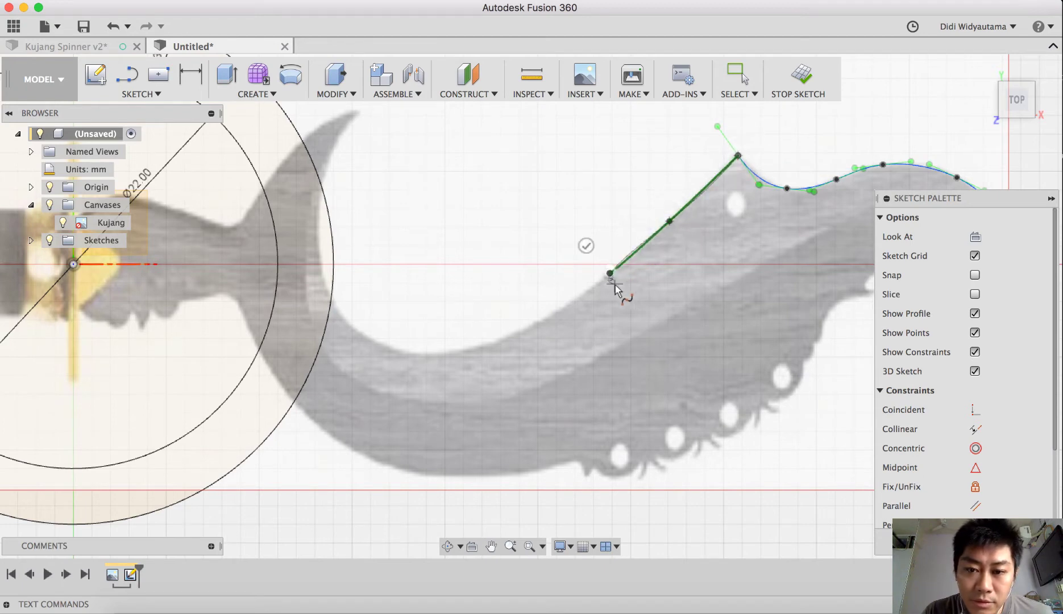
{"action": "left_click", "coordinate": [512, 335]}
{"action": "left_click", "coordinate": [414, 352]}
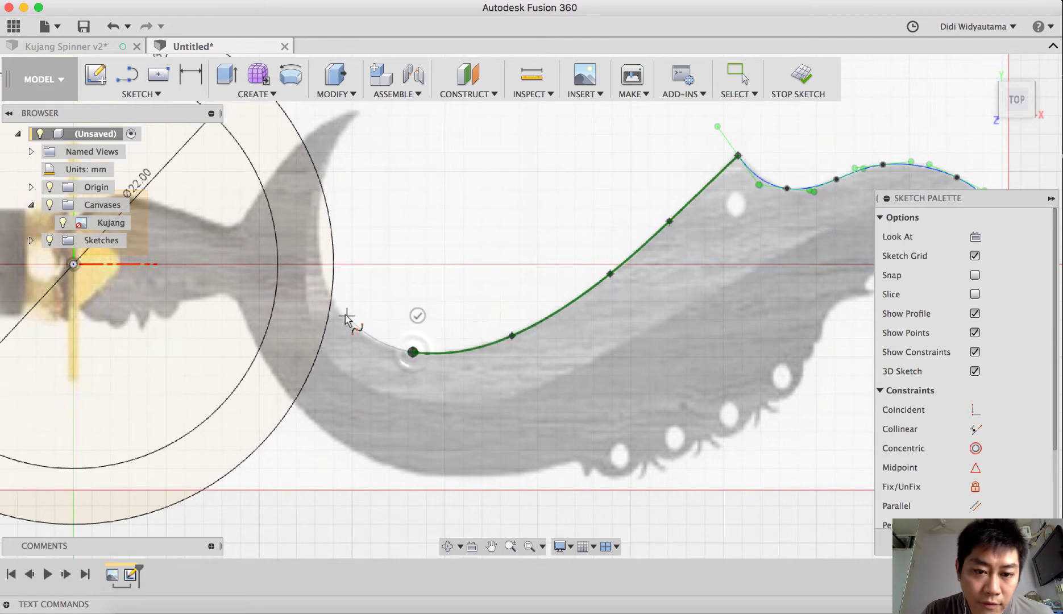
{"action": "left_click", "coordinate": [340, 312]}
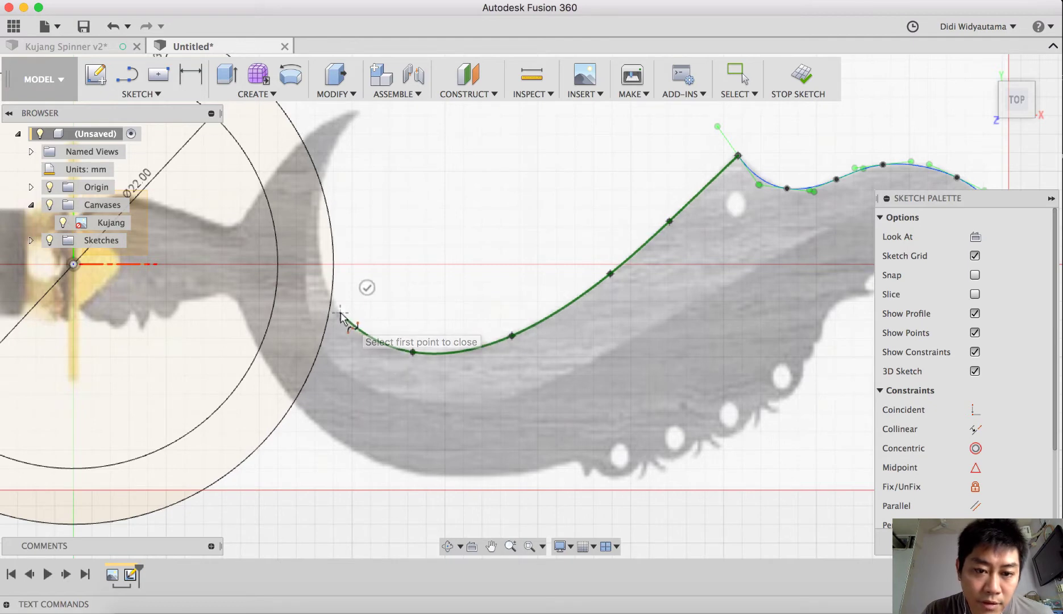
{"action": "left_click", "coordinate": [317, 242]}
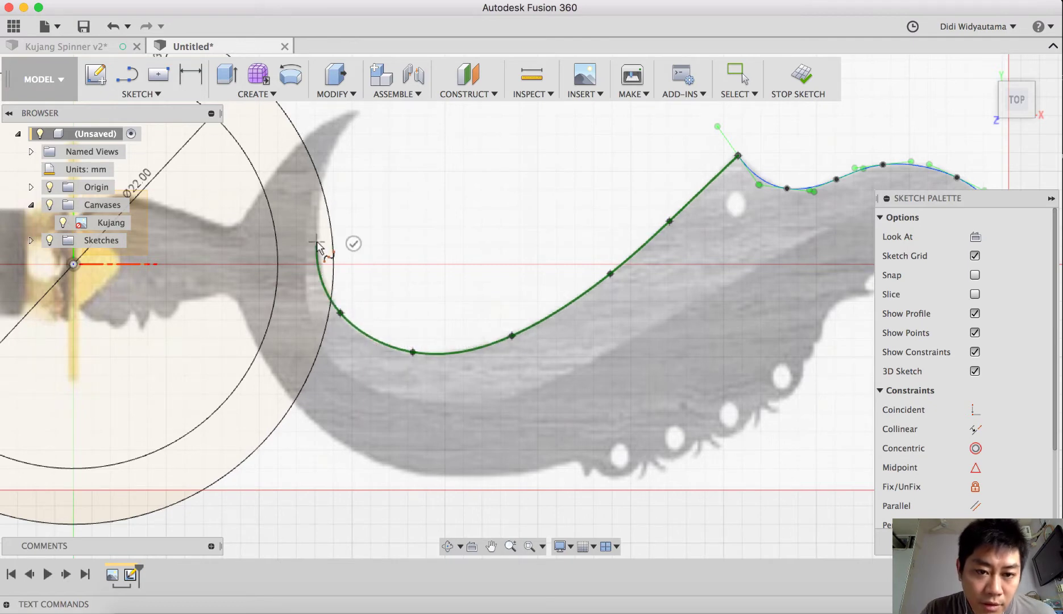
{"action": "left_click", "coordinate": [323, 168]}
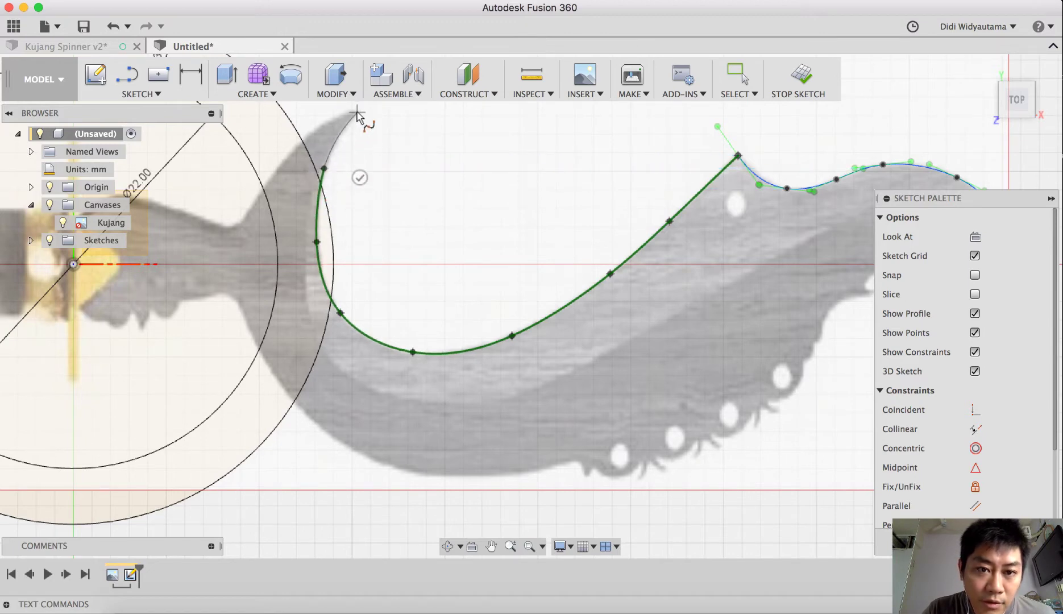
{"action": "left_click", "coordinate": [357, 112]}
{"action": "left_click", "coordinate": [383, 137]}
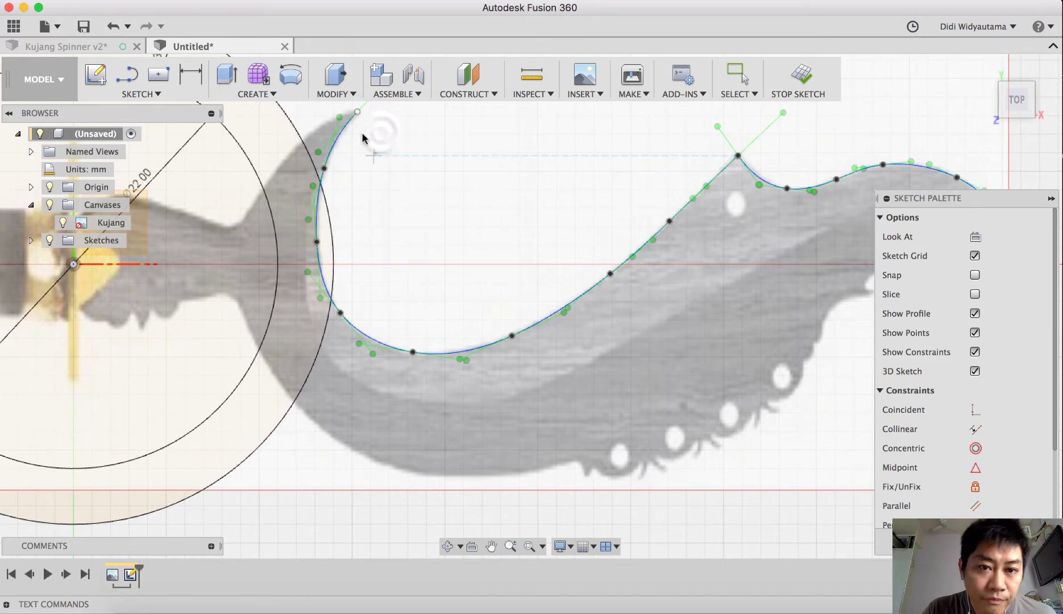
Trace a third spline from the horn tip around the blade's outer back and along its lower edge to the blade tip
{"action": "left_click", "coordinate": [357, 112]}
{"action": "left_click", "coordinate": [287, 154]}
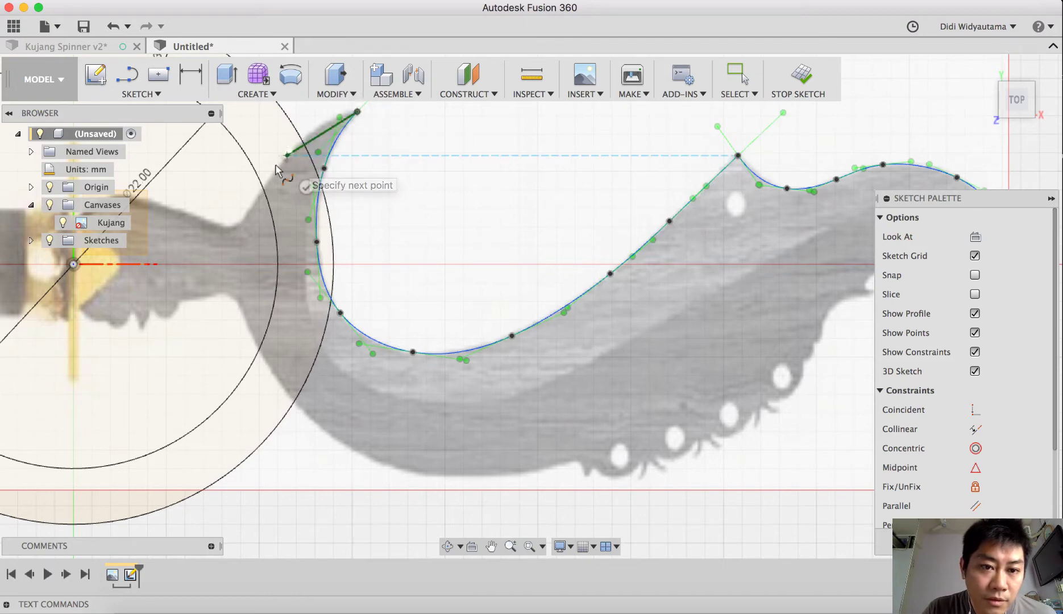
{"action": "left_click", "coordinate": [242, 220]}
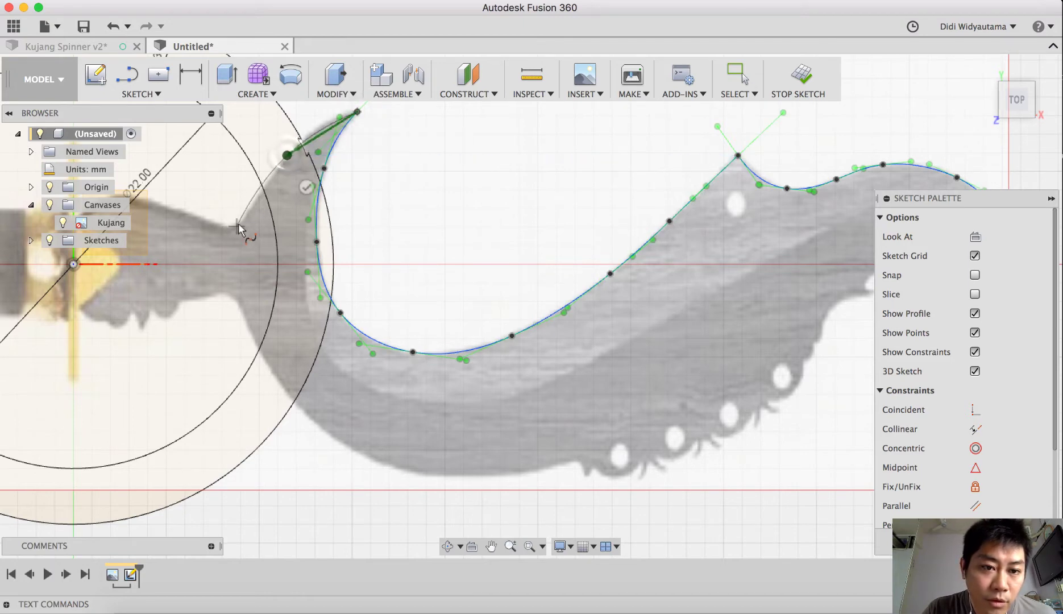
{"action": "left_click", "coordinate": [235, 272]}
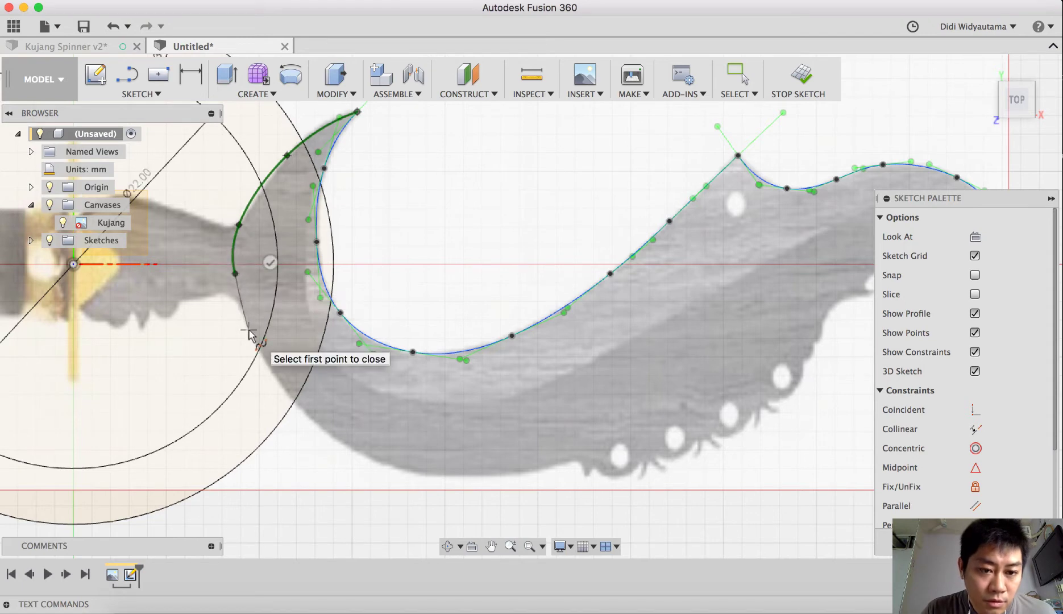
{"action": "left_click", "coordinate": [248, 330]}
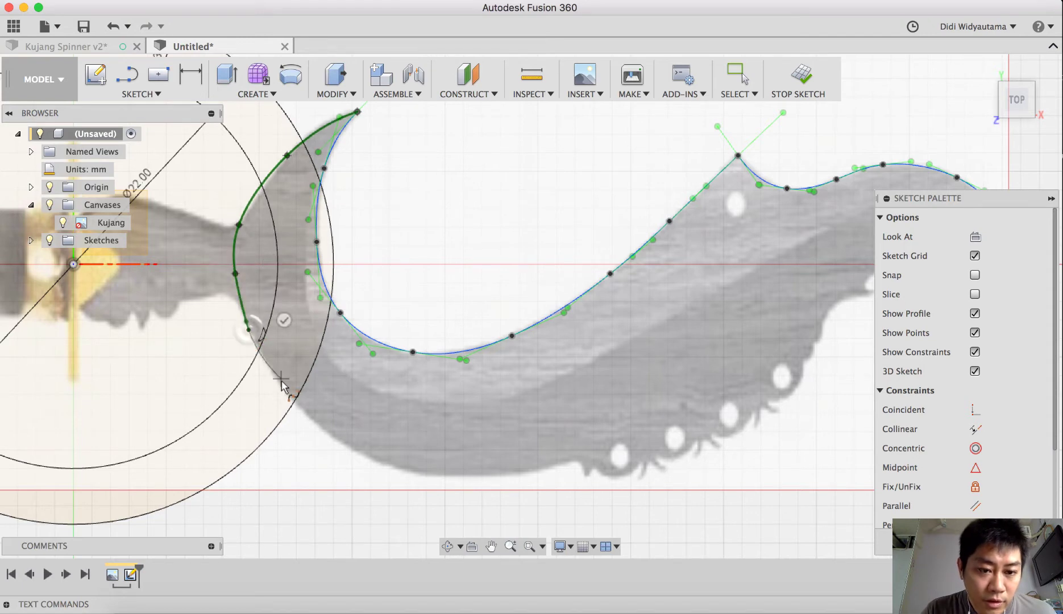
{"action": "left_click", "coordinate": [342, 444]}
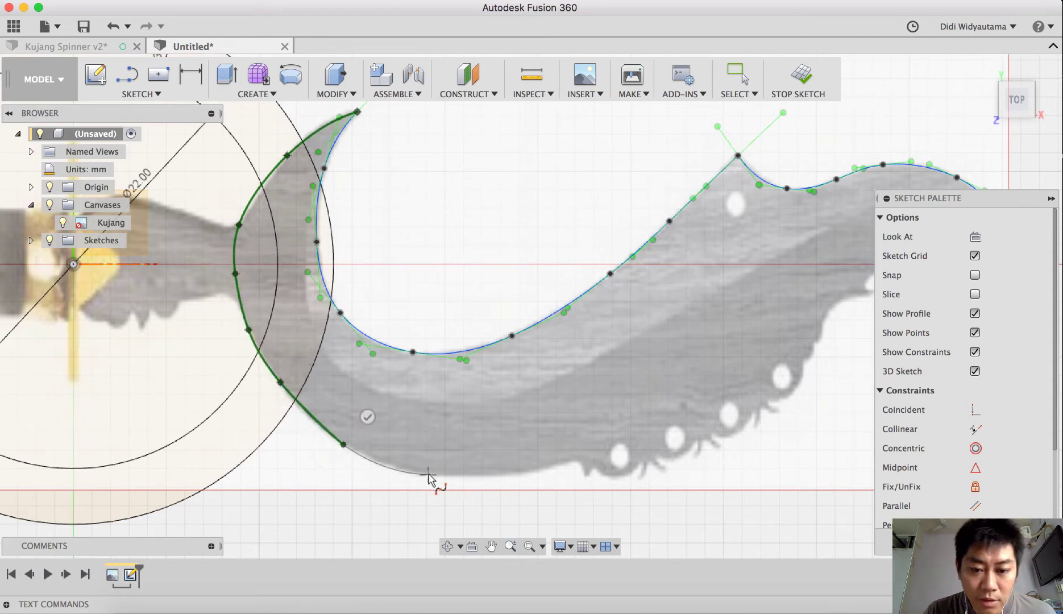
{"action": "left_click", "coordinate": [573, 462]}
{"action": "middle_click_drag", "start_coordinate": [608, 449], "coordinate": [487, 482]}
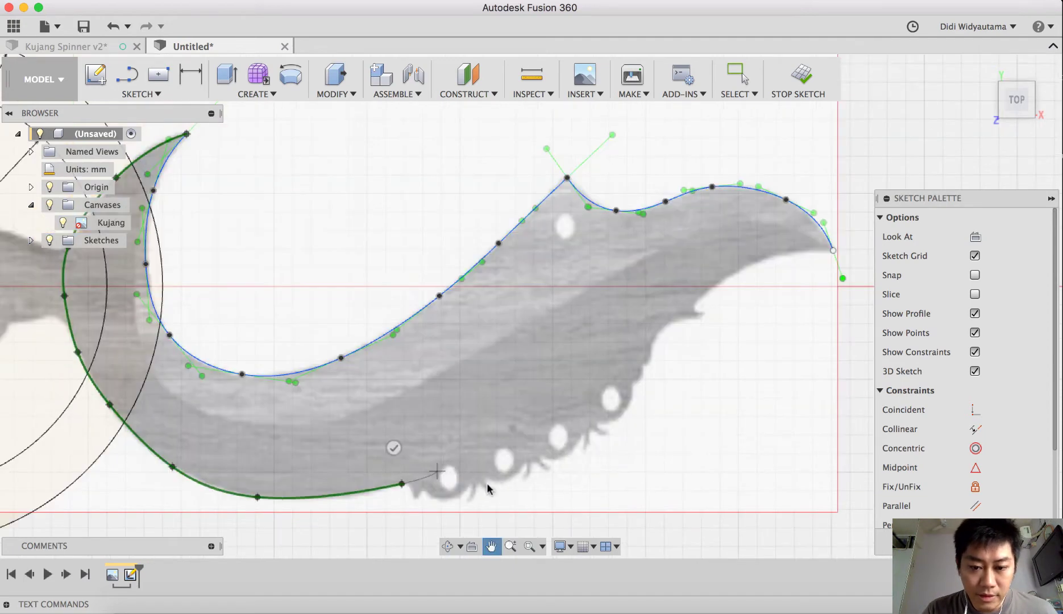
{"action": "left_click", "coordinate": [655, 335]}
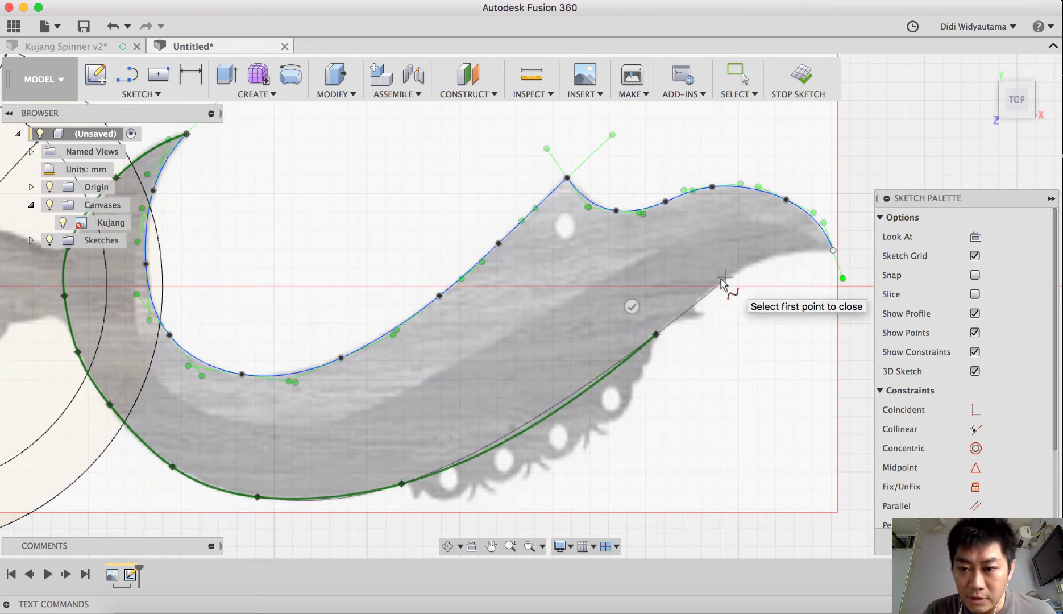
{"action": "left_click", "coordinate": [718, 281]}
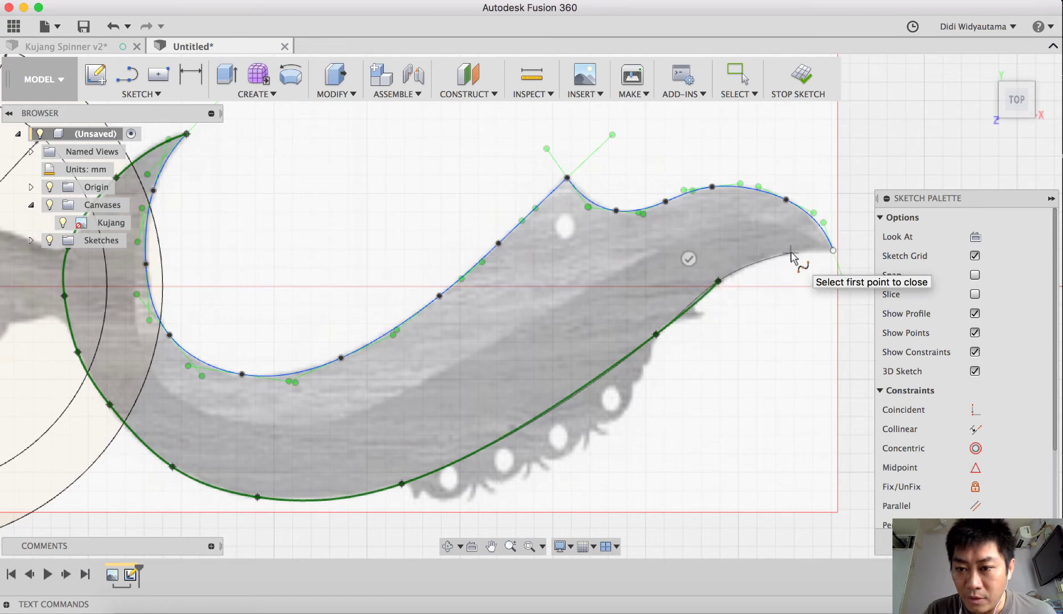
{"action": "left_click", "coordinate": [784, 252]}
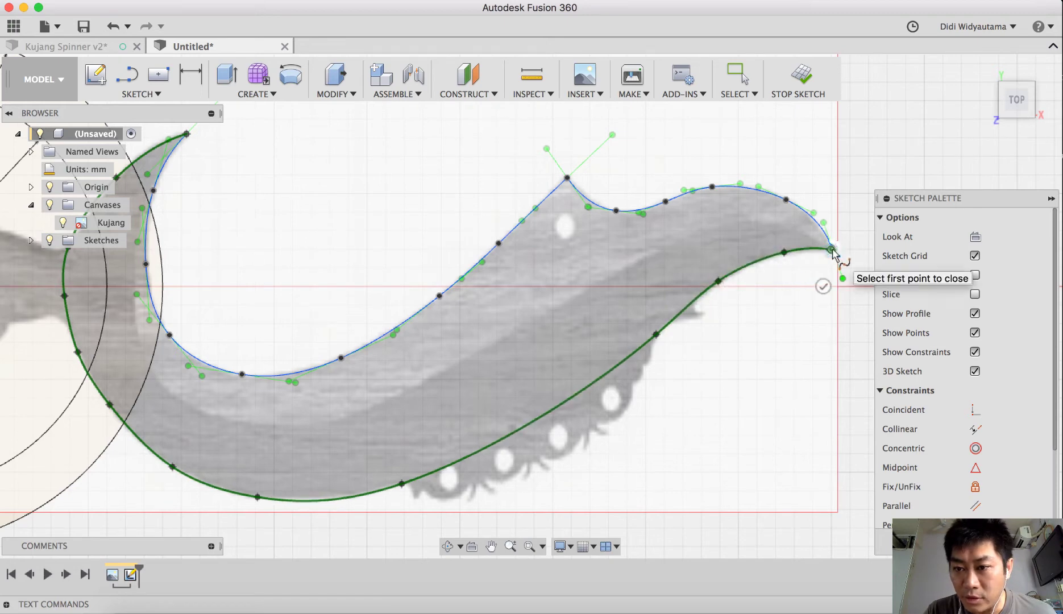
{"action": "left_click", "coordinate": [833, 251]}
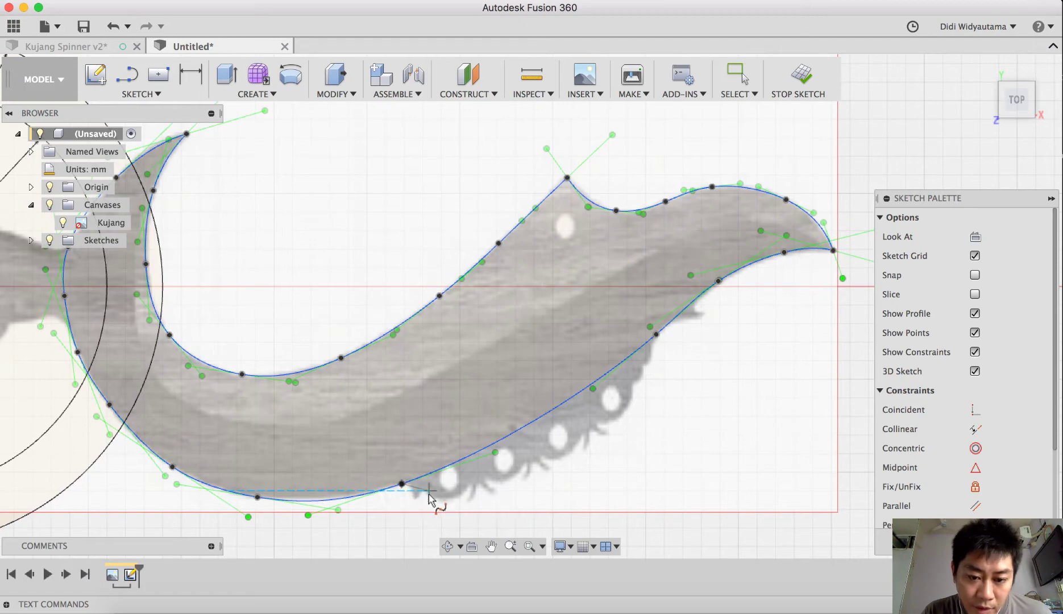
Trace a scalloped spline around the serrated teeth, starting and ending on fit points of the blade's lower-edge spline
{"action": "scroll", "coordinate": [429, 501], "scroll_direction": "up", "scroll_amount": 3}
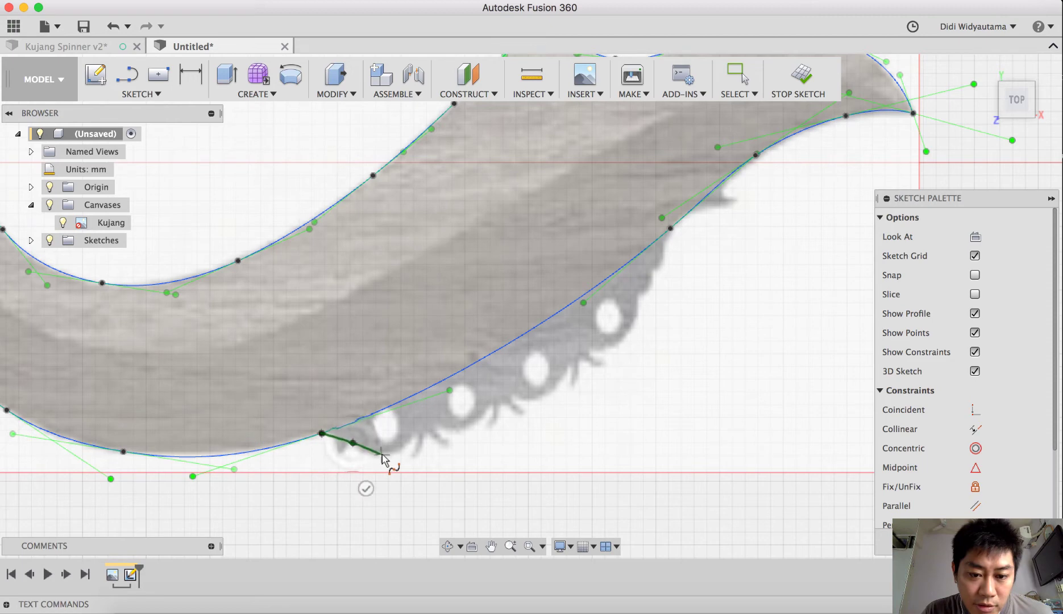
{"action": "left_click", "coordinate": [420, 420]}
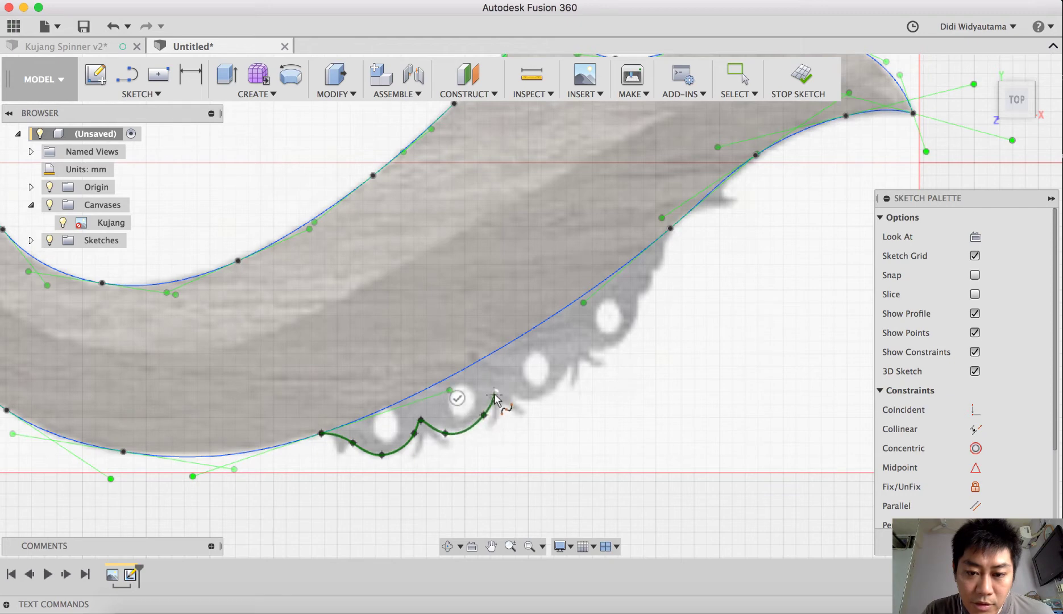
{"action": "left_click", "coordinate": [529, 399]}
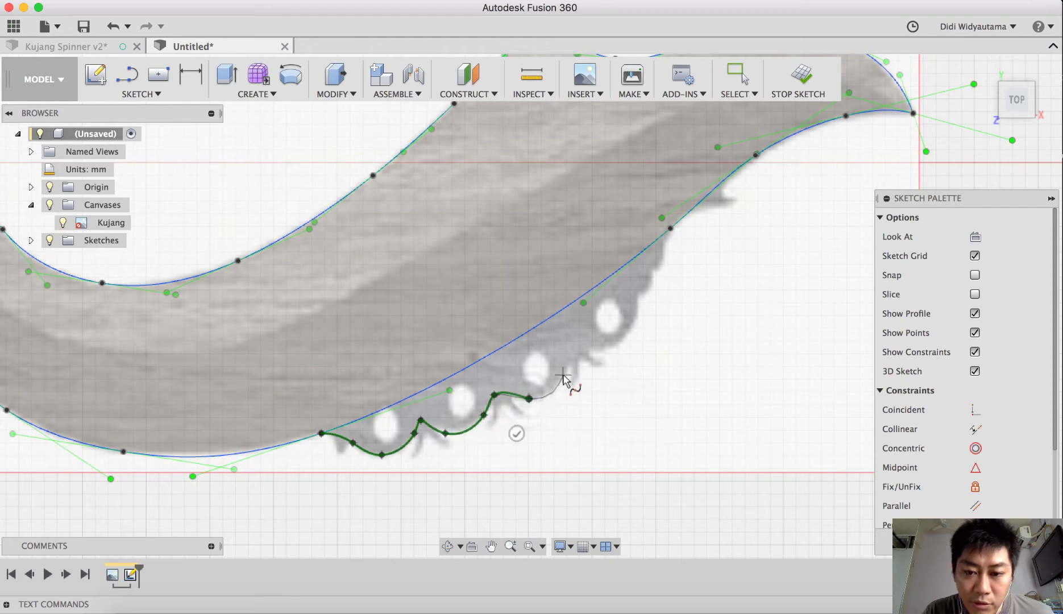
{"action": "left_click", "coordinate": [563, 376]}
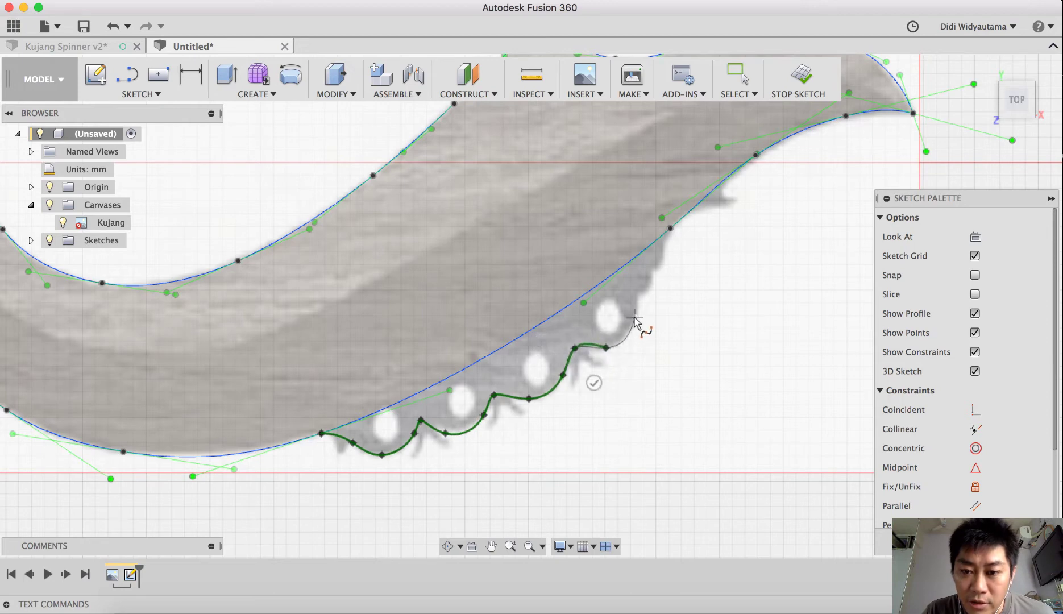
{"action": "left_click", "coordinate": [670, 230]}
{"action": "left_click", "coordinate": [703, 245]}
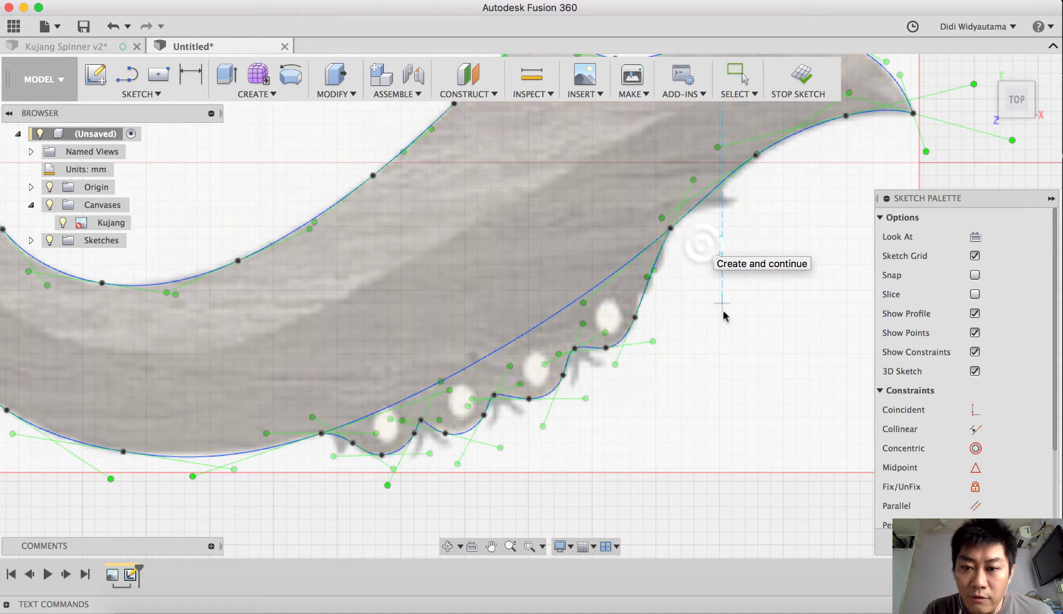
Finish the sketch and hide the Kujang reference canvas
{"action": "scroll", "coordinate": [724, 316], "scroll_direction": "down", "scroll_amount": 5}
{"action": "middle_click_drag", "start_coordinate": [719, 316], "coordinate": [610, 384]}
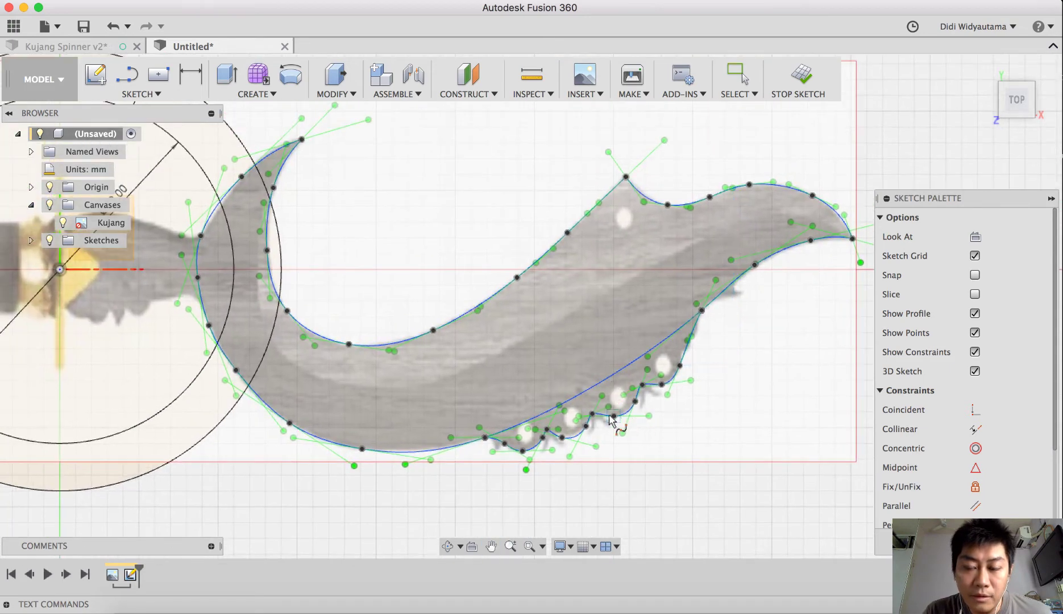
{"action": "scroll", "coordinate": [339, 265], "scroll_direction": "down", "scroll_amount": 3}
{"action": "middle_click_drag", "start_coordinate": [339, 264], "coordinate": [518, 274]}
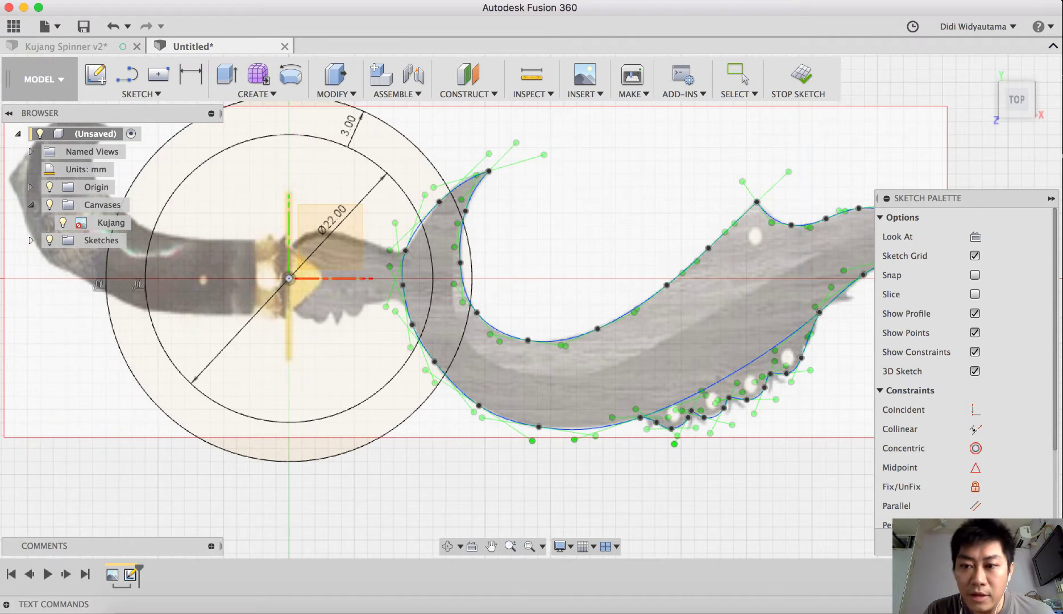
{"action": "left_click", "coordinate": [798, 76]}
{"action": "middle_click_drag", "start_coordinate": [652, 266], "coordinate": [656, 269]}
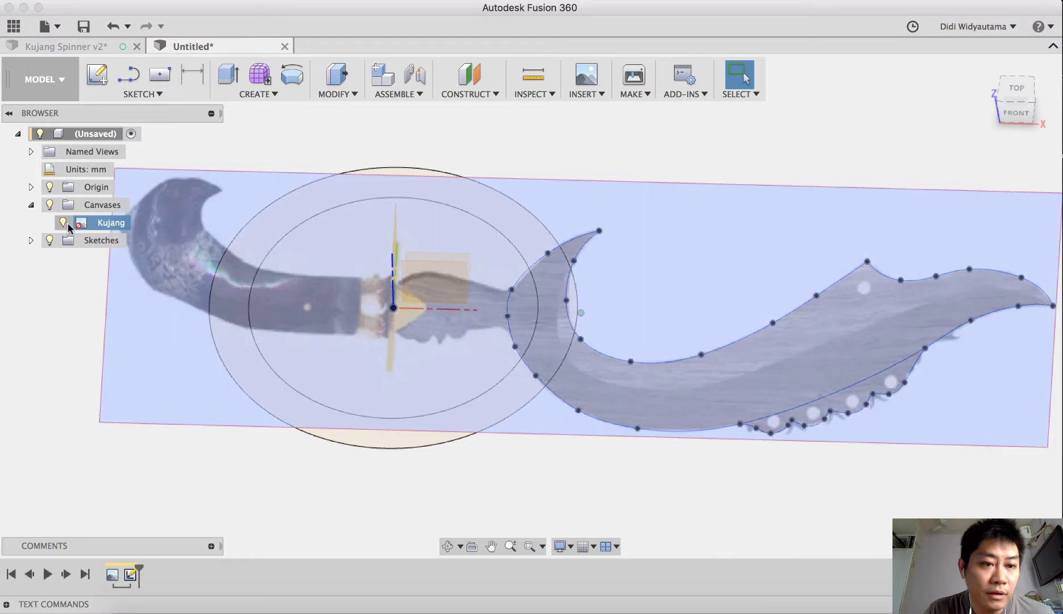
{"action": "left_click", "coordinate": [62, 223]}
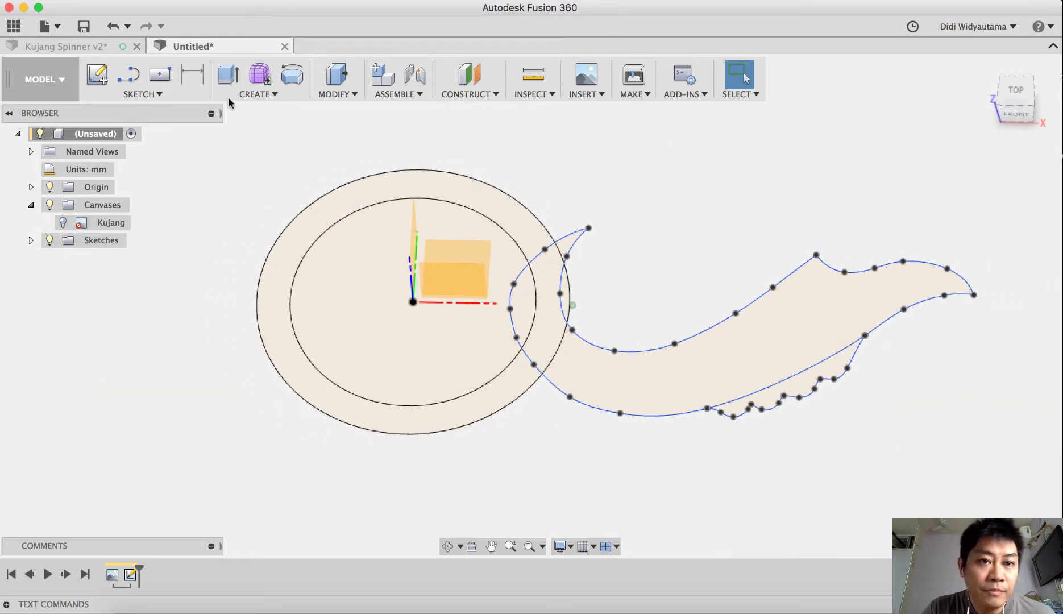
Extrude all three regions of the ring between the two circles 4 mm upward as a new body
{"action": "left_click", "coordinate": [227, 77]}
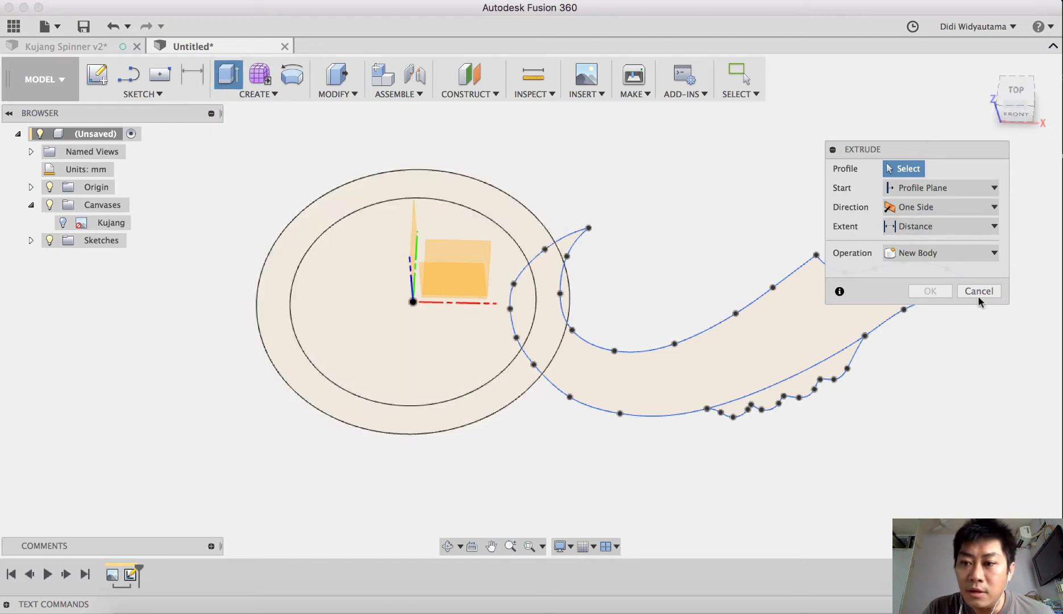
{"action": "left_click", "coordinate": [414, 187]}
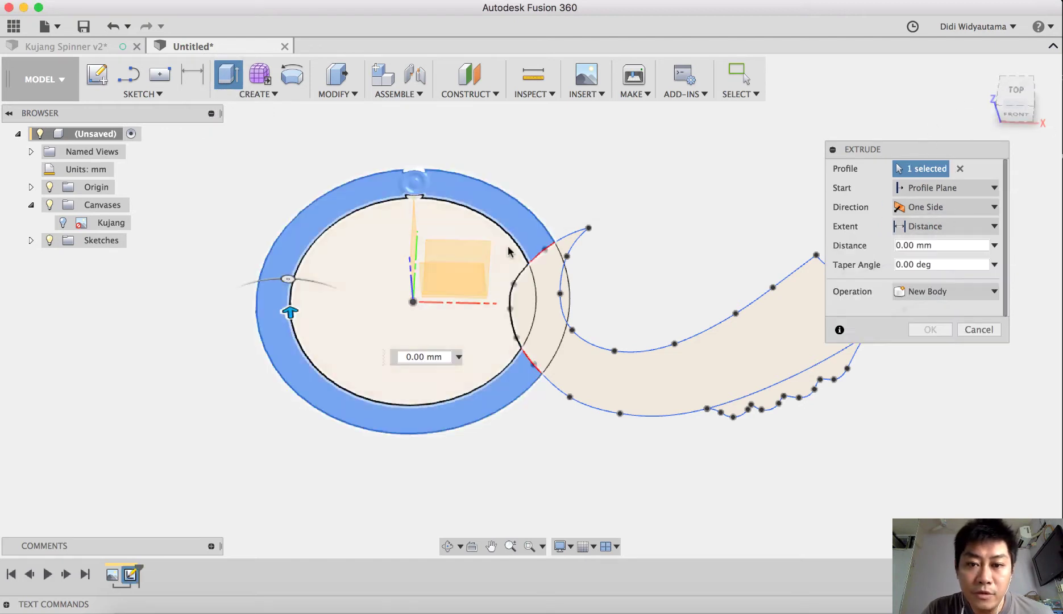
{"action": "left_click", "coordinate": [544, 281]}
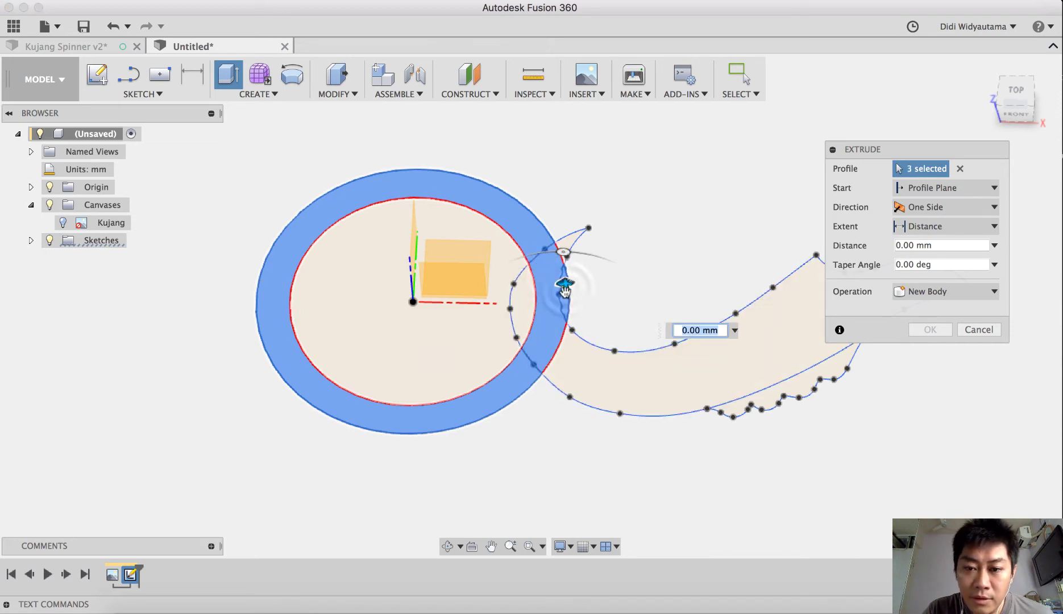
{"action": "left_click_drag", "start_coordinate": [569, 267], "coordinate": [564, 253]}
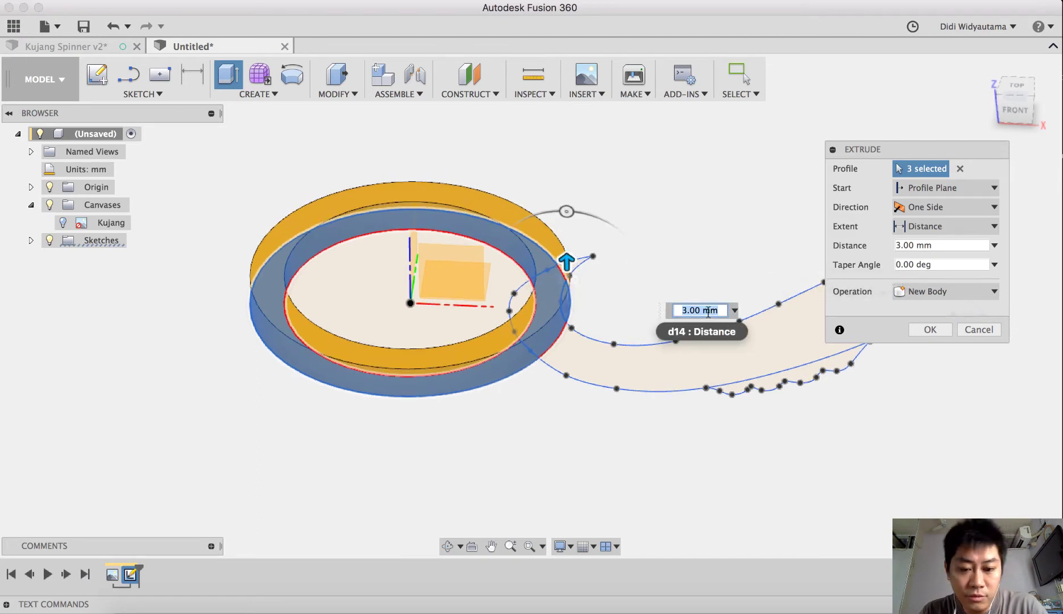
{"action": "key", "text": "Return"}
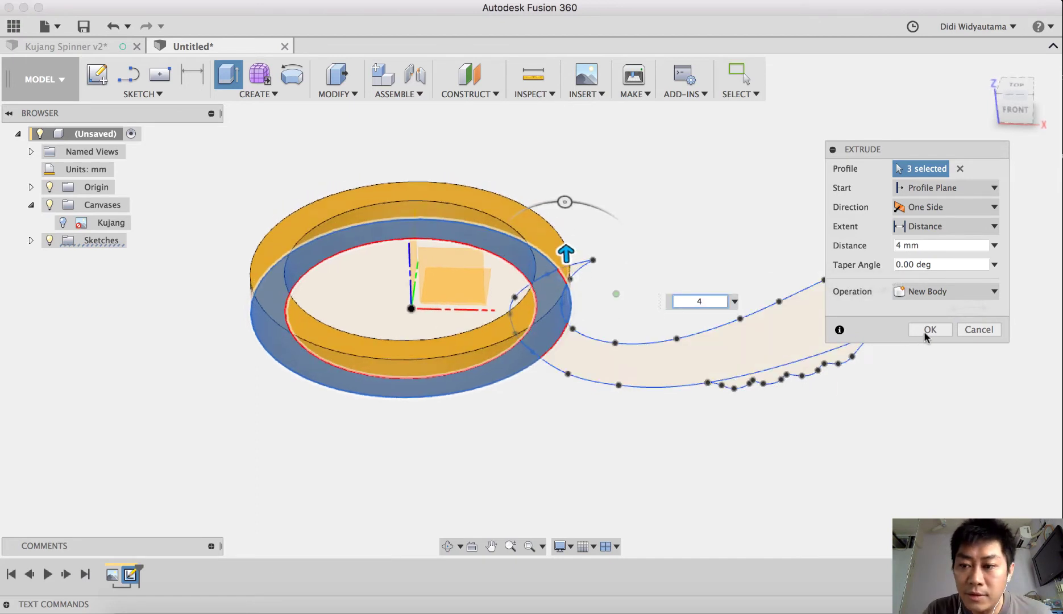
{"action": "left_click", "coordinate": [929, 329]}
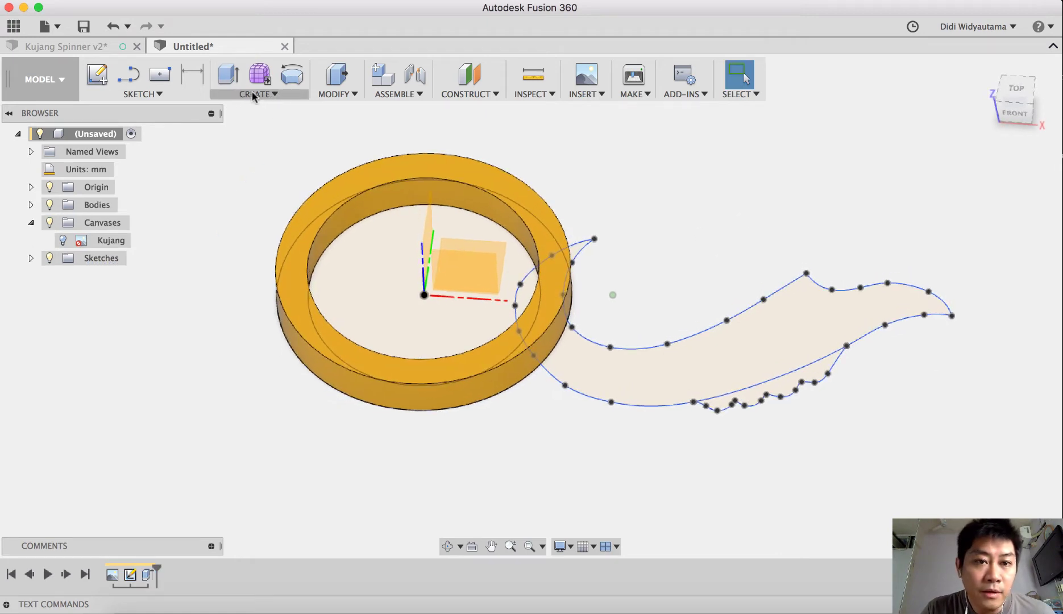
Draft the ring's outer face by 10 degrees, using the horizontal origin plane as the draft plane
{"action": "scroll", "coordinate": [456, 325], "scroll_direction": "down", "scroll_amount": 5, "text": "shift"}
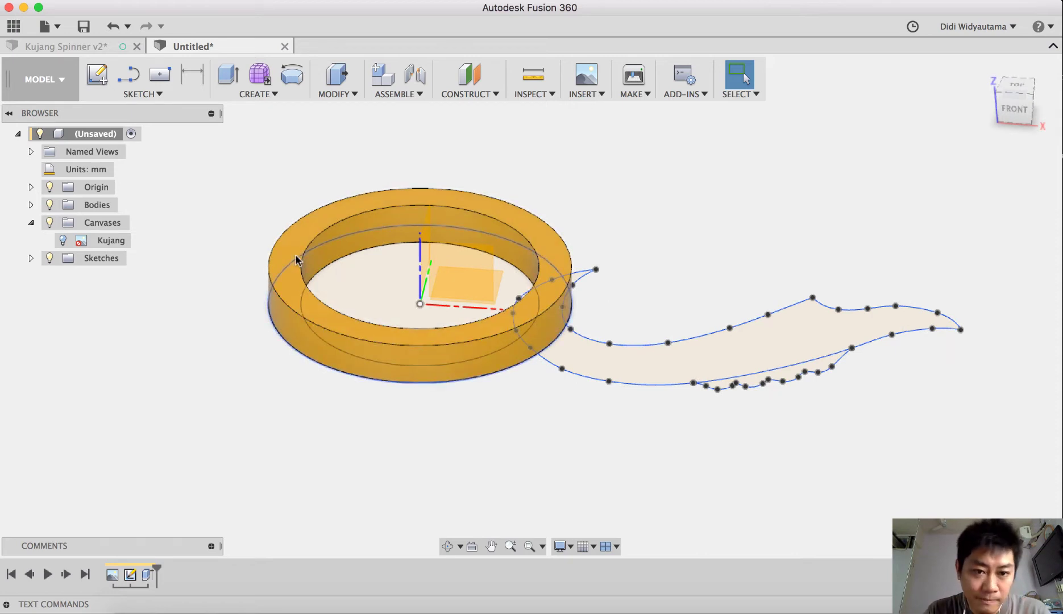
{"action": "left_click", "coordinate": [268, 95]}
{"action": "left_click", "coordinate": [336, 94]}
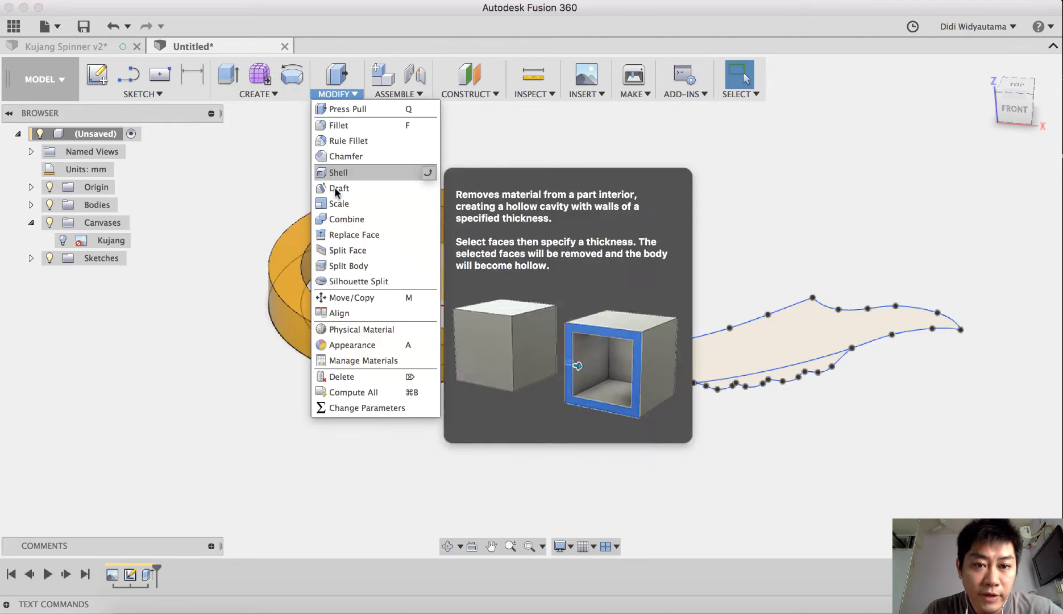
{"action": "left_click", "coordinate": [335, 188]}
{"action": "middle_click_drag", "start_coordinate": [516, 274], "coordinate": [544, 231], "text": "shift"}
{"action": "left_click", "coordinate": [511, 266]}
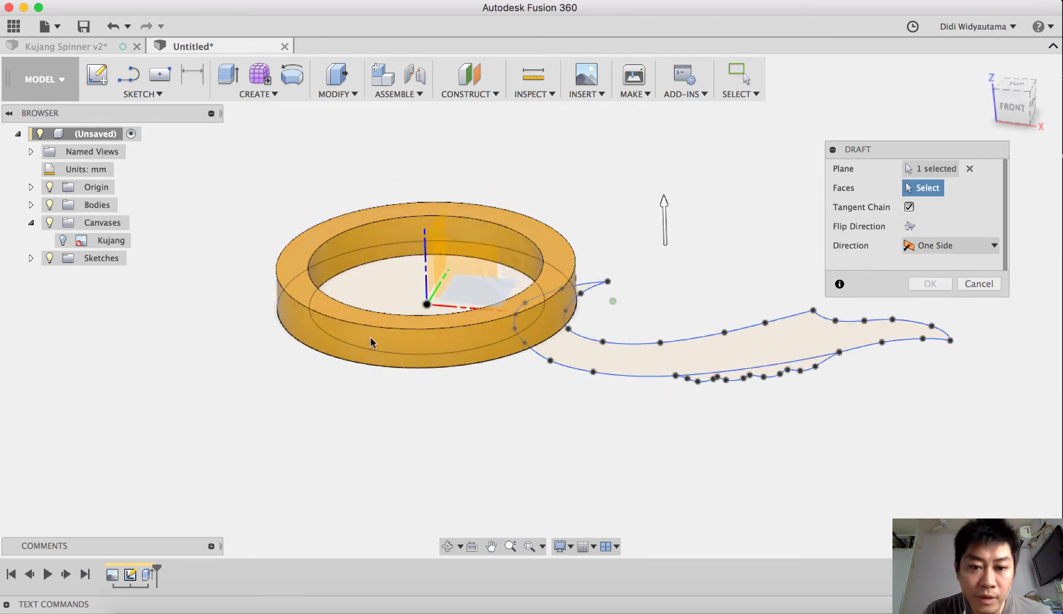
{"action": "left_click", "coordinate": [427, 346]}
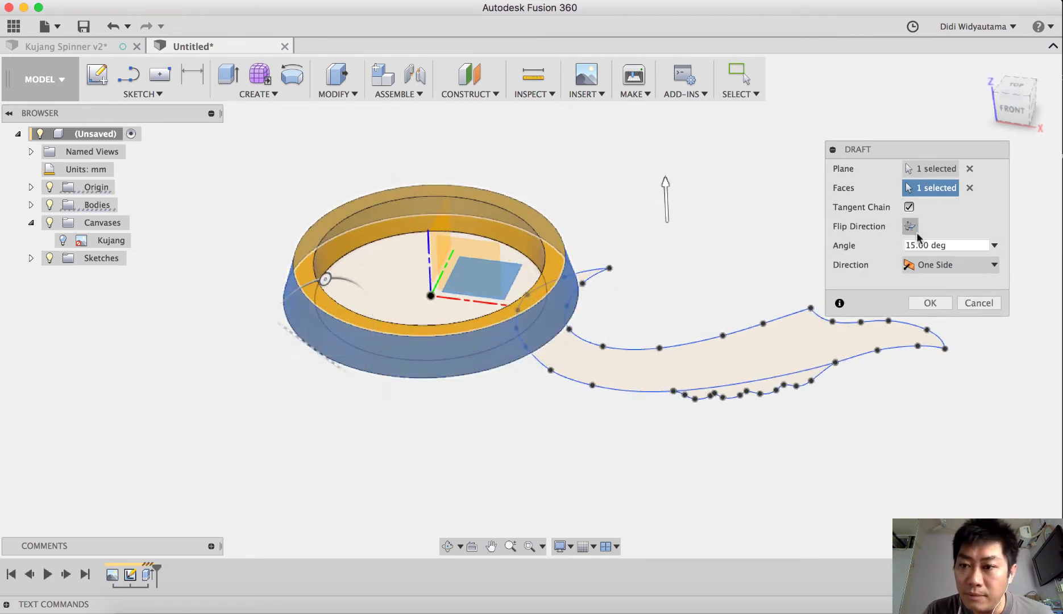
{"action": "scroll", "coordinate": [959, 245], "scroll_direction": "right", "scroll_amount": 5, "text": "shift"}
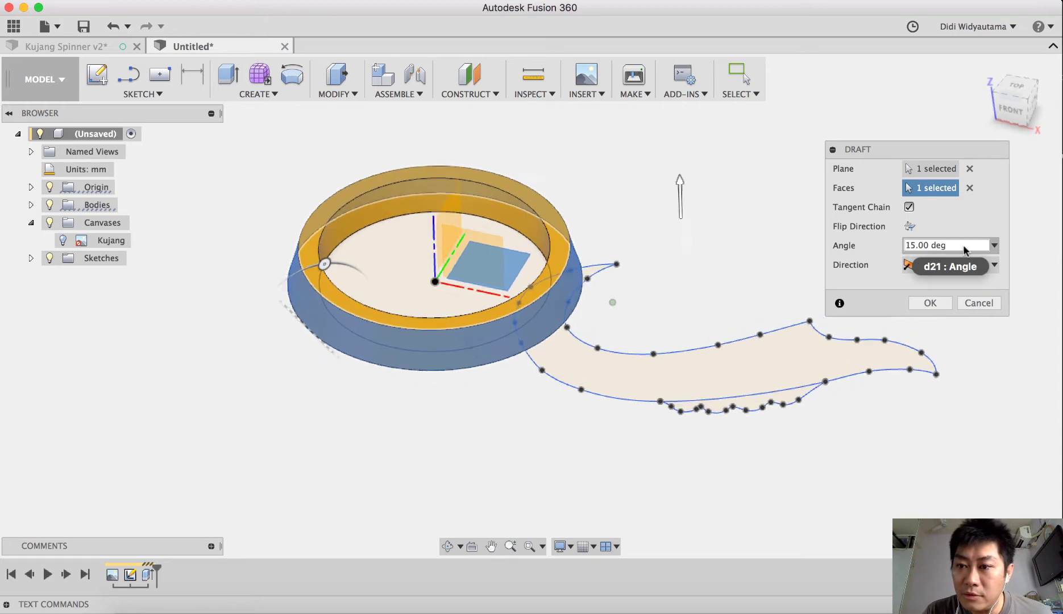
{"action": "scroll", "coordinate": [960, 249], "scroll_direction": "down", "scroll_amount": 5, "text": "shift"}
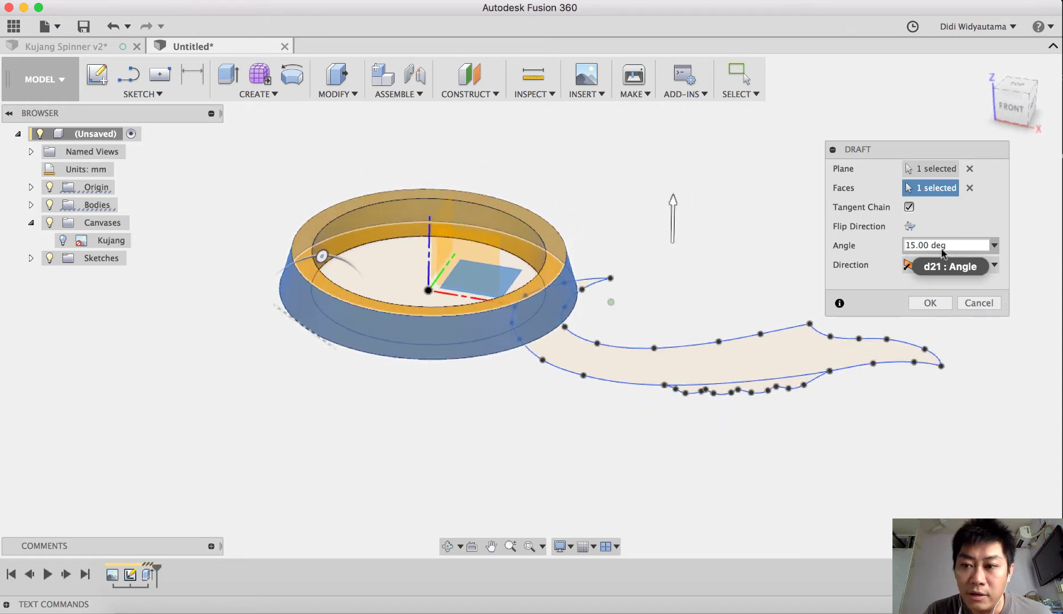
{"action": "scroll", "coordinate": [916, 249], "scroll_direction": "down", "scroll_amount": 2, "text": "shift"}
{"action": "left_click", "coordinate": [958, 245]}
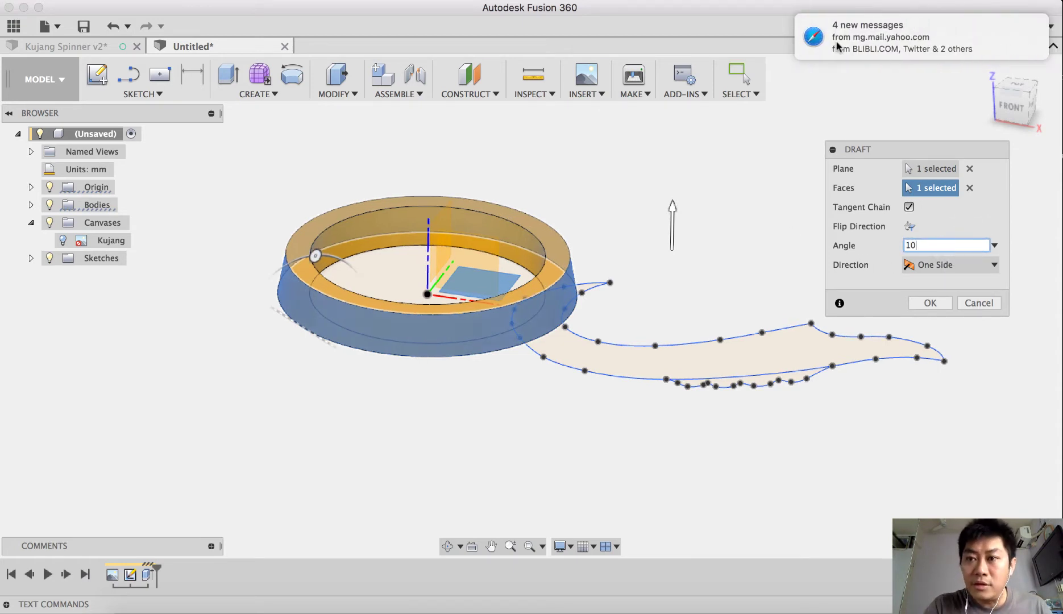
{"action": "left_click", "coordinate": [931, 303]}
Select the main blade region outside the ring and the serrated teeth region as profiles for a new extrusion
{"action": "scroll", "coordinate": [674, 205], "scroll_direction": "down", "scroll_amount": 5, "text": "shift"}
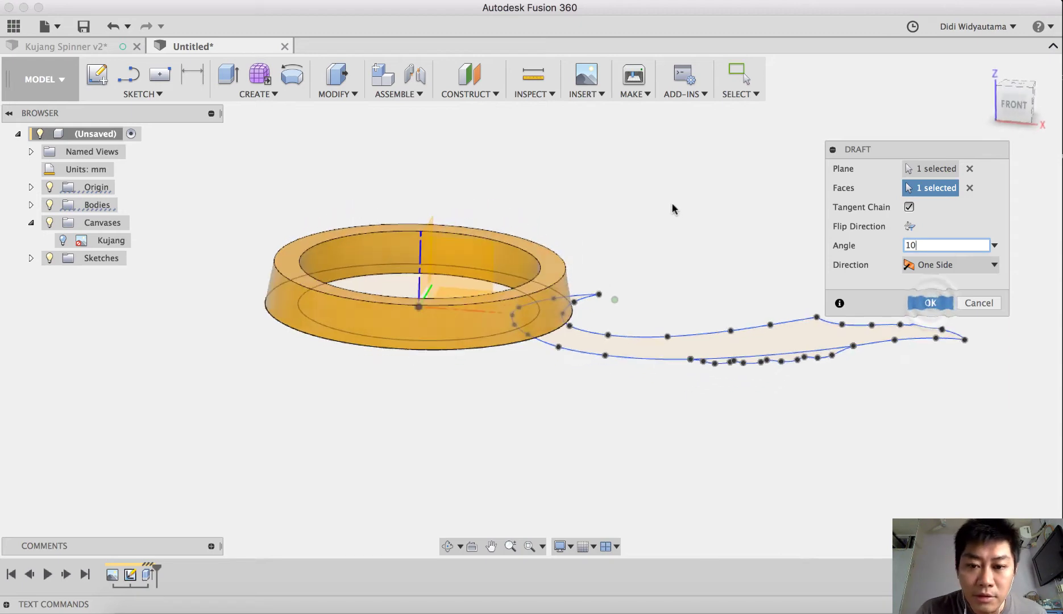
{"action": "scroll", "coordinate": [675, 205], "scroll_direction": "up", "scroll_amount": 5, "text": "shift"}
{"action": "left_click", "coordinate": [232, 79]}
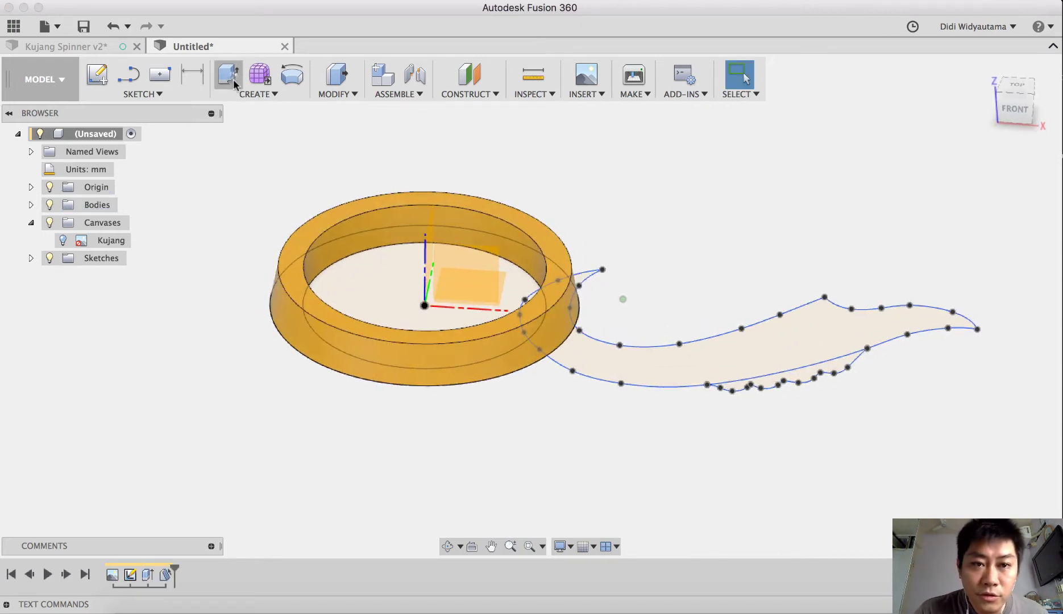
{"action": "scroll", "coordinate": [612, 382], "scroll_direction": "up", "scroll_amount": 5, "text": "shift"}
{"action": "scroll", "coordinate": [825, 343], "scroll_direction": "up", "scroll_amount": 3, "text": "shift"}
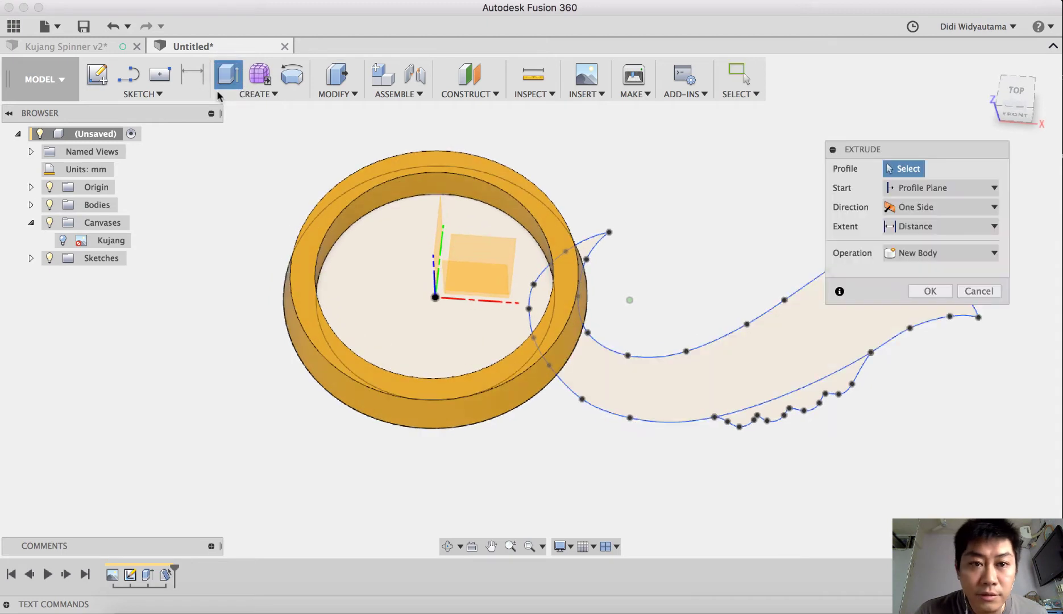
{"action": "left_click", "coordinate": [771, 369]}
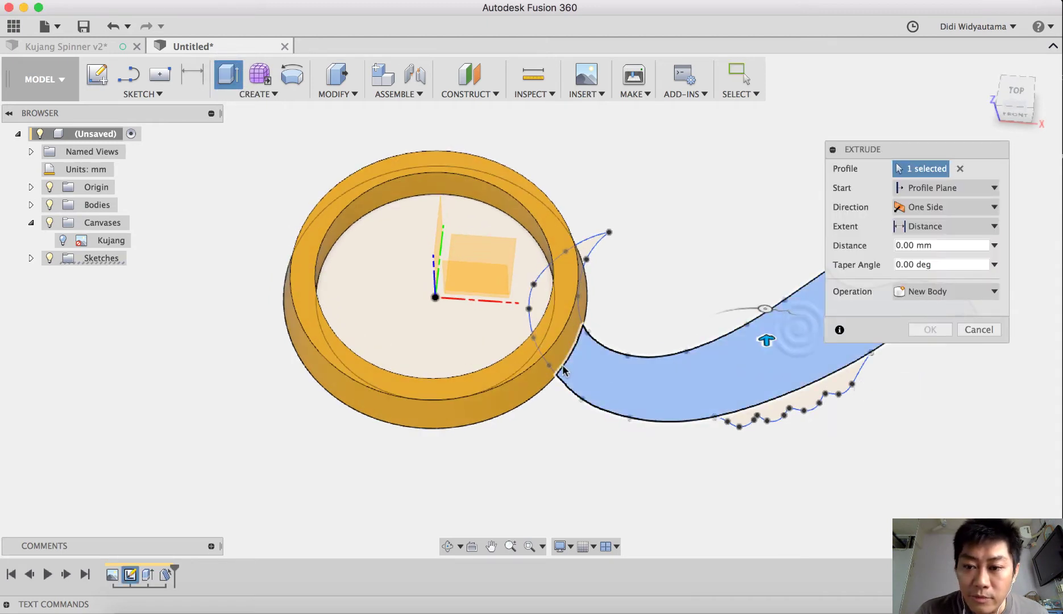
{"action": "scroll", "coordinate": [563, 370], "scroll_direction": "right", "scroll_amount": 5}
{"action": "scroll", "coordinate": [599, 401], "scroll_direction": "down", "scroll_amount": 5, "text": "shift"}
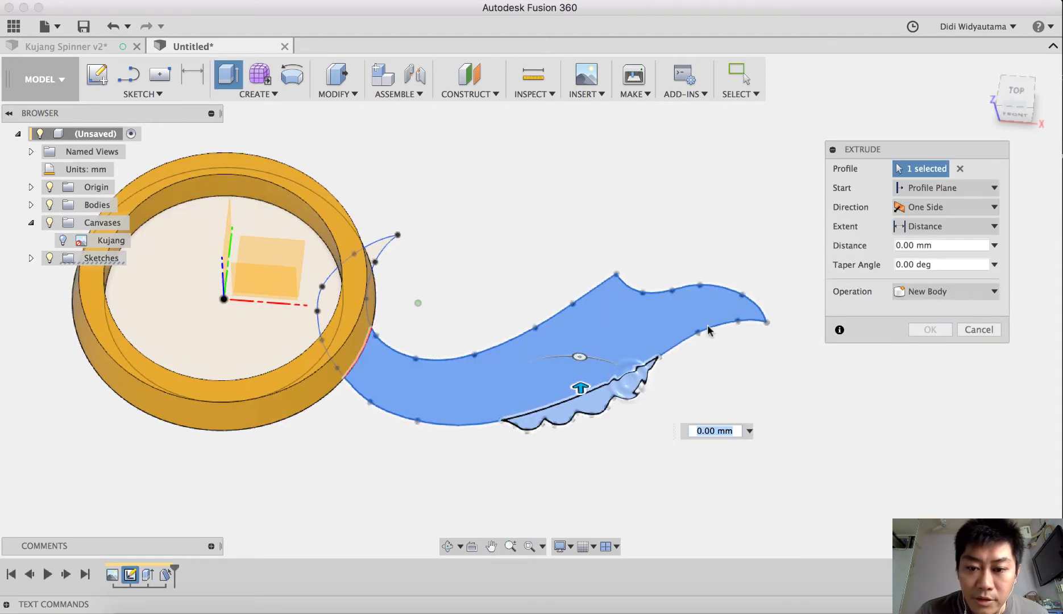
{"action": "scroll", "coordinate": [599, 306], "scroll_direction": "up", "scroll_amount": 5, "text": "shift"}
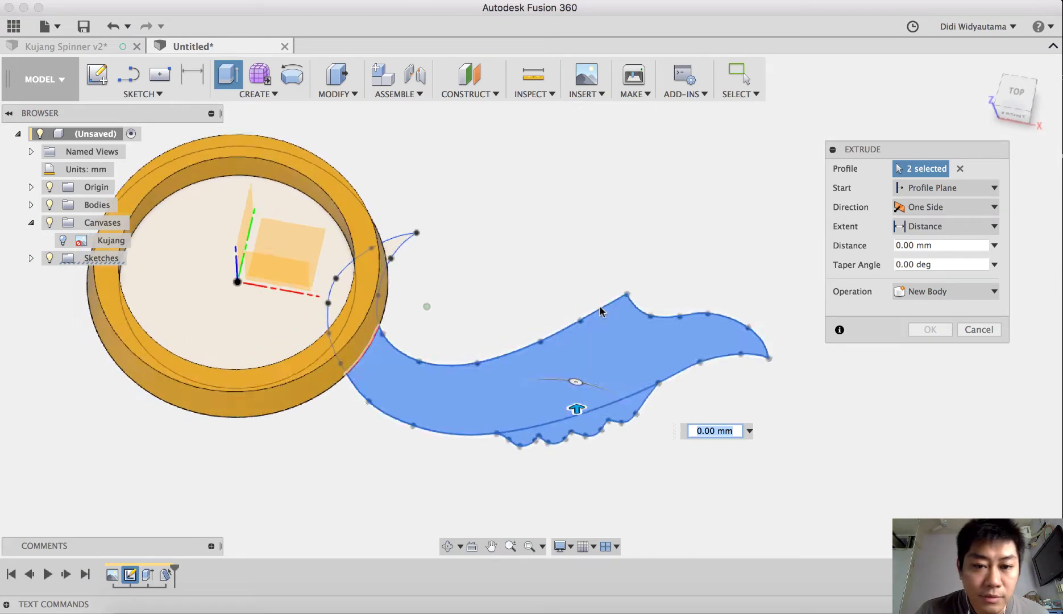
{"action": "left_click", "coordinate": [600, 311]}
{"action": "scroll", "coordinate": [392, 384], "scroll_direction": "down", "scroll_amount": 2, "text": "shift"}
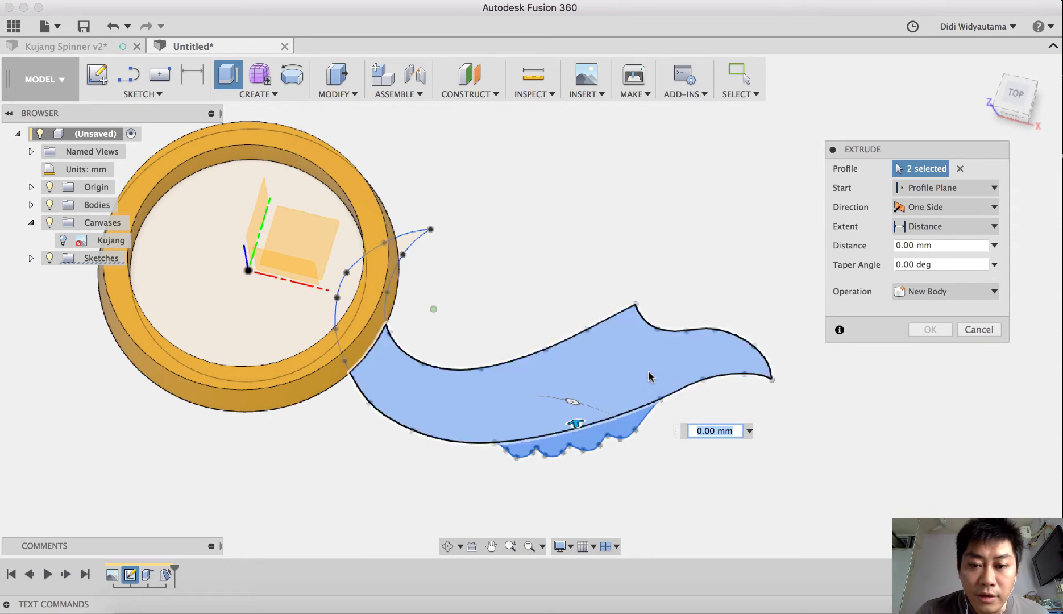
{"action": "scroll", "coordinate": [710, 376], "scroll_direction": "down", "scroll_amount": 4, "text": "shift"}
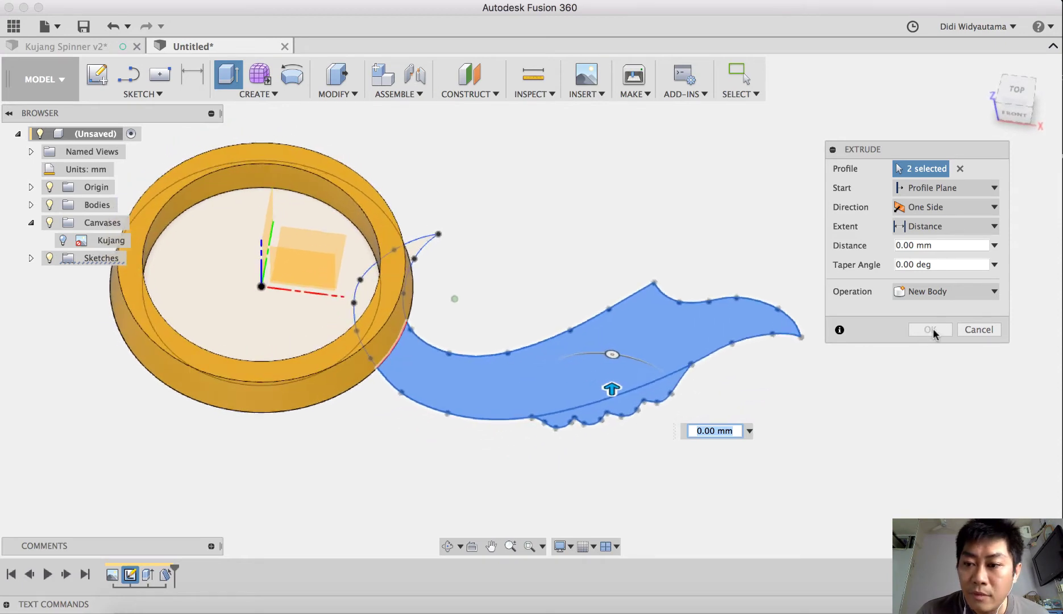
{"action": "scroll", "coordinate": [611, 387], "scroll_direction": "down", "scroll_amount": 1, "text": "shift"}
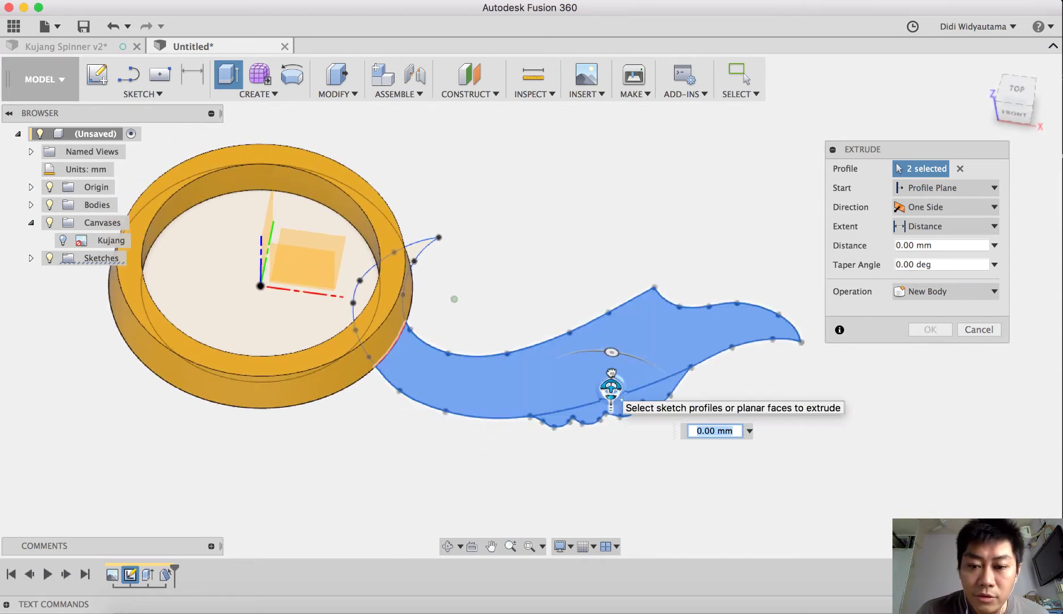
Pull the blade and teeth profiles upward and set the extrusion distance to 3.5 mm
{"action": "left_click_drag", "start_coordinate": [611, 388], "coordinate": [617, 345]}
{"action": "scroll", "coordinate": [705, 371], "scroll_direction": "down", "scroll_amount": 5, "text": "shift"}
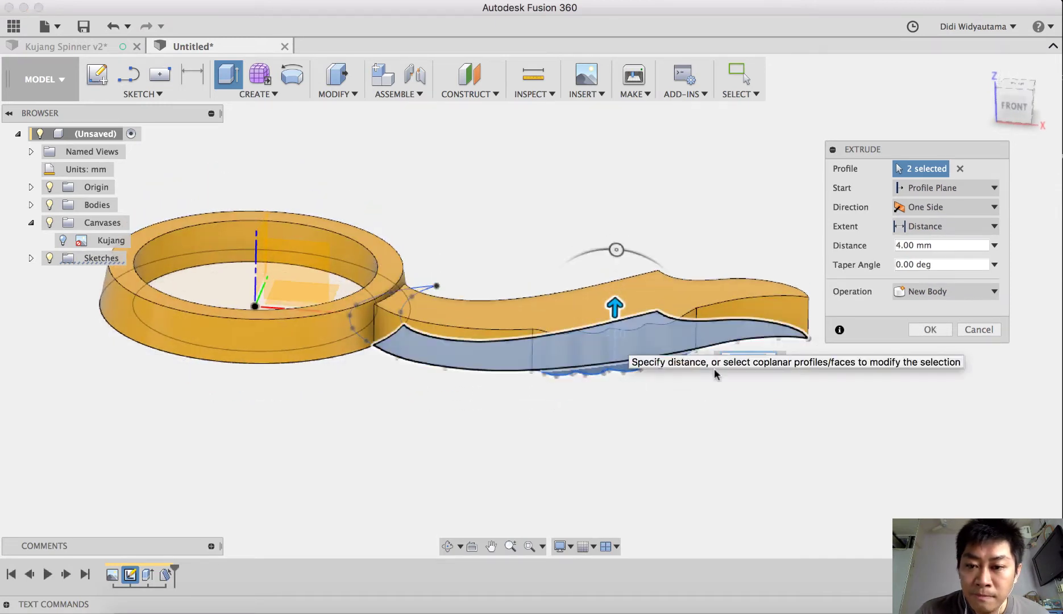
{"action": "middle_click_drag", "start_coordinate": [743, 363], "coordinate": [769, 364], "text": "shift"}
{"action": "type", "text": "3"}
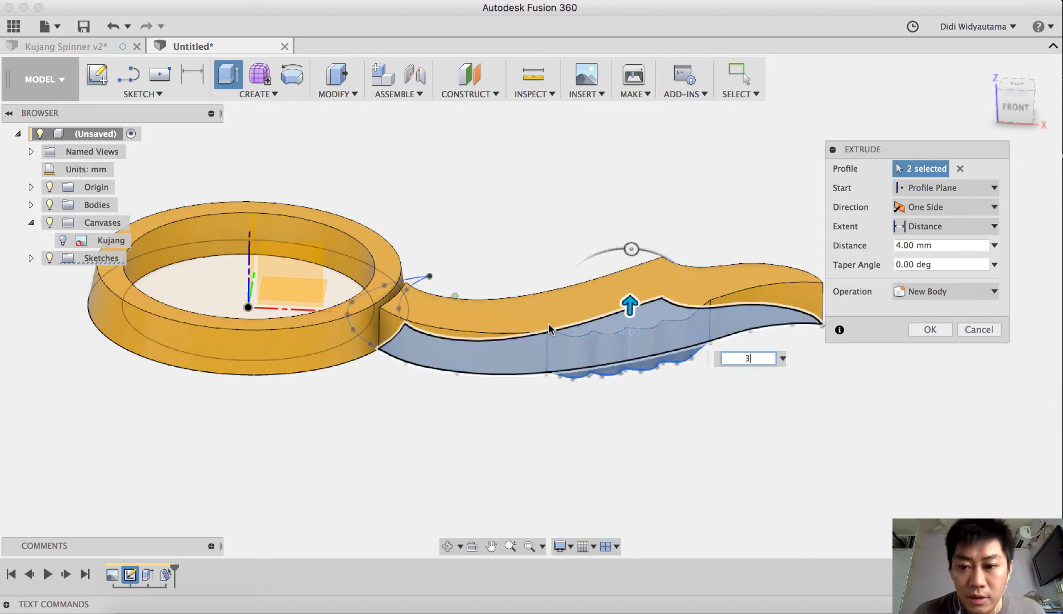
{"action": "middle_click_drag", "start_coordinate": [548, 326], "coordinate": [777, 373], "text": "shift"}
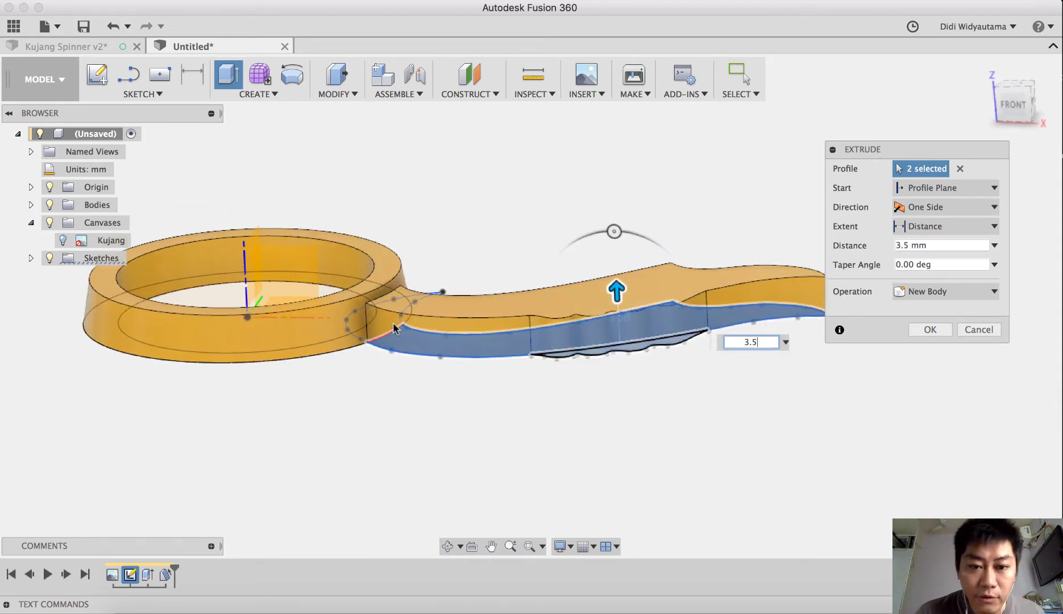
{"action": "middle_click_drag", "start_coordinate": [892, 318], "coordinate": [664, 277], "text": "shift"}
Set the blade extrusion's taper angle to -10 degrees so its sides slope inward
{"action": "left_click", "coordinate": [613, 262]}
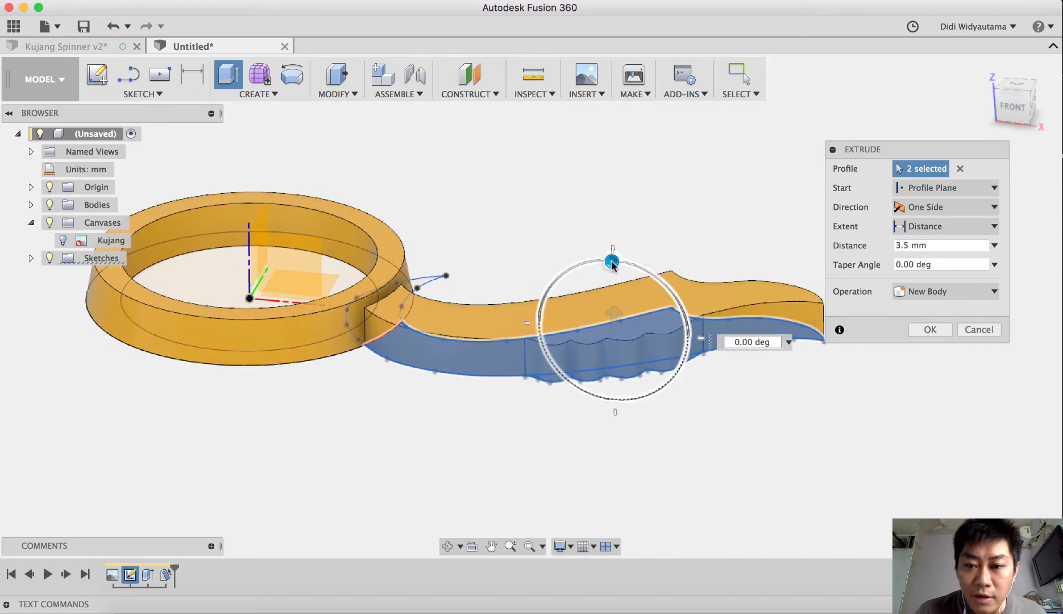
{"action": "left_click_drag", "start_coordinate": [610, 262], "coordinate": [606, 259]}
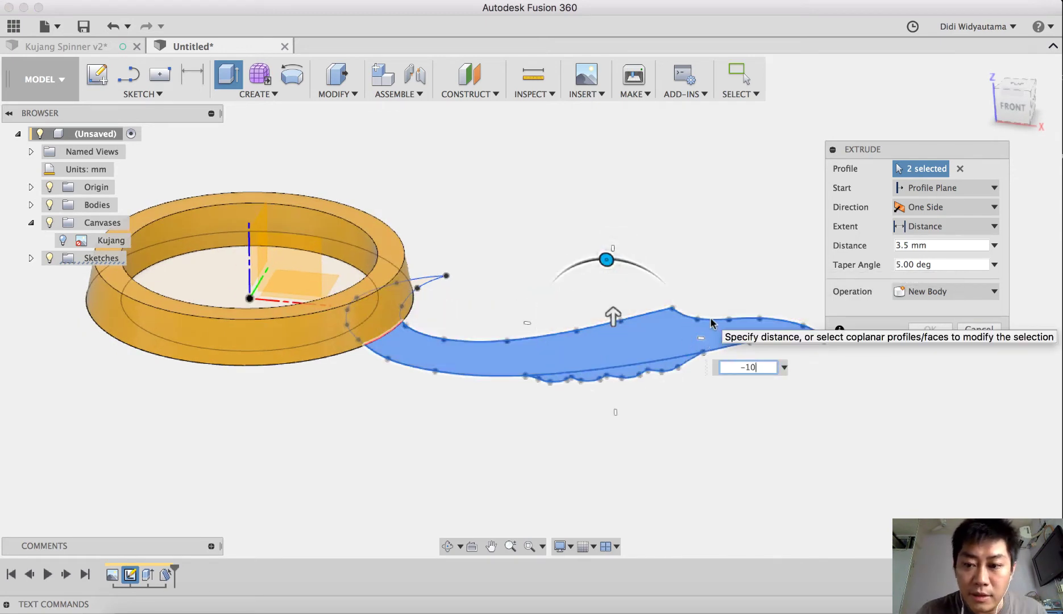
{"action": "middle_click_drag", "start_coordinate": [503, 364], "coordinate": [414, 354], "text": "shift"}
{"action": "middle_click_drag", "start_coordinate": [499, 354], "coordinate": [489, 360], "text": "shift"}
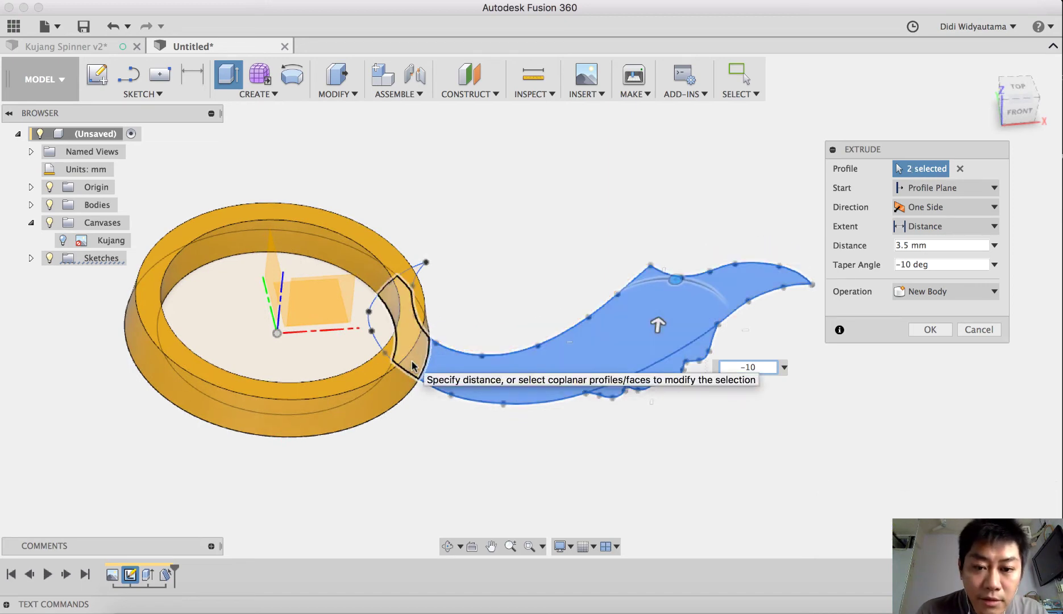
Add the blade region overlapping the ring wall to the extrusion and complete it as a new body
{"action": "left_click", "coordinate": [414, 362], "text": "super"}
{"action": "middle_click_drag", "start_coordinate": [481, 332], "coordinate": [482, 292], "text": "shift"}
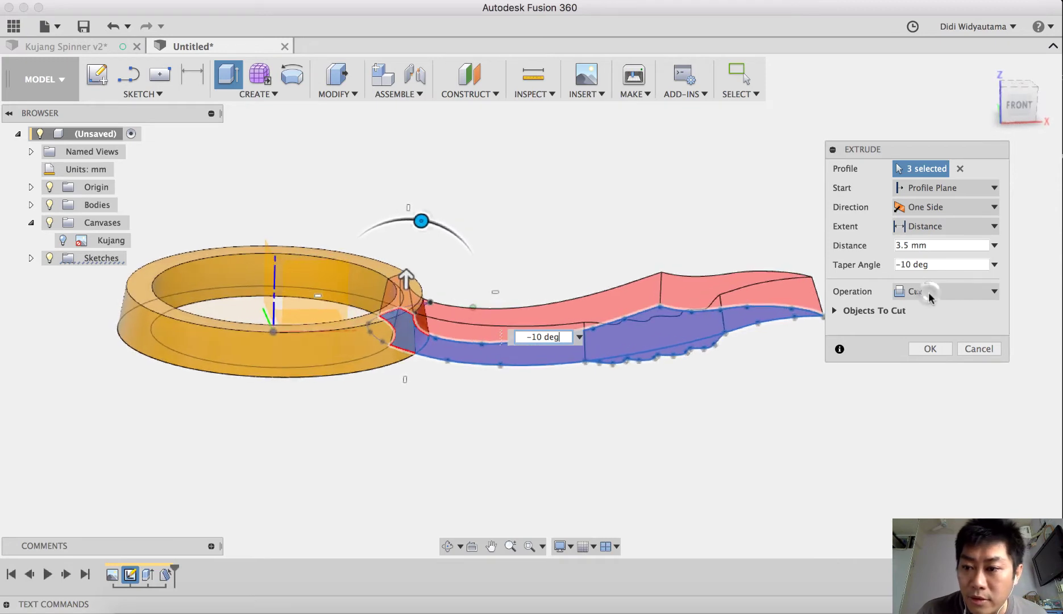
{"action": "left_click", "coordinate": [929, 291]}
{"action": "left_click", "coordinate": [946, 357]}
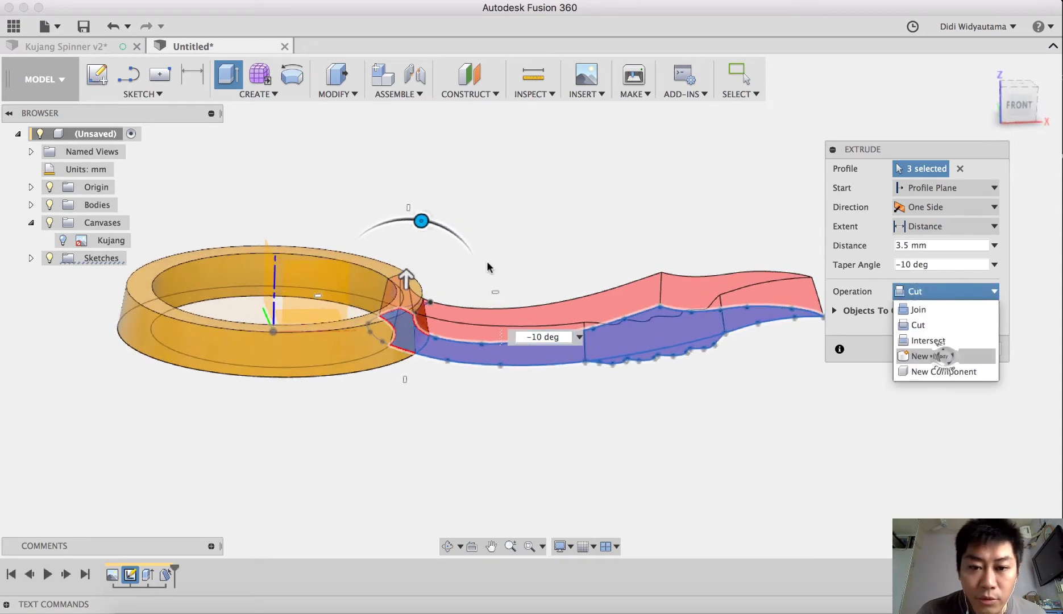
{"action": "middle_click_drag", "start_coordinate": [474, 313], "coordinate": [659, 418], "text": "shift"}
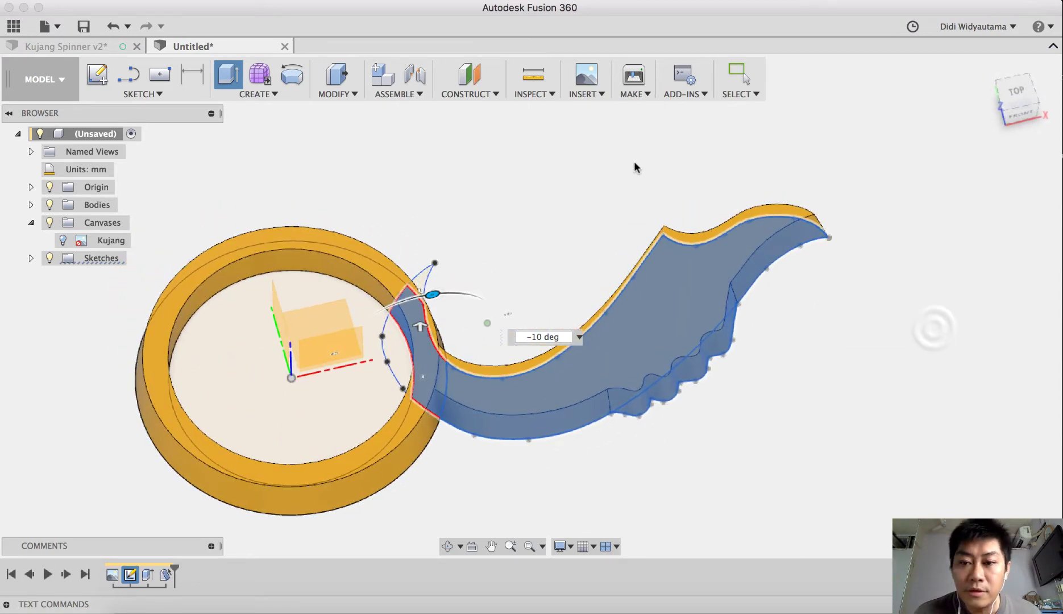
{"action": "middle_click_drag", "start_coordinate": [824, 404], "coordinate": [582, 183], "text": "shift"}
Mirror the ring body across the horizontal origin plane
{"action": "scroll", "coordinate": [581, 179], "scroll_direction": "down", "scroll_amount": 5, "text": "shift"}
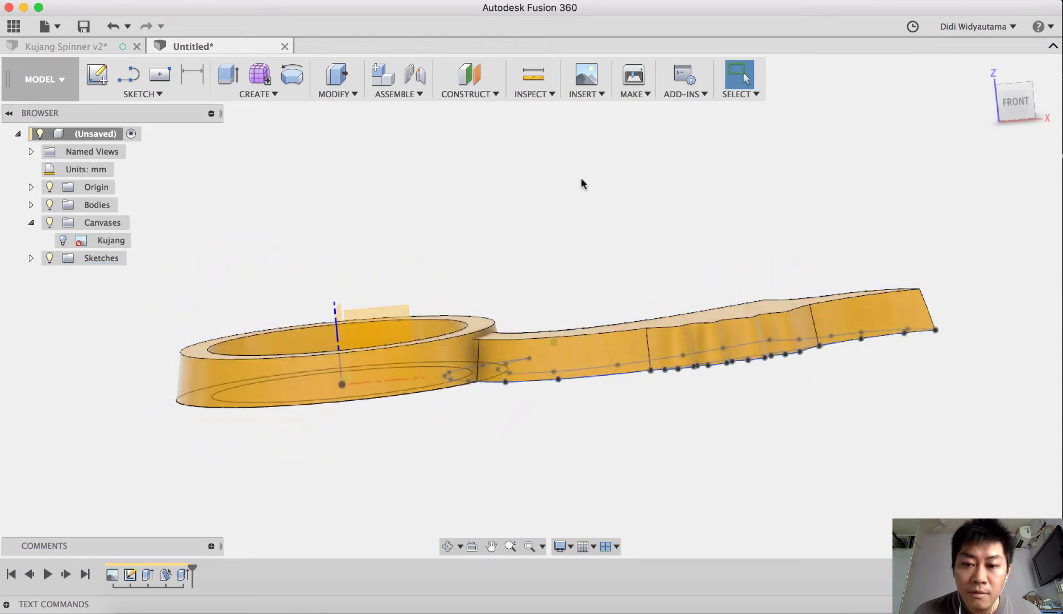
{"action": "scroll", "coordinate": [586, 189], "scroll_direction": "up", "scroll_amount": 2, "text": "shift"}
{"action": "scroll", "coordinate": [586, 189], "scroll_direction": "up", "scroll_amount": 10, "text": "shift"}
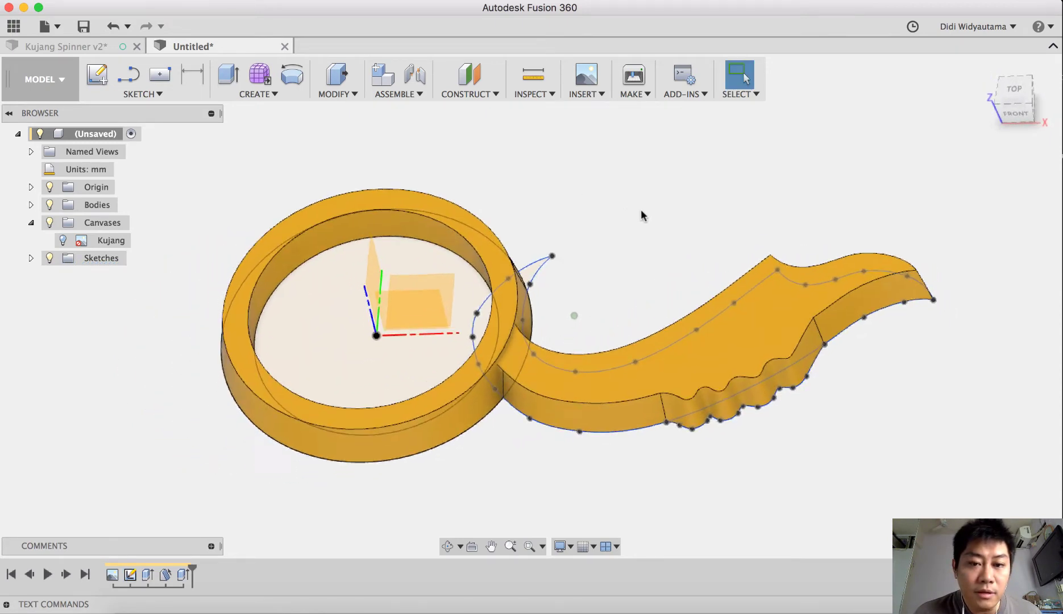
{"action": "scroll", "coordinate": [659, 210], "scroll_direction": "down", "scroll_amount": 5, "text": "shift"}
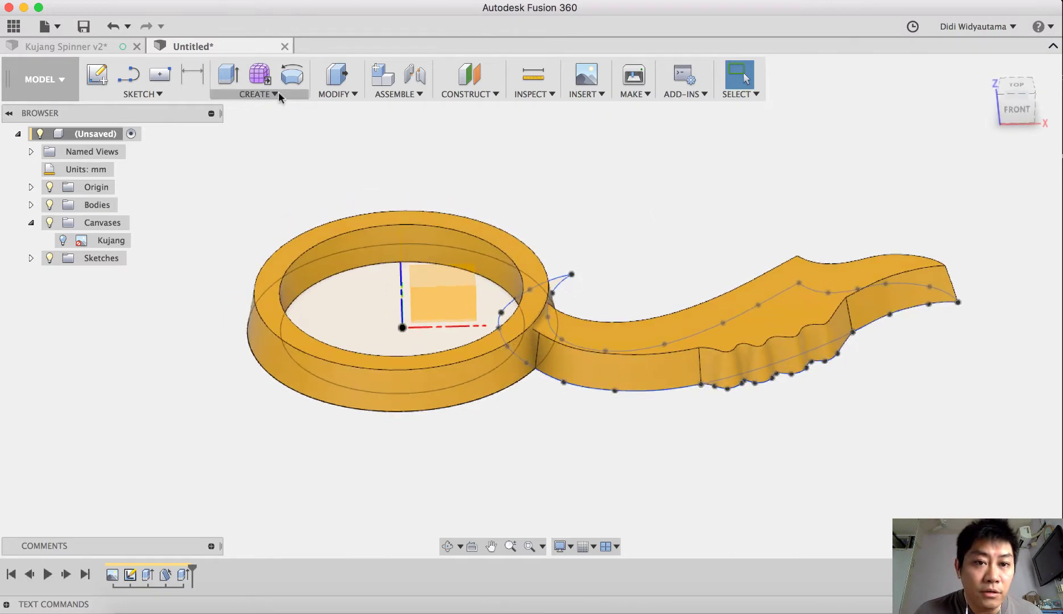
{"action": "left_click", "coordinate": [278, 93]}
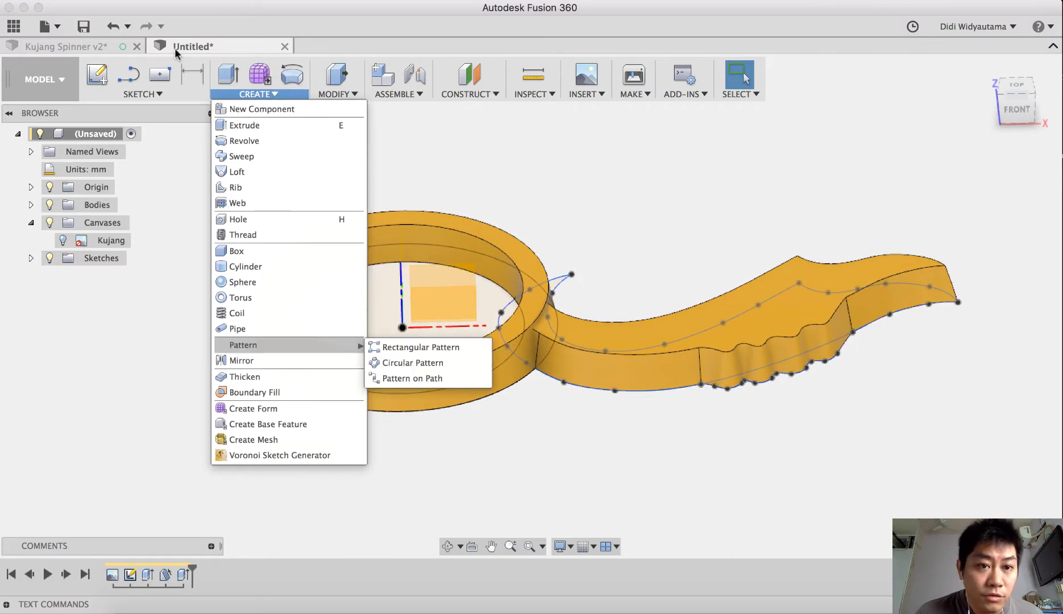
{"action": "left_click", "coordinate": [241, 361]}
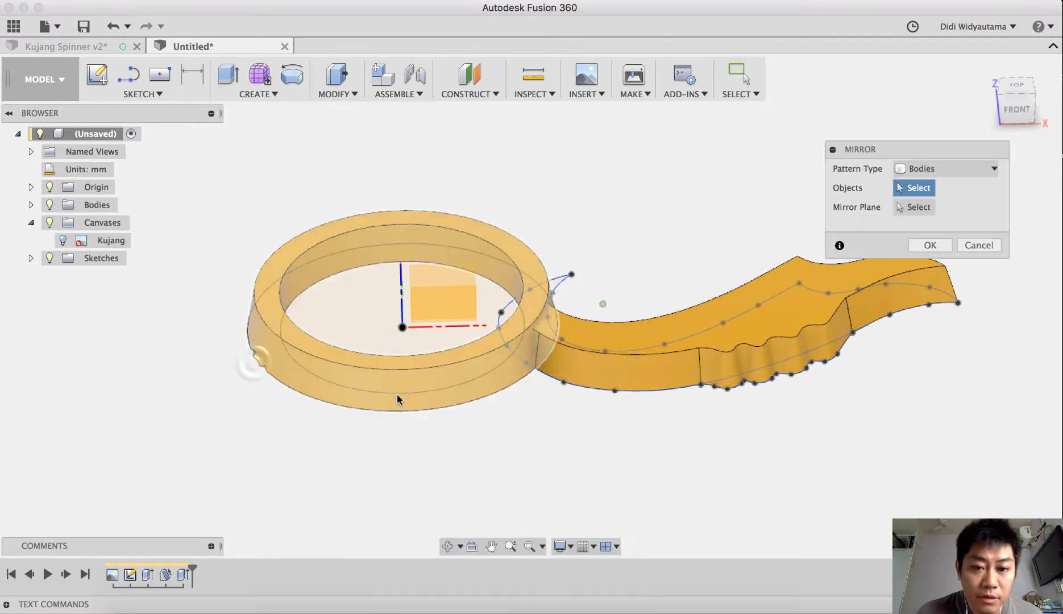
{"action": "left_click", "coordinate": [410, 386]}
{"action": "left_click", "coordinate": [914, 207]}
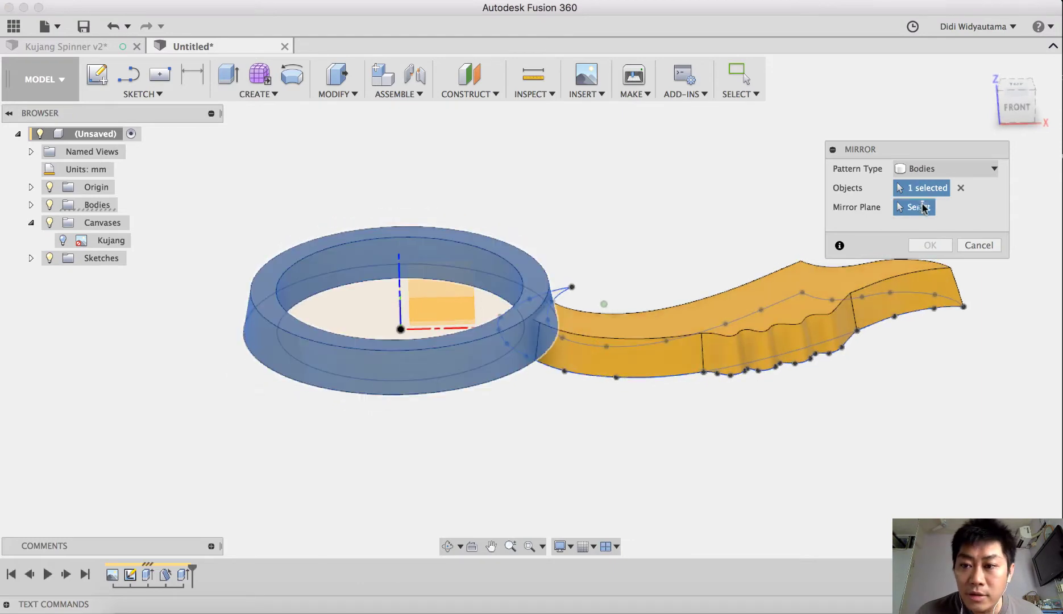
{"action": "middle_click_drag", "start_coordinate": [429, 339], "coordinate": [421, 392], "text": "shift"}
{"action": "left_click", "coordinate": [493, 250]}
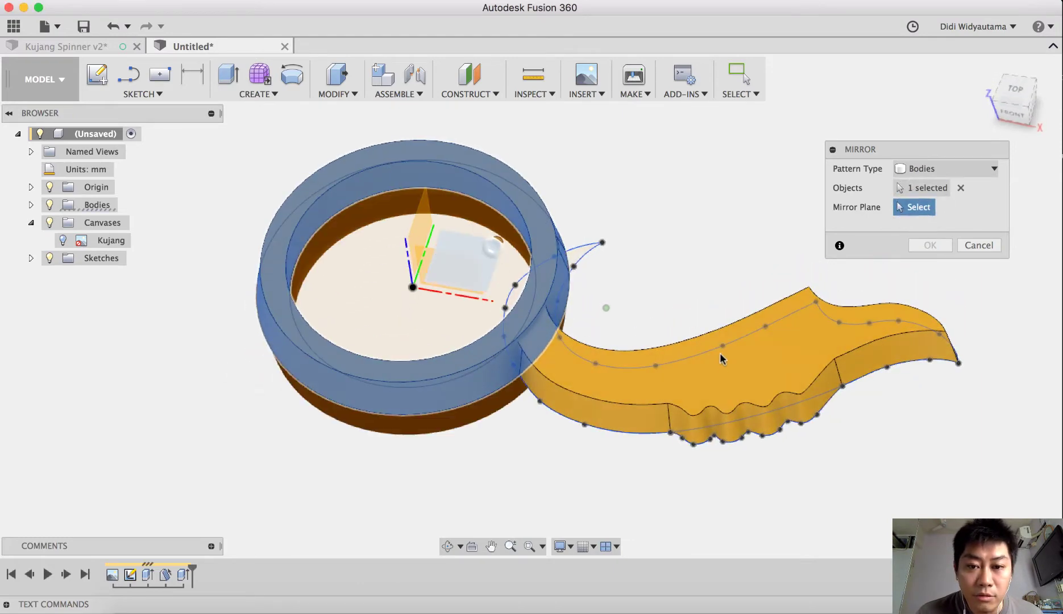
{"action": "middle_click_drag", "start_coordinate": [721, 356], "coordinate": [481, 355], "text": "shift"}
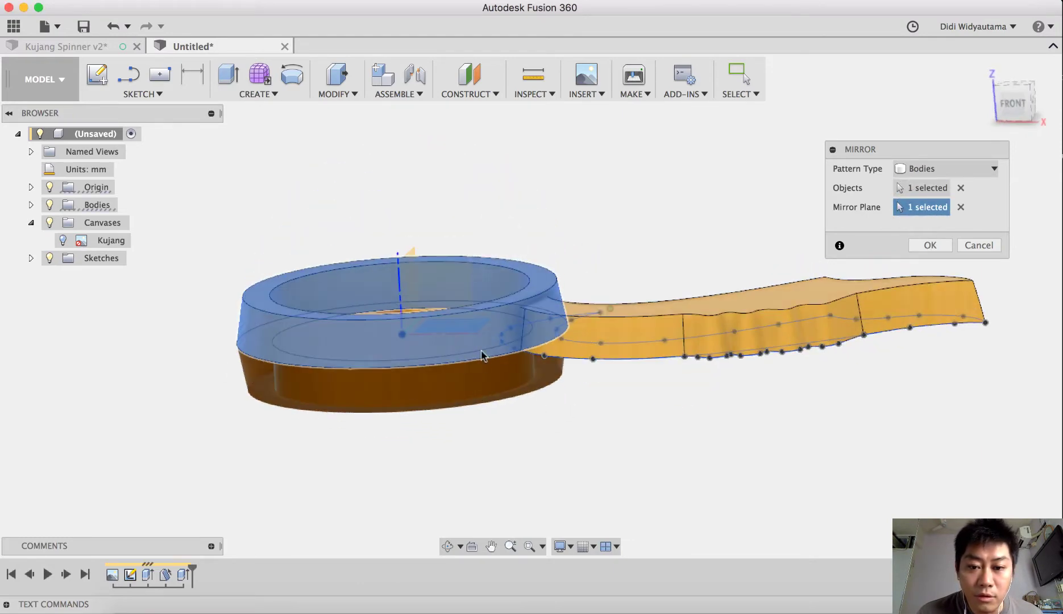
{"action": "left_click", "coordinate": [930, 245]}
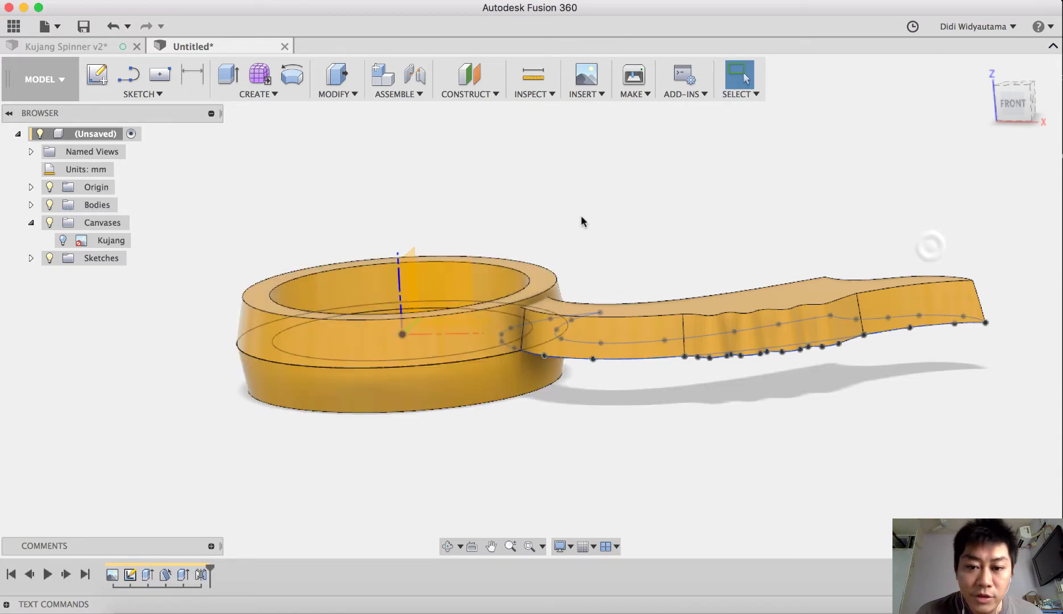
Mirror the blade body across the horizontal origin plane
{"action": "middle_click_drag", "start_coordinate": [581, 215], "coordinate": [248, 91], "text": "shift"}
{"action": "left_click", "coordinate": [249, 92]}
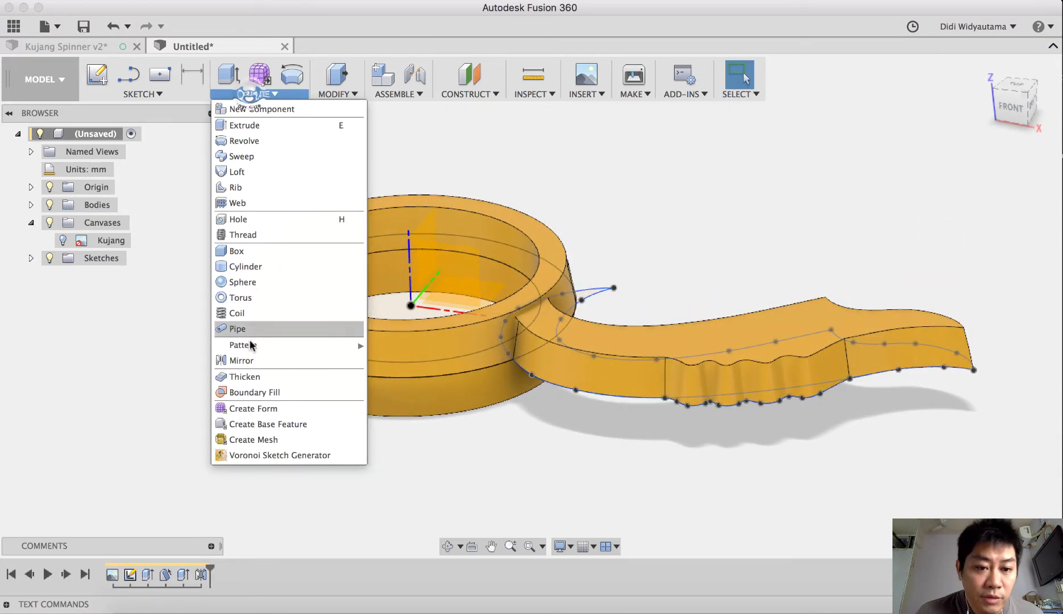
{"action": "left_click", "coordinate": [253, 360]}
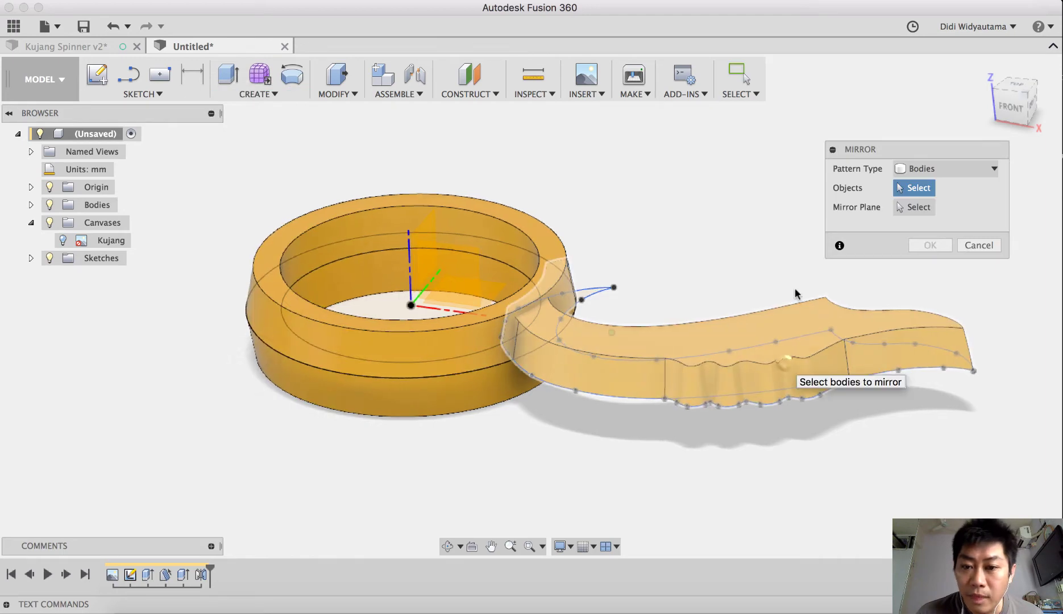
{"action": "middle_click_drag", "start_coordinate": [795, 294], "coordinate": [791, 360], "text": "shift"}
{"action": "left_click", "coordinate": [791, 360]}
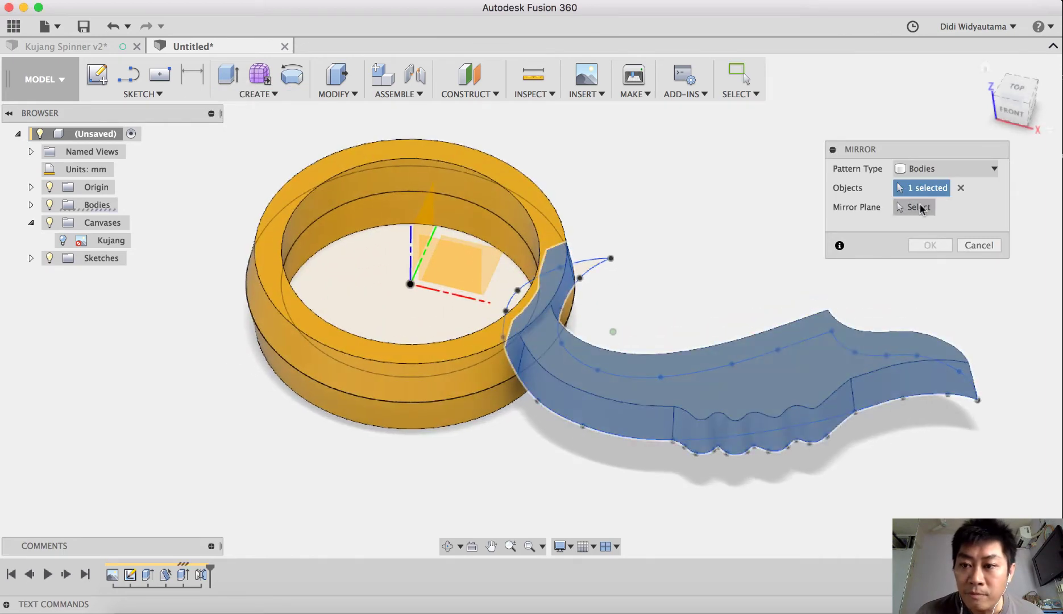
{"action": "scroll", "coordinate": [921, 210], "scroll_direction": "up", "scroll_amount": 3, "text": "shift"}
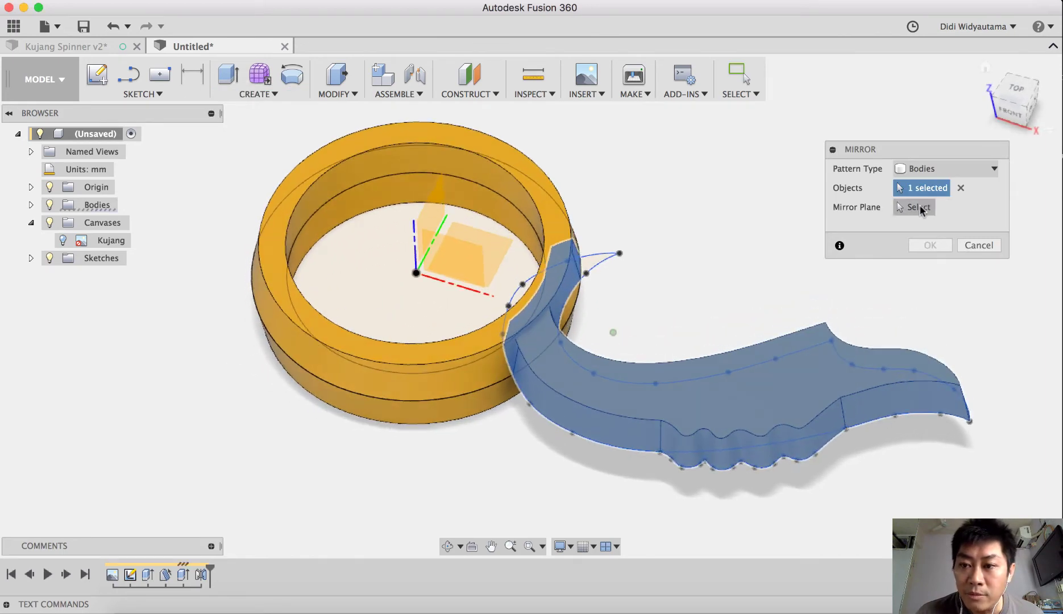
{"action": "left_click", "coordinate": [489, 238]}
{"action": "scroll", "coordinate": [635, 247], "scroll_direction": "down", "scroll_amount": 5, "text": "shift"}
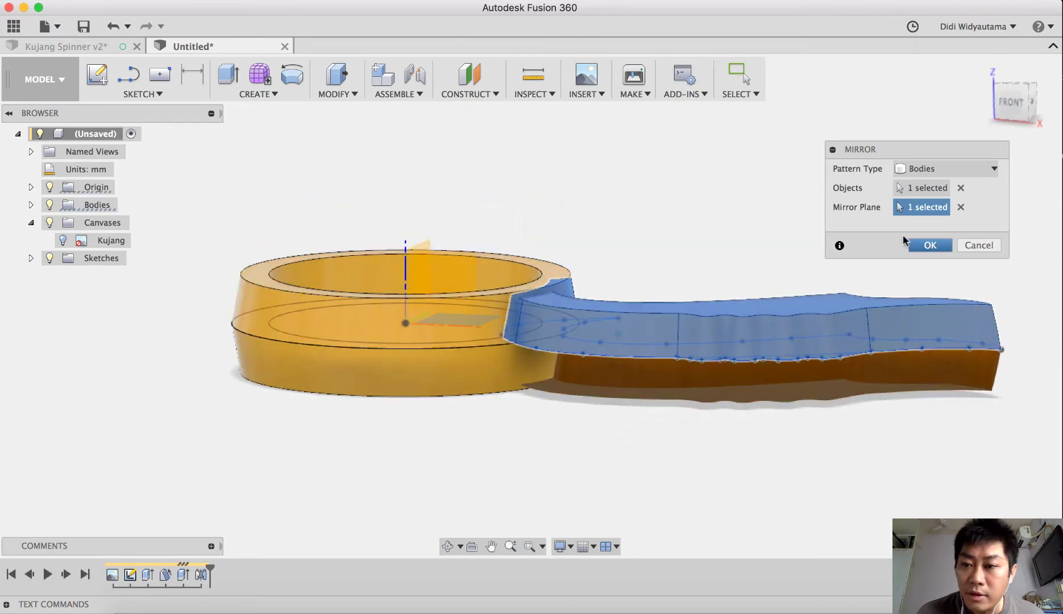
{"action": "scroll", "coordinate": [919, 243], "scroll_direction": "down", "scroll_amount": 3, "text": "shift"}
{"action": "scroll", "coordinate": [919, 243], "scroll_direction": "right", "scroll_amount": 10, "text": "shift"}
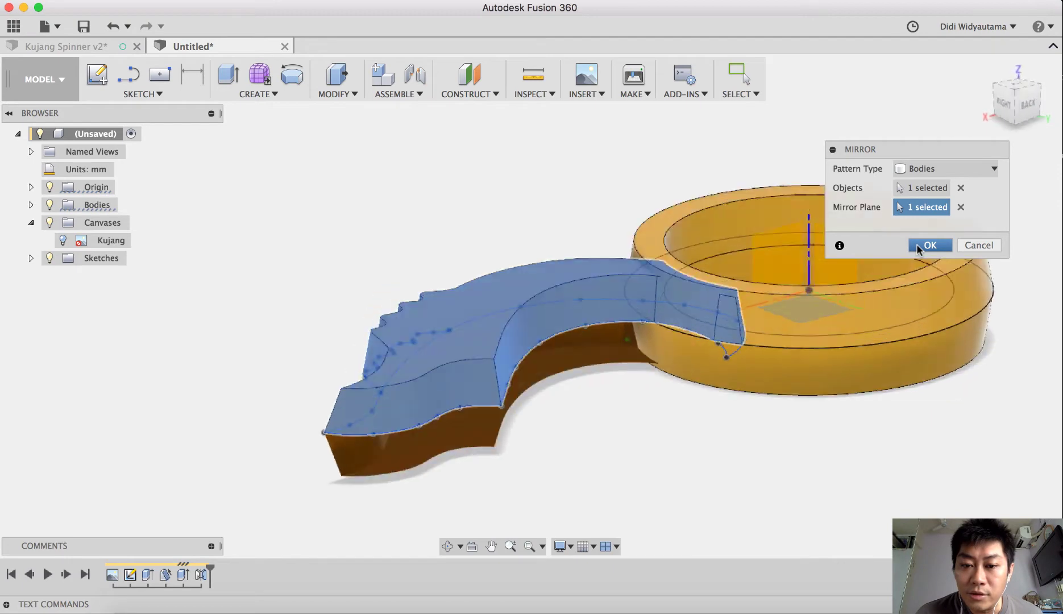
{"action": "scroll", "coordinate": [920, 247], "scroll_direction": "down", "scroll_amount": 5, "text": "shift"}
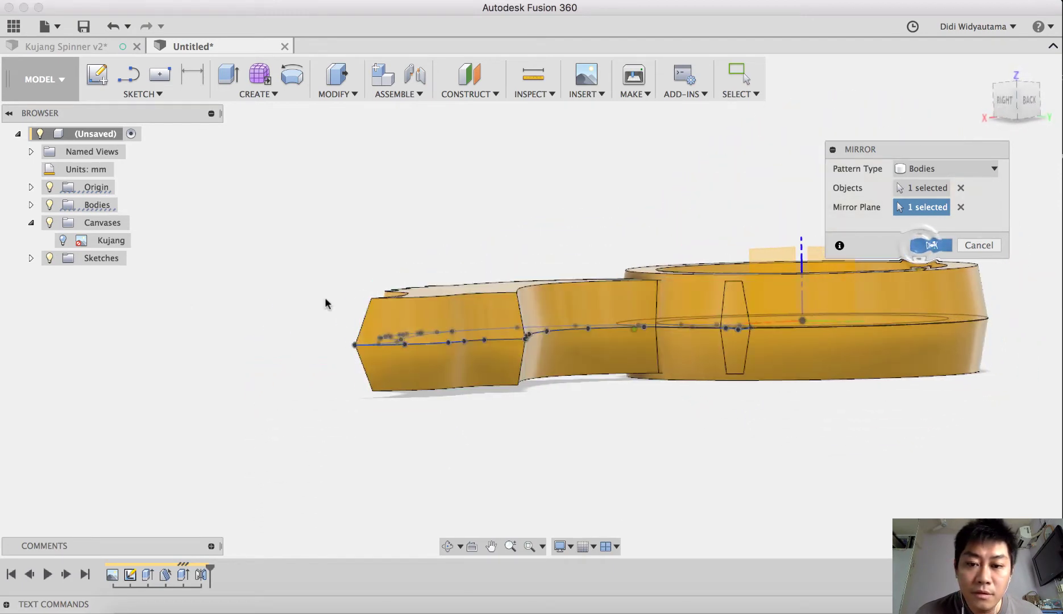
{"action": "scroll", "coordinate": [758, 275], "scroll_direction": "up", "scroll_amount": 10, "text": "shift"}
{"action": "key", "text": "Return"}
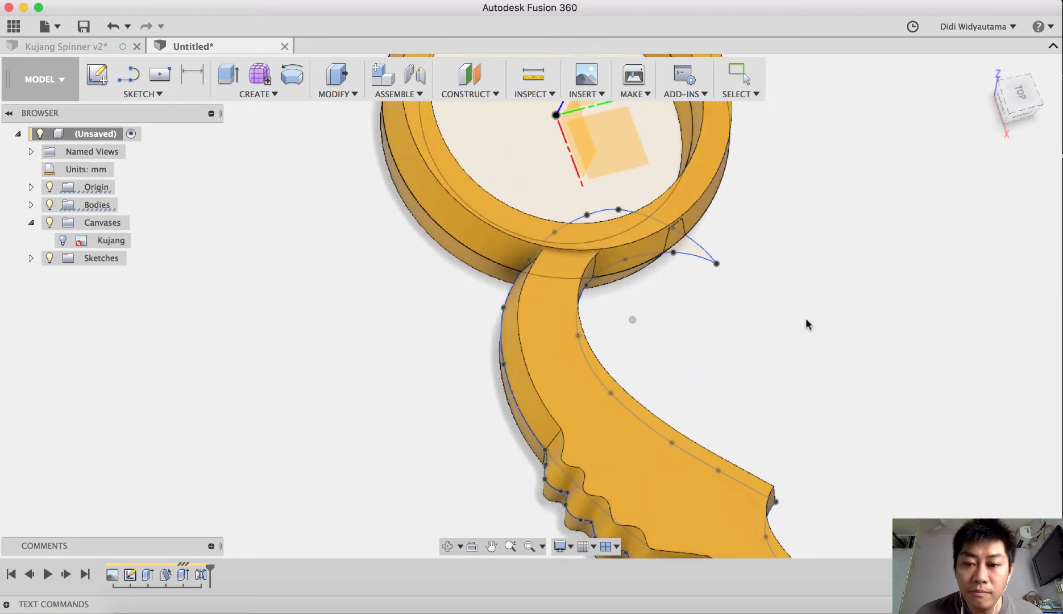
Show the Kujang reference canvas and hide the bodies
{"action": "scroll", "coordinate": [805, 322], "scroll_direction": "left", "scroll_amount": 10, "text": "shift"}
{"action": "scroll", "coordinate": [746, 346], "scroll_direction": "up", "scroll_amount": 10, "text": "shift"}
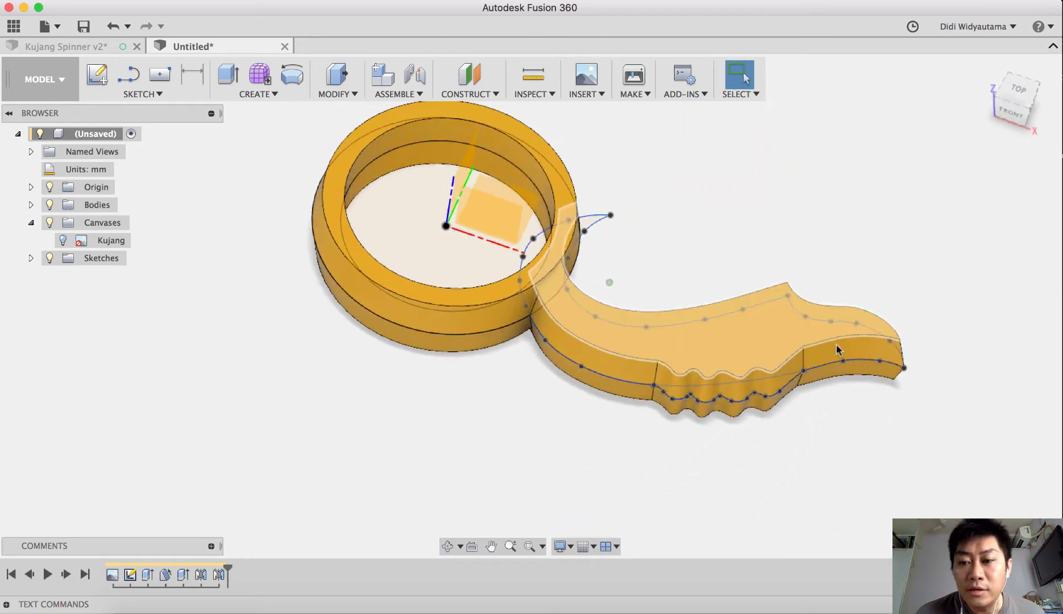
{"action": "scroll", "coordinate": [938, 325], "scroll_direction": "down", "scroll_amount": 10, "text": "shift"}
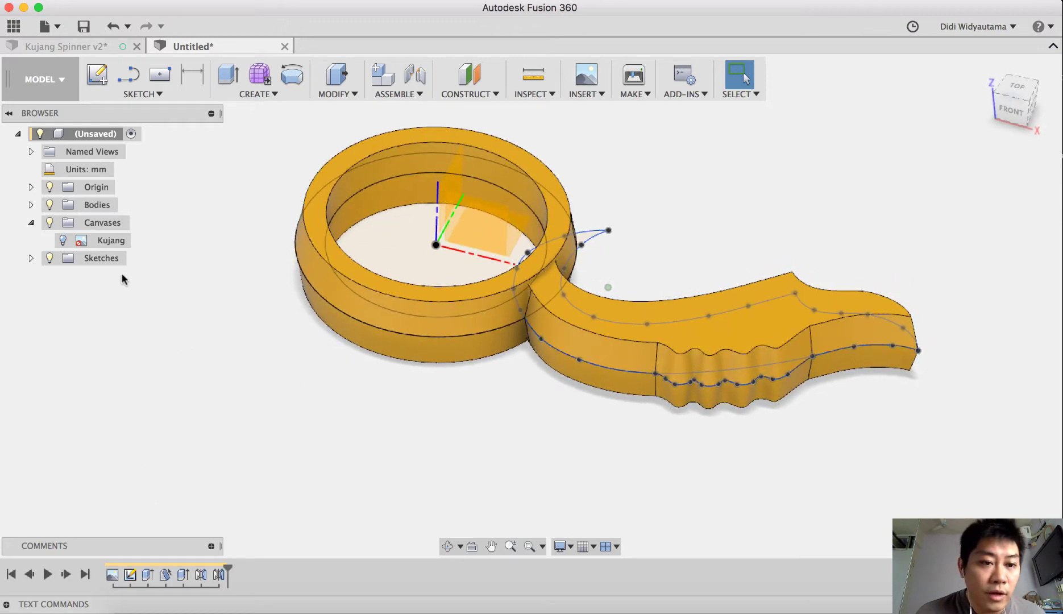
{"action": "left_click", "coordinate": [64, 241]}
{"action": "scroll", "coordinate": [919, 280], "scroll_direction": "up", "scroll_amount": 5, "text": "shift"}
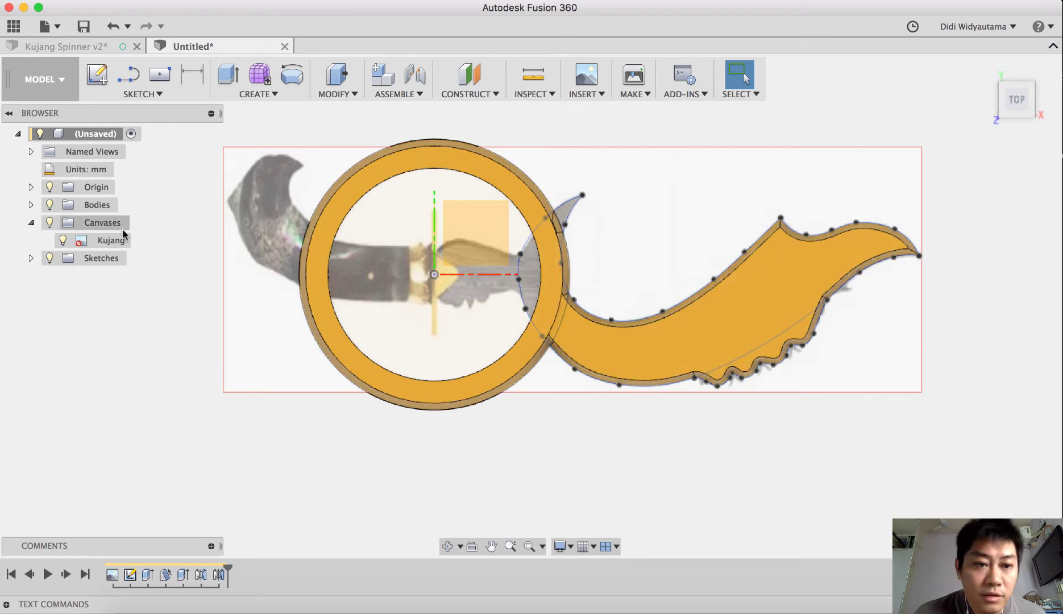
{"action": "left_click", "coordinate": [50, 206]}
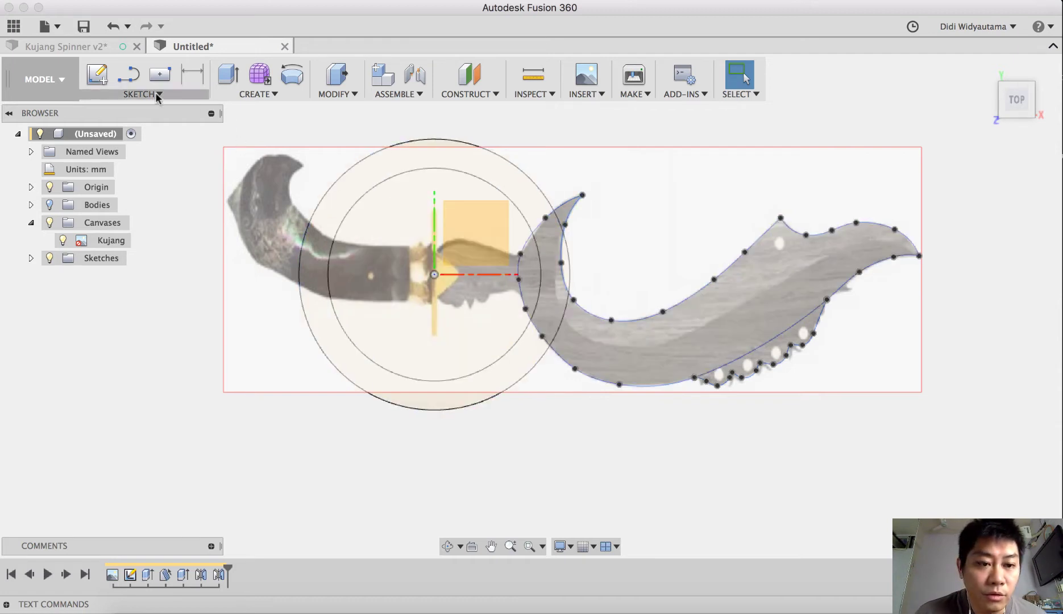
Reopen the blade sketch and start a fit-point spline at the blade's pointed tip, running it down the middle of the blade
{"action": "double_click", "coordinate": [130, 576]}
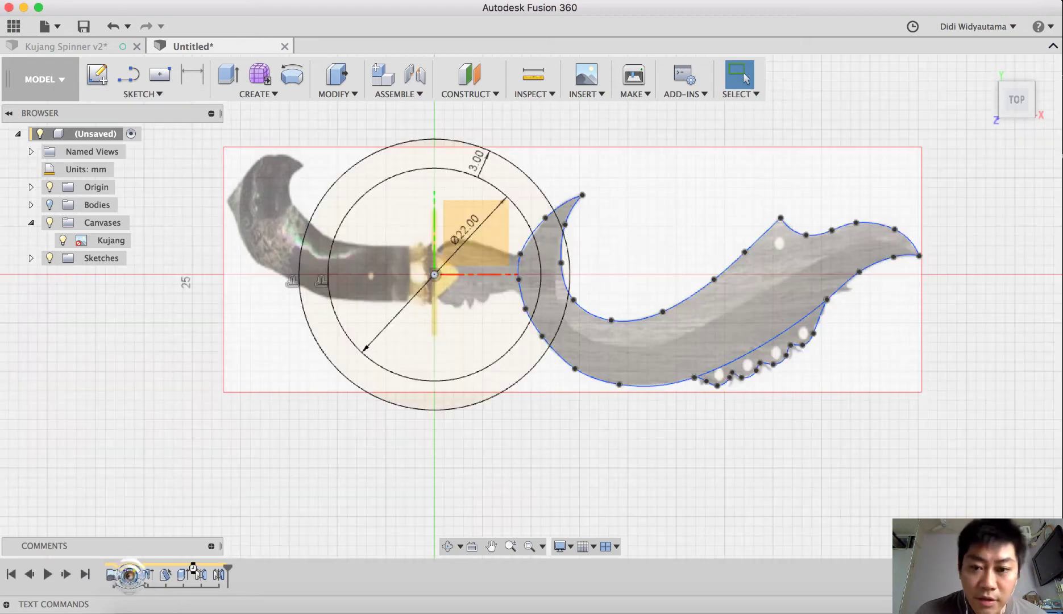
{"action": "left_click", "coordinate": [138, 93]}
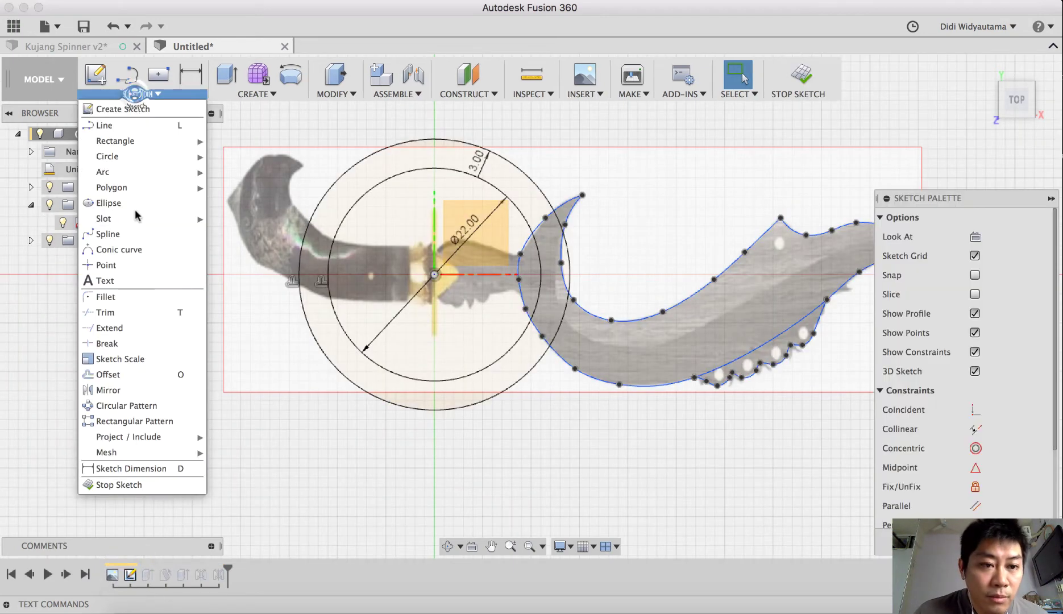
{"action": "left_click", "coordinate": [132, 230]}
{"action": "middle_click_drag", "start_coordinate": [717, 284], "coordinate": [541, 299]}
{"action": "scroll", "coordinate": [734, 278], "scroll_direction": "up", "scroll_amount": 3}
{"action": "scroll", "coordinate": [742, 271], "scroll_direction": "up", "scroll_amount": 4}
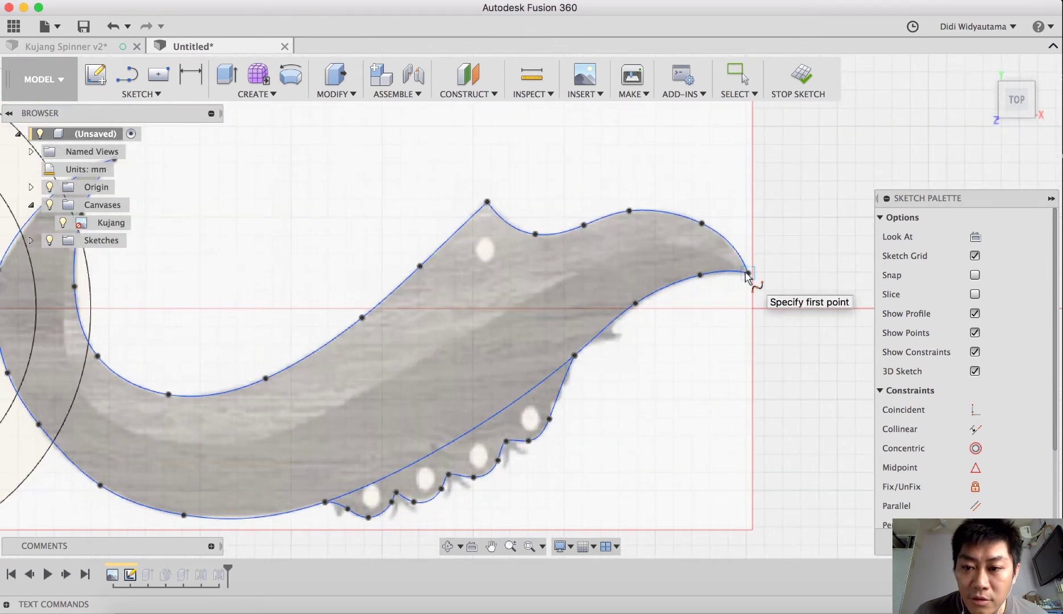
{"action": "left_click", "coordinate": [746, 273]}
{"action": "left_click", "coordinate": [680, 245]}
{"action": "left_click", "coordinate": [613, 255]}
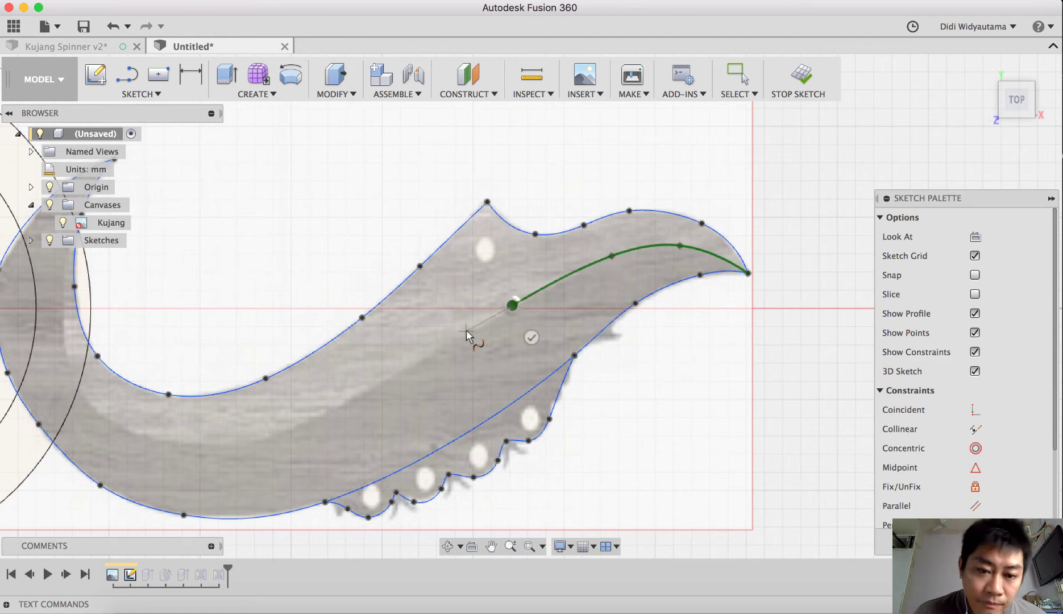
{"action": "left_click", "coordinate": [317, 415]}
Continue the spline midway between the edges around the blade's bend and finish it at the tip of the hook inside the ring
{"action": "middle_click_drag", "start_coordinate": [301, 423], "coordinate": [449, 417]}
{"action": "left_click", "coordinate": [397, 416]}
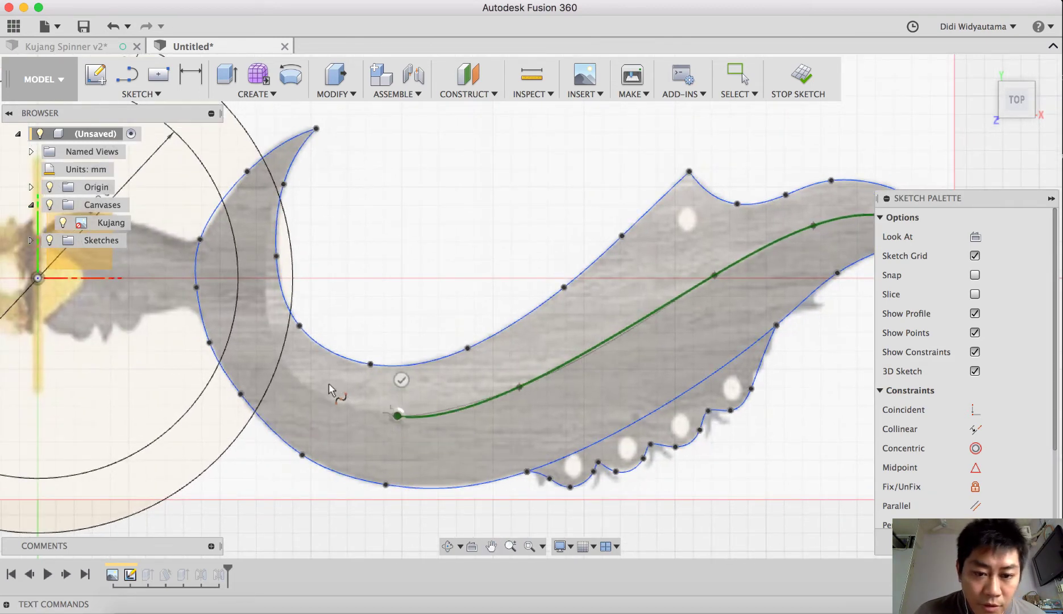
{"action": "left_click", "coordinate": [295, 376]}
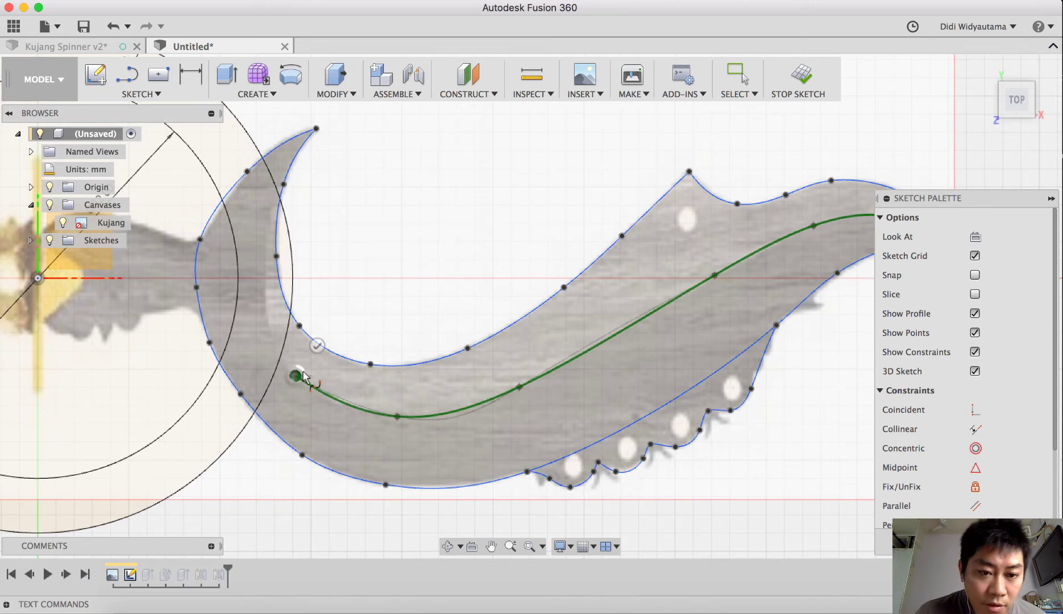
{"action": "left_click", "coordinate": [265, 281]}
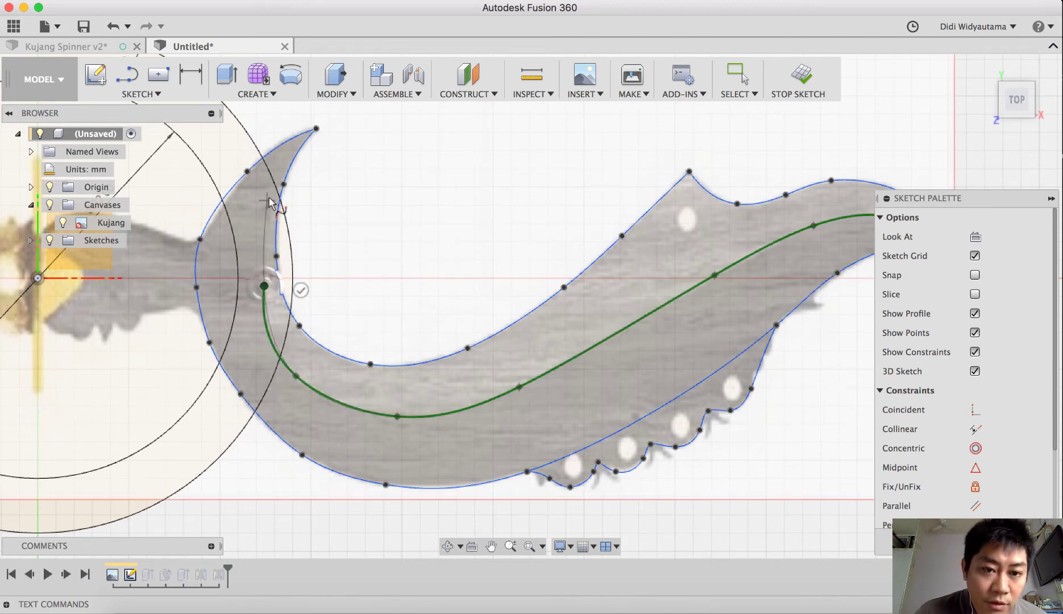
{"action": "left_click", "coordinate": [263, 221]}
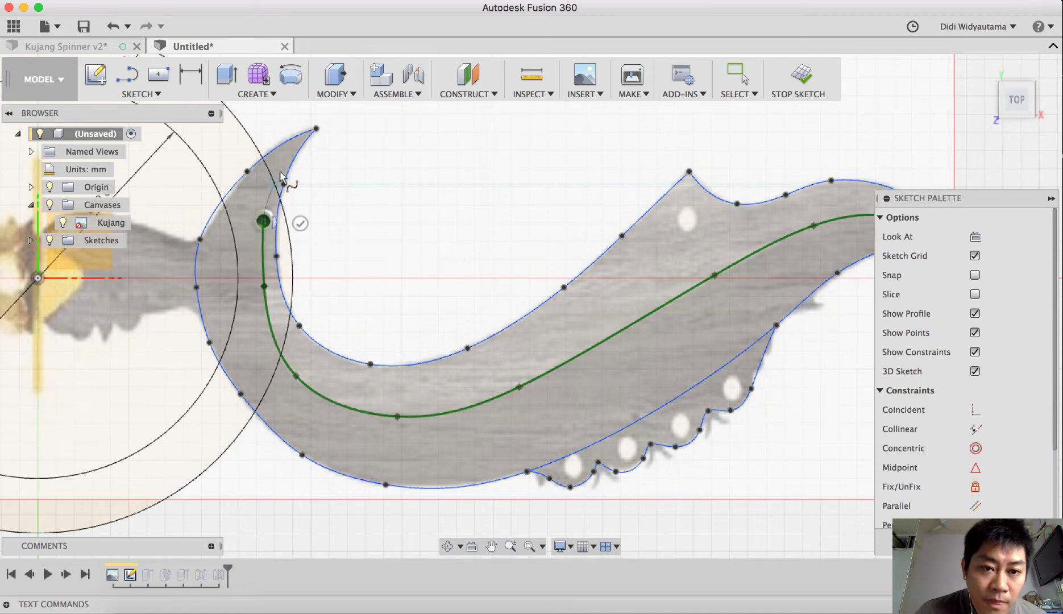
{"action": "left_click", "coordinate": [283, 160]}
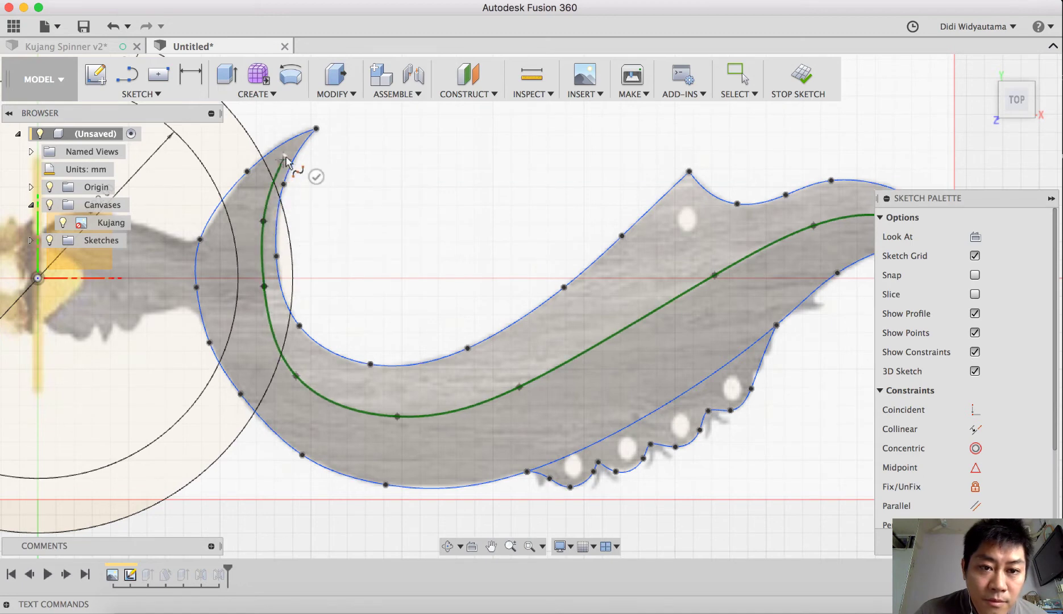
{"action": "left_click", "coordinate": [317, 128]}
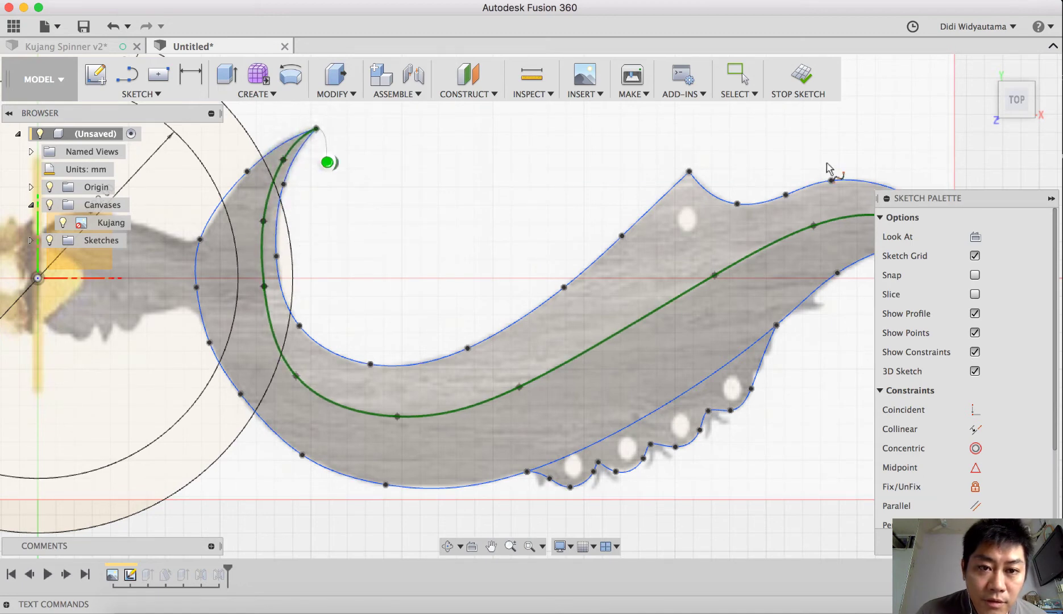
{"action": "key", "text": "Return"}
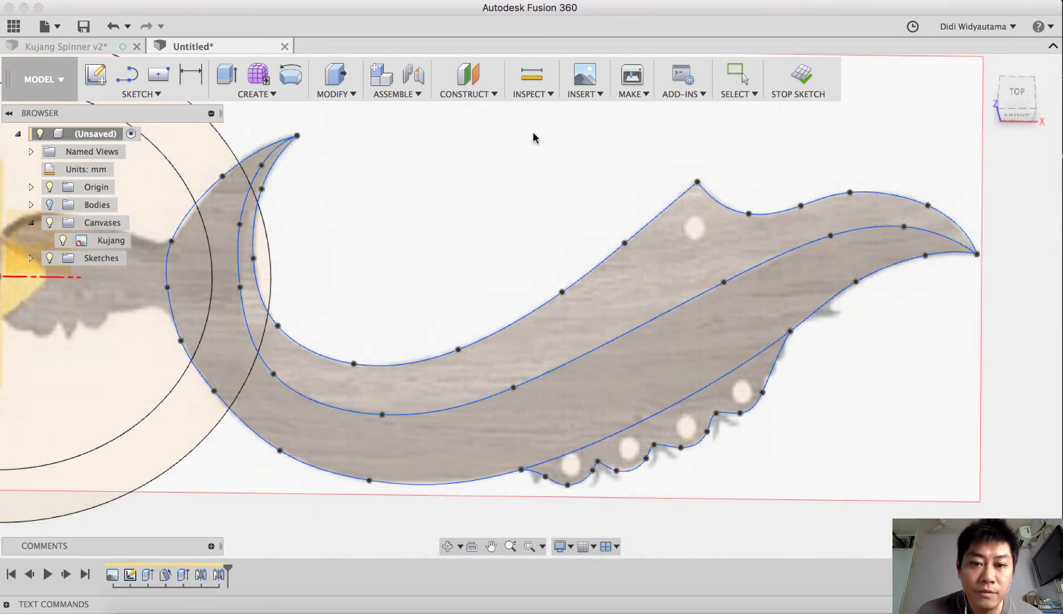
Show the bodies again and construct a plane along the new centre spline at distance 0.00, at the blade's pointed tip
{"action": "mouse_move", "coordinate": [534, 137]}
{"action": "middle_mouse_down", "text": "shift"}
{"action": "mouse_move", "coordinate": [449, 182]}
{"action": "mouse_move", "coordinate": [478, 165]}
{"action": "middle_mouse_up", "text": "shift"}
{"action": "mouse_move", "coordinate": [717, 142]}
{"action": "middle_mouse_down", "text": "shift"}
{"action": "mouse_move", "coordinate": [697, 214]}
{"action": "mouse_move", "coordinate": [2, 199]}
{"action": "middle_mouse_up", "text": "shift"}
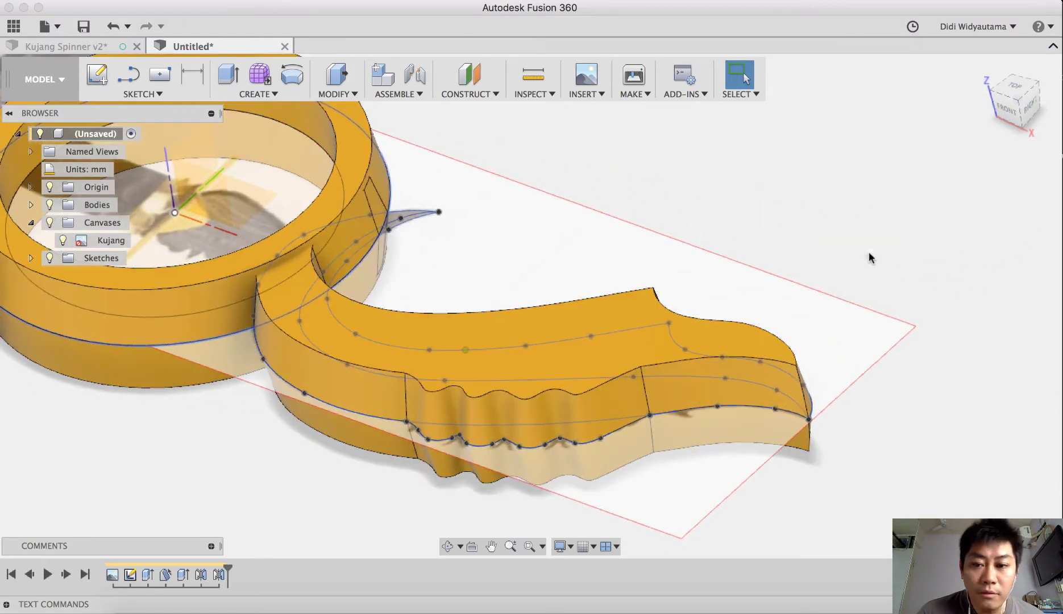
{"action": "mouse_move", "coordinate": [871, 256]}
{"action": "middle_mouse_down", "text": "shift"}
{"action": "mouse_move", "coordinate": [746, 312]}
{"action": "mouse_move", "coordinate": [723, 243]}
{"action": "mouse_move", "coordinate": [516, 129]}
{"action": "mouse_move", "coordinate": [724, 342]}
{"action": "mouse_move", "coordinate": [668, 289]}
{"action": "mouse_move", "coordinate": [673, 273]}
{"action": "mouse_move", "coordinate": [534, 245]}
{"action": "mouse_move", "coordinate": [287, 104]}
{"action": "mouse_move", "coordinate": [225, 102]}
{"action": "middle_mouse_up", "text": "shift"}
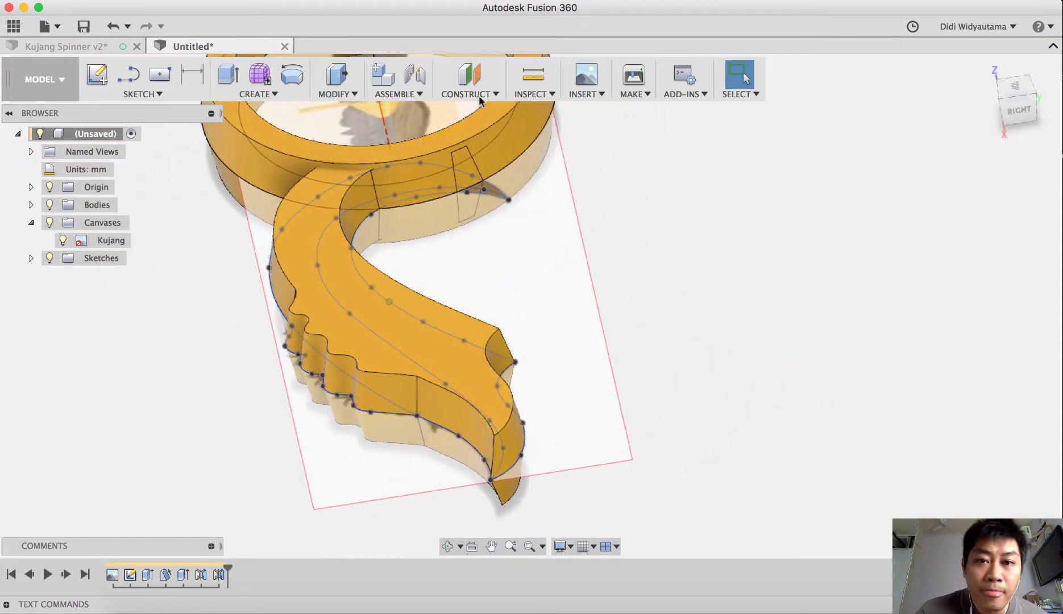
{"action": "left_click", "coordinate": [470, 82]}
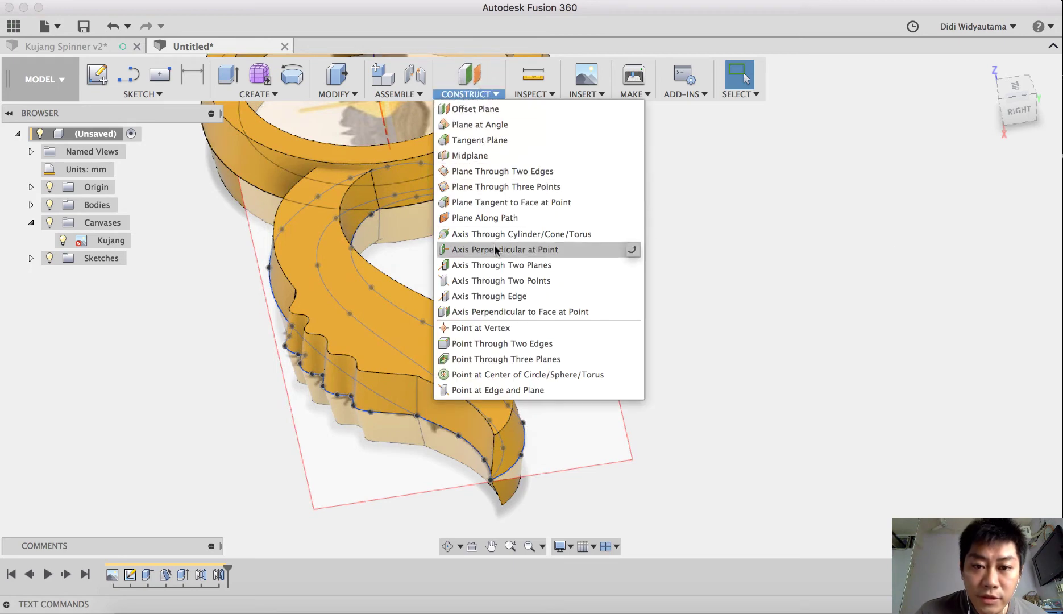
{"action": "left_click", "coordinate": [501, 218]}
{"action": "middle_click_drag", "start_coordinate": [624, 252], "coordinate": [443, 445], "text": "shift"}
{"action": "left_click", "coordinate": [426, 451]}
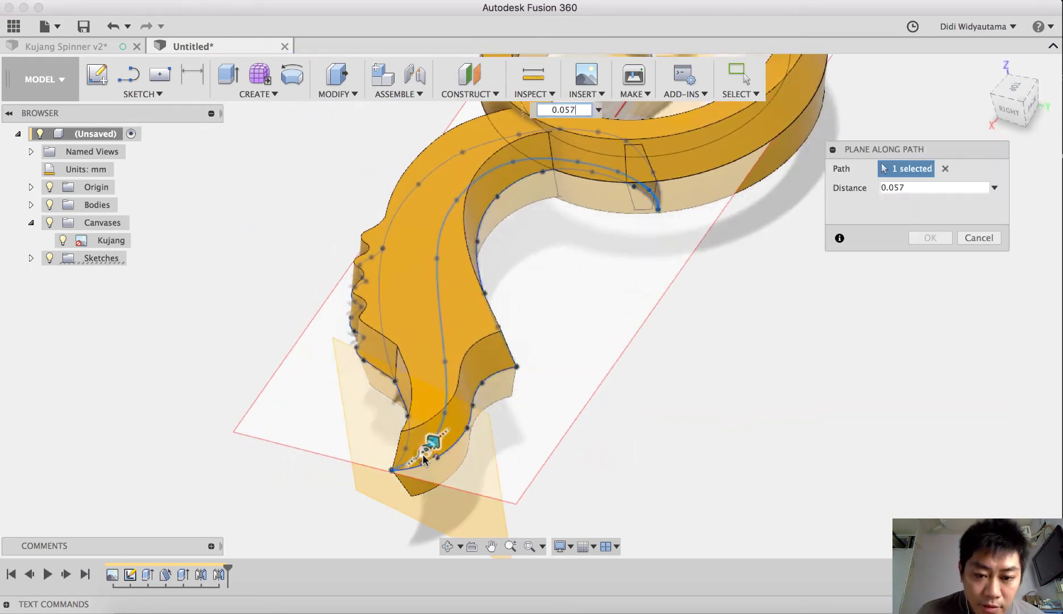
{"action": "left_click_drag", "start_coordinate": [407, 462], "coordinate": [381, 471]}
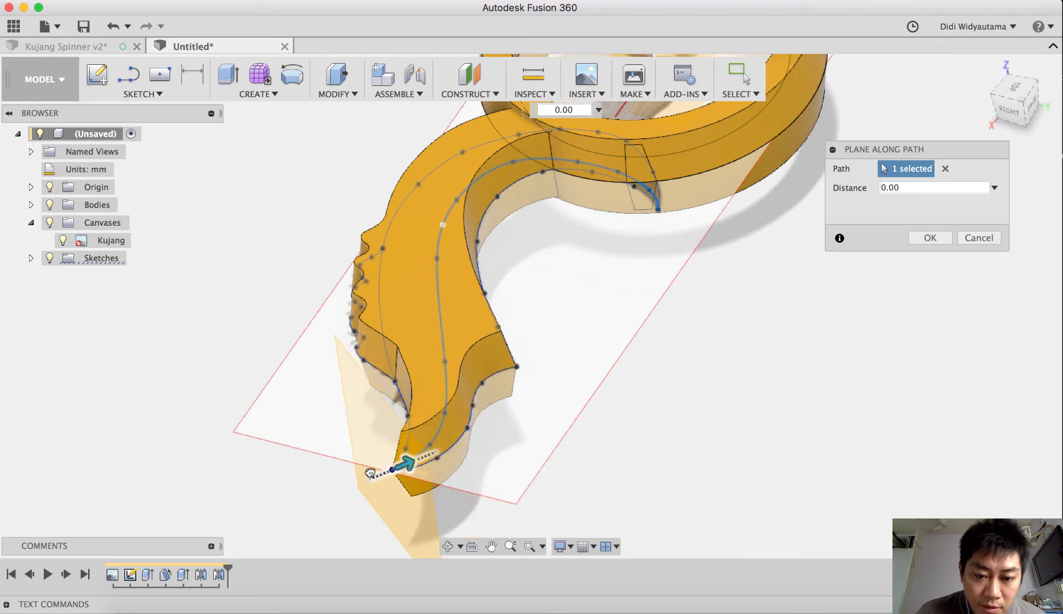
{"action": "middle_click_drag", "start_coordinate": [633, 396], "coordinate": [936, 237], "text": "shift"}
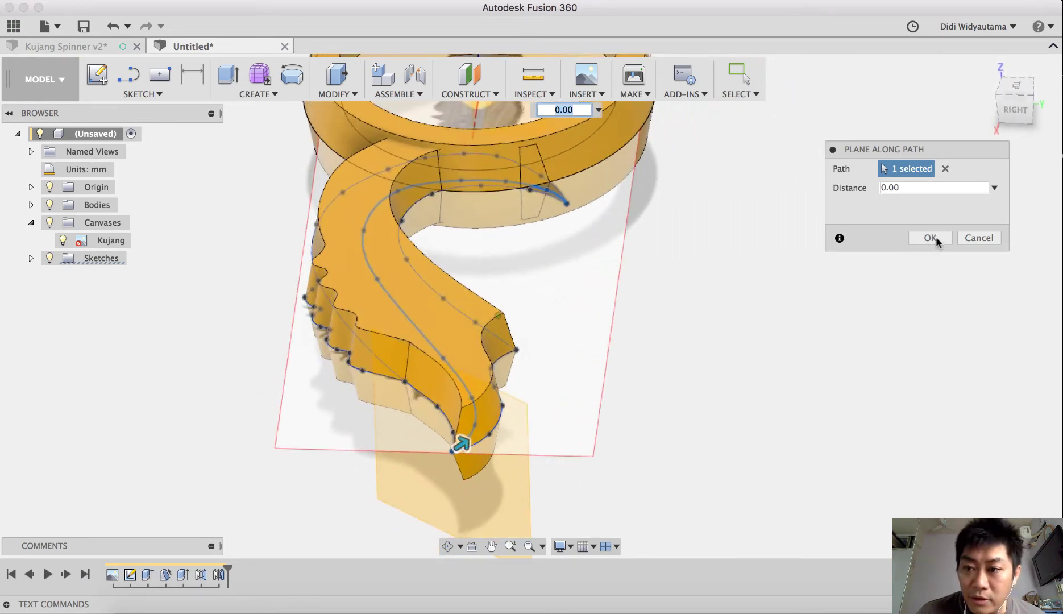
{"action": "middle_click_drag", "start_coordinate": [373, 453], "coordinate": [934, 237], "text": "shift"}
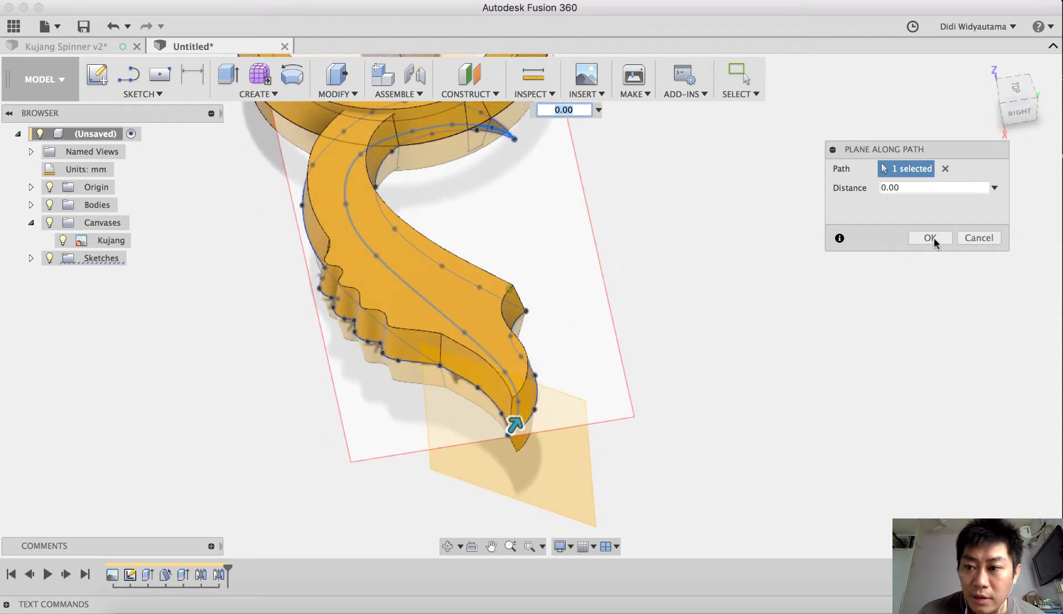
{"action": "left_click", "coordinate": [931, 238]}
Sketch a closed right triangle on the new plane, starting at the blade's top edge, with a sloping side about 6.4 mm long
{"action": "middle_click_drag", "start_coordinate": [576, 399], "coordinate": [593, 394], "text": "shift"}
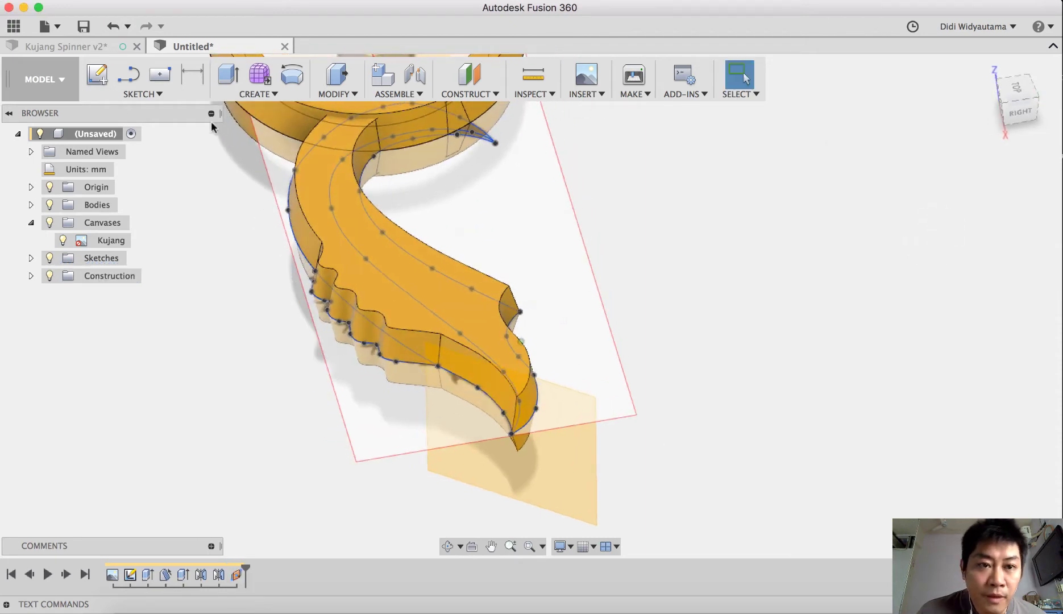
{"action": "left_click", "coordinate": [98, 76]}
{"action": "left_click", "coordinate": [560, 424]}
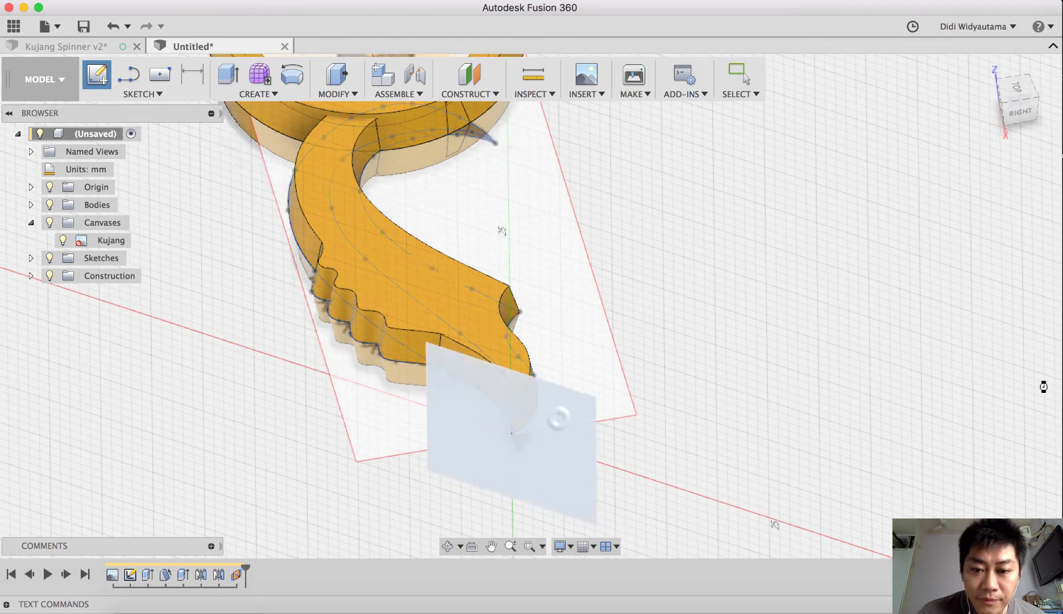
{"action": "left_click", "coordinate": [125, 76]}
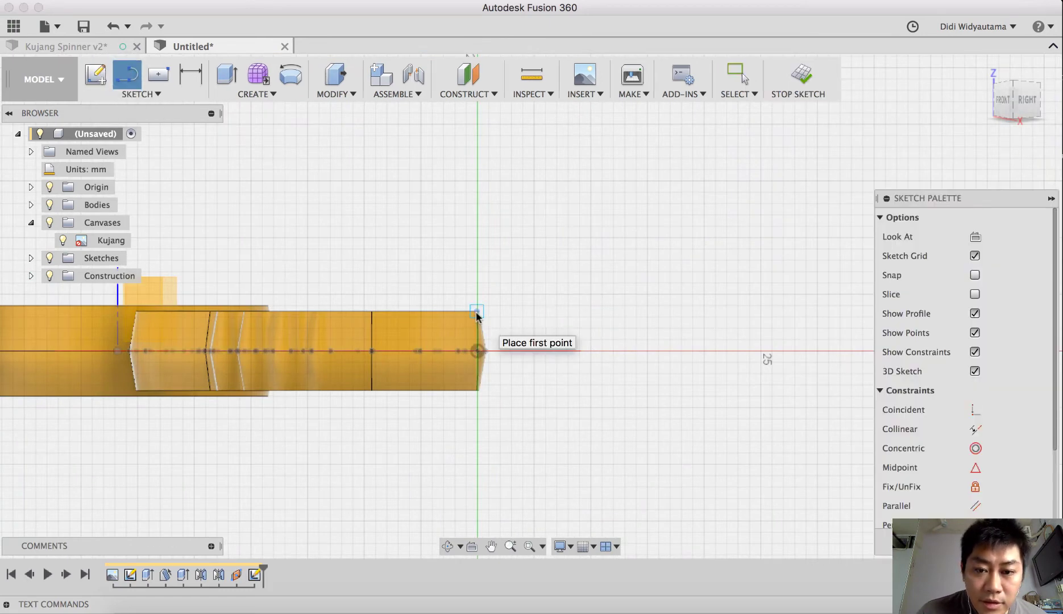
{"action": "left_click", "coordinate": [543, 311]}
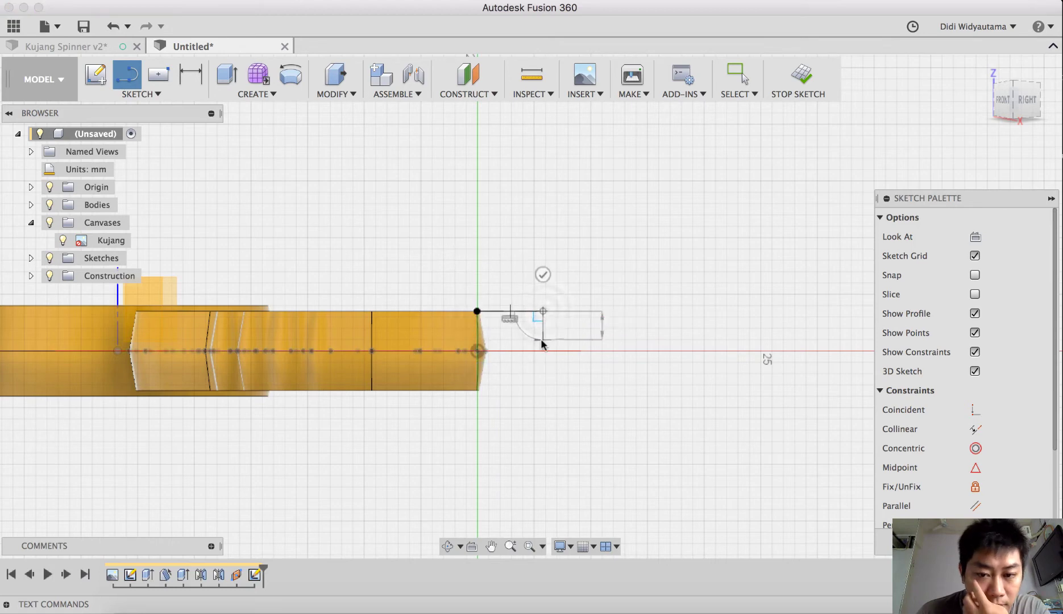
{"action": "left_click", "coordinate": [543, 341]}
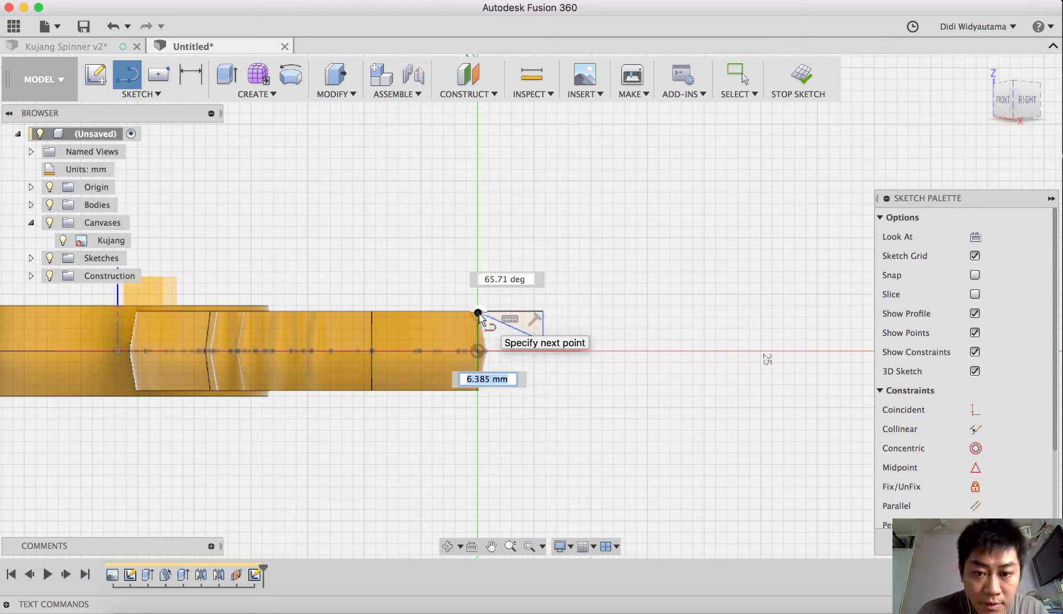
{"action": "left_click", "coordinate": [477, 312]}
{"action": "key", "text": "Escape"}
Dimension the angle between the triangle's horizontal and sloping sides at 25 degrees and finish the sketch
{"action": "key", "text": "d"}
{"action": "scroll", "coordinate": [535, 331], "scroll_direction": "up", "scroll_amount": 2}
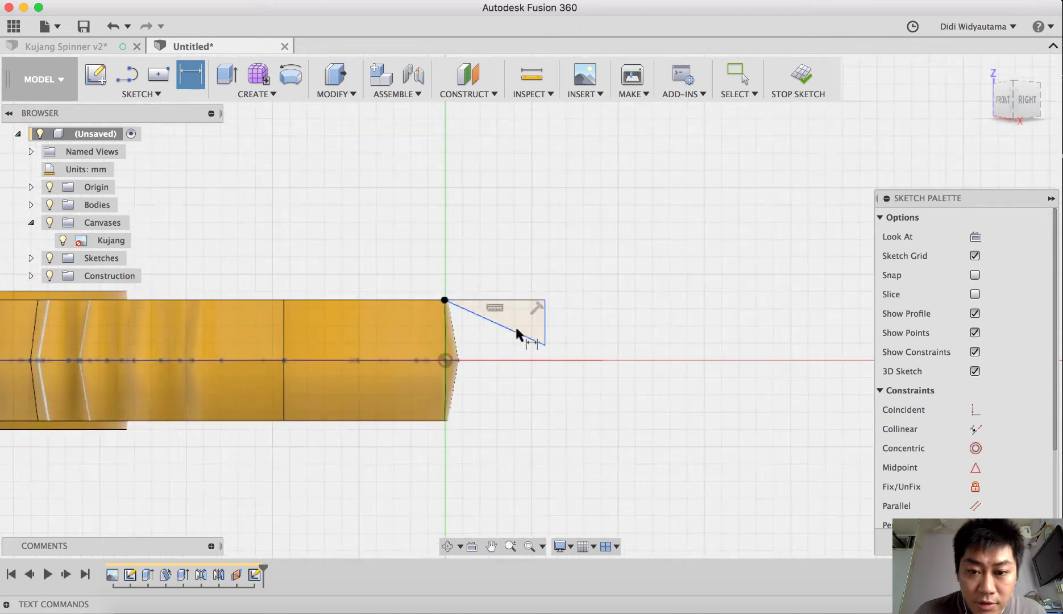
{"action": "scroll", "coordinate": [516, 335], "scroll_direction": "up", "scroll_amount": 1}
{"action": "left_click", "coordinate": [505, 328]}
{"action": "left_click", "coordinate": [511, 294]}
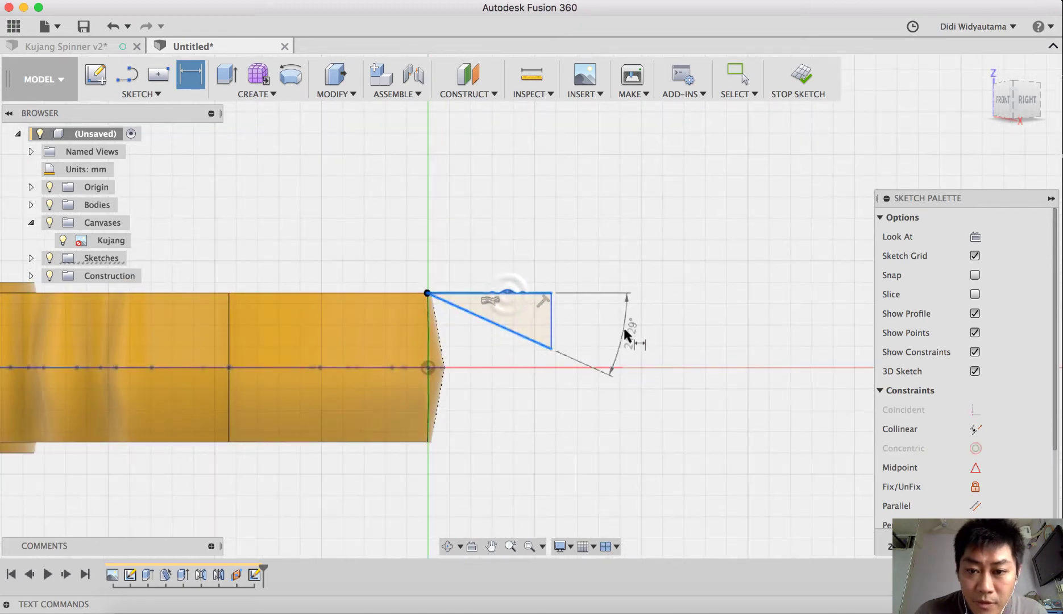
{"action": "left_click", "coordinate": [624, 330]}
{"action": "type", "text": "25"}
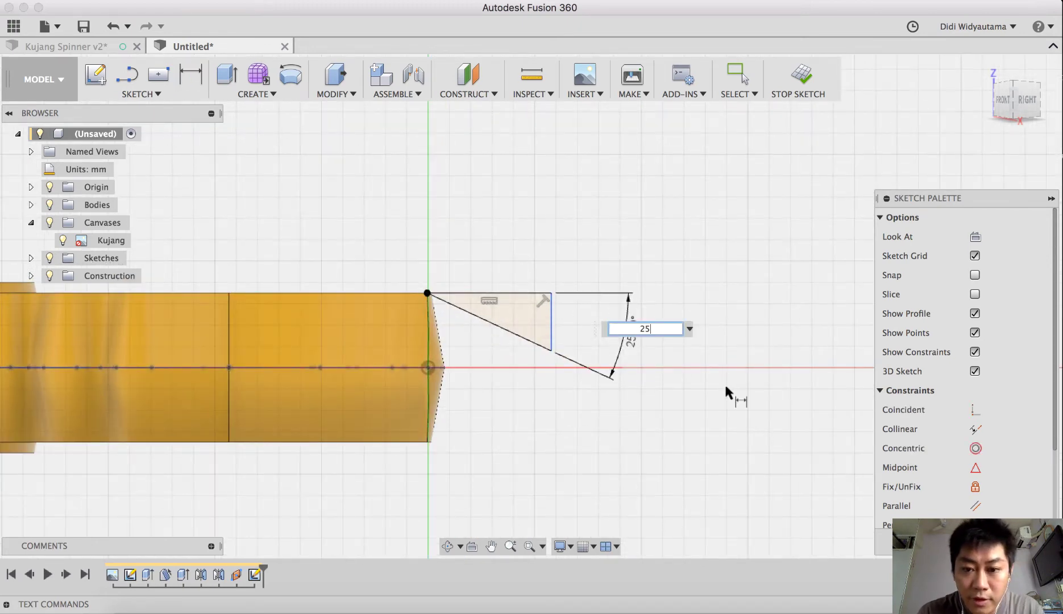
{"action": "key", "text": "Return"}
{"action": "left_click", "coordinate": [791, 93]}
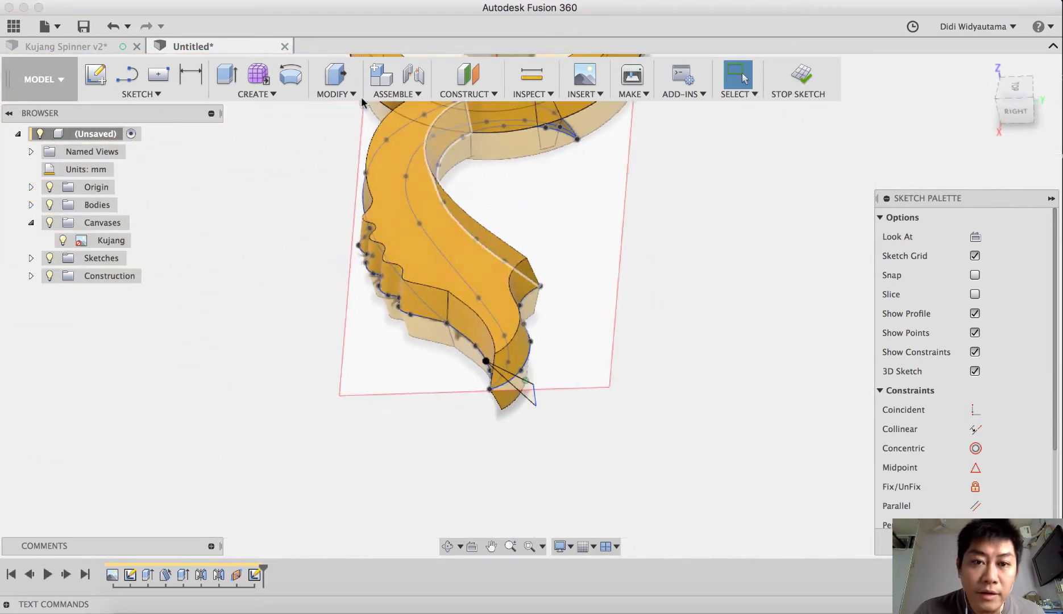
Set up a single-path Sweep of the triangle along the blade's centre spline, using the Cut operation
{"action": "left_click", "coordinate": [289, 92]}
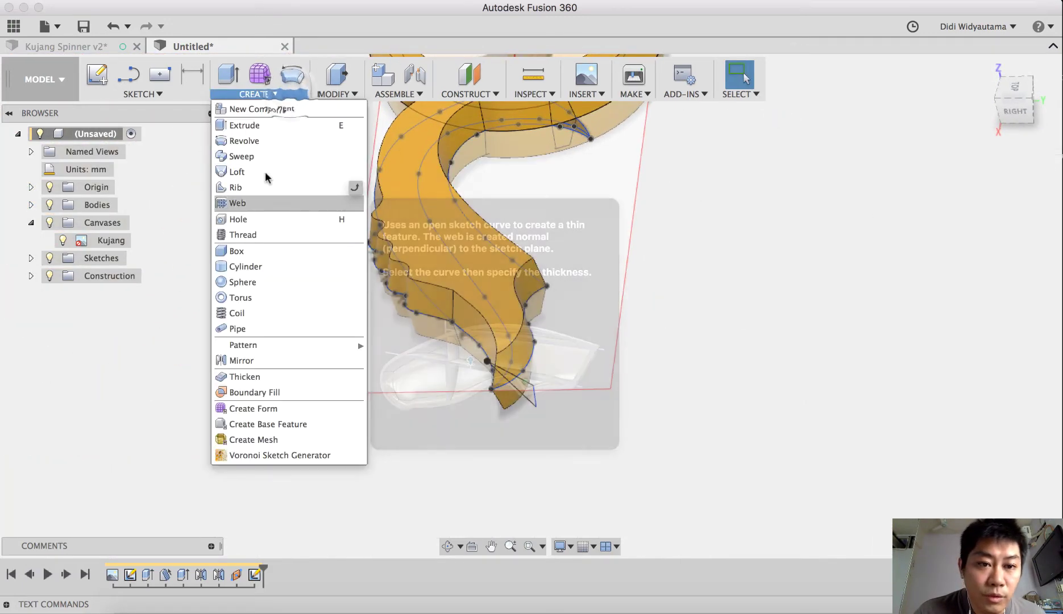
{"action": "left_click", "coordinate": [265, 158]}
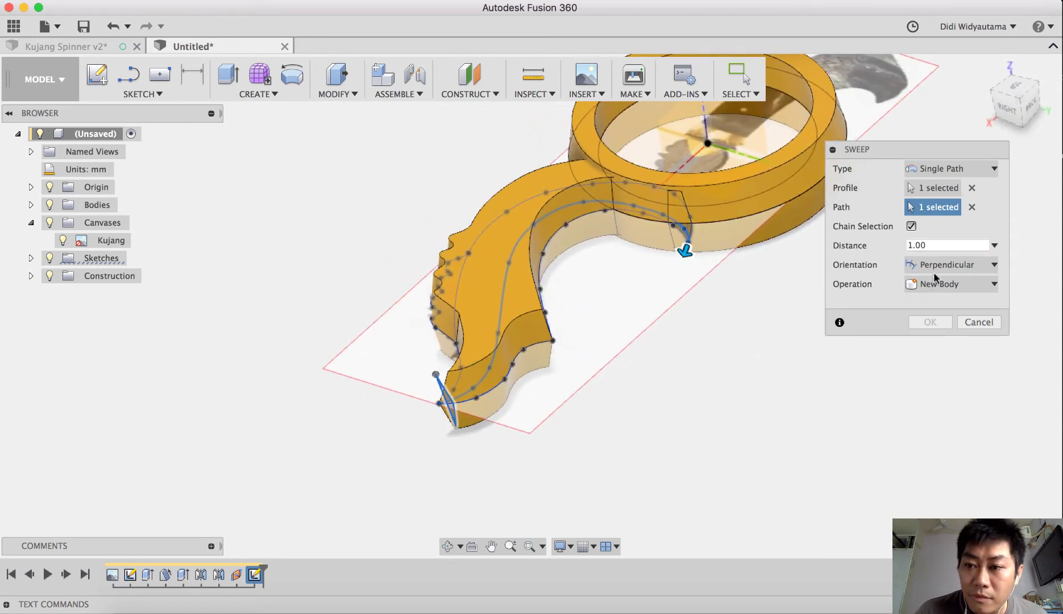
{"action": "left_click", "coordinate": [938, 283]}
{"action": "left_click", "coordinate": [940, 317]}
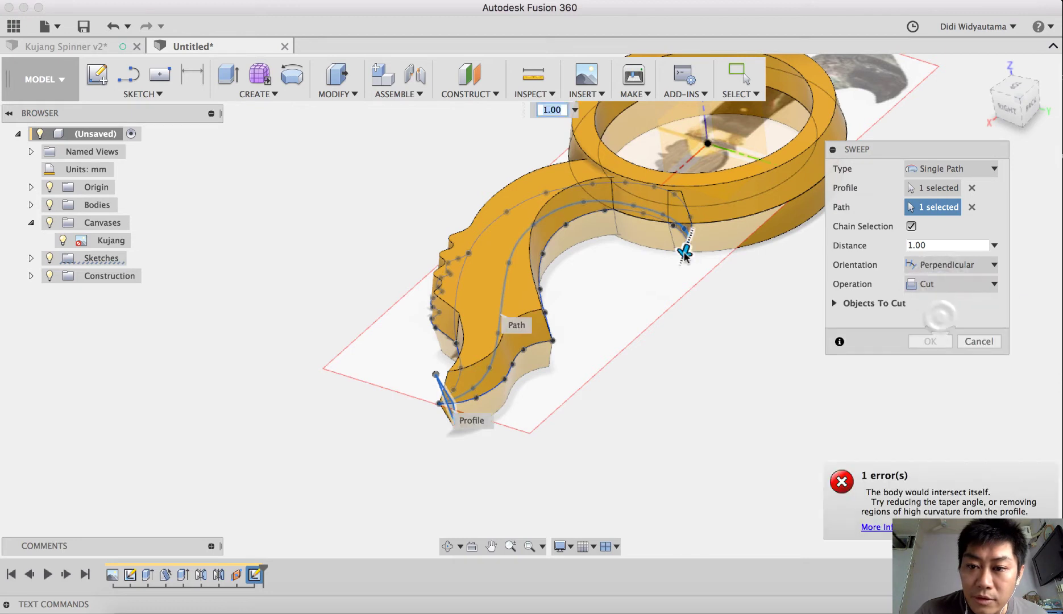
Try ending the sweep cut at different points around the blade's bend, with distances from 0.557 to 0.858
{"action": "left_click_drag", "start_coordinate": [683, 248], "coordinate": [655, 203]}
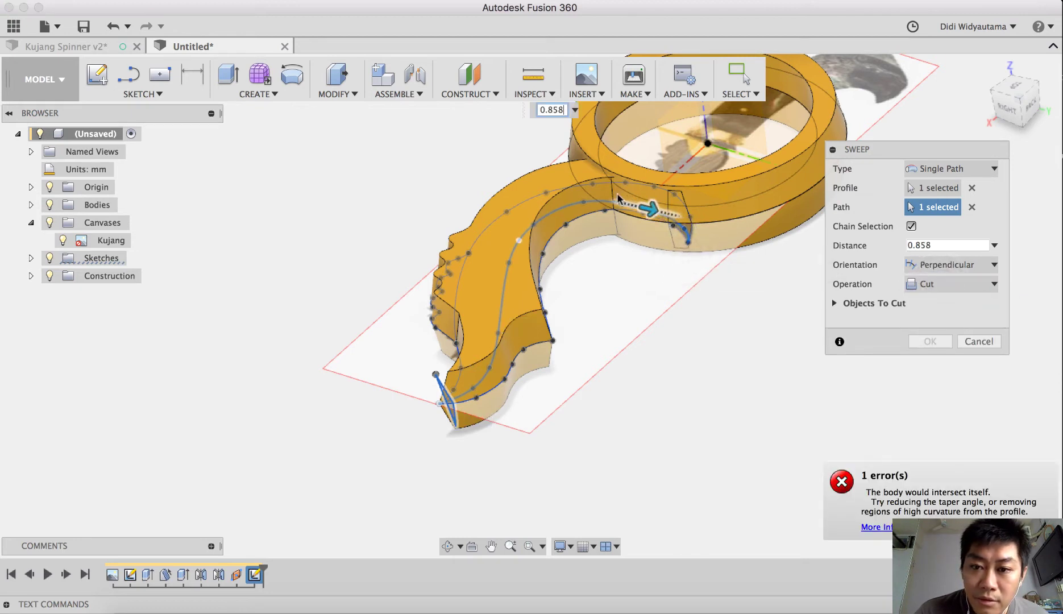
{"action": "left_click_drag", "start_coordinate": [550, 215], "coordinate": [507, 274]}
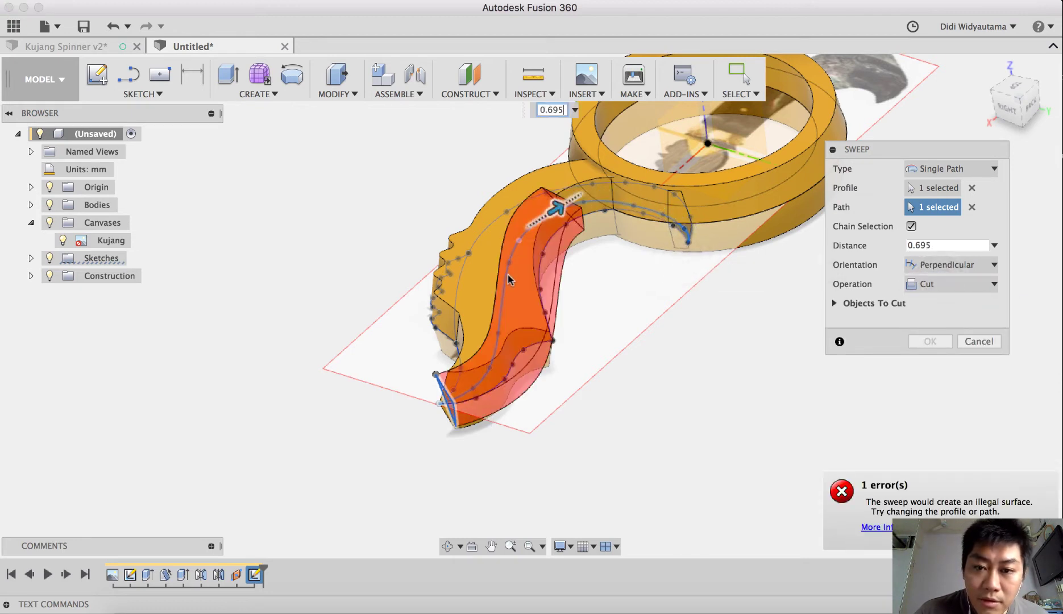
{"action": "middle_click_drag", "start_coordinate": [617, 225], "coordinate": [550, 239], "text": "shift"}
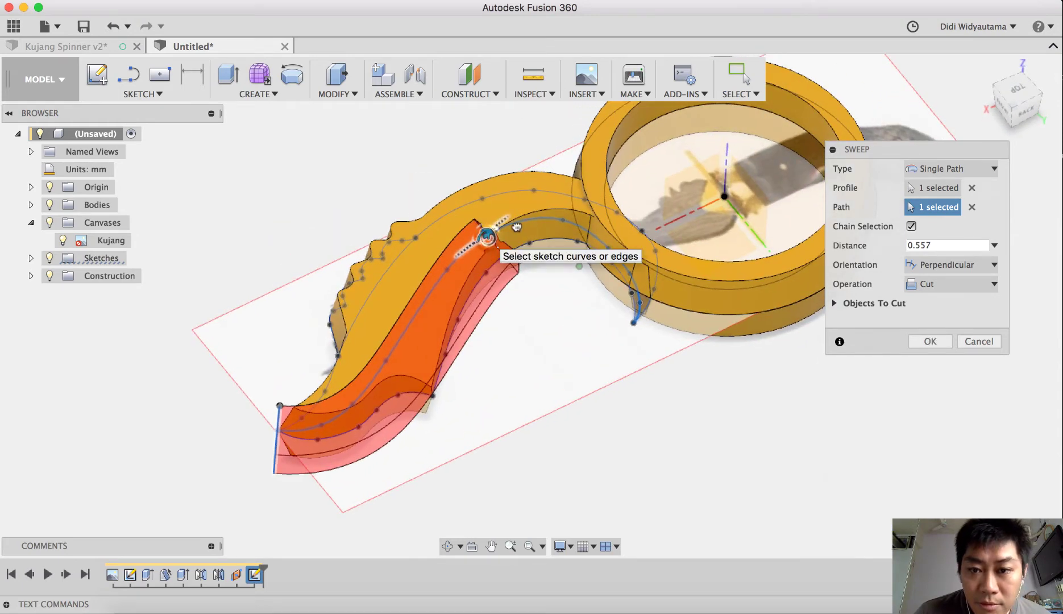
{"action": "left_click_drag", "start_coordinate": [494, 229], "coordinate": [557, 217]}
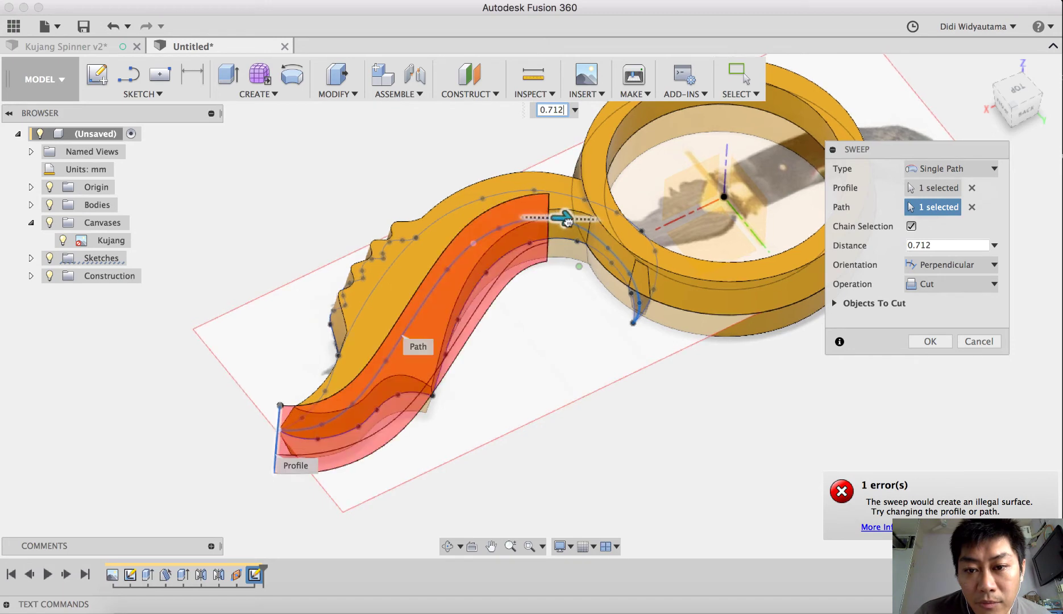
{"action": "mouse_move", "coordinate": [558, 217]}
{"action": "middle_mouse_down", "text": "shift"}
{"action": "mouse_move", "coordinate": [576, 225]}
{"action": "mouse_move", "coordinate": [557, 230]}
{"action": "middle_mouse_up", "text": "shift"}
{"action": "left_click_drag", "start_coordinate": [556, 337], "coordinate": [595, 335]}
{"action": "middle_click_drag", "start_coordinate": [596, 334], "coordinate": [613, 348], "text": "shift"}
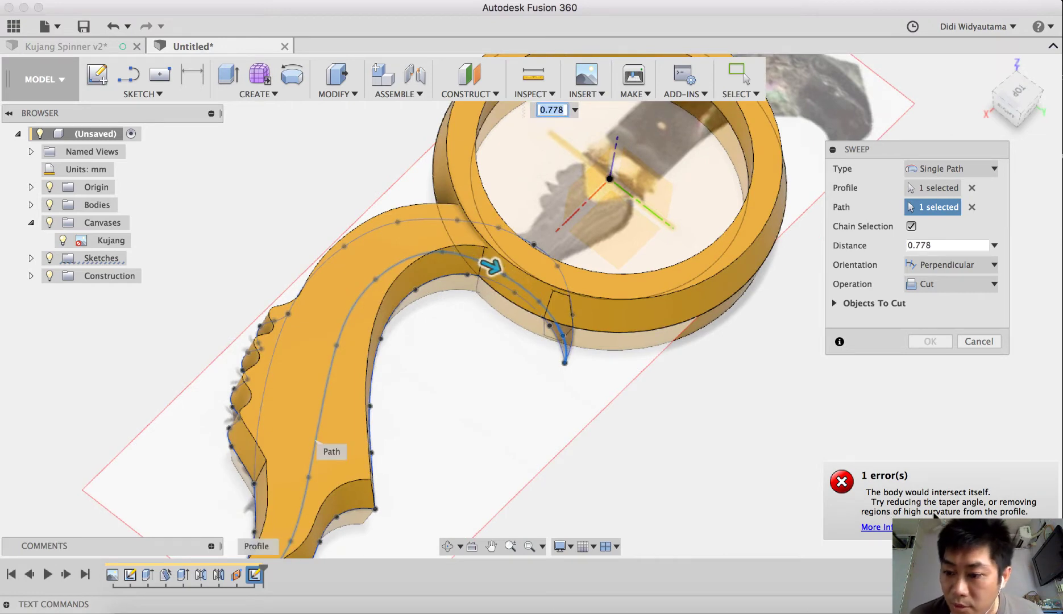
Shorten the sweep distance to 0.654, ending before the blade meets the ring, and create the cut
{"action": "left_click_drag", "start_coordinate": [490, 266], "coordinate": [440, 261]}
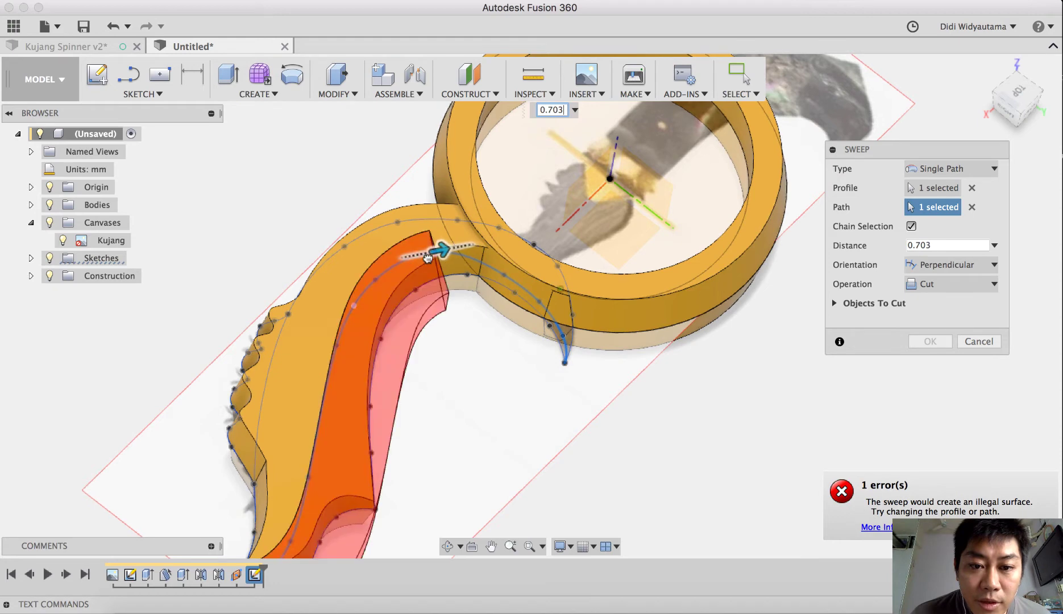
{"action": "left_click_drag", "start_coordinate": [442, 261], "coordinate": [447, 256]}
{"action": "middle_click_drag", "start_coordinate": [451, 260], "coordinate": [924, 348], "text": "shift"}
{"action": "middle_click_drag", "start_coordinate": [438, 277], "coordinate": [438, 213], "text": "shift"}
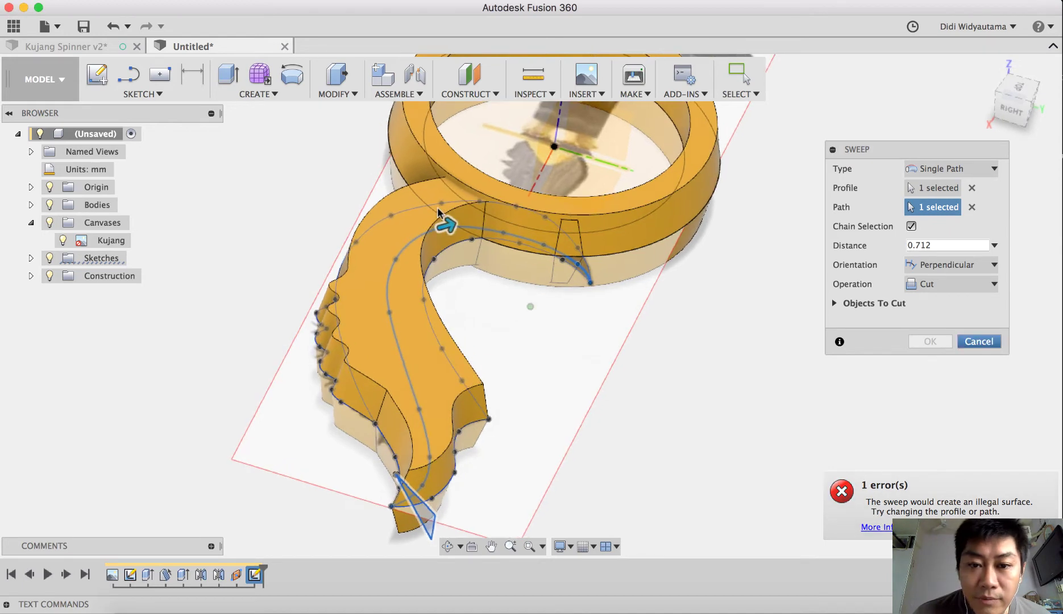
{"action": "left_click_drag", "start_coordinate": [448, 225], "coordinate": [418, 234]}
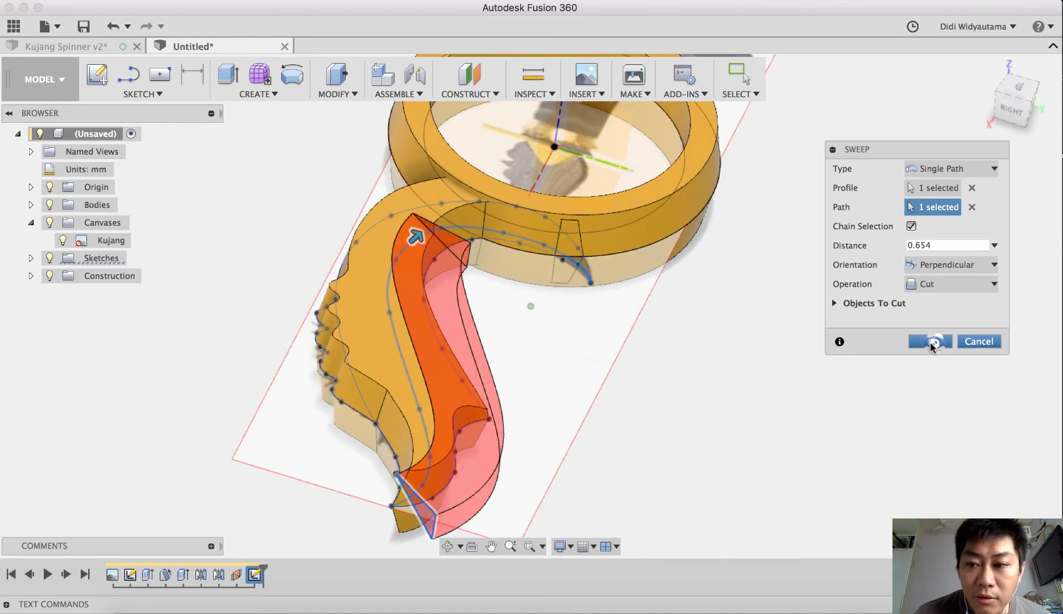
Examine the bevel cut at the blade's pointed tip and how the triangle's vertical side meets the middle edge
{"action": "middle_click_drag", "start_coordinate": [567, 424], "coordinate": [553, 429], "text": "shift"}
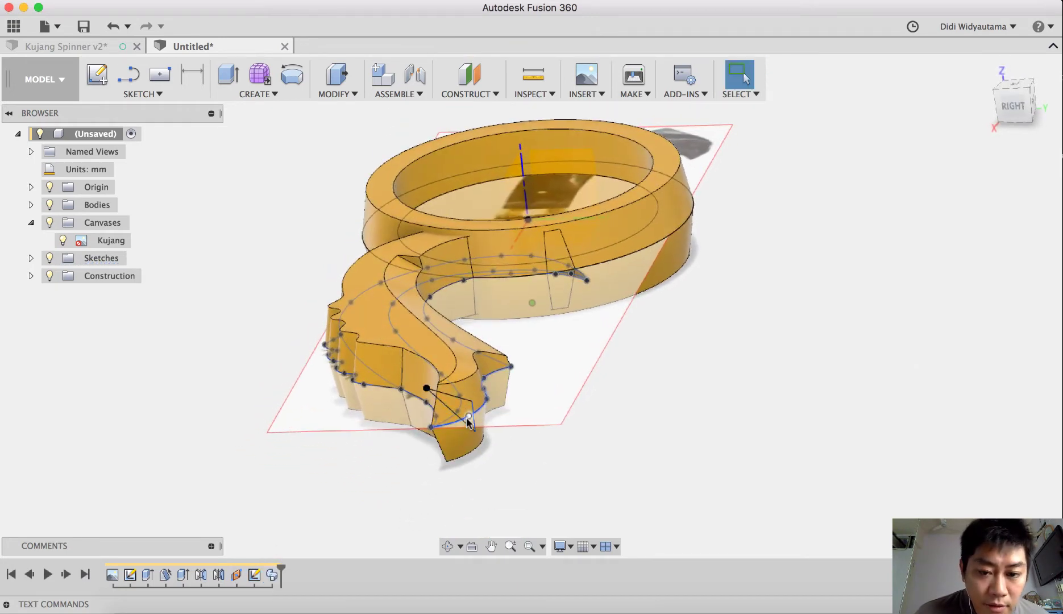
{"action": "scroll", "coordinate": [465, 408], "scroll_direction": "up", "scroll_amount": 3}
{"action": "scroll", "coordinate": [470, 416], "scroll_direction": "up", "scroll_amount": 2}
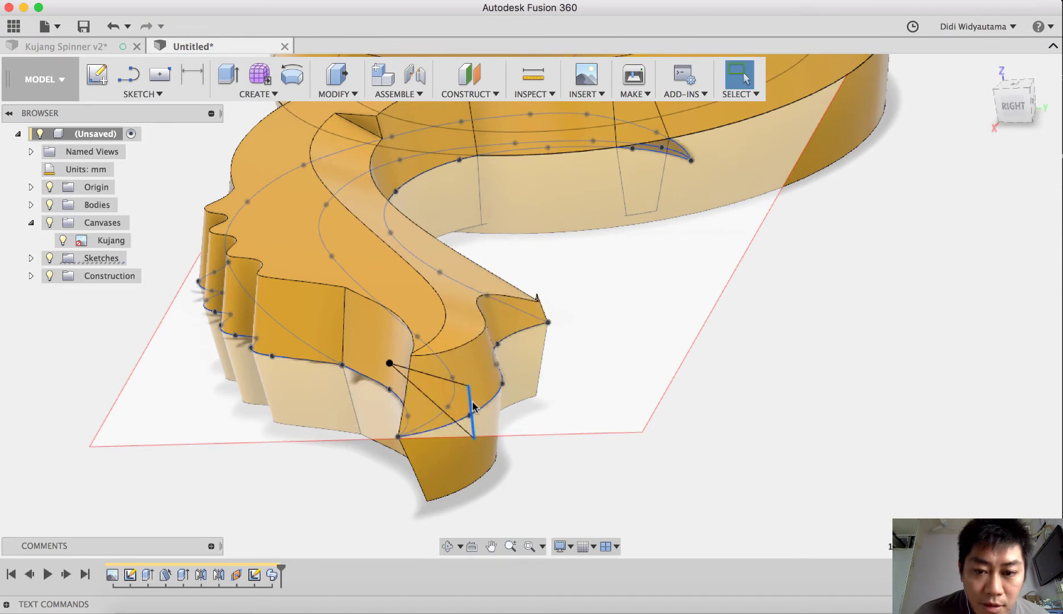
{"action": "middle_click_drag", "start_coordinate": [472, 402], "coordinate": [472, 408], "text": "shift"}
{"action": "double_click", "coordinate": [473, 407]}
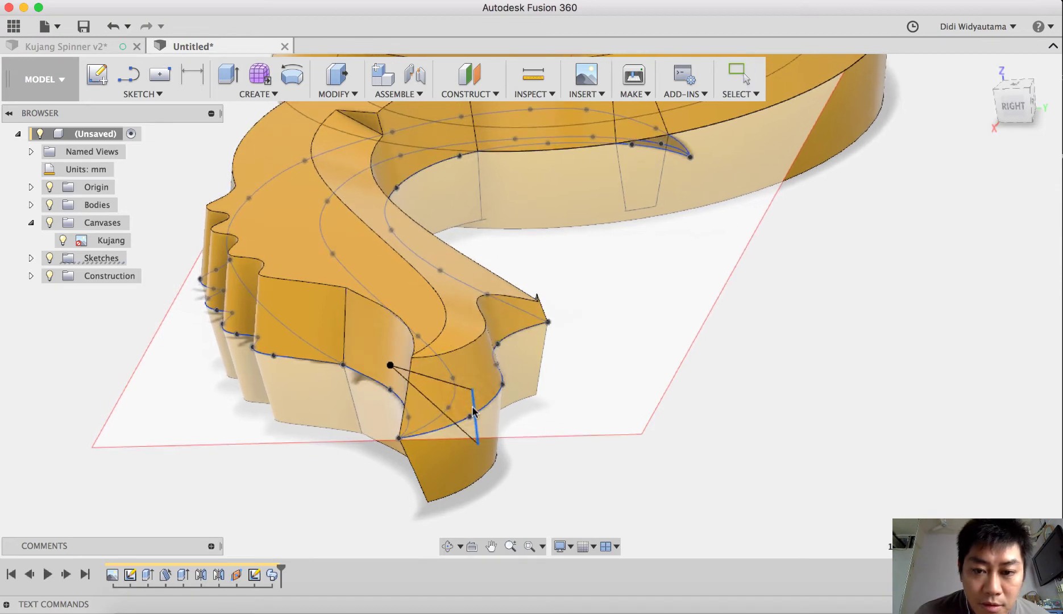
{"action": "scroll", "coordinate": [528, 408], "scroll_direction": "down", "scroll_amount": 5, "text": "shift"}
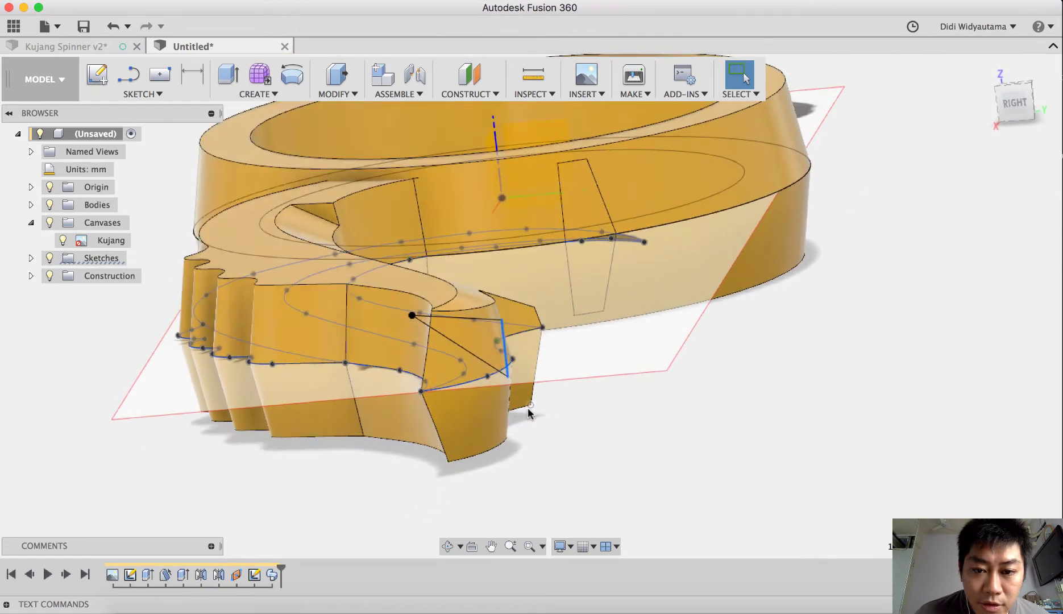
{"action": "scroll", "coordinate": [528, 409], "scroll_direction": "up", "scroll_amount": 5, "text": "shift"}
{"action": "scroll", "coordinate": [528, 408], "scroll_direction": "down", "scroll_amount": 6, "text": "shift"}
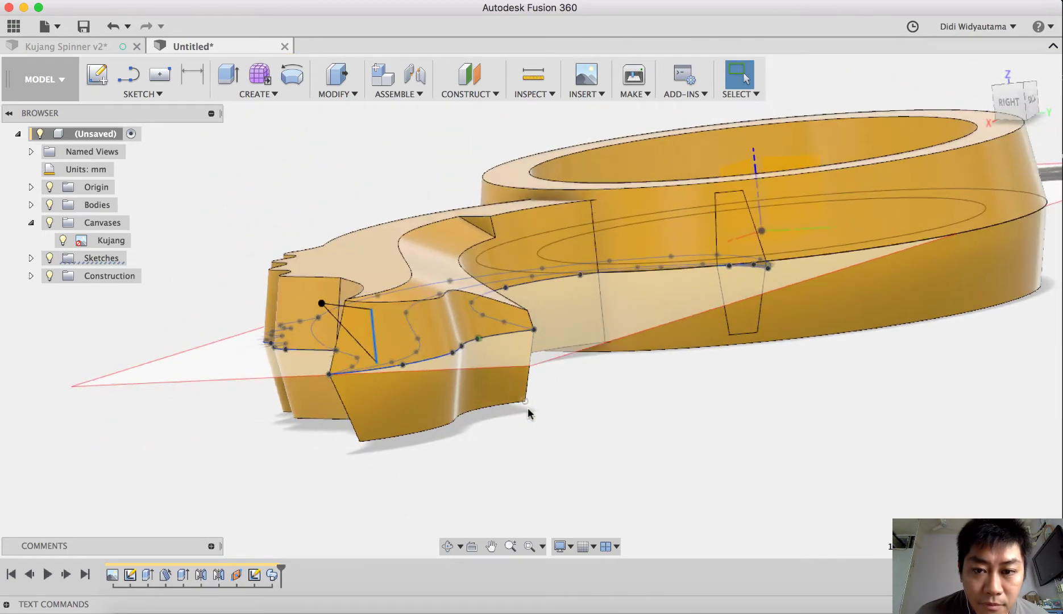
{"action": "scroll", "coordinate": [528, 408], "scroll_direction": "up", "scroll_amount": 4, "text": "shift"}
{"action": "scroll", "coordinate": [526, 411], "scroll_direction": "left", "scroll_amount": 3, "text": "shift"}
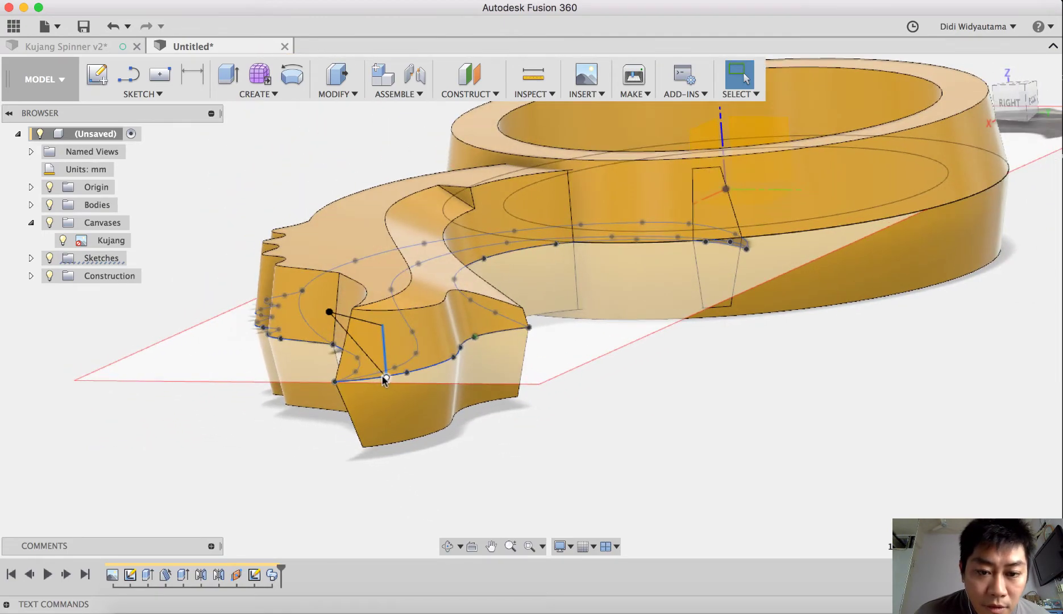
Reopen the triangle sketch, set its slope angle to 30 degrees and finish the sketch
{"action": "double_click", "coordinate": [255, 574]}
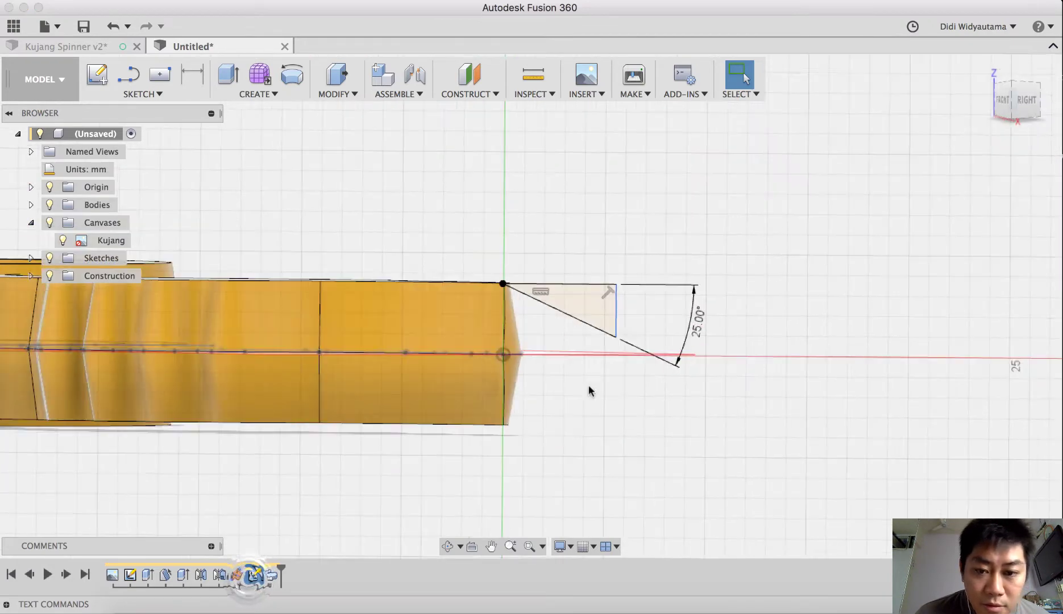
{"action": "double_click", "coordinate": [709, 321]}
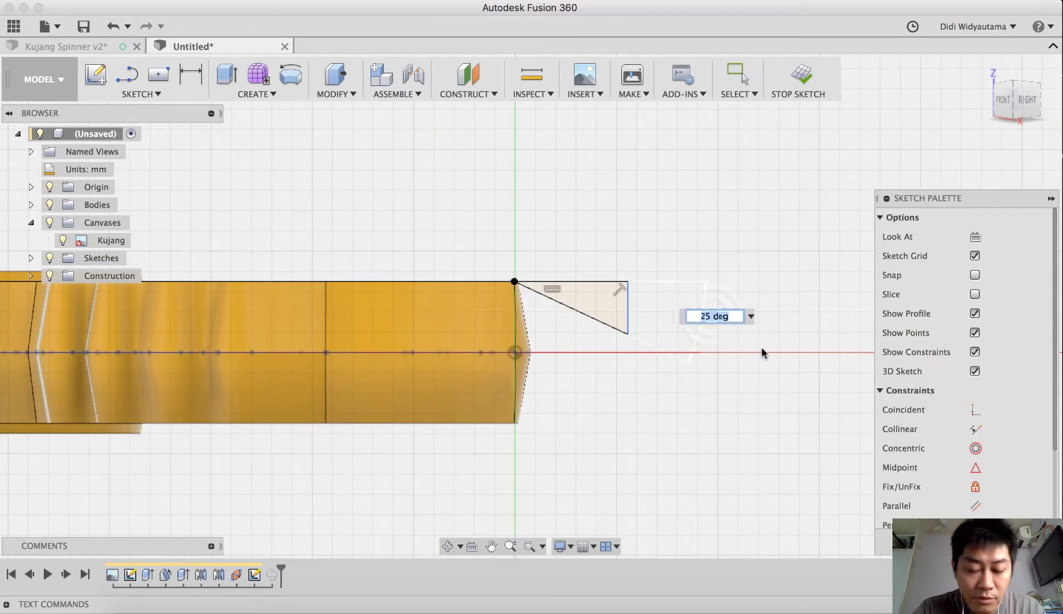
{"action": "type", "text": "30"}
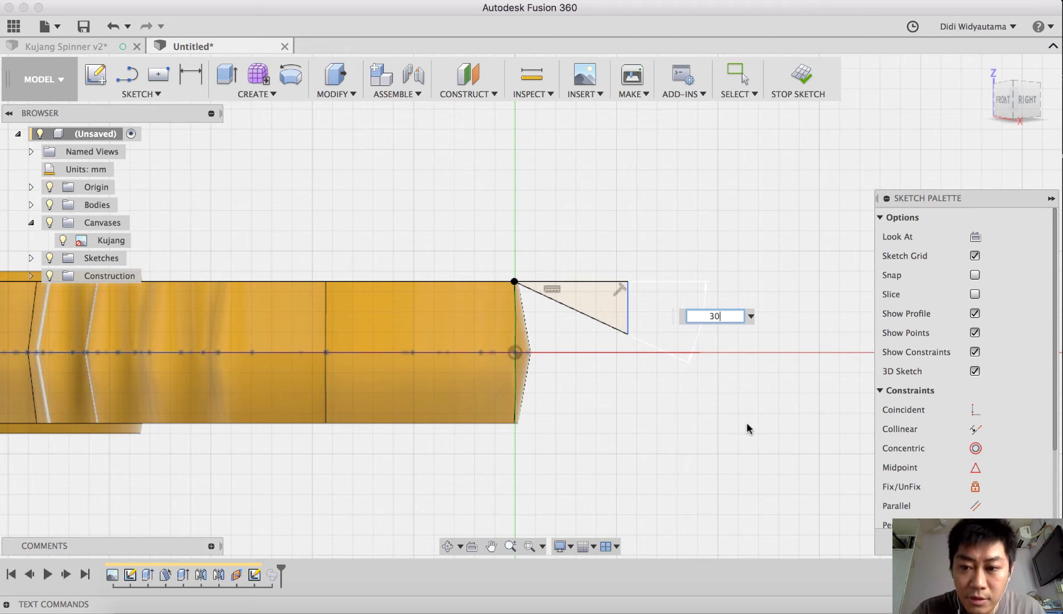
{"action": "key", "text": "Return"}
{"action": "left_click", "coordinate": [803, 91]}
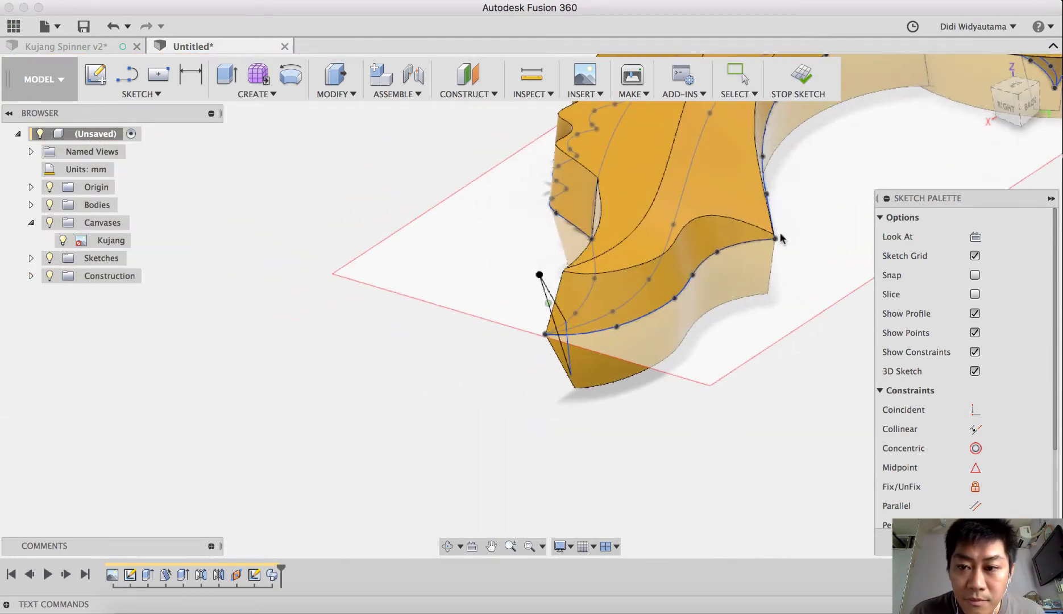
Edit the triangle sketch again and set the angle between its horizontal and sloping sides to 32 degrees
{"action": "middle_click_drag", "start_coordinate": [616, 294], "coordinate": [754, 335], "text": "shift"}
{"action": "scroll", "coordinate": [720, 264], "scroll_direction": "up", "scroll_amount": 5}
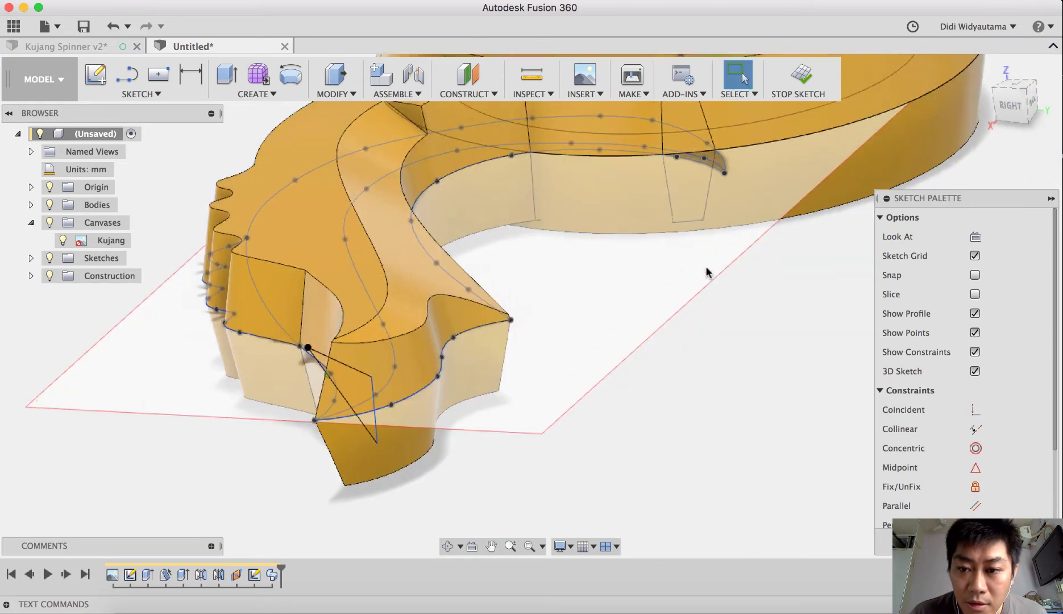
{"action": "scroll", "coordinate": [714, 259], "scroll_direction": "down", "scroll_amount": 1}
{"action": "middle_click_drag", "start_coordinate": [448, 379], "coordinate": [326, 537]}
{"action": "double_click", "coordinate": [254, 574]}
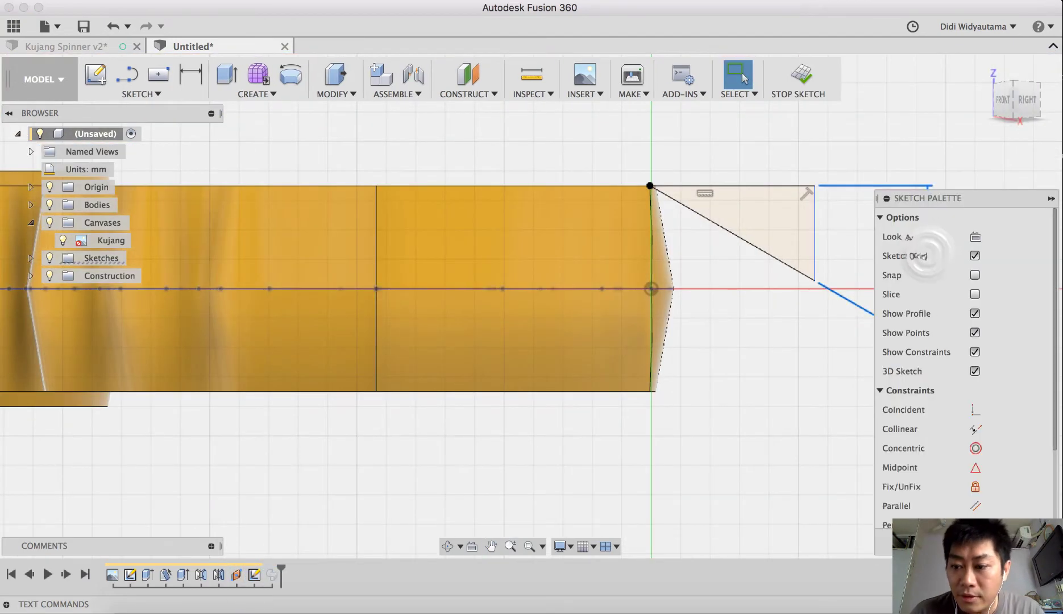
{"action": "middle_click_drag", "start_coordinate": [733, 362], "coordinate": [419, 396]}
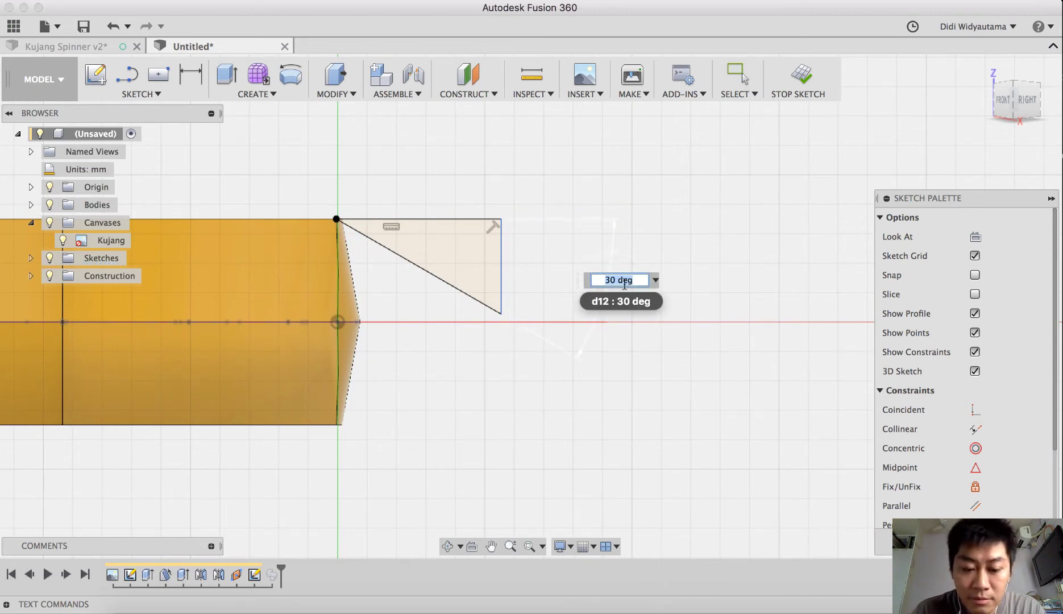
{"action": "type", "text": "2"}
{"action": "key", "text": "Return"}
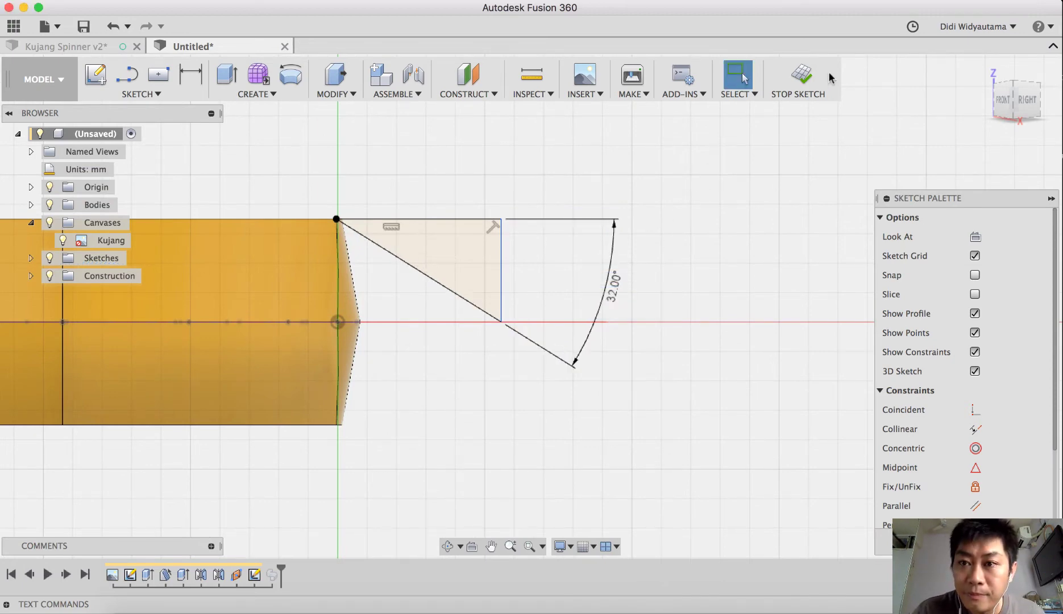
Finish the sketch and inspect how closely the updated bevel meets the middle edge at the blade's sharp corner
{"action": "middle_click_drag", "start_coordinate": [713, 215], "coordinate": [700, 220], "text": "shift"}
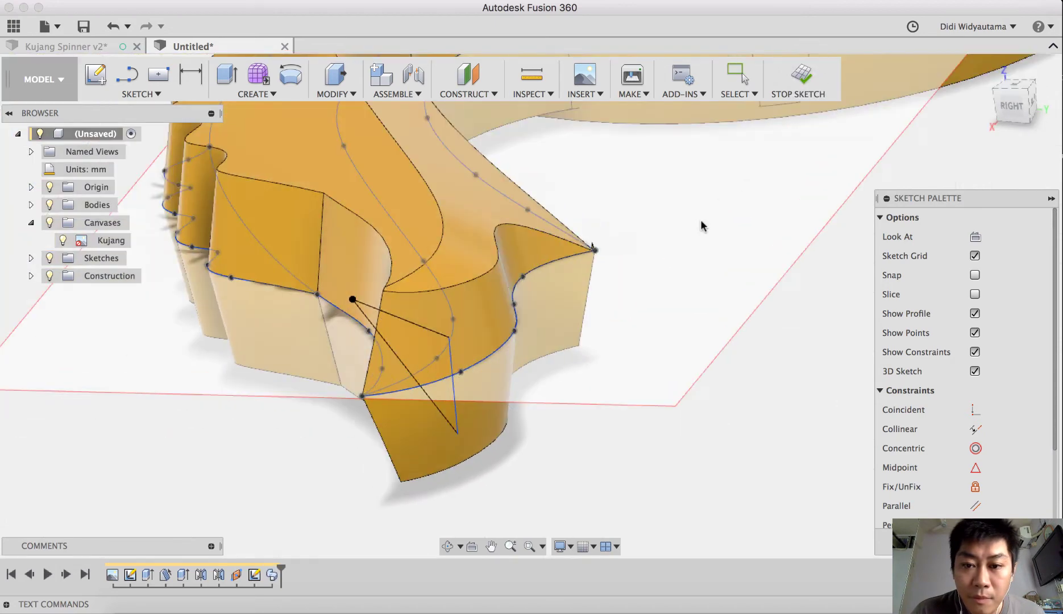
{"action": "scroll", "coordinate": [612, 246], "scroll_direction": "up", "scroll_amount": 2}
{"action": "scroll", "coordinate": [455, 377], "scroll_direction": "up", "scroll_amount": 3}
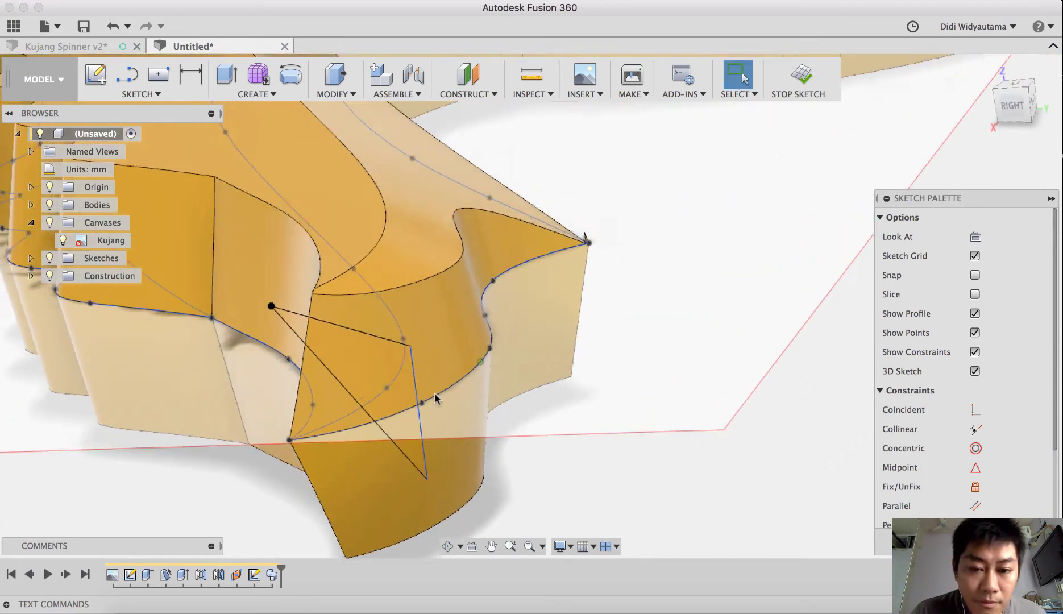
{"action": "left_click_drag", "start_coordinate": [418, 404], "coordinate": [413, 395]}
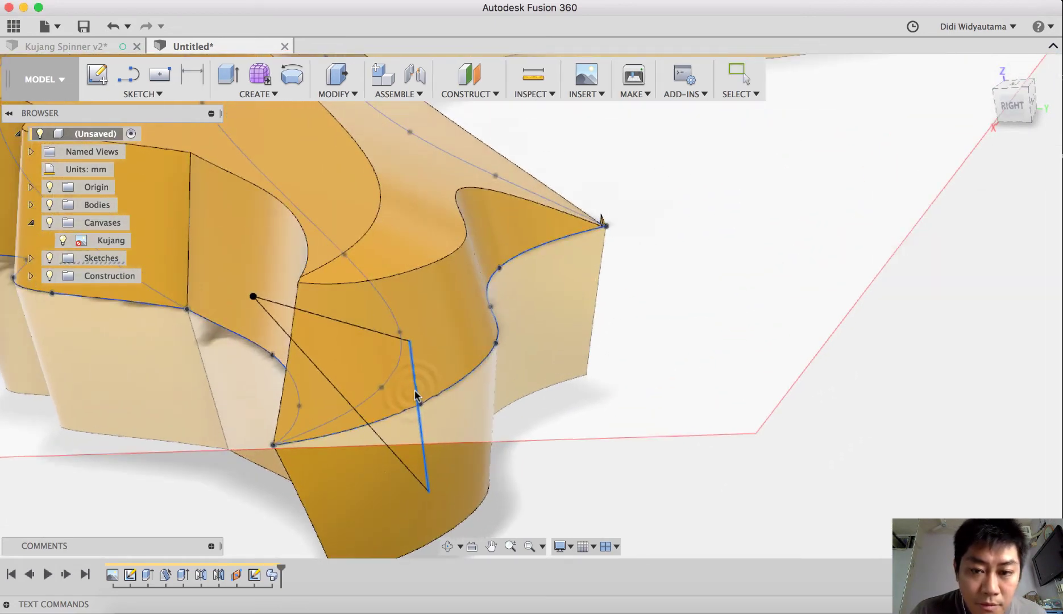
{"action": "middle_click_drag", "start_coordinate": [662, 278], "coordinate": [675, 281], "text": "shift"}
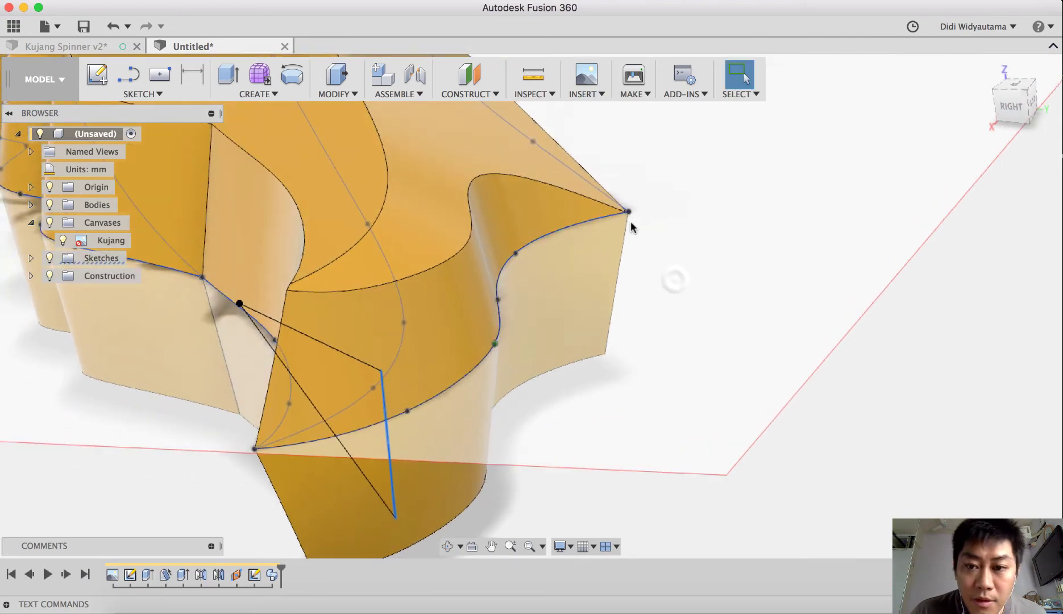
{"action": "scroll", "coordinate": [634, 211], "scroll_direction": "up", "scroll_amount": 5}
{"action": "scroll", "coordinate": [662, 198], "scroll_direction": "down", "scroll_amount": 5}
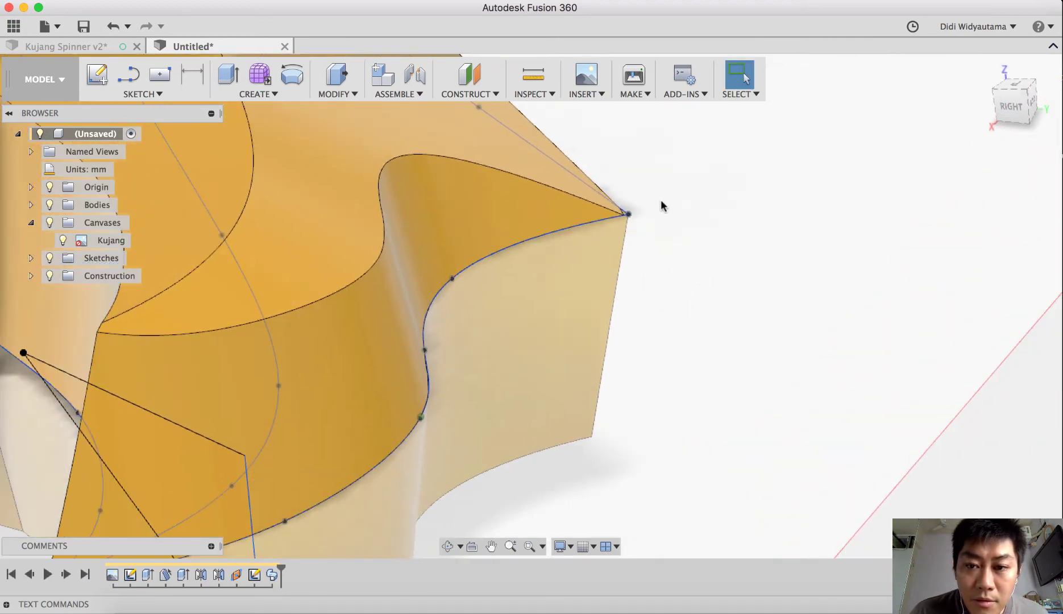
{"action": "middle_click_drag", "start_coordinate": [519, 367], "coordinate": [530, 368], "text": "shift"}
{"action": "scroll", "coordinate": [356, 504], "scroll_direction": "down", "scroll_amount": 5}
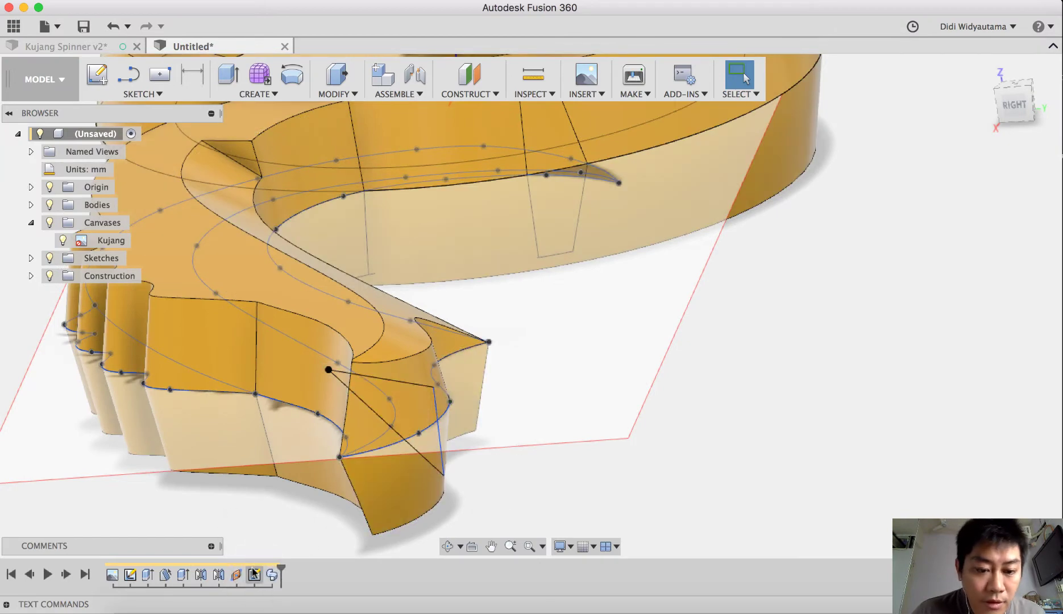
Set the triangle's slope angle to 31 degrees and finish the sketch
{"action": "double_click", "coordinate": [254, 575]}
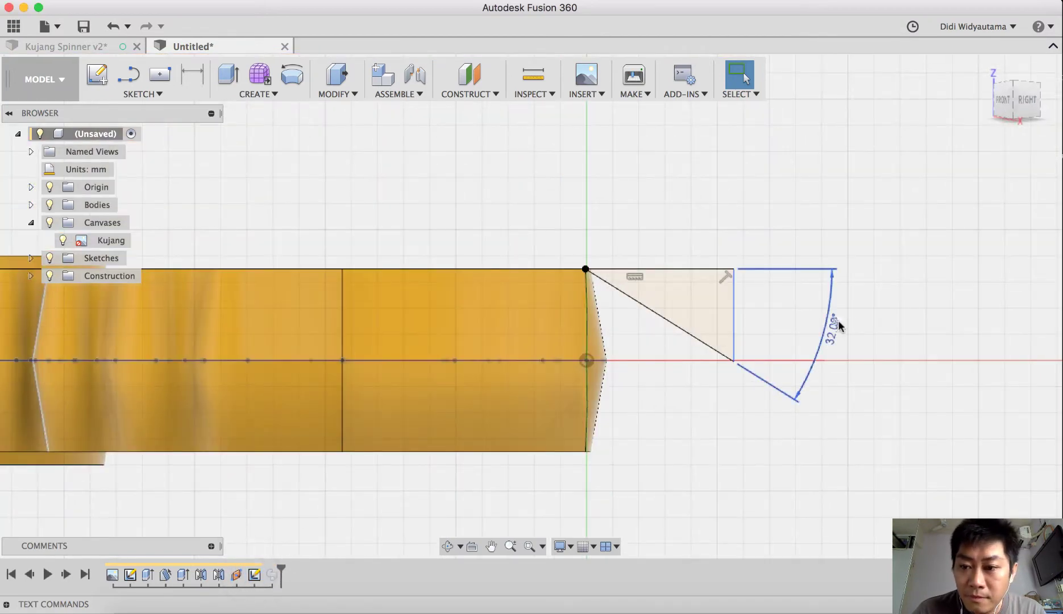
{"action": "double_click", "coordinate": [838, 321]}
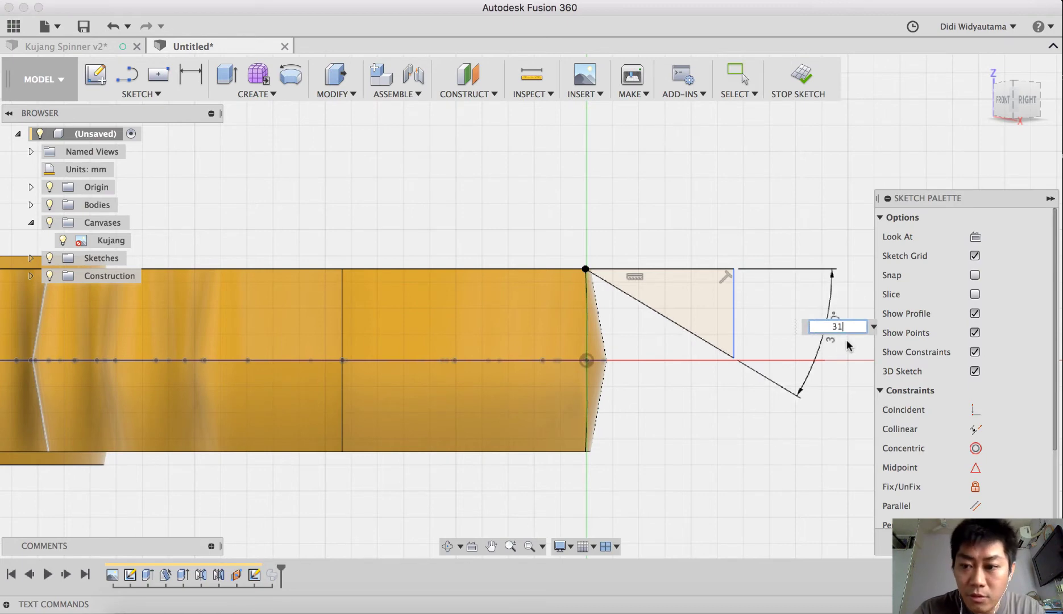
{"action": "left_click", "coordinate": [799, 80]}
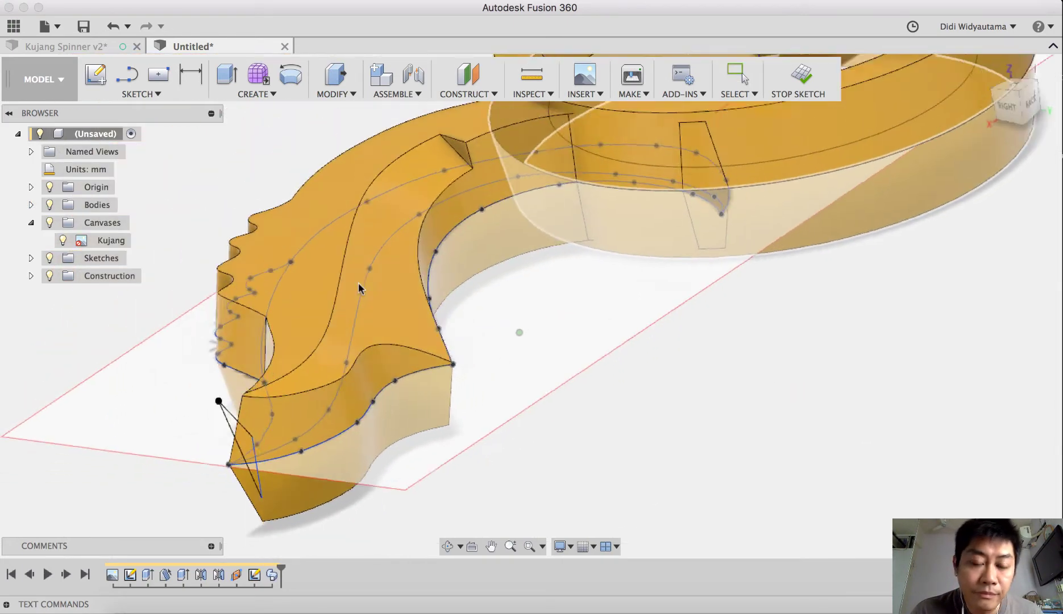
Reopen the blade's sweep cut, try extending it toward the ring, and set its distance to 0.702
{"action": "double_click", "coordinate": [271, 576]}
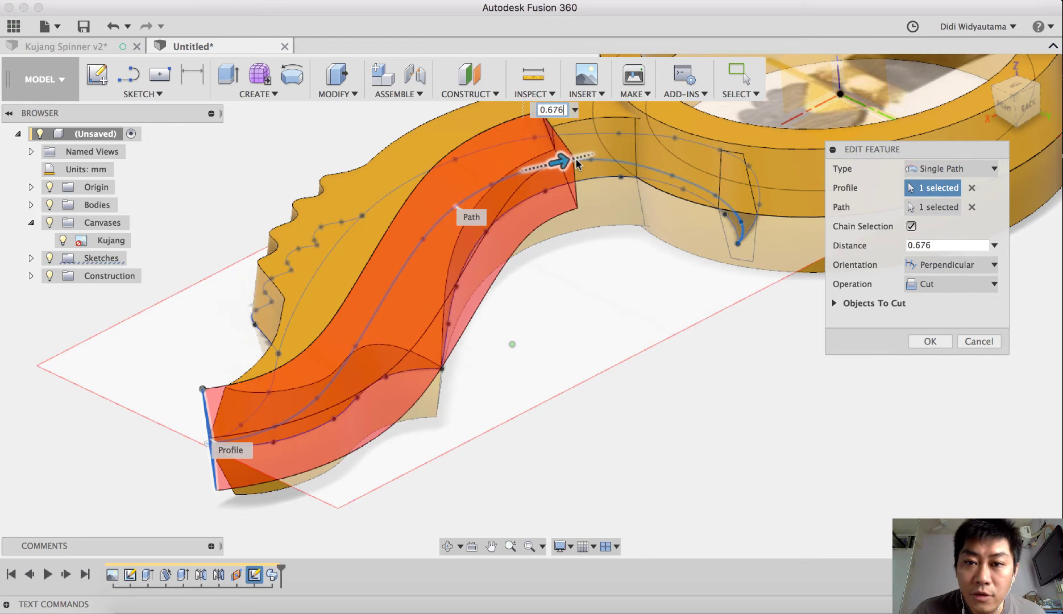
{"action": "mouse_move", "coordinate": [602, 162]}
{"action": "left_mouse_down"}
{"action": "mouse_move", "coordinate": [614, 160]}
{"action": "mouse_move", "coordinate": [587, 159]}
{"action": "left_mouse_up"}
{"action": "mouse_move", "coordinate": [586, 159]}
{"action": "middle_mouse_down", "text": "shift"}
{"action": "mouse_move", "coordinate": [728, 309]}
{"action": "mouse_move", "coordinate": [958, 350]}
{"action": "mouse_move", "coordinate": [943, 351]}
{"action": "middle_mouse_up", "text": "shift"}
{"action": "left_click_drag", "start_coordinate": [939, 344], "coordinate": [936, 341]}
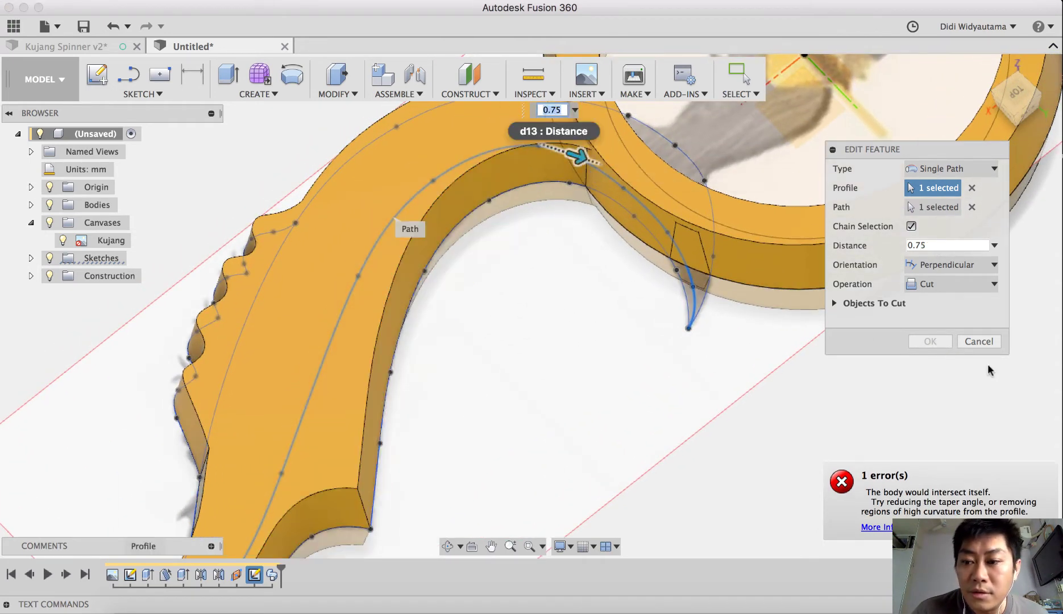
{"action": "left_click_drag", "start_coordinate": [574, 156], "coordinate": [524, 149]}
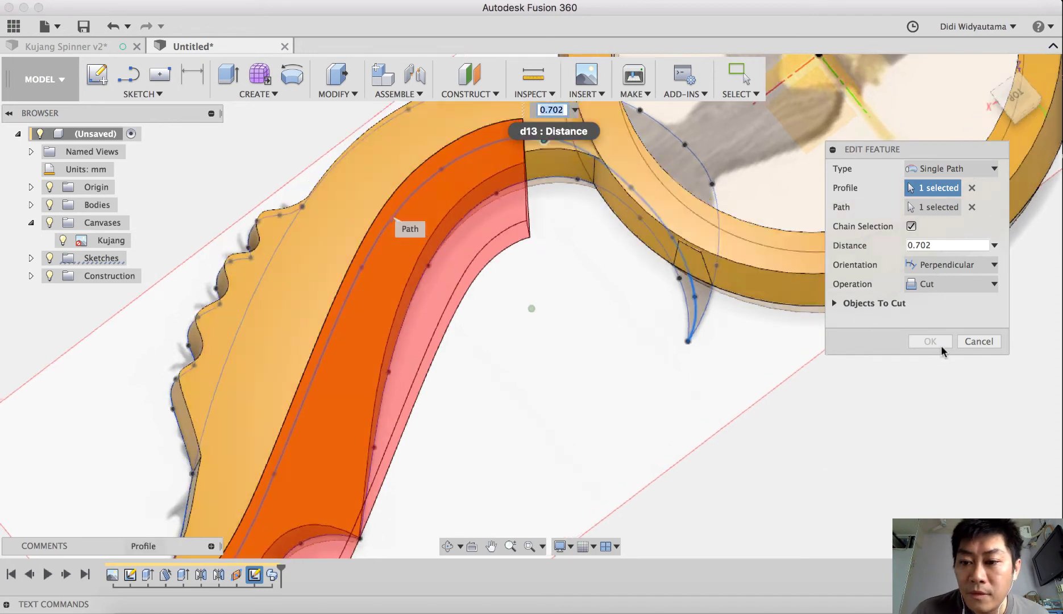
{"action": "left_click", "coordinate": [937, 343]}
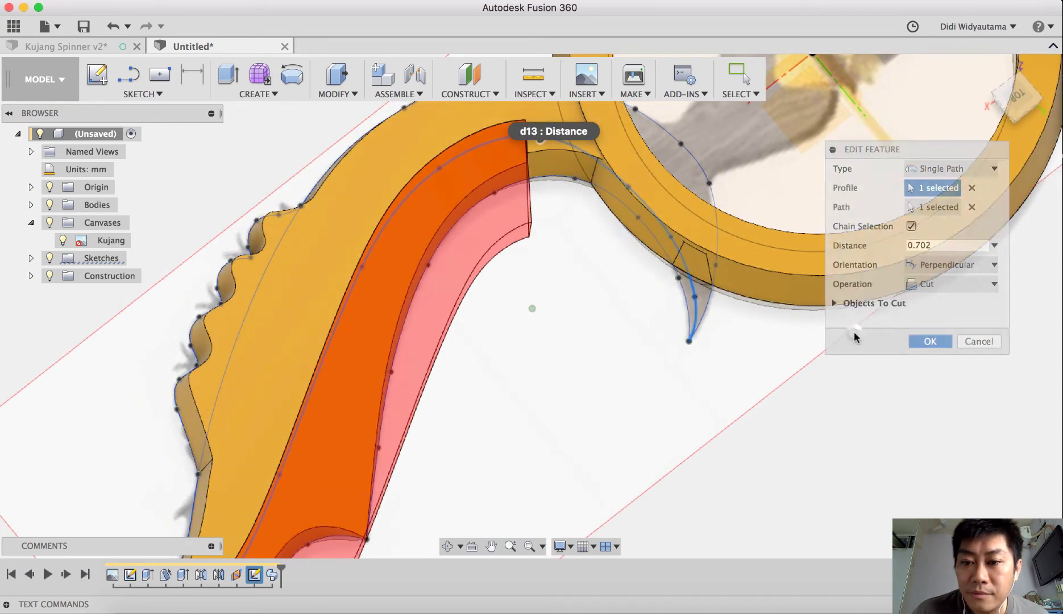
Reopen the outline sketch, adjust the centre spline's point near the bearing ring, and finish the sketch
{"action": "middle_click_drag", "start_coordinate": [831, 310], "coordinate": [1028, 102], "text": "shift"}
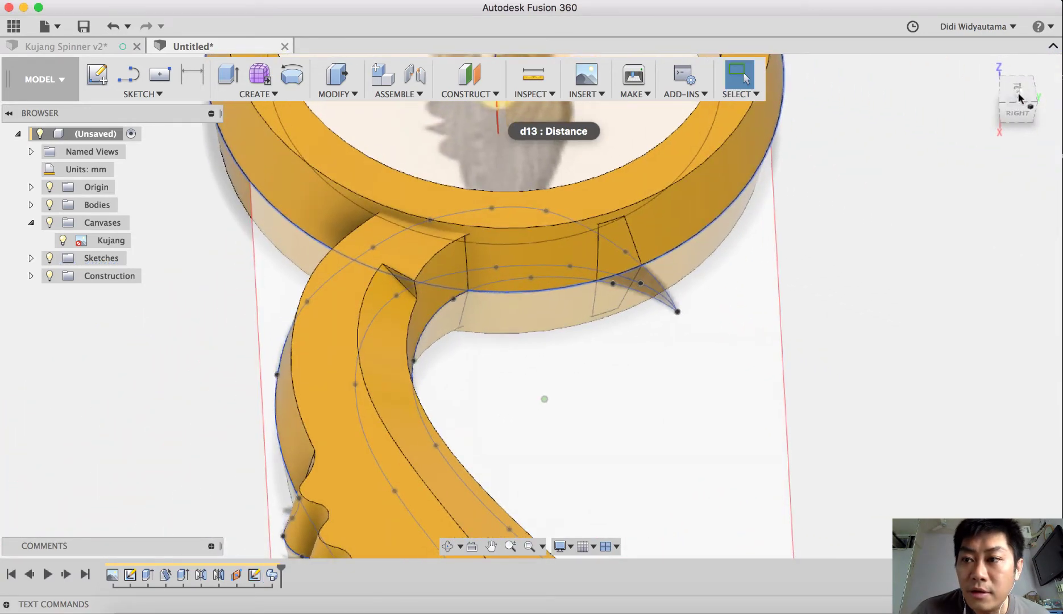
{"action": "left_click", "coordinate": [1019, 95]}
{"action": "scroll", "coordinate": [527, 306], "scroll_direction": "up", "scroll_amount": 10}
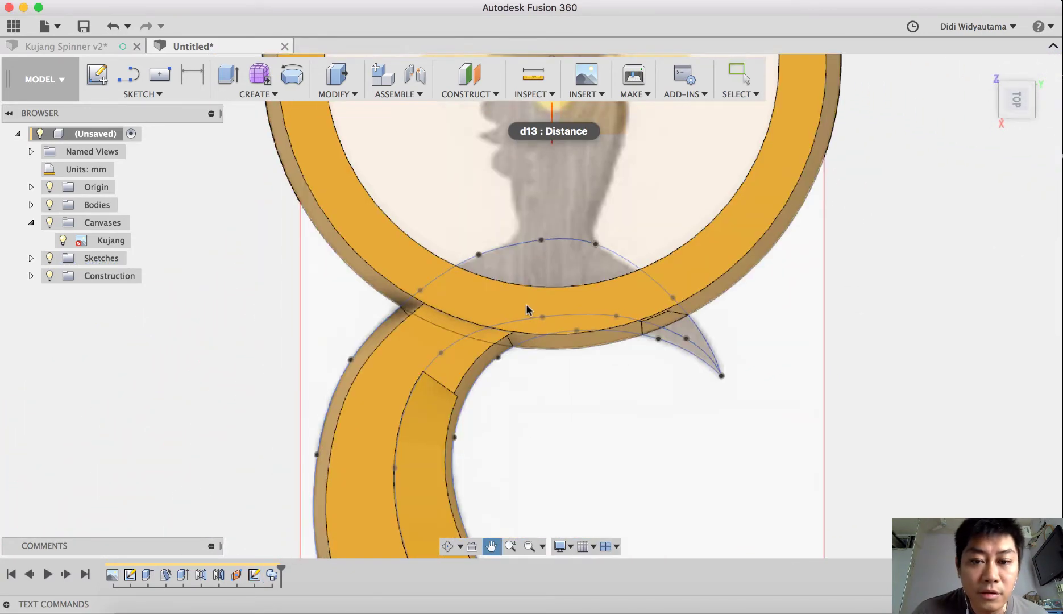
{"action": "scroll", "coordinate": [527, 310], "scroll_direction": "down", "scroll_amount": 2}
{"action": "key", "text": "Escape"}
{"action": "double_click", "coordinate": [130, 575]}
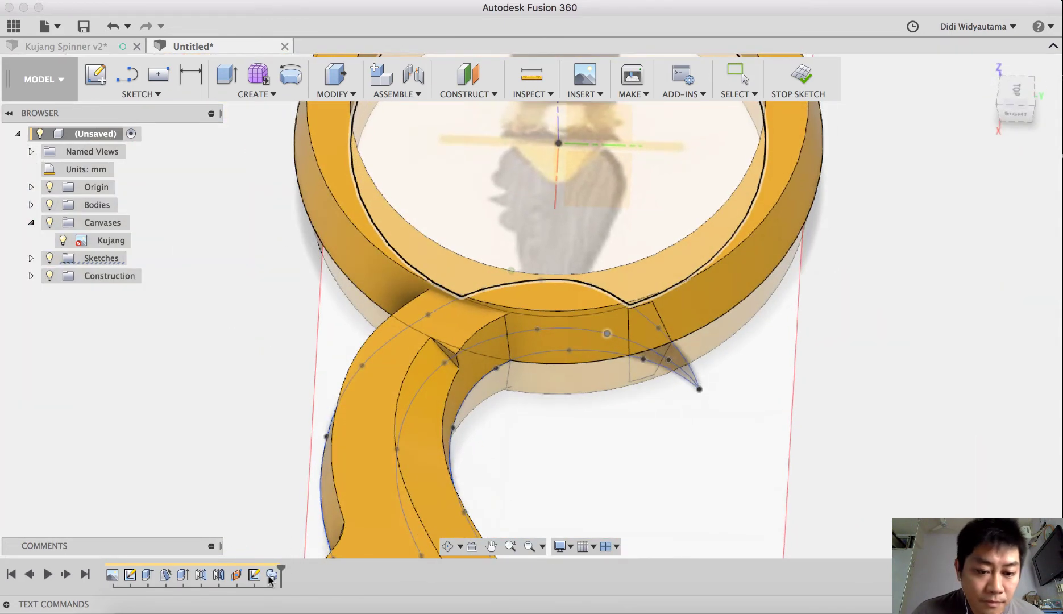
{"action": "left_click", "coordinate": [799, 77]}
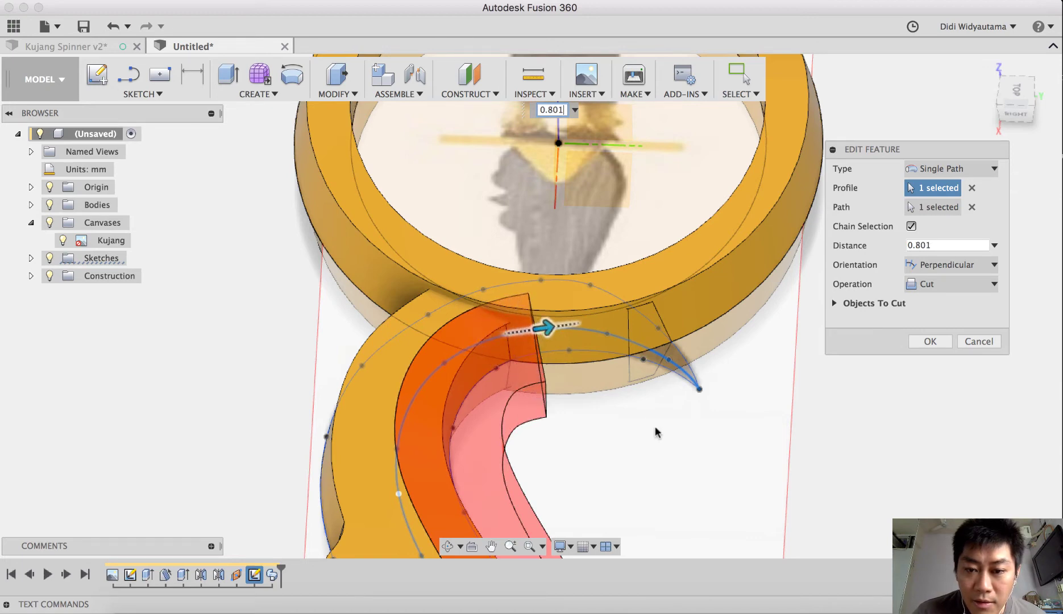
Extend the sweep cut along the centre spline to a distance of 0.801 and confirm the edit
{"action": "mouse_move", "coordinate": [655, 433]}
{"action": "middle_mouse_down", "text": "shift"}
{"action": "mouse_move", "coordinate": [778, 430]}
{"action": "mouse_move", "coordinate": [764, 395]}
{"action": "mouse_move", "coordinate": [987, 389]}
{"action": "mouse_move", "coordinate": [945, 372]}
{"action": "mouse_move", "coordinate": [752, 419]}
{"action": "middle_mouse_up", "text": "shift"}
{"action": "mouse_move", "coordinate": [909, 472]}
{"action": "middle_mouse_down", "text": "shift"}
{"action": "mouse_move", "coordinate": [905, 449]}
{"action": "mouse_move", "coordinate": [930, 458]}
{"action": "mouse_move", "coordinate": [508, 394]}
{"action": "mouse_move", "coordinate": [930, 347]}
{"action": "middle_mouse_up", "text": "shift"}
{"action": "left_click", "coordinate": [930, 341]}
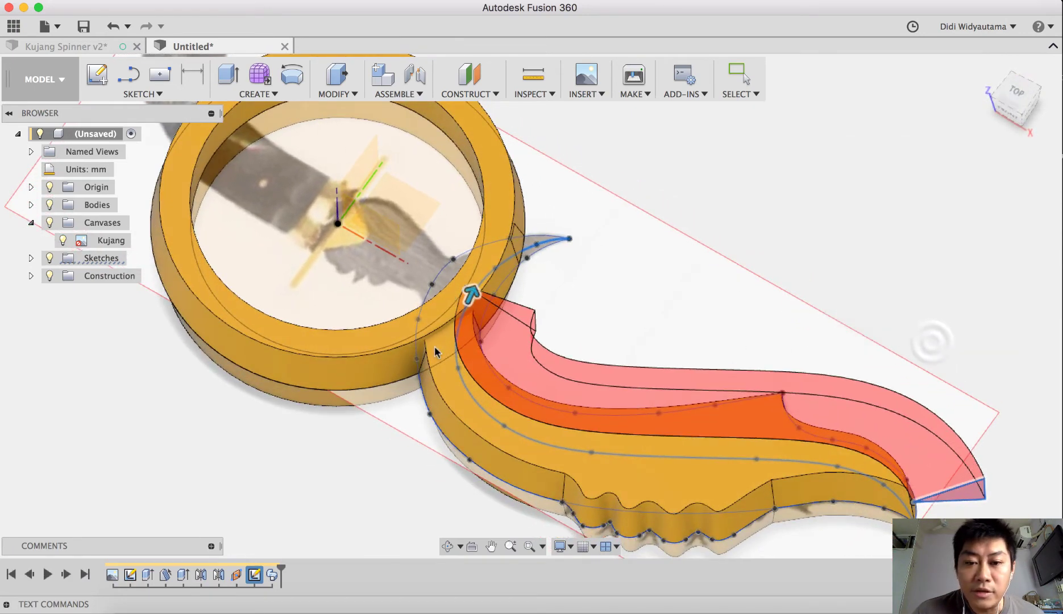
{"action": "mouse_move", "coordinate": [594, 356]}
{"action": "middle_mouse_down", "text": "shift"}
{"action": "mouse_move", "coordinate": [721, 376]}
{"action": "mouse_move", "coordinate": [249, 554]}
{"action": "mouse_move", "coordinate": [323, 519]}
{"action": "middle_mouse_up", "text": "shift"}
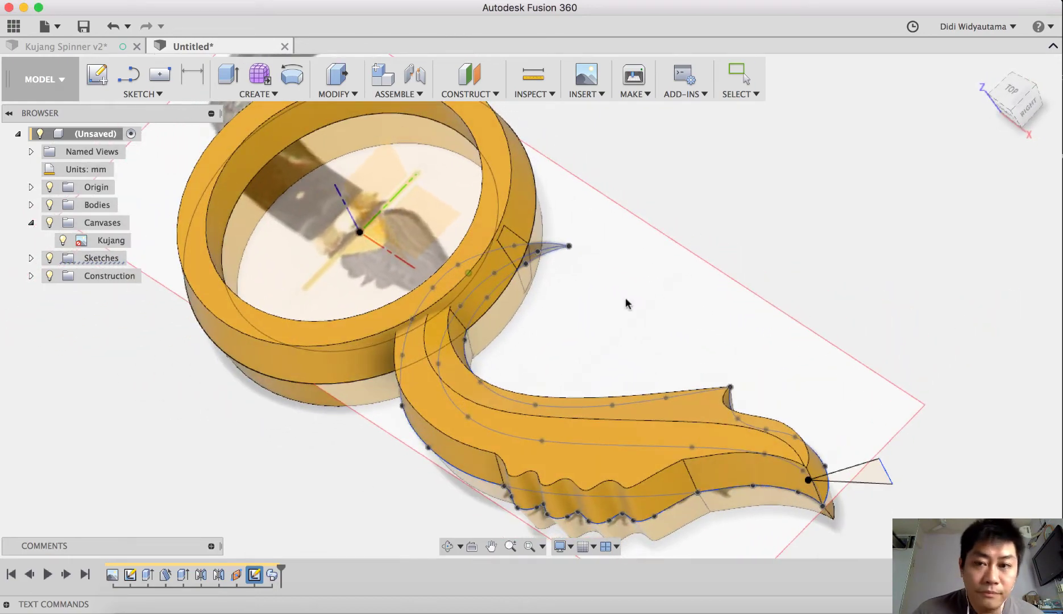
{"action": "left_click", "coordinate": [626, 300]}
Roll the history back to before the construction plane and delete the blade's mirror feature
{"action": "mouse_move", "coordinate": [708, 199]}
{"action": "middle_mouse_down", "text": "shift"}
{"action": "mouse_move", "coordinate": [759, 126]}
{"action": "mouse_move", "coordinate": [785, 175]}
{"action": "middle_mouse_up", "text": "shift"}
{"action": "middle_click_drag", "start_coordinate": [404, 494], "coordinate": [230, 606], "text": "shift"}
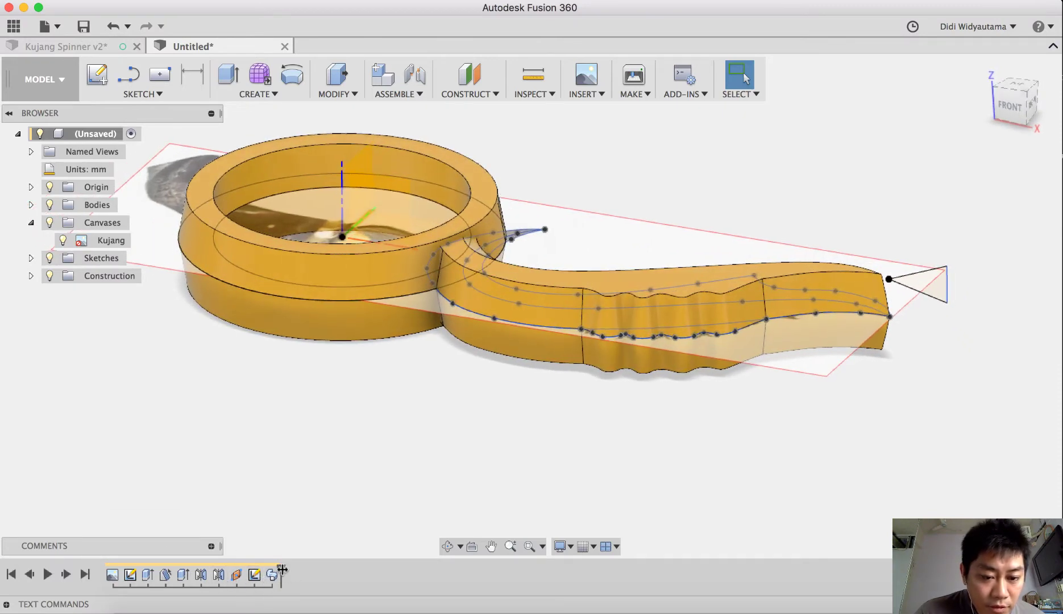
{"action": "middle_click_drag", "start_coordinate": [282, 570], "coordinate": [262, 582], "text": "shift"}
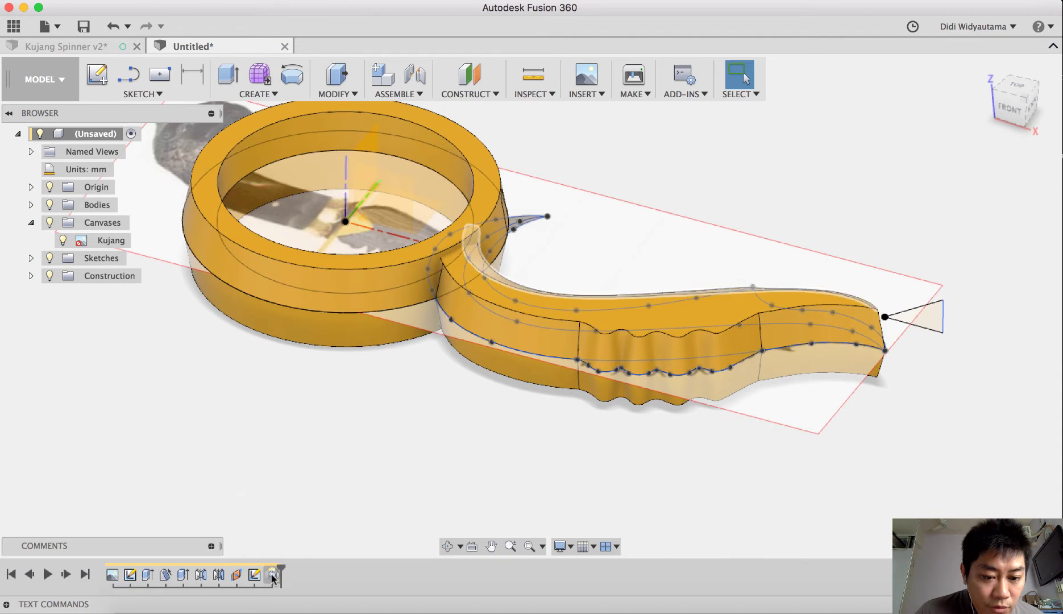
{"action": "left_click", "coordinate": [272, 575]}
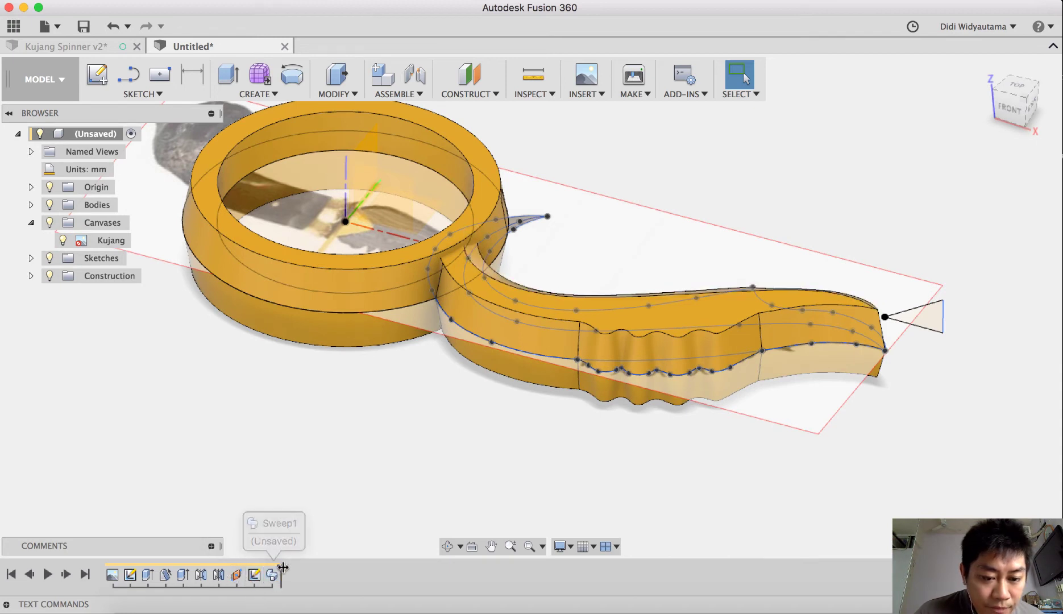
{"action": "mouse_move", "coordinate": [283, 567]}
{"action": "left_mouse_down"}
{"action": "mouse_move", "coordinate": [216, 571]}
{"action": "mouse_move", "coordinate": [232, 572]}
{"action": "left_mouse_up"}
{"action": "mouse_move", "coordinate": [600, 328]}
{"action": "middle_mouse_down", "text": "shift"}
{"action": "mouse_move", "coordinate": [534, 394]}
{"action": "mouse_move", "coordinate": [330, 534]}
{"action": "mouse_move", "coordinate": [348, 515]}
{"action": "middle_mouse_up", "text": "shift"}
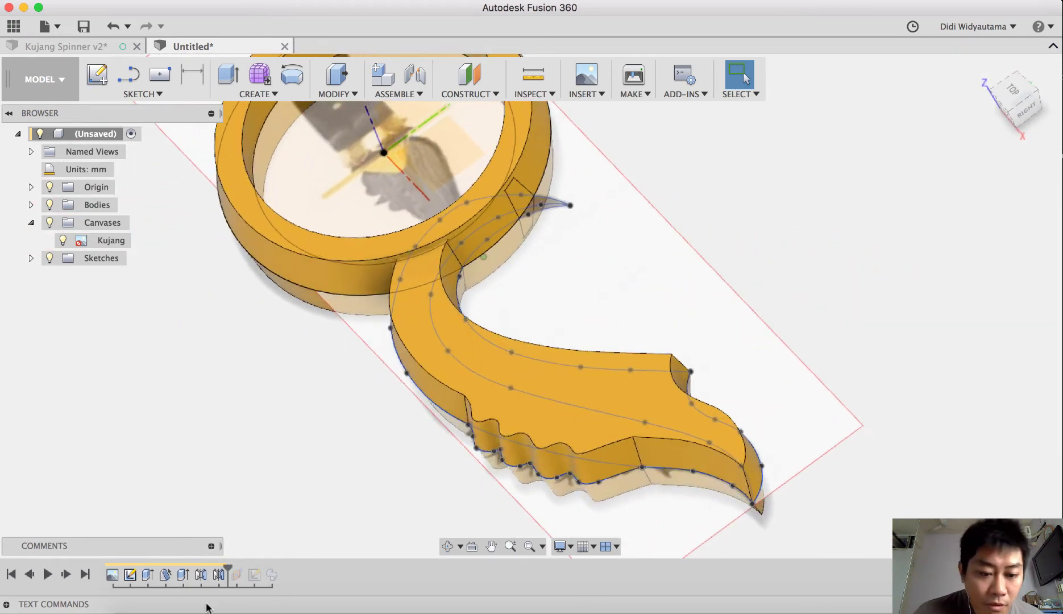
{"action": "left_click", "coordinate": [218, 579]}
{"action": "right_click", "coordinate": [219, 580]}
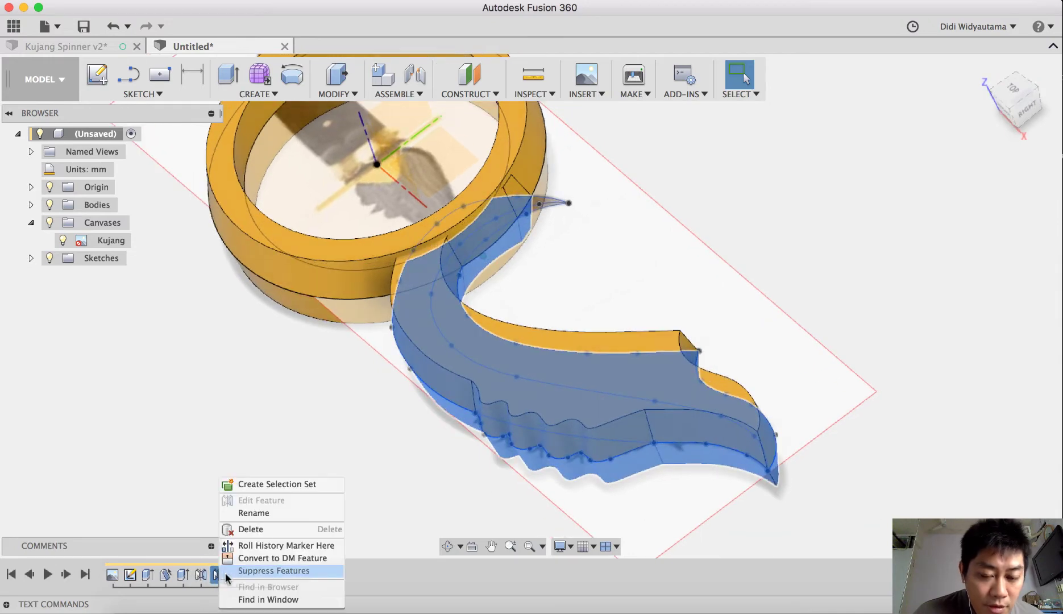
{"action": "left_click", "coordinate": [279, 530]}
Roll the history forward to the end to restore the construction plane, triangle sketch and sweep cut
{"action": "middle_click_drag", "start_coordinate": [797, 273], "coordinate": [209, 585], "text": "shift"}
{"action": "left_click", "coordinate": [219, 575]}
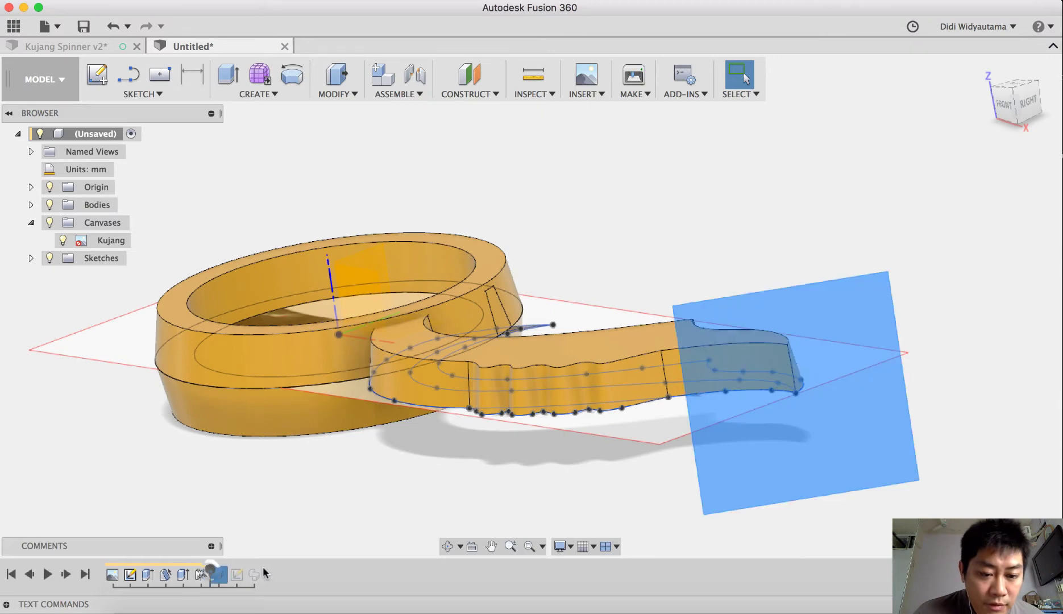
{"action": "left_click_drag", "start_coordinate": [220, 570], "coordinate": [271, 570]}
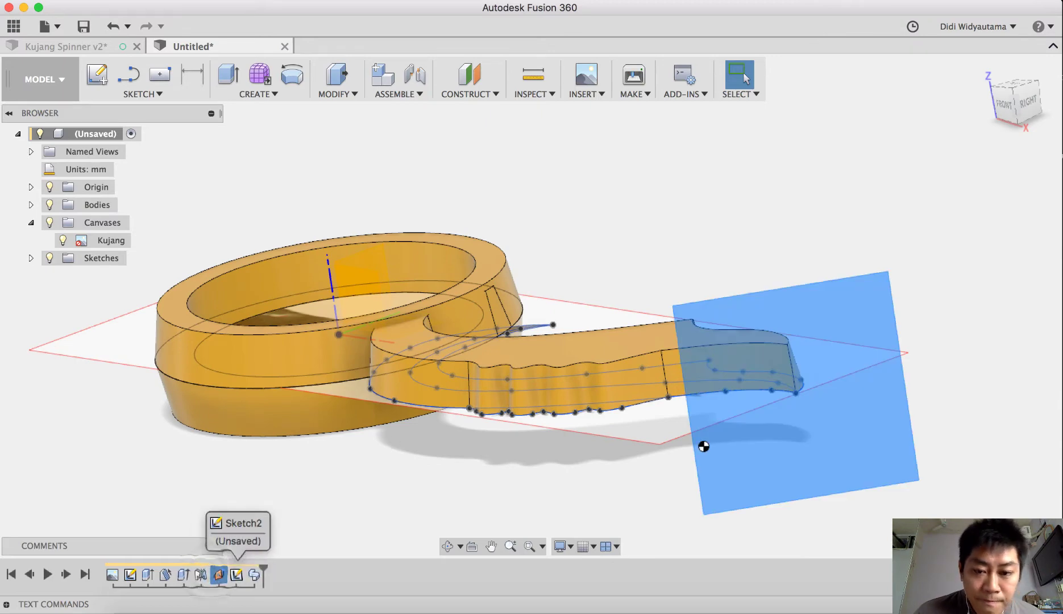
{"action": "middle_click_drag", "start_coordinate": [703, 447], "coordinate": [398, 455], "text": "shift"}
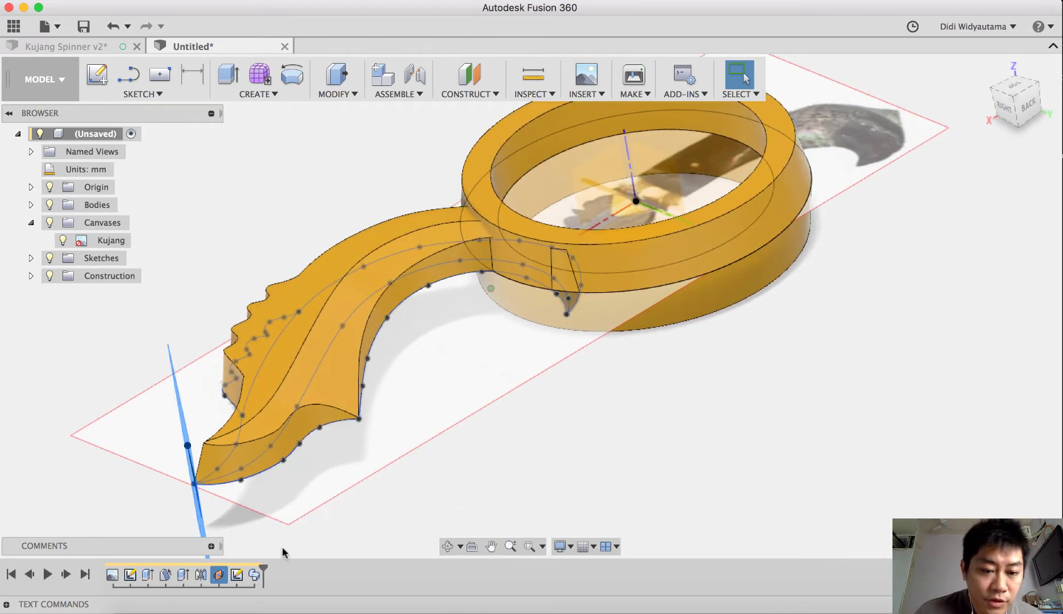
{"action": "middle_click_drag", "start_coordinate": [282, 552], "coordinate": [165, 415], "text": "shift"}
Hide Sketch1 and Sketch2 so only the solid bodies and the canvas are displayed
{"action": "middle_click_drag", "start_coordinate": [179, 257], "coordinate": [84, 182], "text": "shift"}
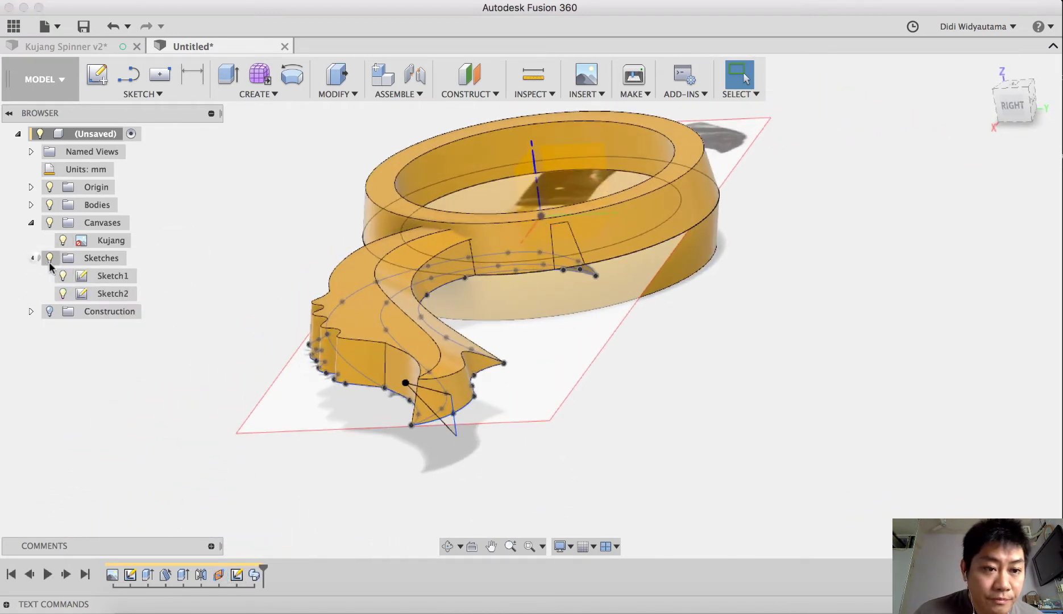
{"action": "left_click", "coordinate": [62, 276]}
{"action": "left_click", "coordinate": [63, 293]}
{"action": "mouse_move", "coordinate": [260, 225]}
{"action": "middle_mouse_down", "text": "shift"}
{"action": "mouse_move", "coordinate": [233, 338]}
{"action": "mouse_move", "coordinate": [245, 358]}
{"action": "middle_mouse_up", "text": "shift"}
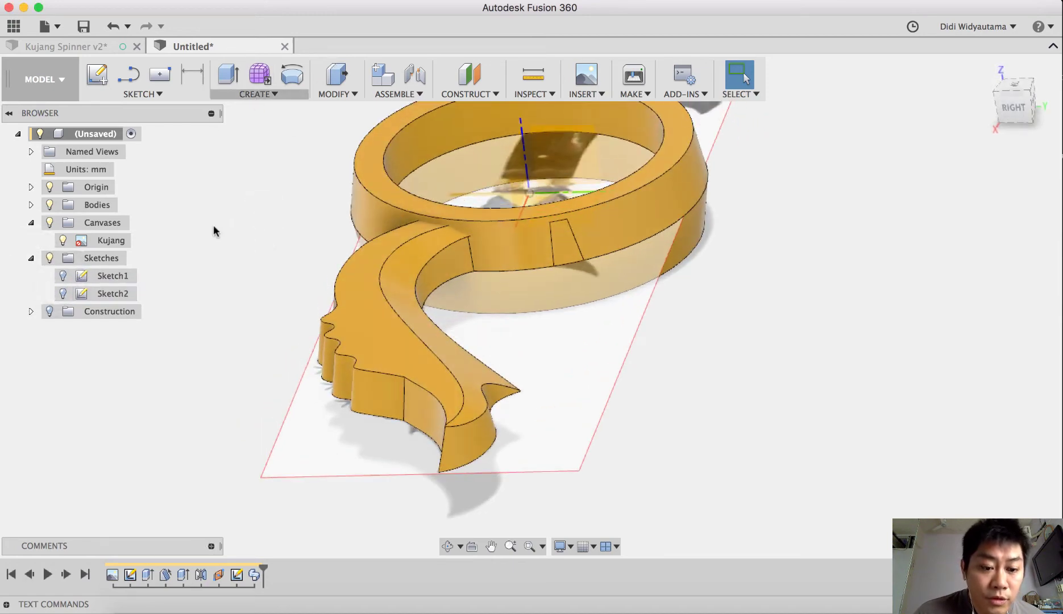
Mirror the bevelled blade body across the horizontal XY origin plane
{"action": "left_click", "coordinate": [264, 93]}
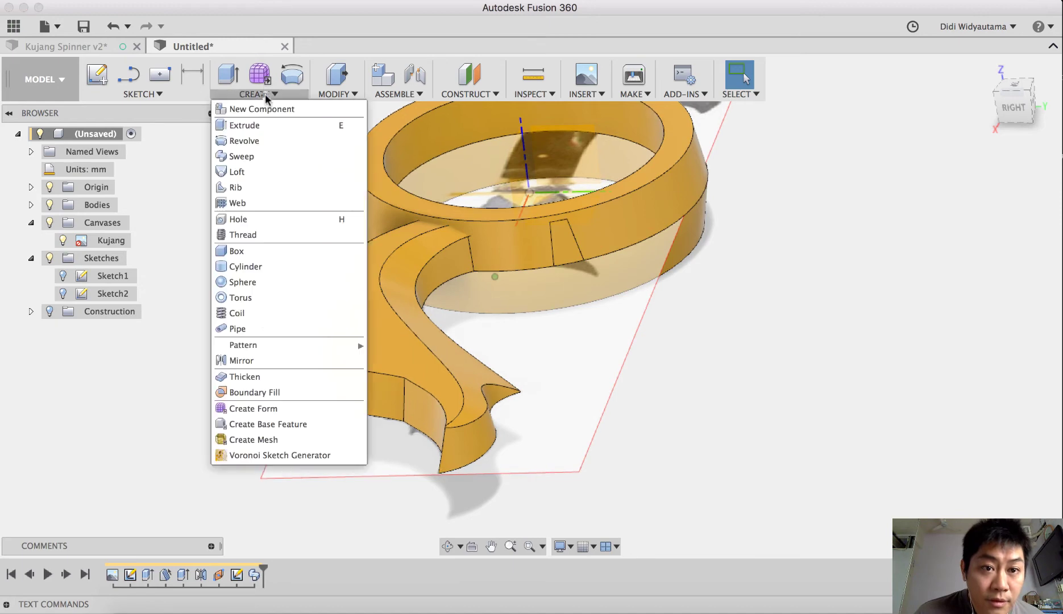
{"action": "left_click", "coordinate": [277, 360]}
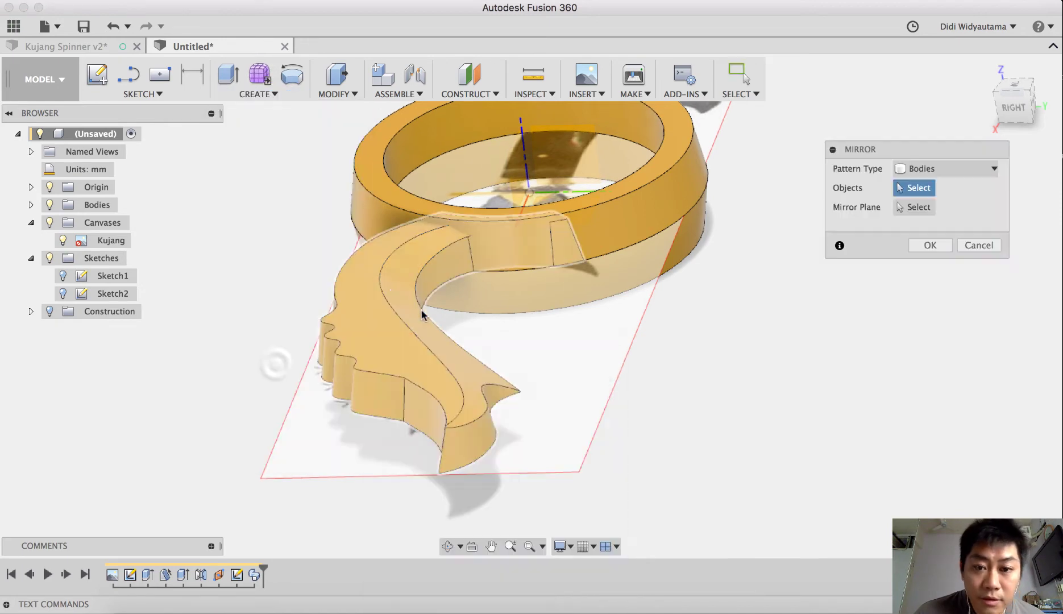
{"action": "left_click", "coordinate": [391, 295]}
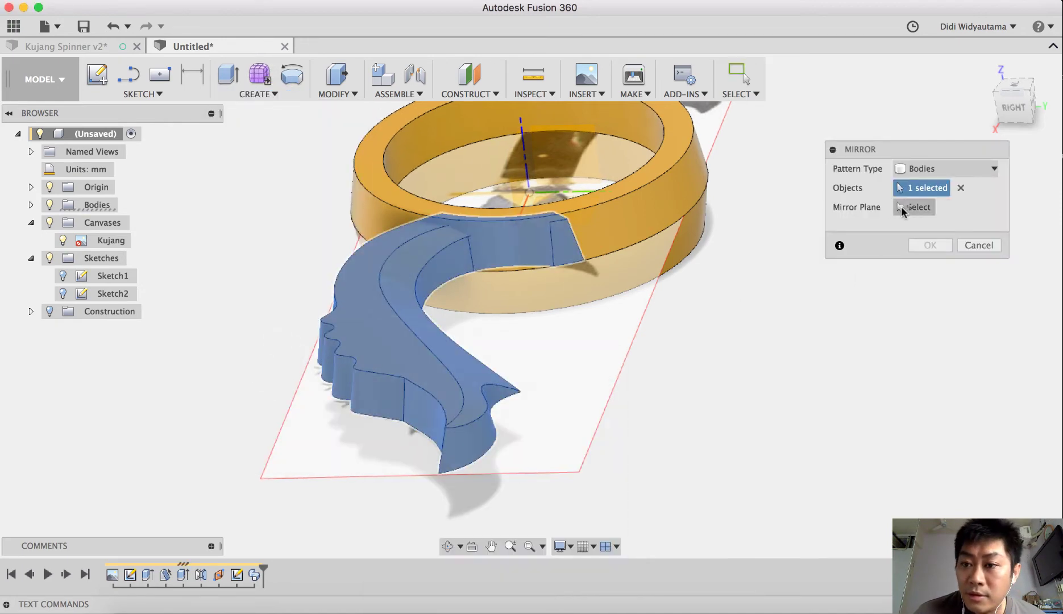
{"action": "middle_click_drag", "start_coordinate": [548, 270], "coordinate": [580, 188], "text": "shift"}
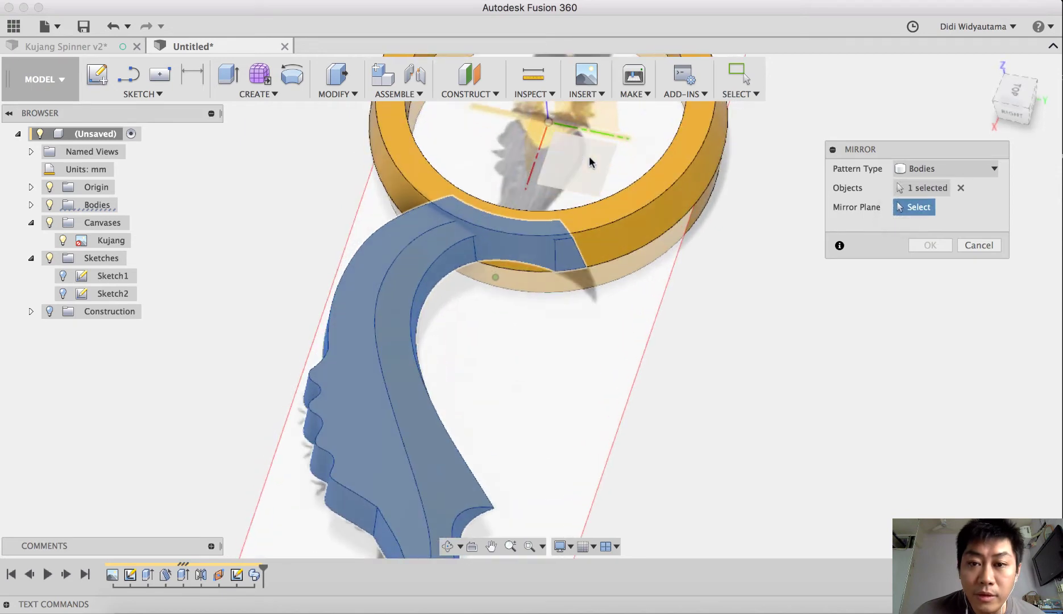
{"action": "left_click", "coordinate": [591, 161]}
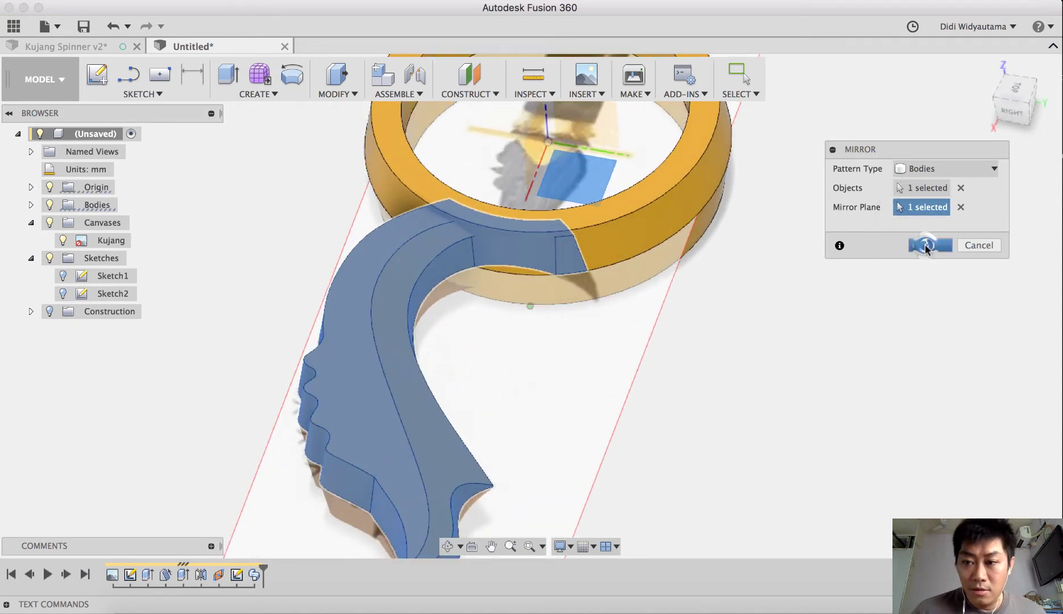
{"action": "left_click", "coordinate": [926, 246]}
Hide the Kujang canvas and inspect the mirrored blade and ring from above and from the side
{"action": "scroll", "coordinate": [867, 318], "scroll_direction": "down", "scroll_amount": 10, "text": "shift"}
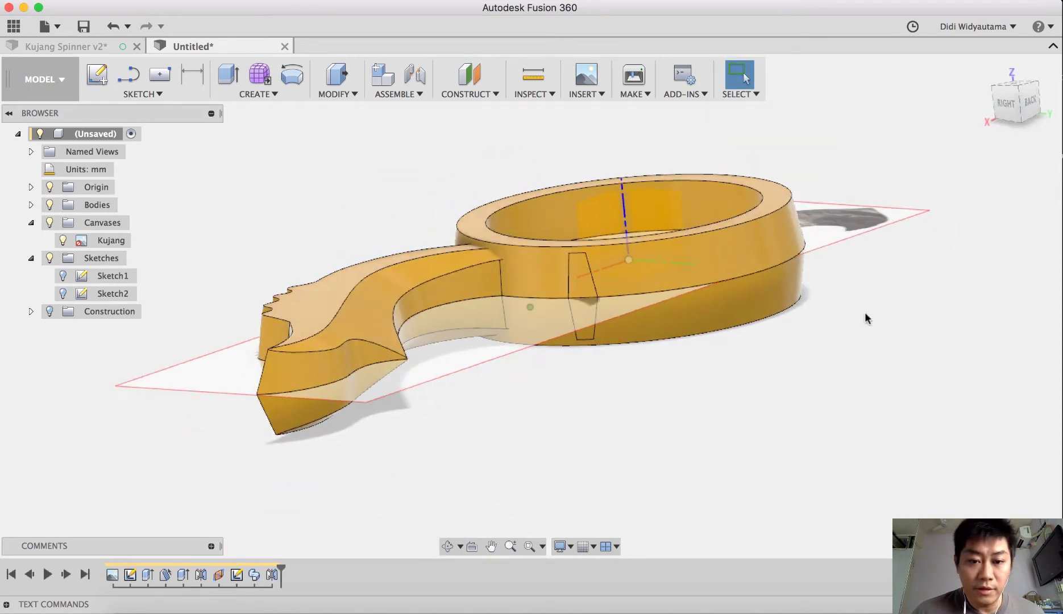
{"action": "scroll", "coordinate": [867, 318], "scroll_direction": "up", "scroll_amount": 10, "text": "shift"}
{"action": "scroll", "coordinate": [867, 318], "scroll_direction": "up", "scroll_amount": 8, "text": "shift"}
{"action": "scroll", "coordinate": [867, 319], "scroll_direction": "right", "scroll_amount": 6, "text": "shift"}
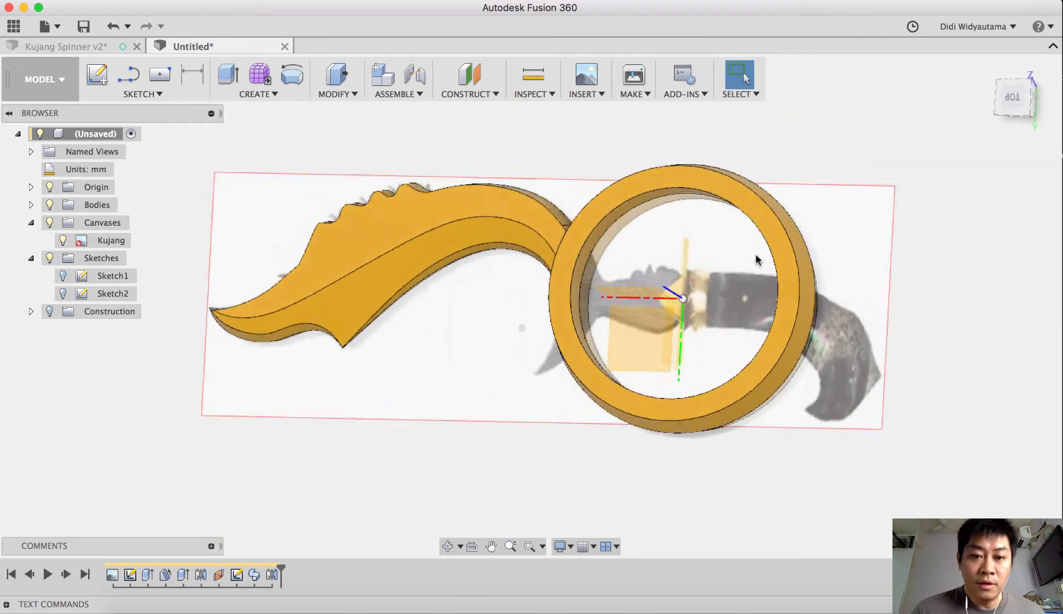
{"action": "left_click", "coordinate": [63, 240]}
{"action": "scroll", "coordinate": [1033, 175], "scroll_direction": "down", "scroll_amount": 3, "text": "shift"}
{"action": "scroll", "coordinate": [1033, 174], "scroll_direction": "up", "scroll_amount": 4, "text": "shift"}
{"action": "scroll", "coordinate": [831, 209], "scroll_direction": "down", "scroll_amount": 8, "text": "shift"}
{"action": "scroll", "coordinate": [831, 209], "scroll_direction": "left", "scroll_amount": 4, "text": "shift"}
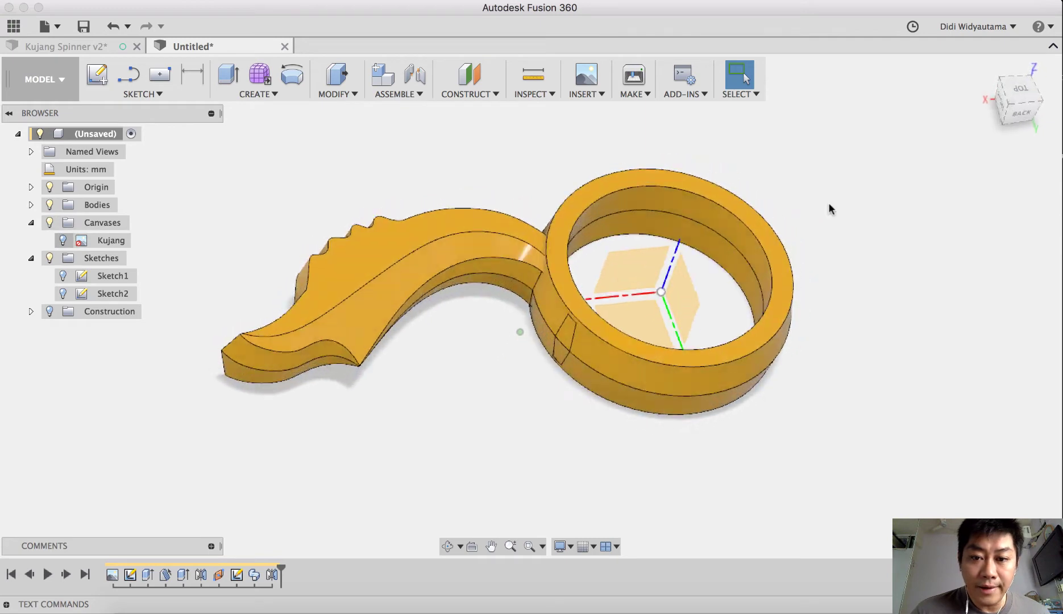
{"action": "scroll", "coordinate": [452, 277], "scroll_direction": "up", "scroll_amount": 2, "text": "shift"}
{"action": "scroll", "coordinate": [452, 278], "scroll_direction": "up", "scroll_amount": 2, "text": "shift"}
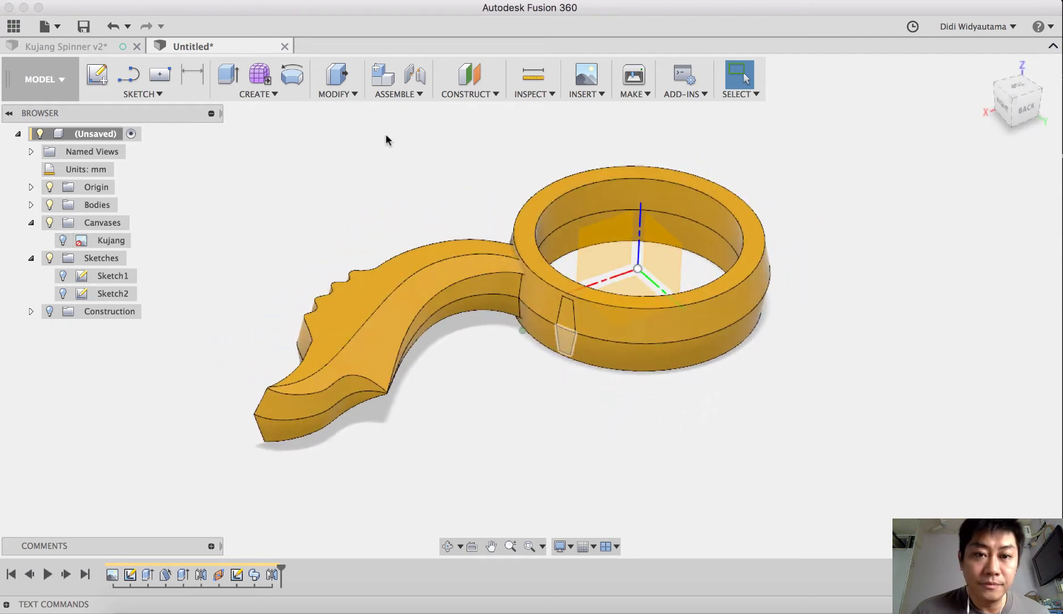
Combine the upper and lower halves of the bearing ring into one body with the Join operation
{"action": "left_click", "coordinate": [341, 95]}
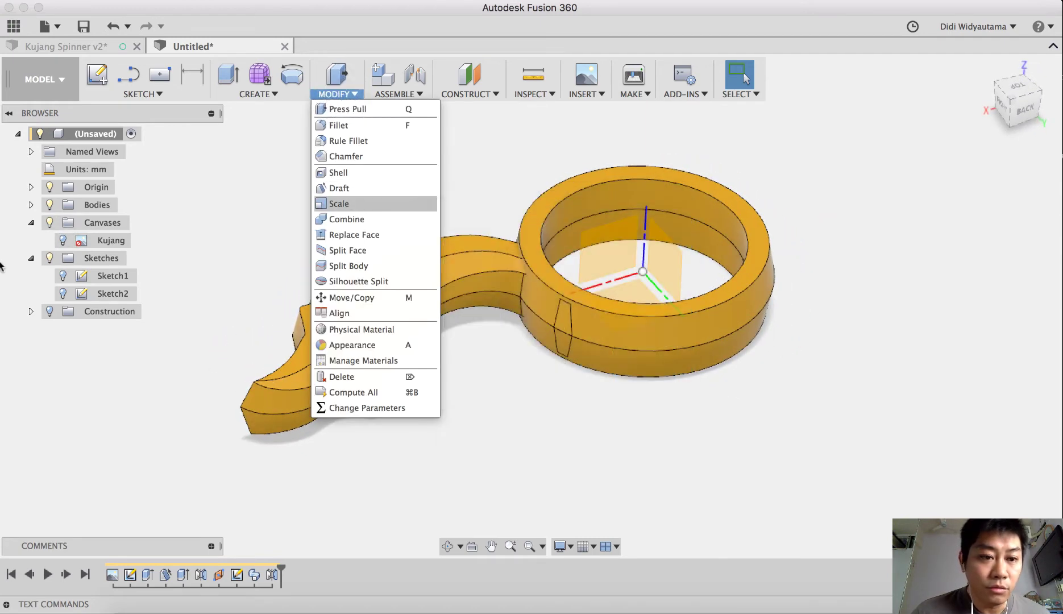
{"action": "left_click", "coordinate": [32, 205]}
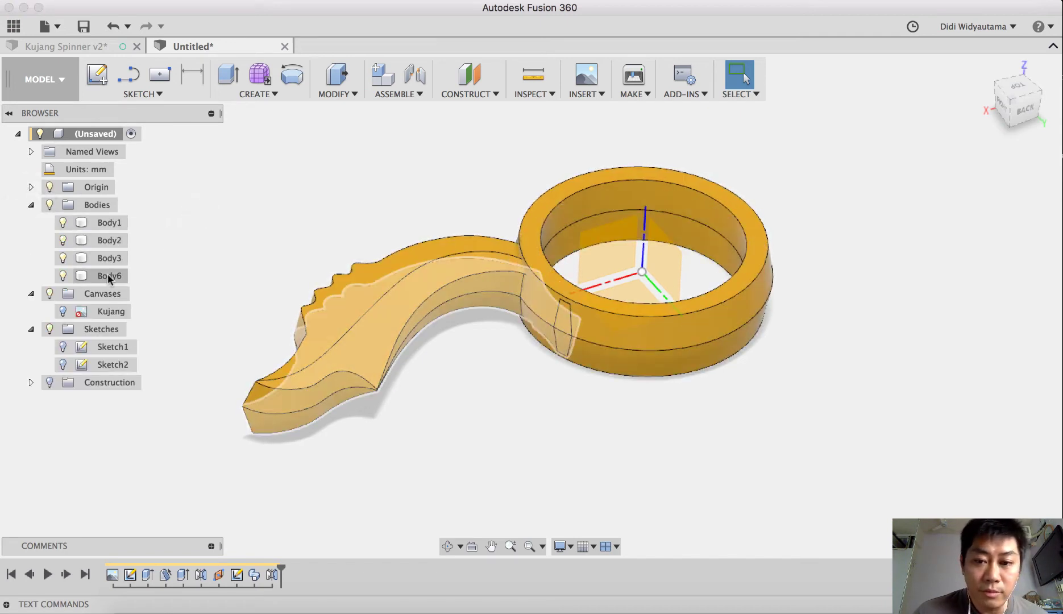
{"action": "left_click", "coordinate": [338, 94]}
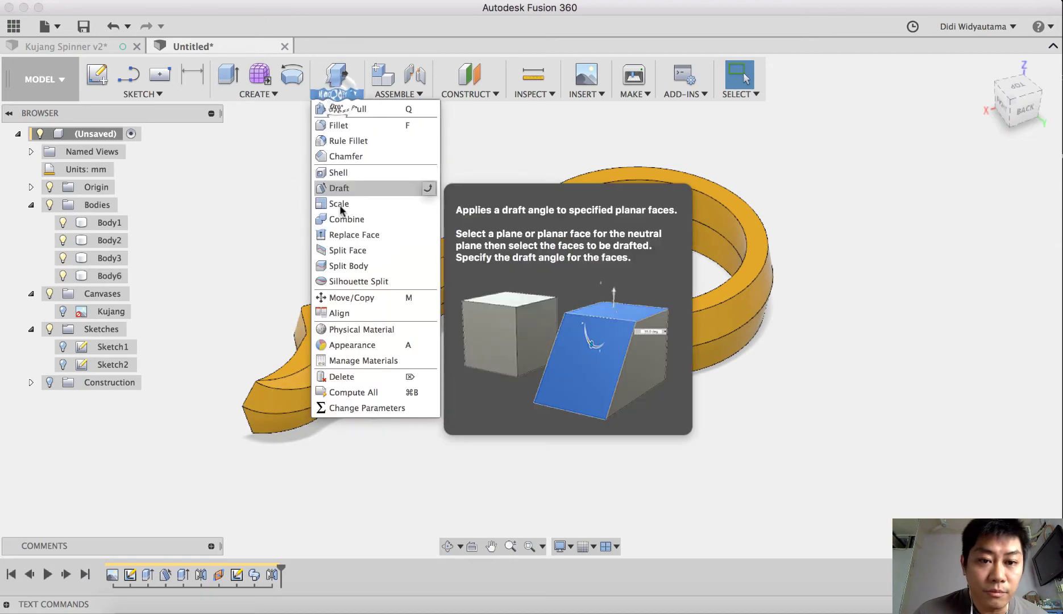
{"action": "left_click", "coordinate": [344, 220]}
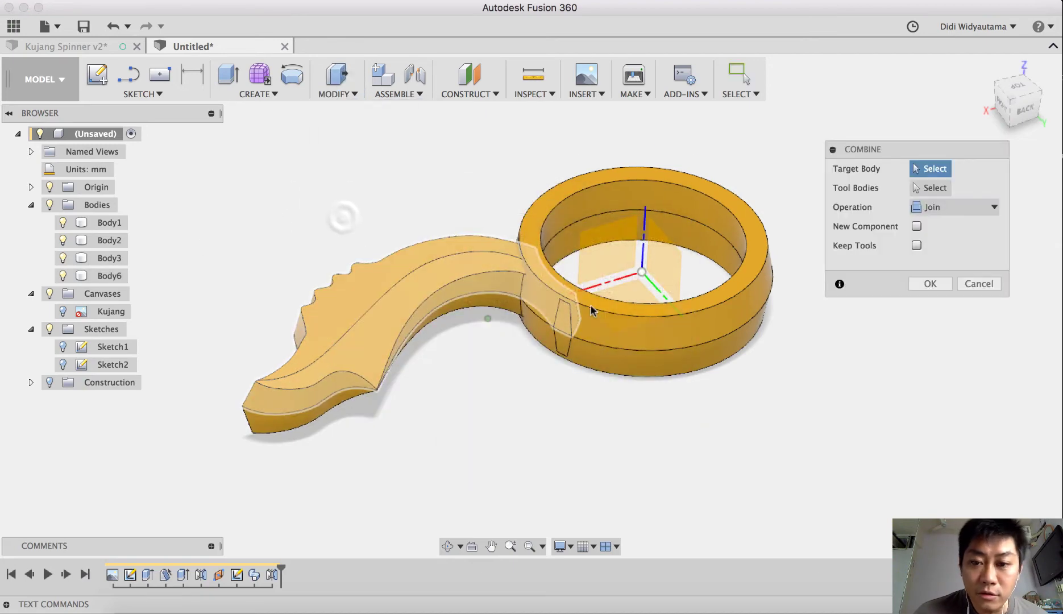
{"action": "left_click", "coordinate": [658, 333]}
{"action": "left_click", "coordinate": [657, 367]}
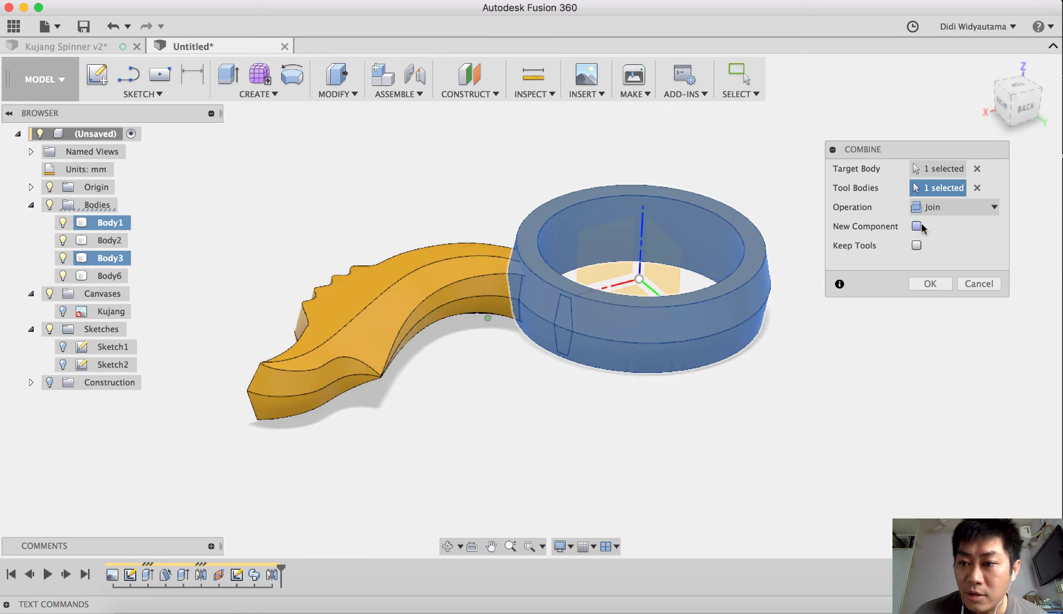
{"action": "left_click", "coordinate": [931, 284]}
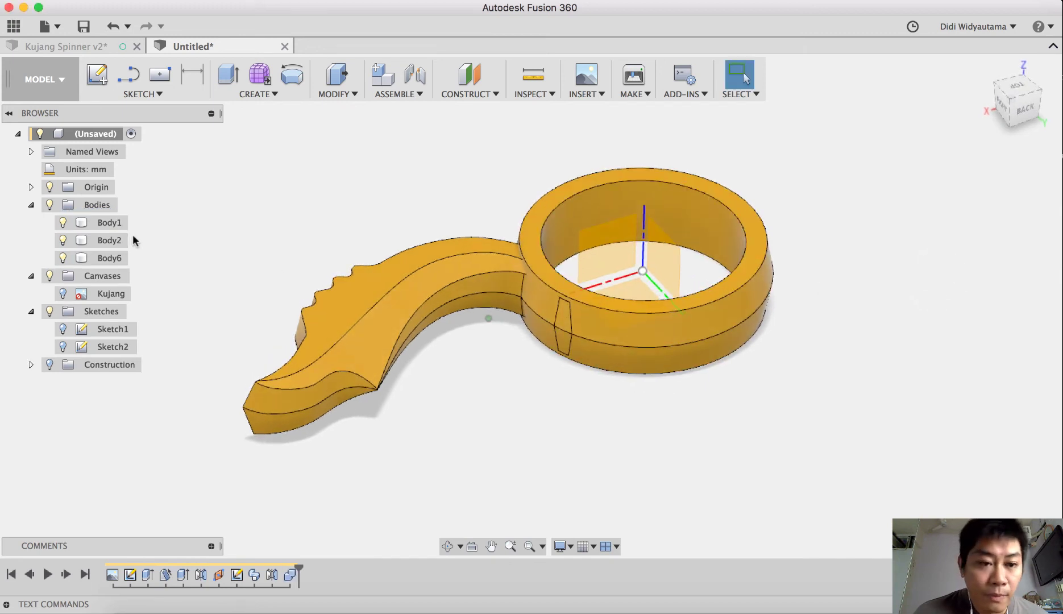
Combine the upper and lower halves of the blade into one body with the Join operation
{"action": "left_click", "coordinate": [335, 94]}
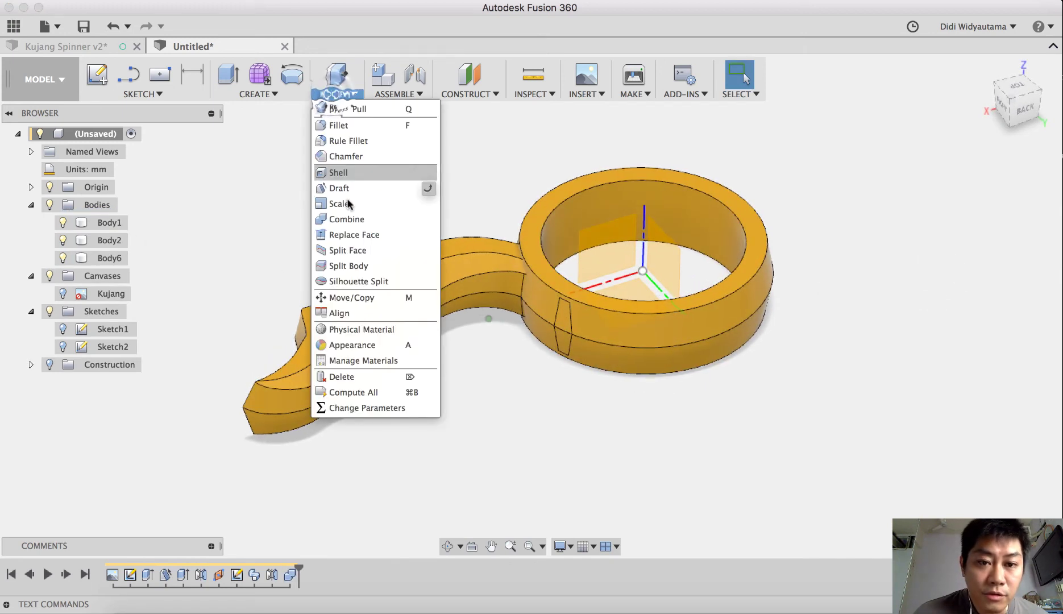
{"action": "left_click", "coordinate": [351, 221]}
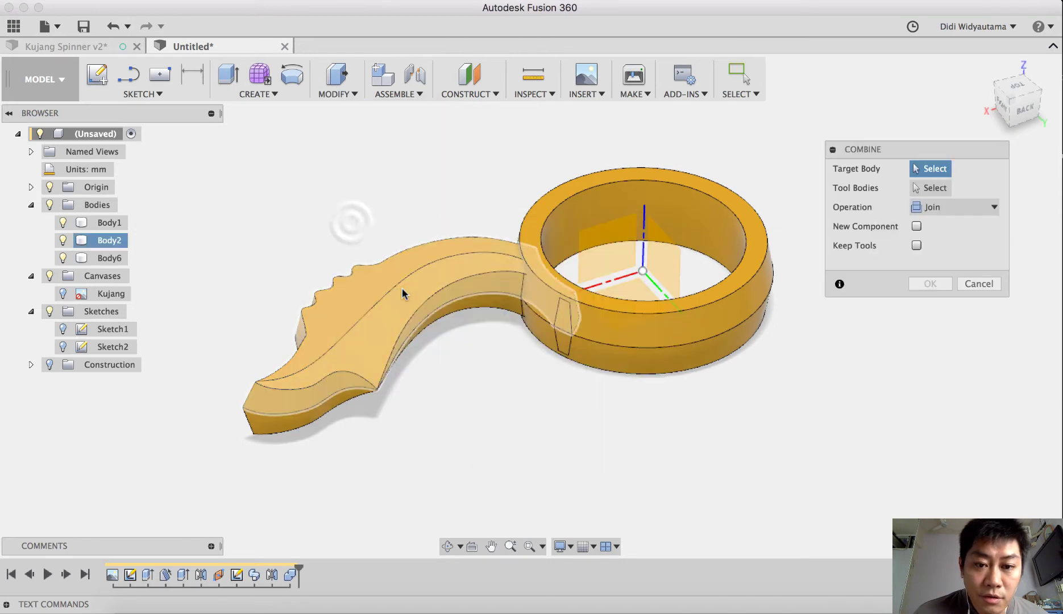
{"action": "left_click", "coordinate": [479, 304]}
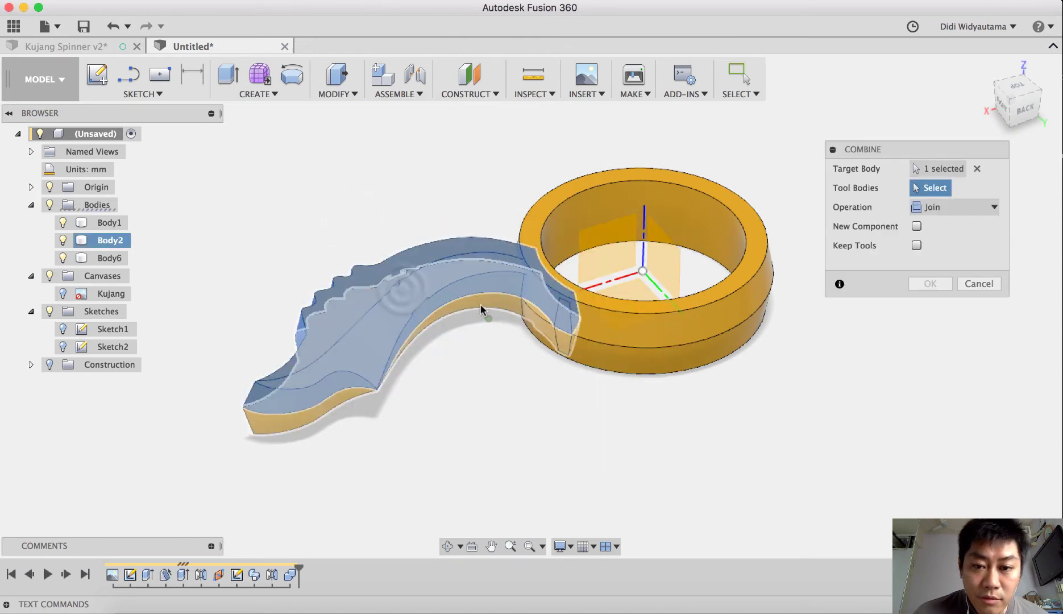
{"action": "left_click", "coordinate": [929, 285]}
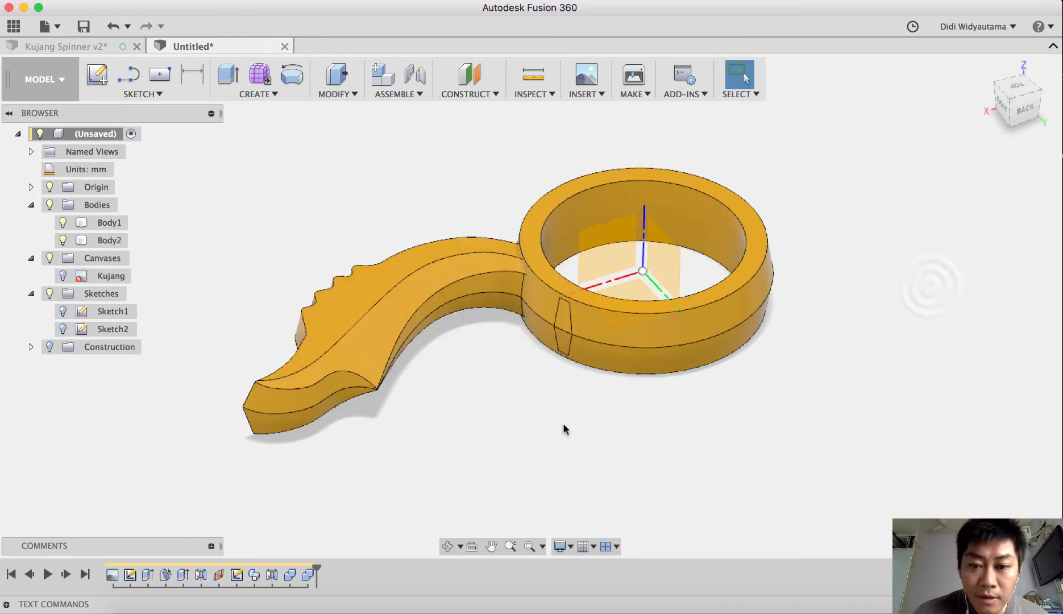
{"action": "mouse_move", "coordinate": [496, 316]}
{"action": "middle_mouse_down", "text": "shift"}
{"action": "mouse_move", "coordinate": [500, 247]}
{"action": "mouse_move", "coordinate": [506, 315]}
{"action": "mouse_move", "coordinate": [509, 303]}
{"action": "middle_mouse_up", "text": "shift"}
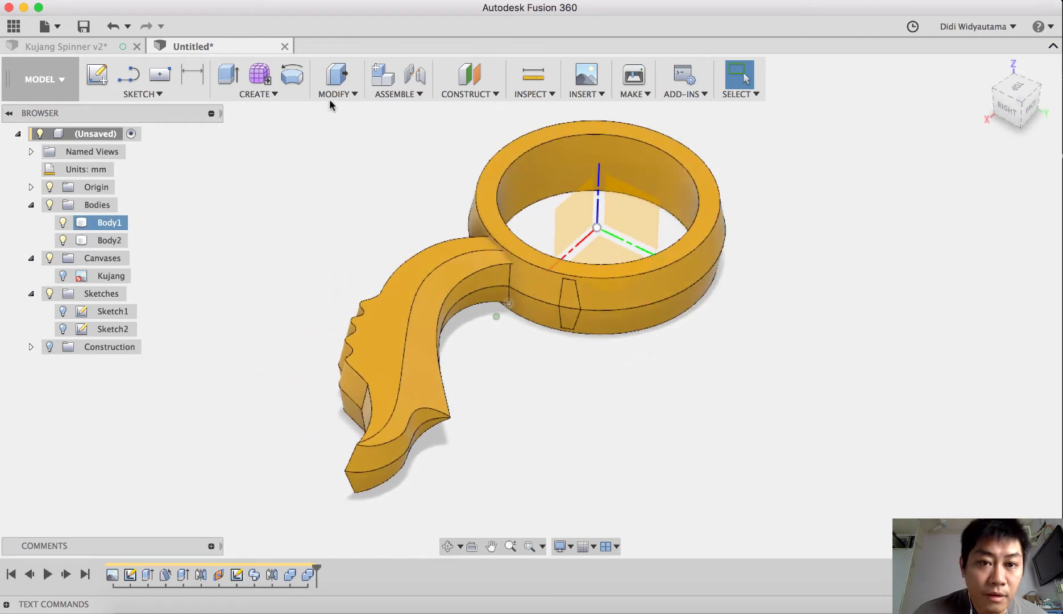
{"action": "left_click", "coordinate": [337, 96]}
{"action": "left_click", "coordinate": [347, 221]}
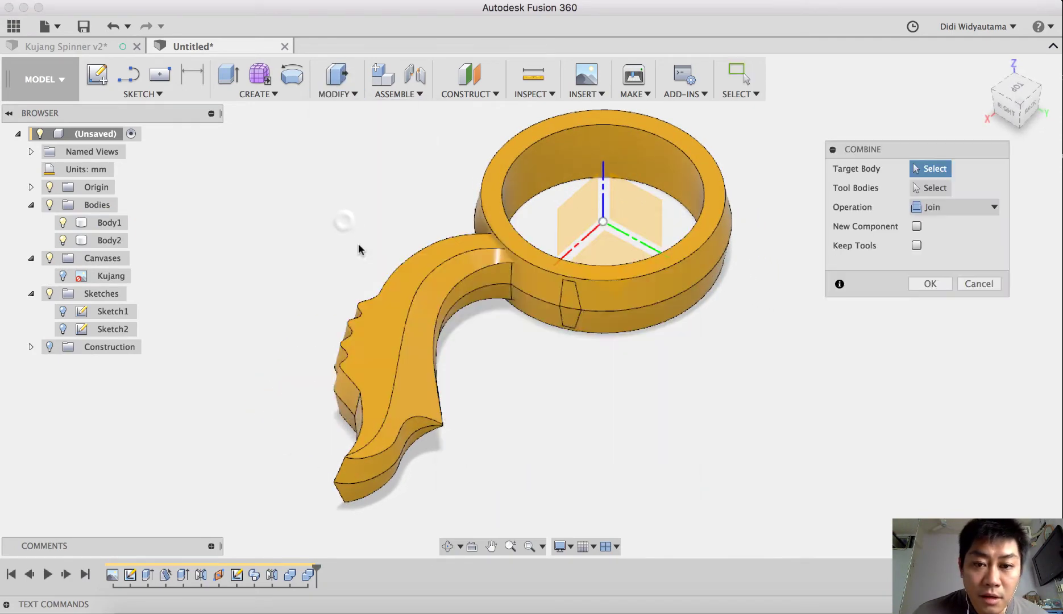
{"action": "left_click", "coordinate": [982, 284]}
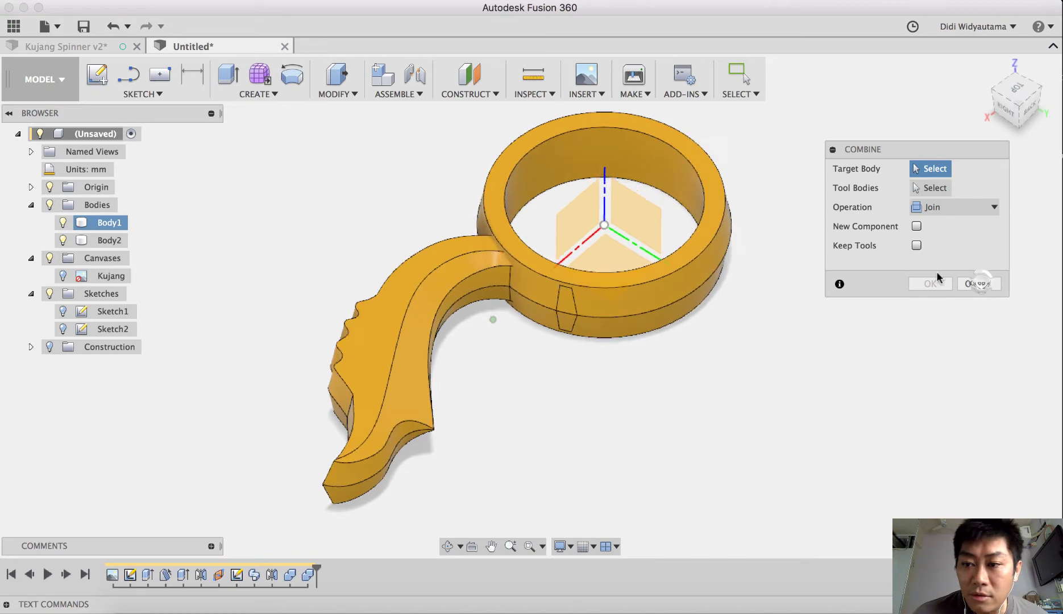
Create a full circular pattern of the blade body around the ring's vertical Z axis with a quantity of 2
{"action": "middle_click_drag", "start_coordinate": [991, 288], "coordinate": [232, 160], "text": "shift"}
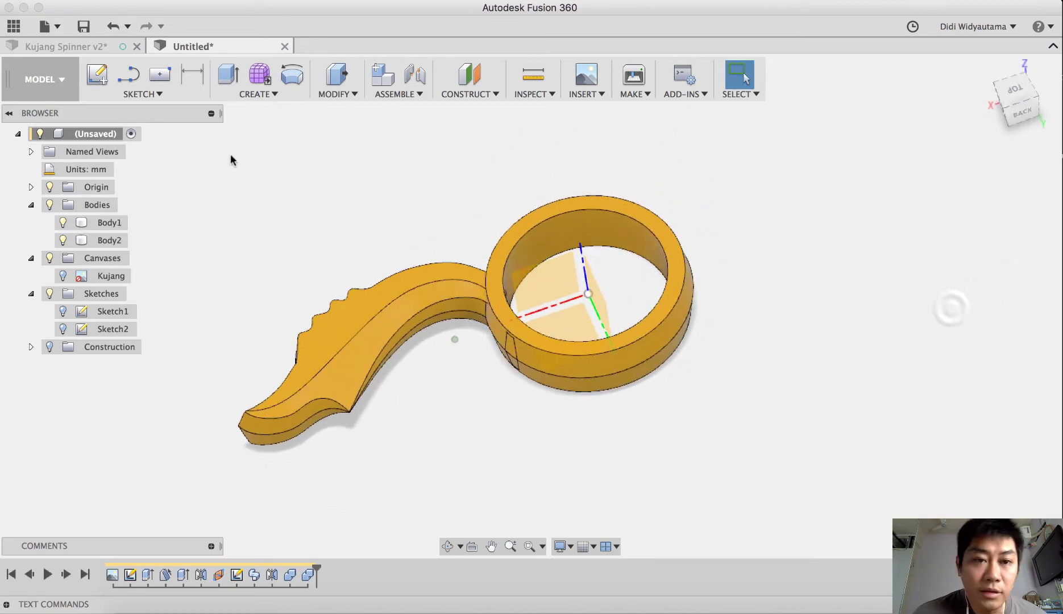
{"action": "left_click", "coordinate": [248, 94]}
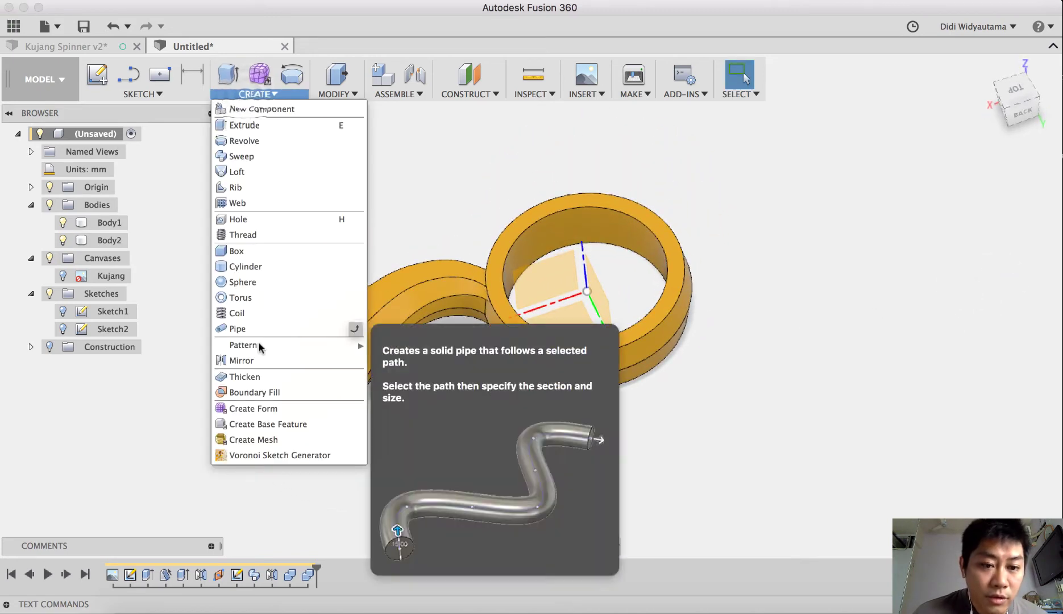
{"action": "mouse_move", "coordinate": [265, 348]}
{"action": "left_click", "coordinate": [393, 362]}
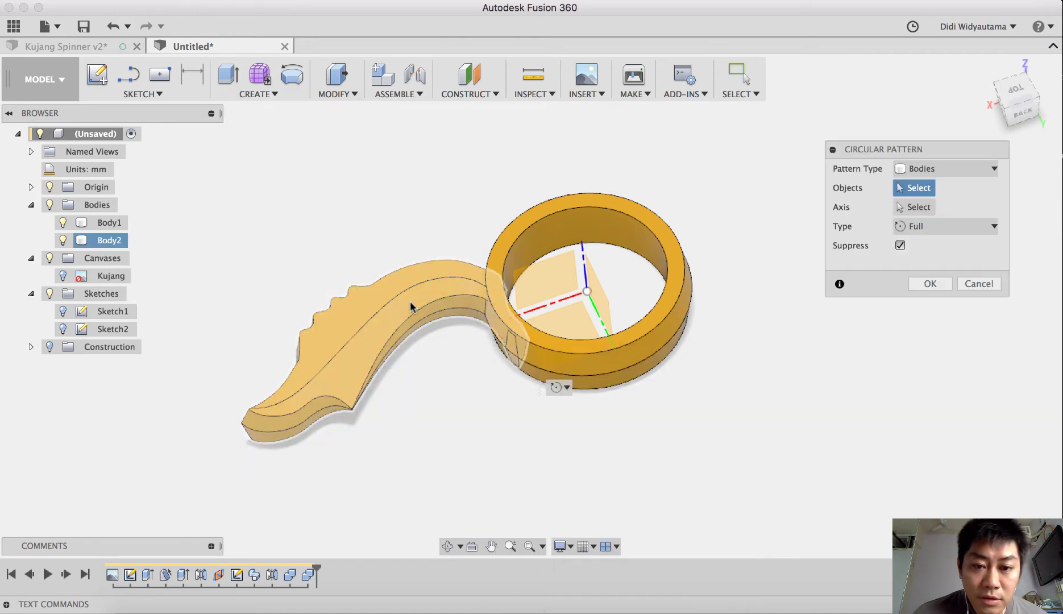
{"action": "left_click", "coordinate": [415, 305]}
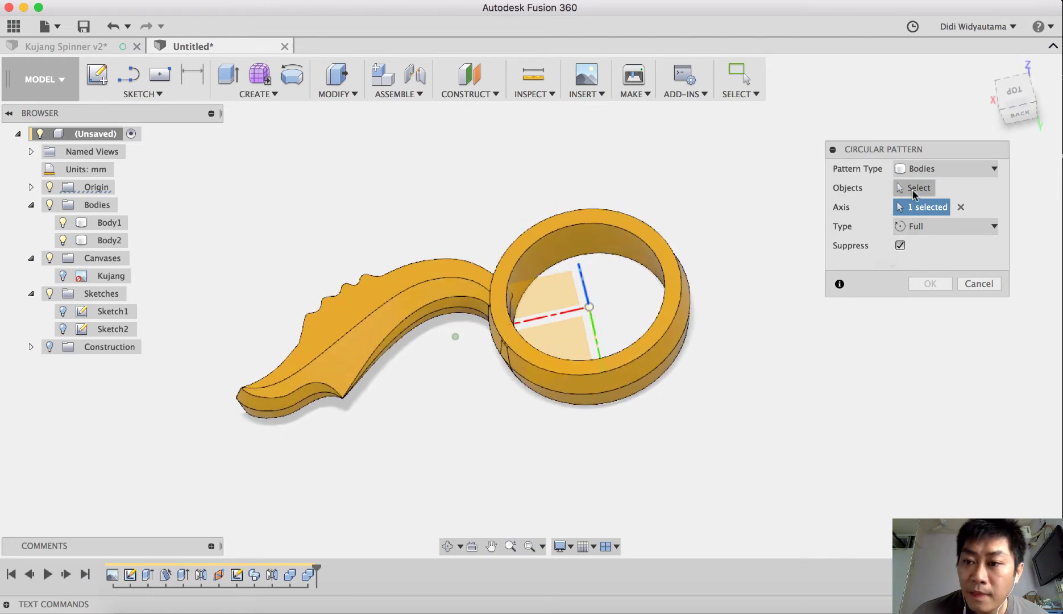
{"action": "left_click", "coordinate": [915, 191]}
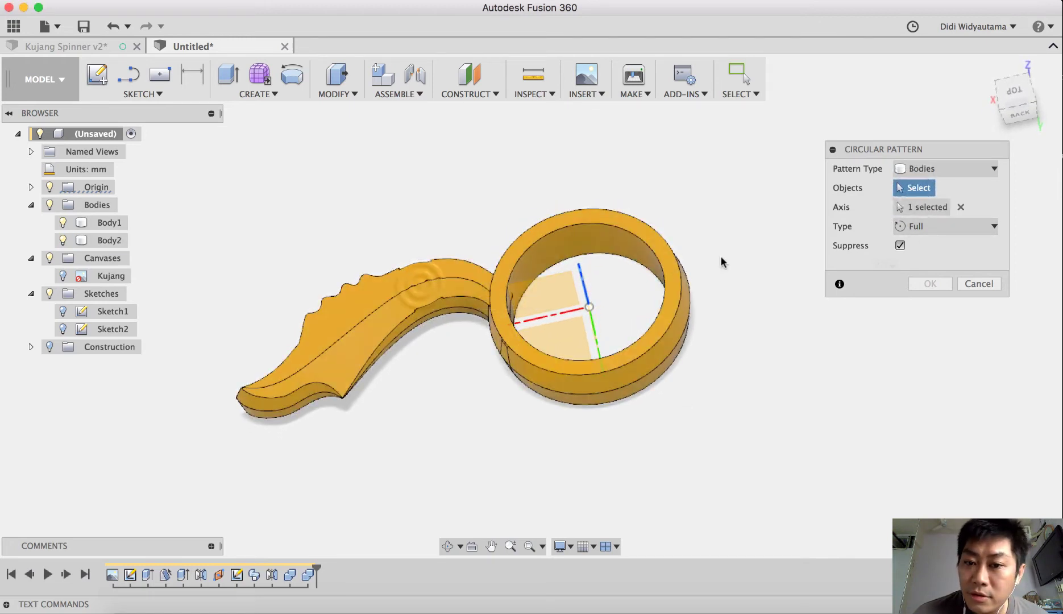
{"action": "middle_click_drag", "start_coordinate": [722, 262], "coordinate": [542, 289], "text": "shift"}
{"action": "left_click", "coordinate": [358, 329]}
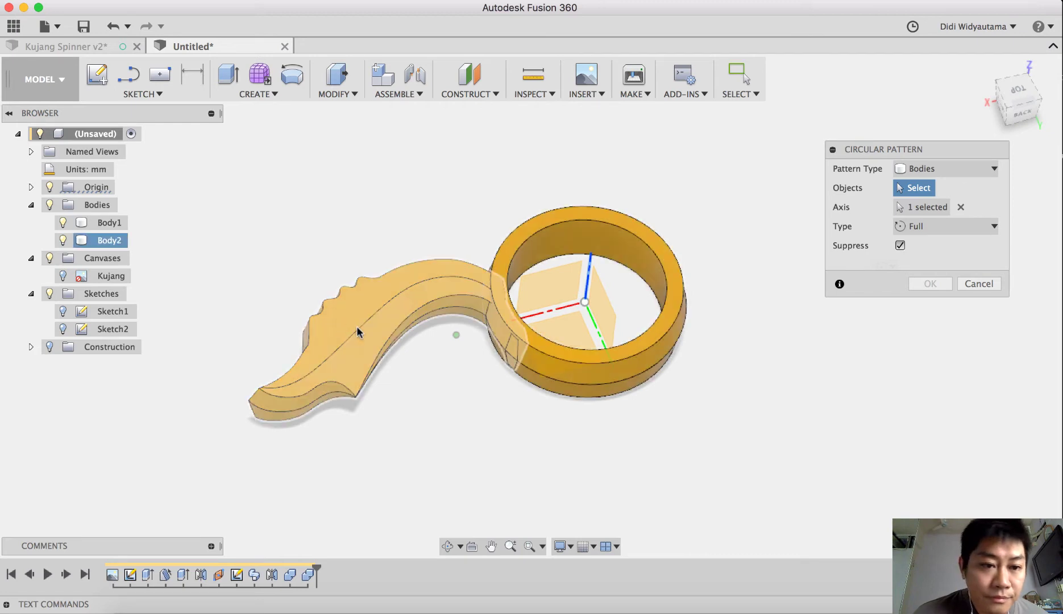
{"action": "left_click", "coordinate": [357, 331]}
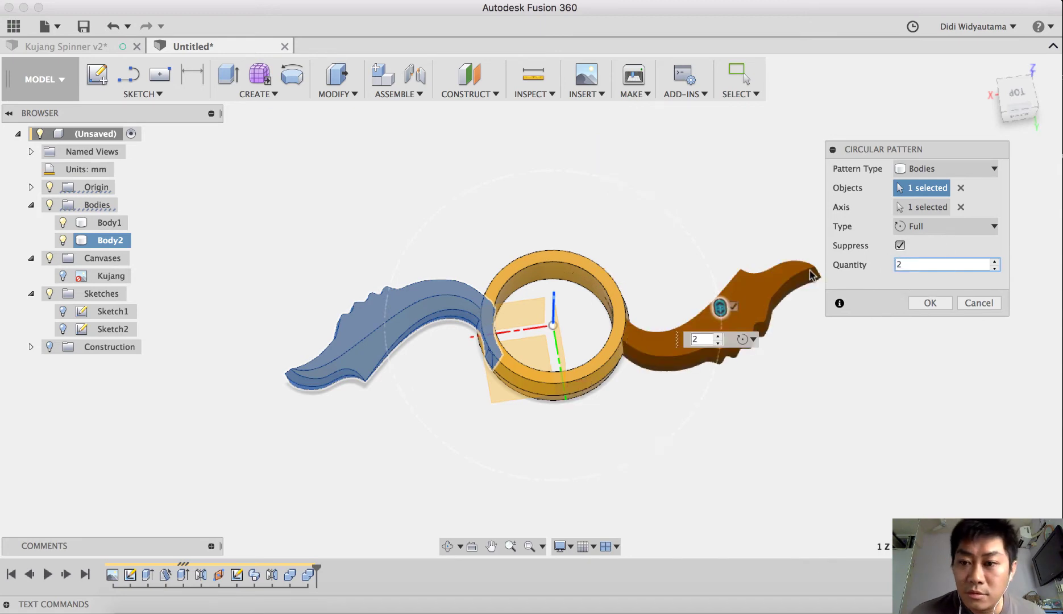
{"action": "left_click", "coordinate": [930, 303]}
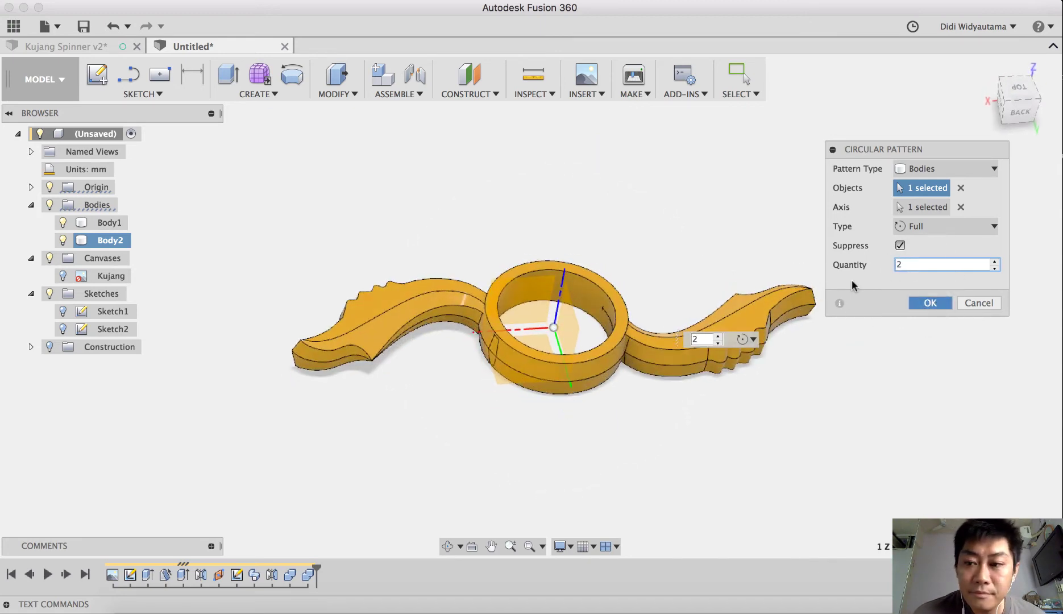
Combine the bearing ring with both blades into a single body using the Join operation
{"action": "left_click", "coordinate": [338, 93]}
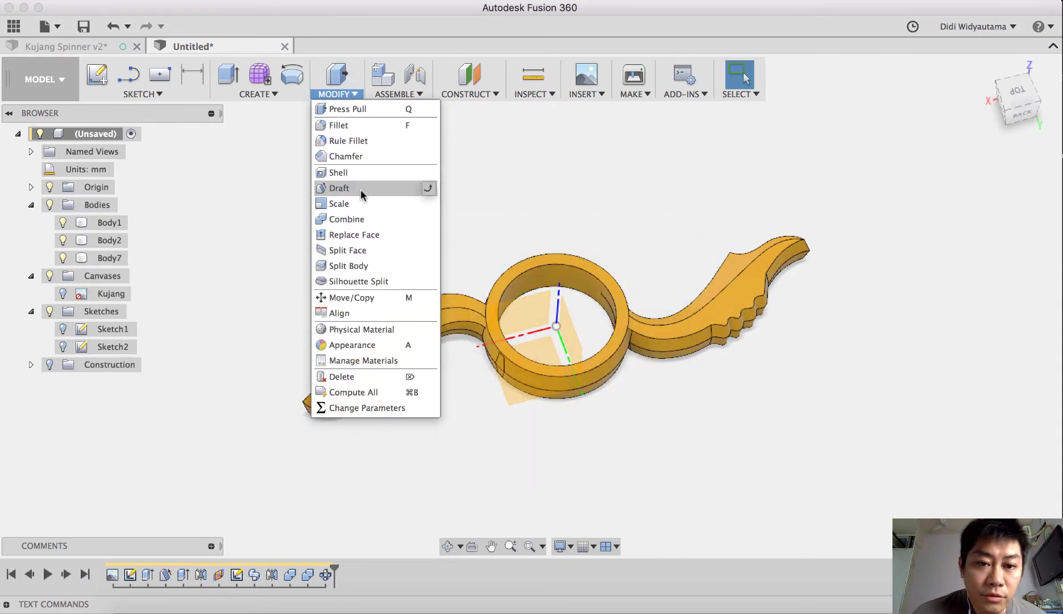
{"action": "left_click", "coordinate": [364, 220]}
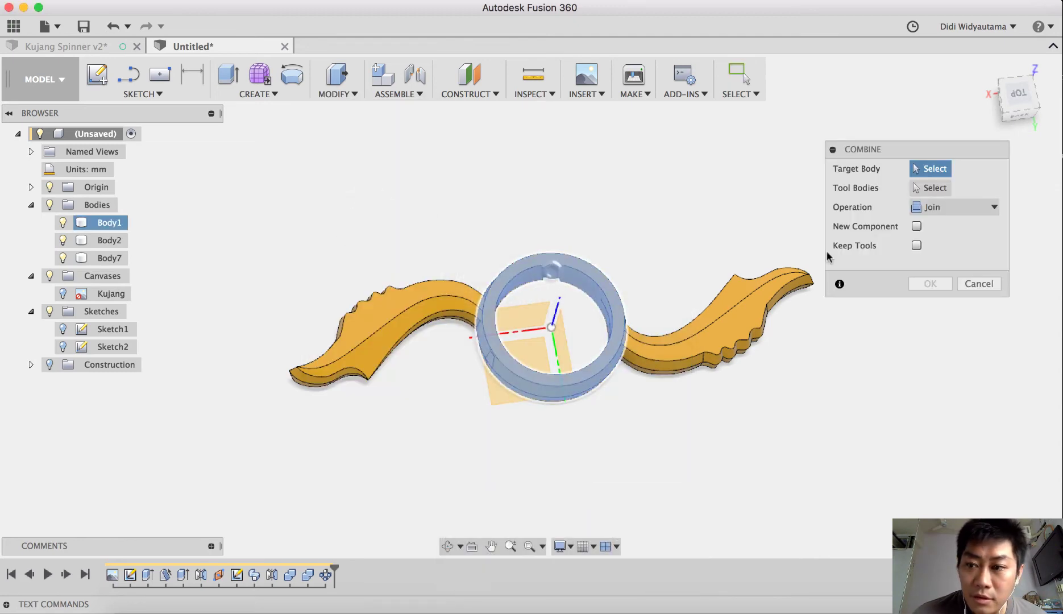
{"action": "left_click", "coordinate": [551, 277]}
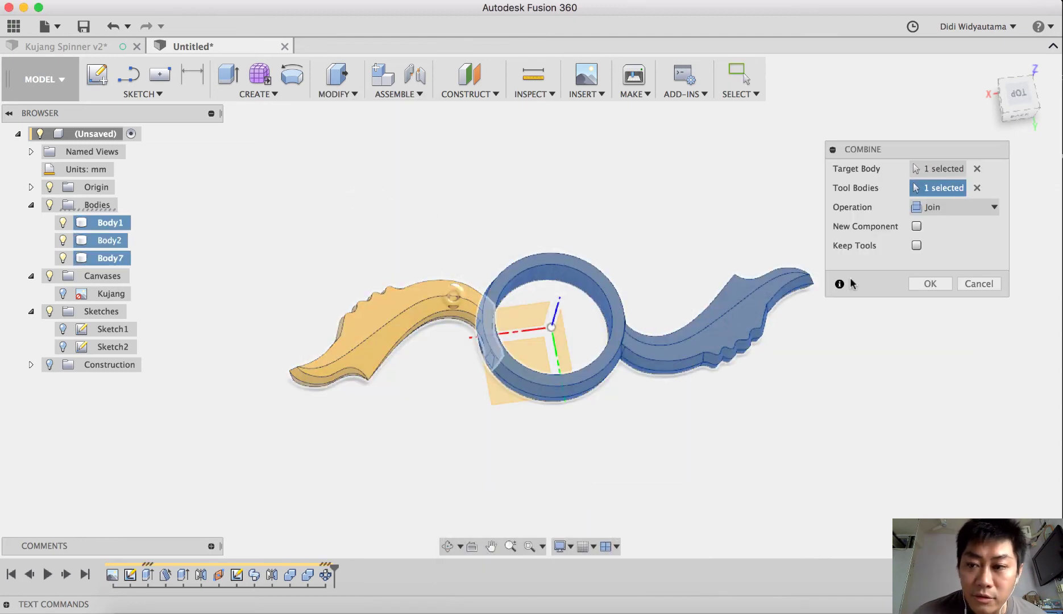
{"action": "left_click", "coordinate": [453, 300]}
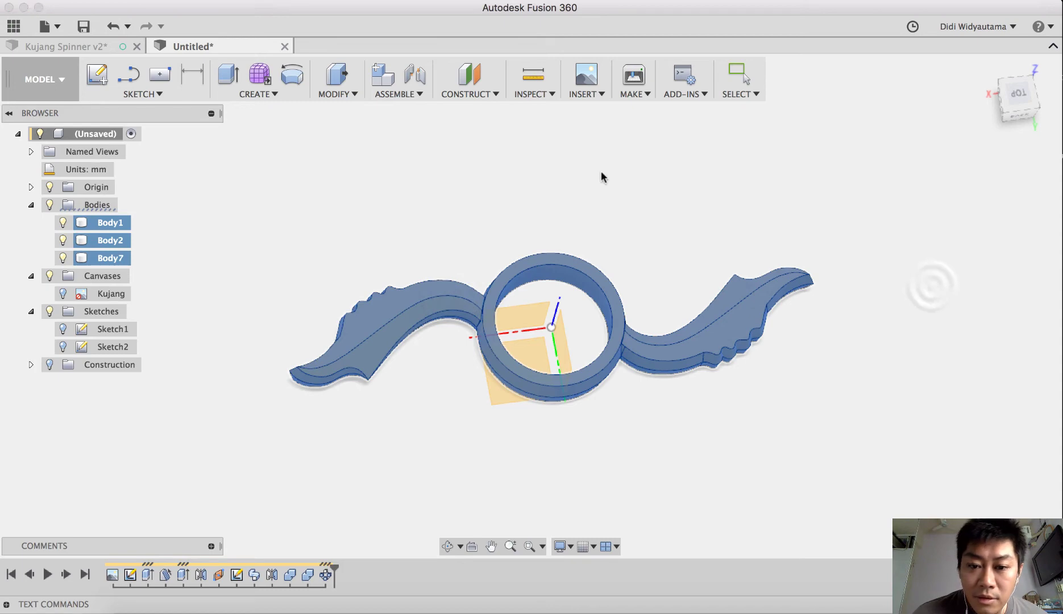
Fillet the two edges where the blade's serrated side meets the ring with an 8 mm constant radius
{"action": "middle_click_drag", "start_coordinate": [613, 173], "coordinate": [719, 237], "text": "shift"}
{"action": "scroll", "coordinate": [722, 237], "scroll_direction": "up", "scroll_amount": 5}
{"action": "scroll", "coordinate": [724, 233], "scroll_direction": "left", "scroll_amount": 10, "text": "shift"}
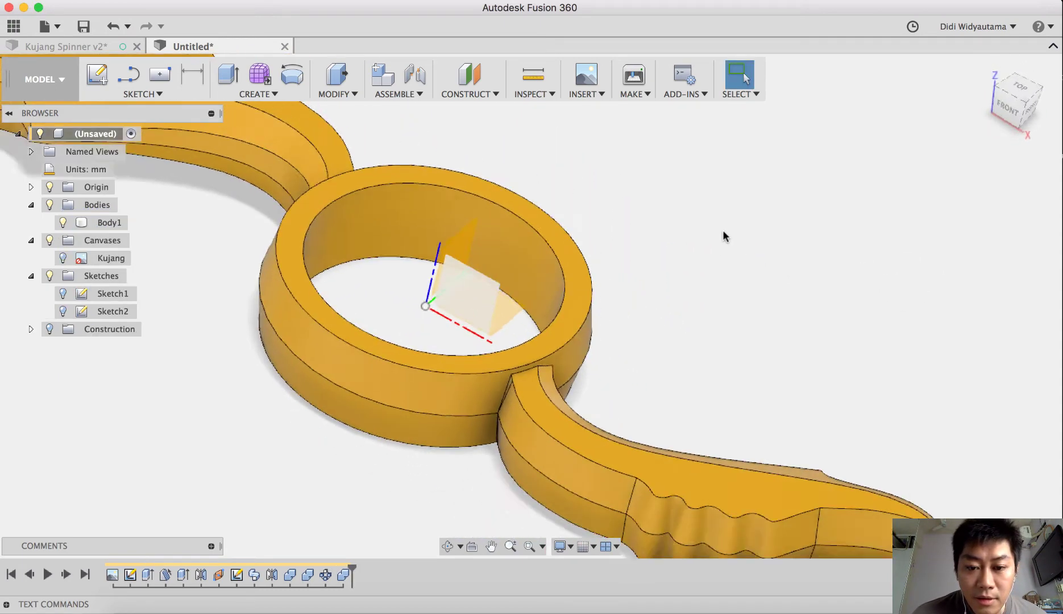
{"action": "scroll", "coordinate": [718, 233], "scroll_direction": "up", "scroll_amount": 4}
{"action": "key", "text": "f"}
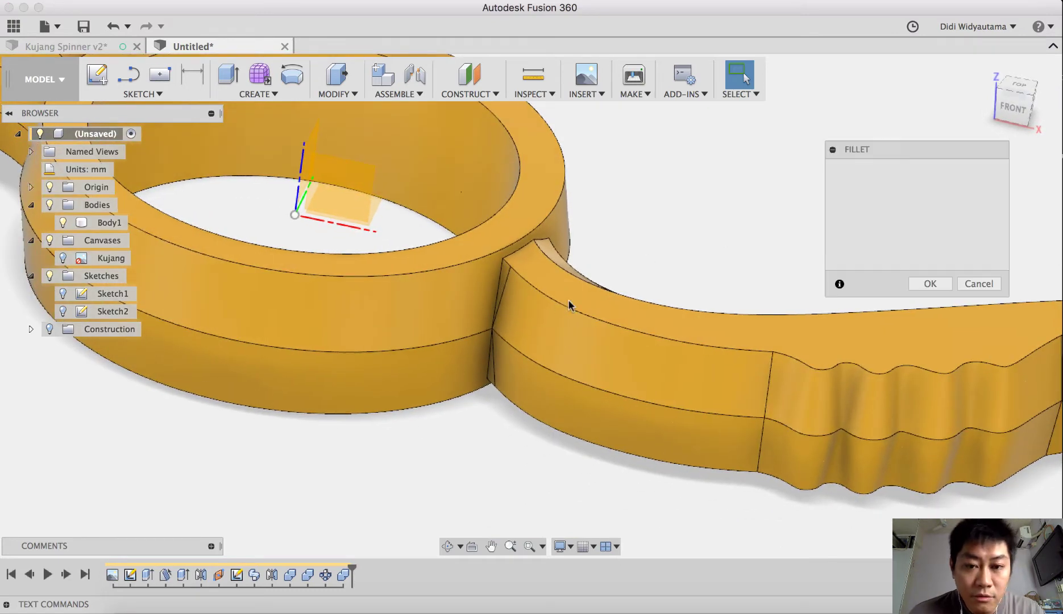
{"action": "key", "text": "Escape"}
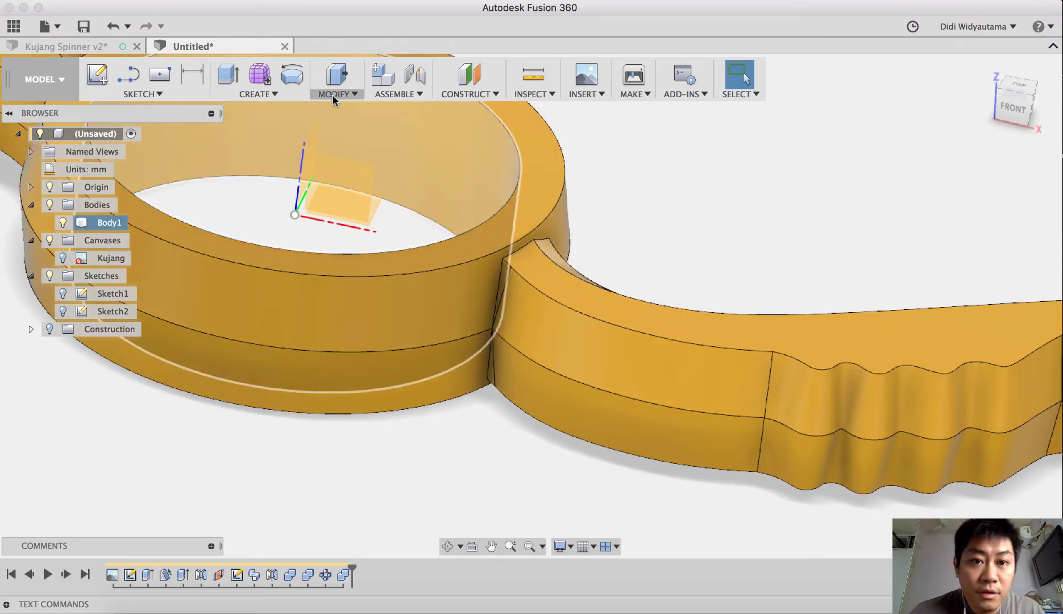
{"action": "left_click", "coordinate": [334, 94]}
{"action": "left_click", "coordinate": [342, 123]}
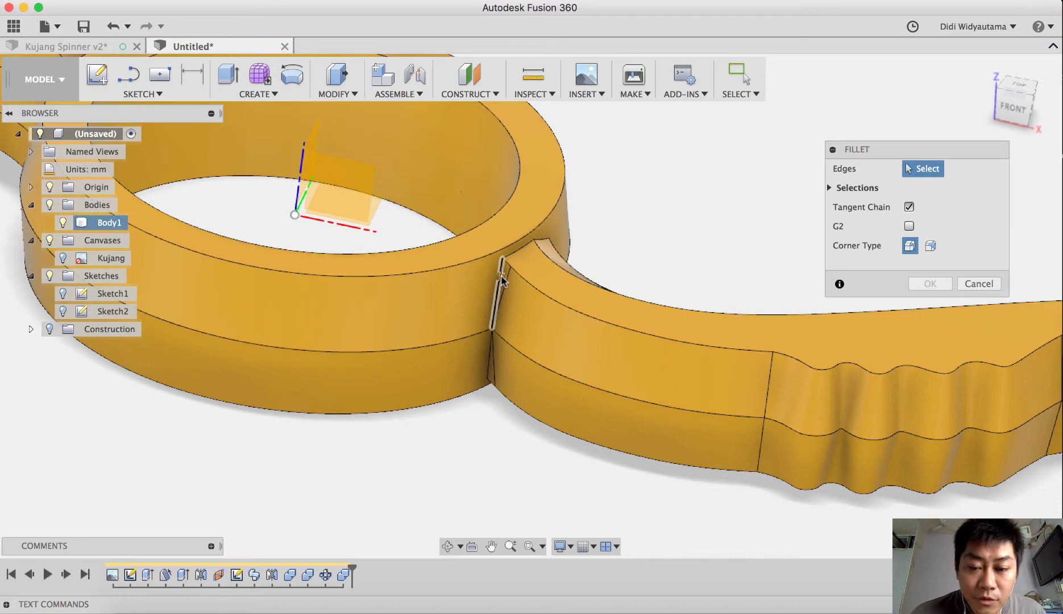
{"action": "left_click", "coordinate": [498, 301]}
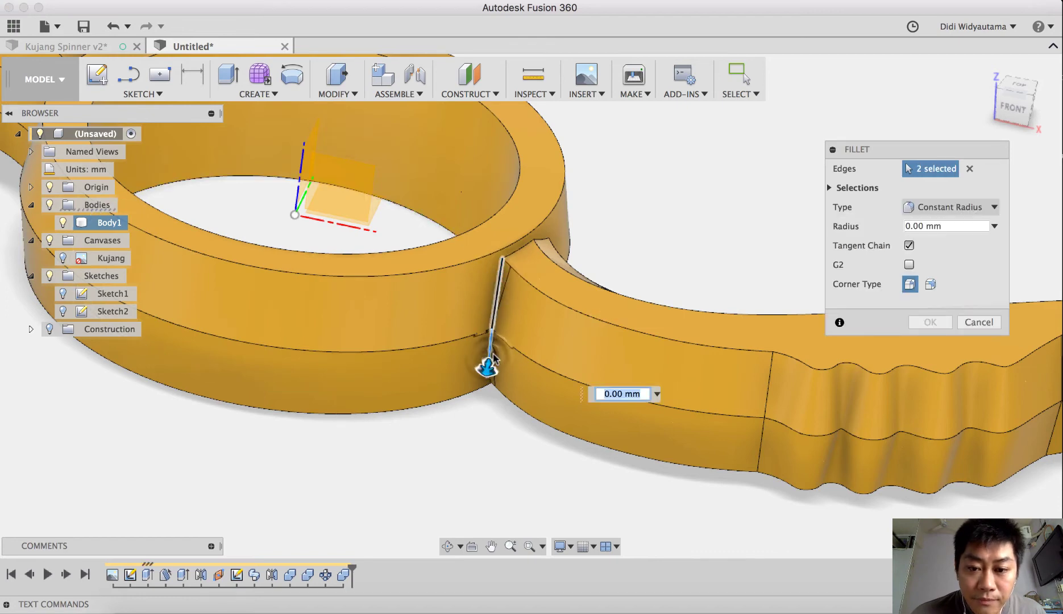
{"action": "type", "text": "8"}
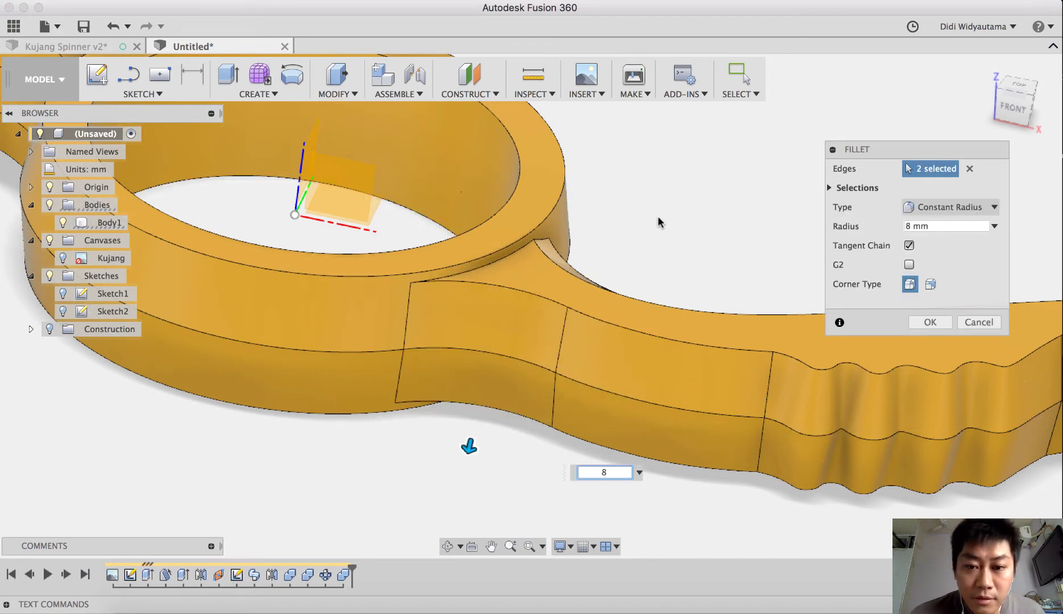
{"action": "scroll", "coordinate": [663, 225], "scroll_direction": "right", "scroll_amount": 5, "text": "shift"}
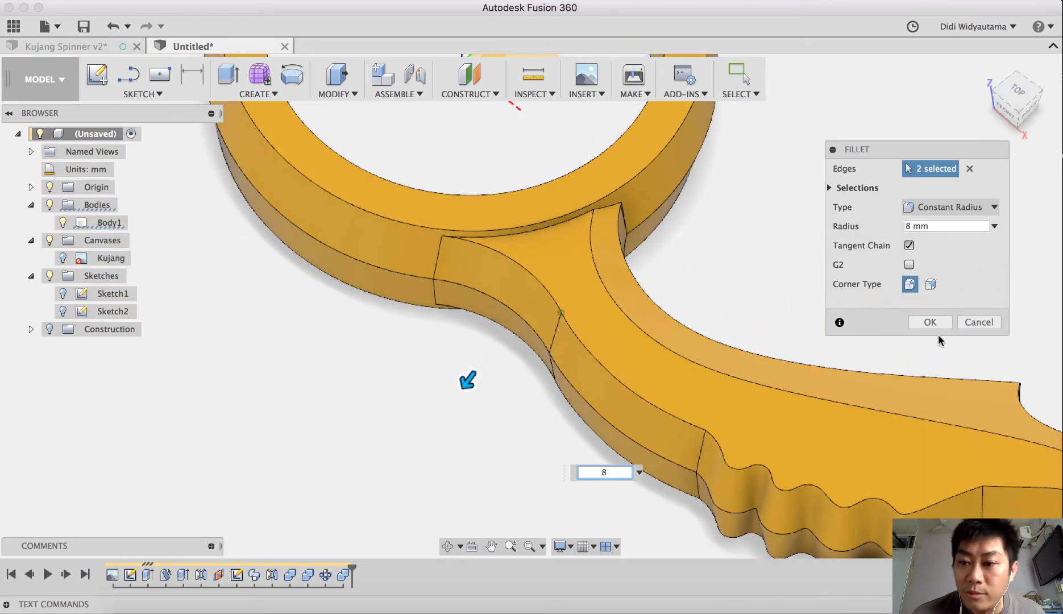
{"action": "scroll", "coordinate": [935, 321], "scroll_direction": "right", "scroll_amount": 10, "text": "shift"}
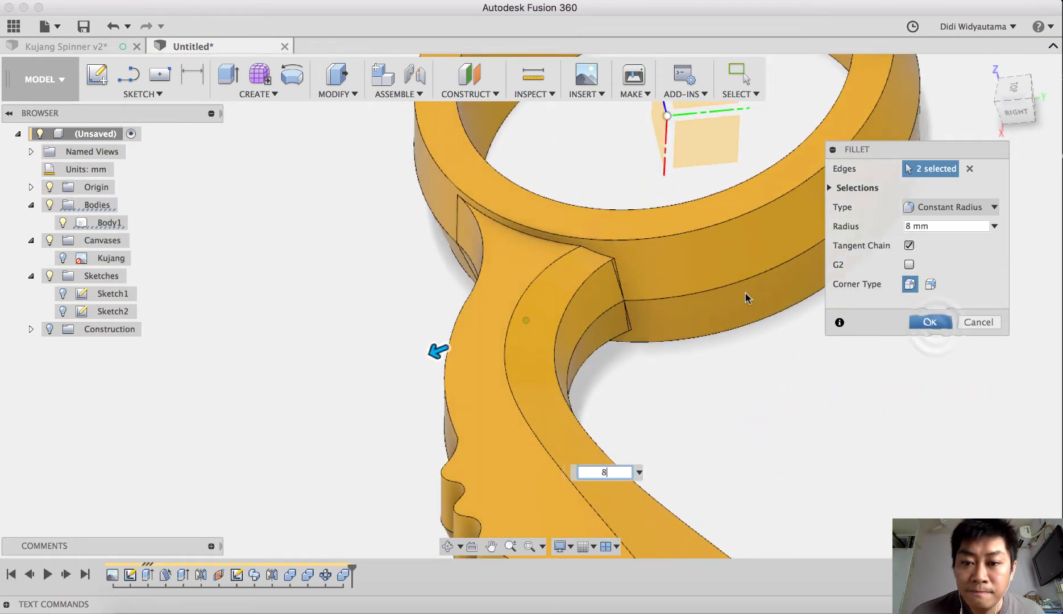
{"action": "scroll", "coordinate": [688, 337], "scroll_direction": "right", "scroll_amount": 10, "text": "shift"}
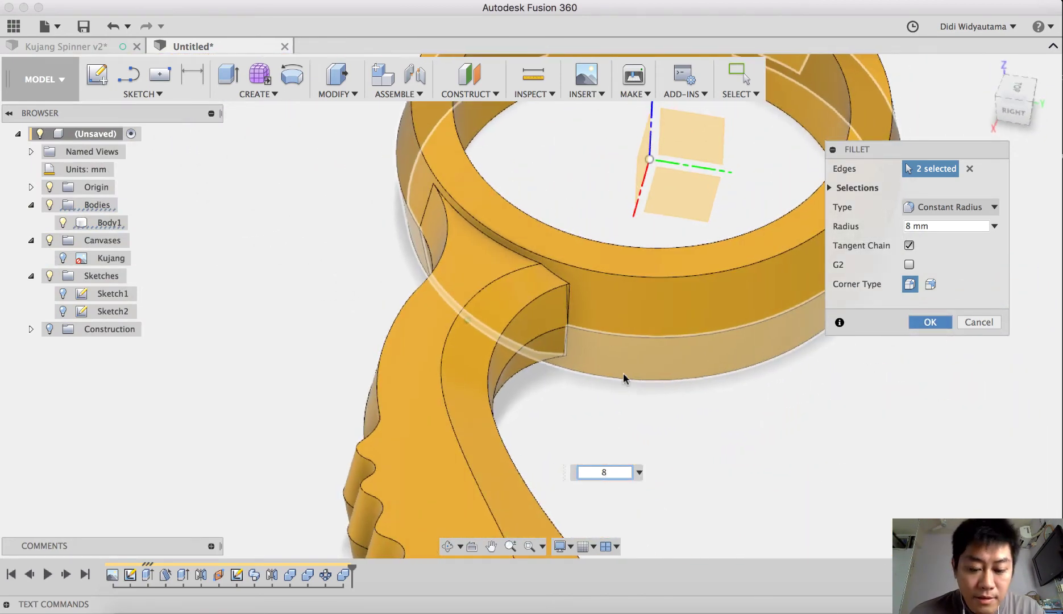
{"action": "key", "text": "Return"}
Fillet the two edges where the blade's smooth concave side meets the ring with a 4 mm constant radius
{"action": "key", "text": "f"}
{"action": "left_click", "coordinate": [568, 327]}
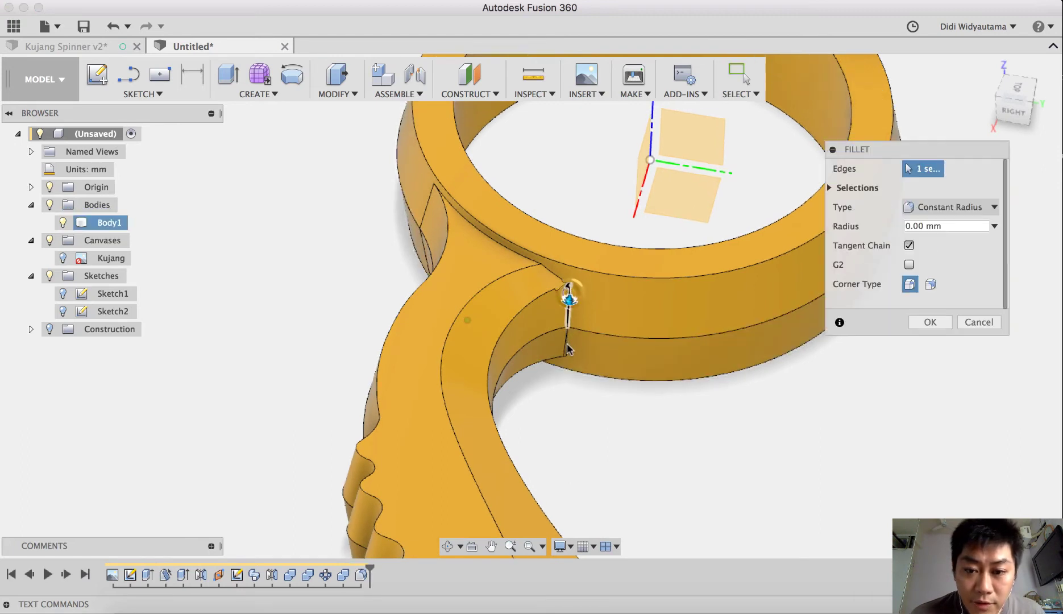
{"action": "left_click", "coordinate": [604, 371]}
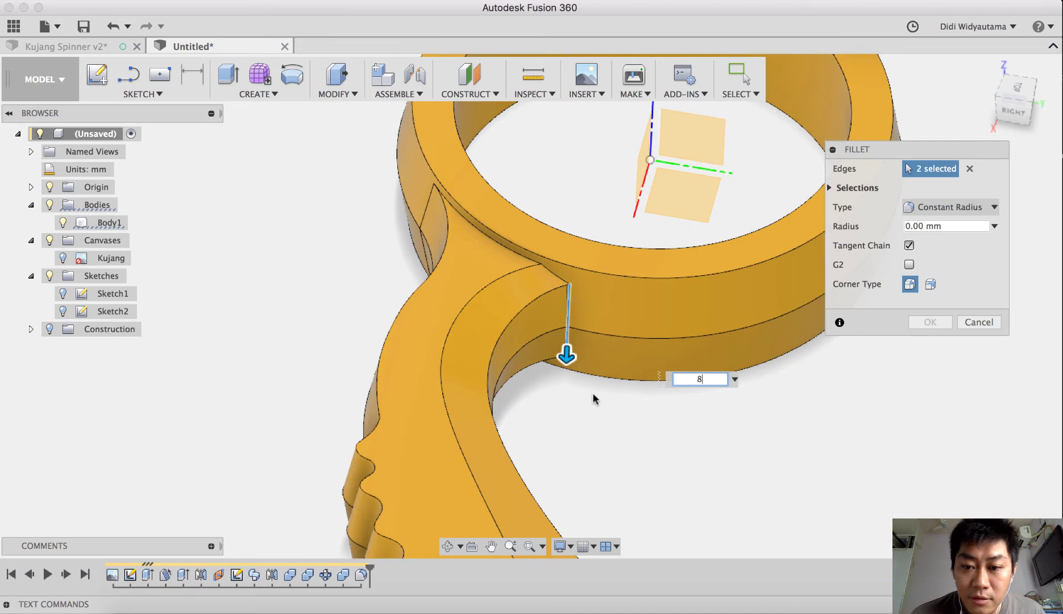
{"action": "type", "text": "8"}
{"action": "scroll", "coordinate": [593, 399], "scroll_direction": "down", "scroll_amount": 5, "text": "shift"}
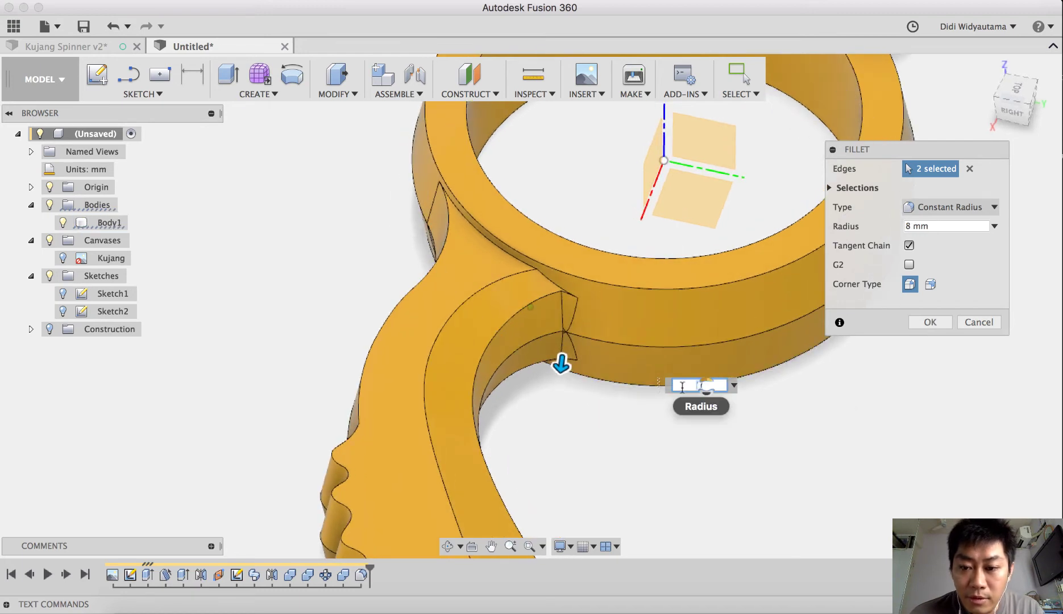
{"action": "type", "text": "5"}
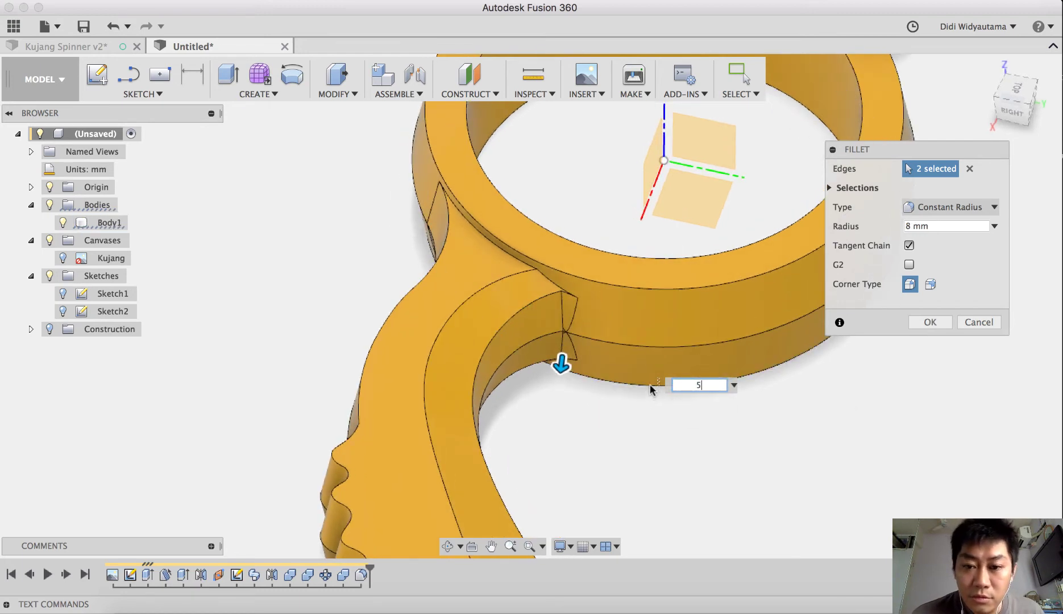
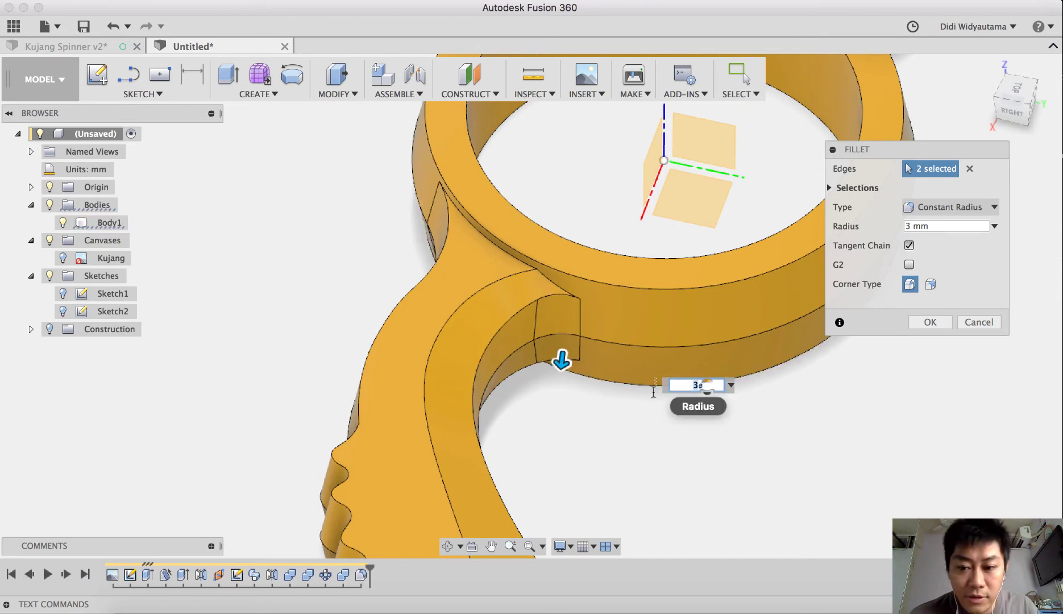
{"action": "type", "text": "4"}
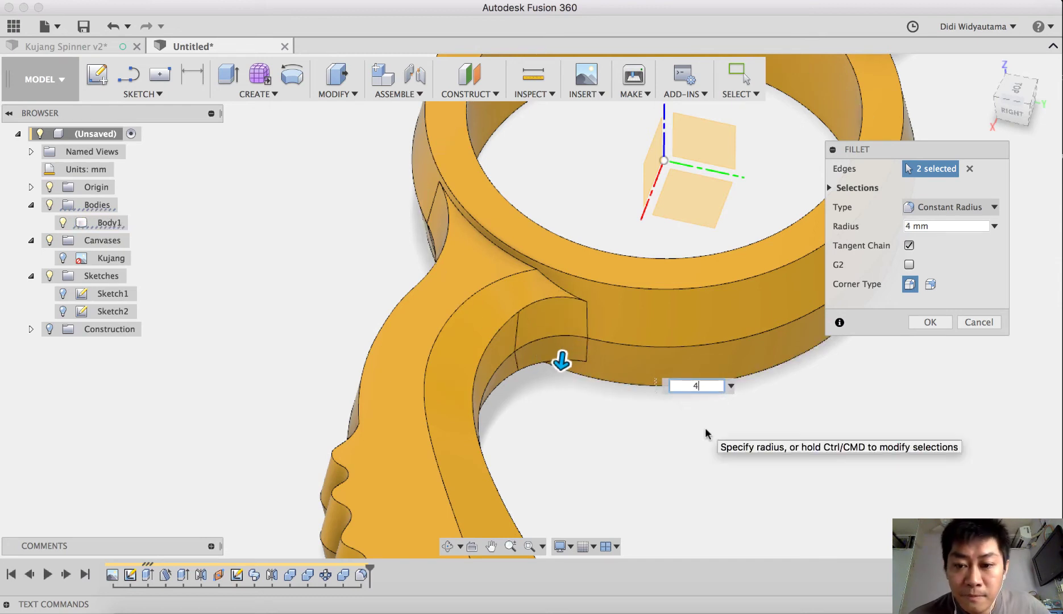
{"action": "type", "text": "."}
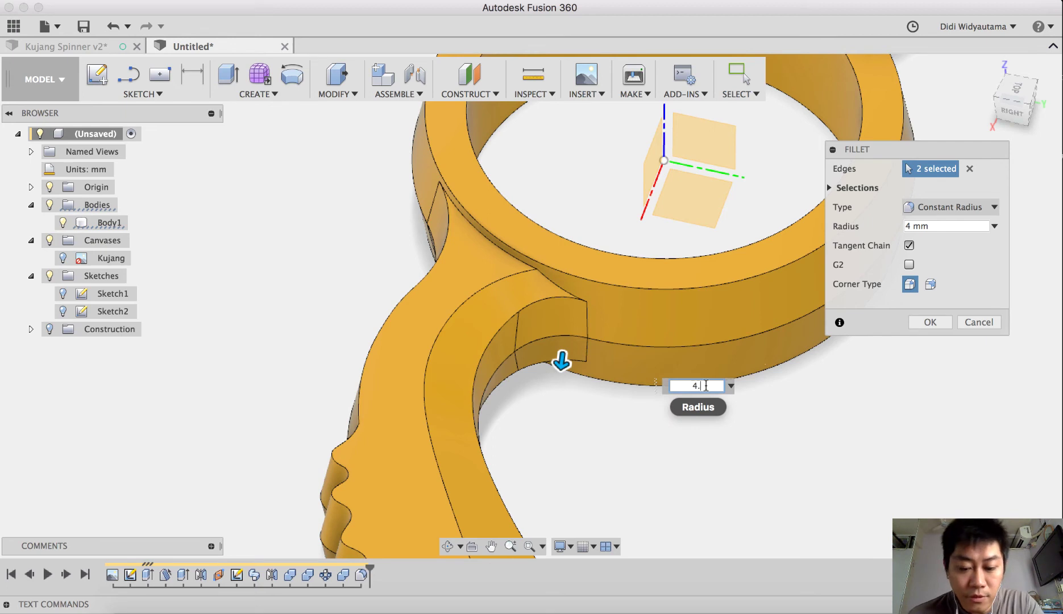
{"action": "type", "text": "5"}
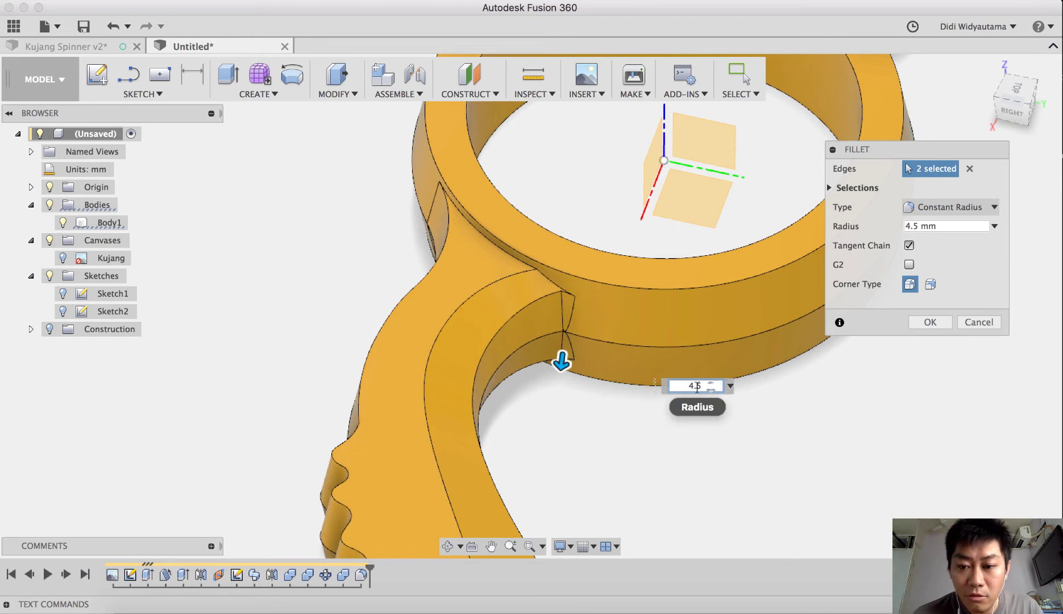
{"action": "left_click_drag", "start_coordinate": [695, 387], "coordinate": [685, 387]}
{"action": "type", "text": "40"}
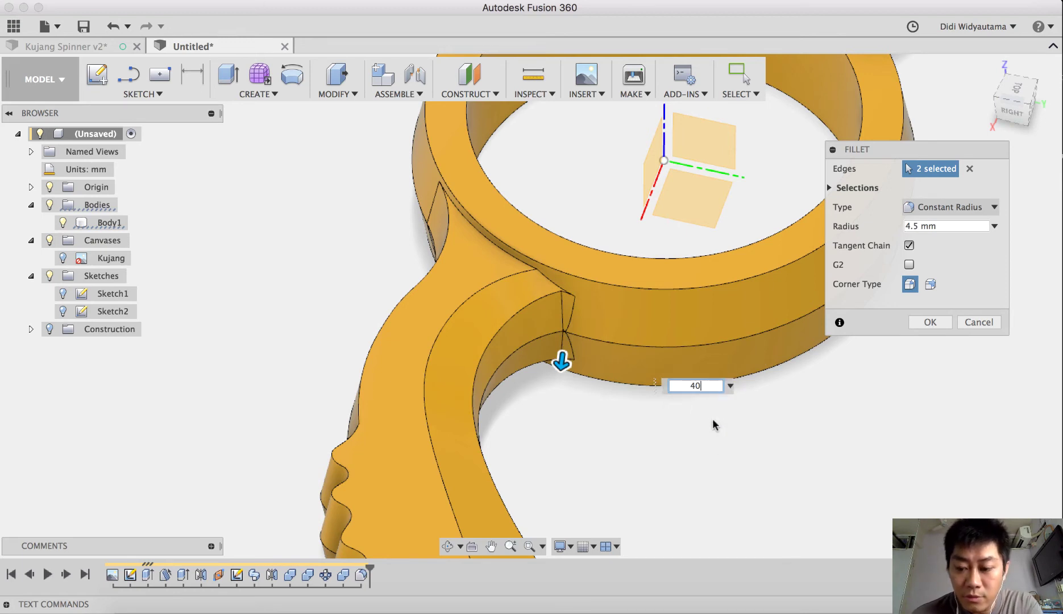
{"action": "key", "text": "BackSpace"}
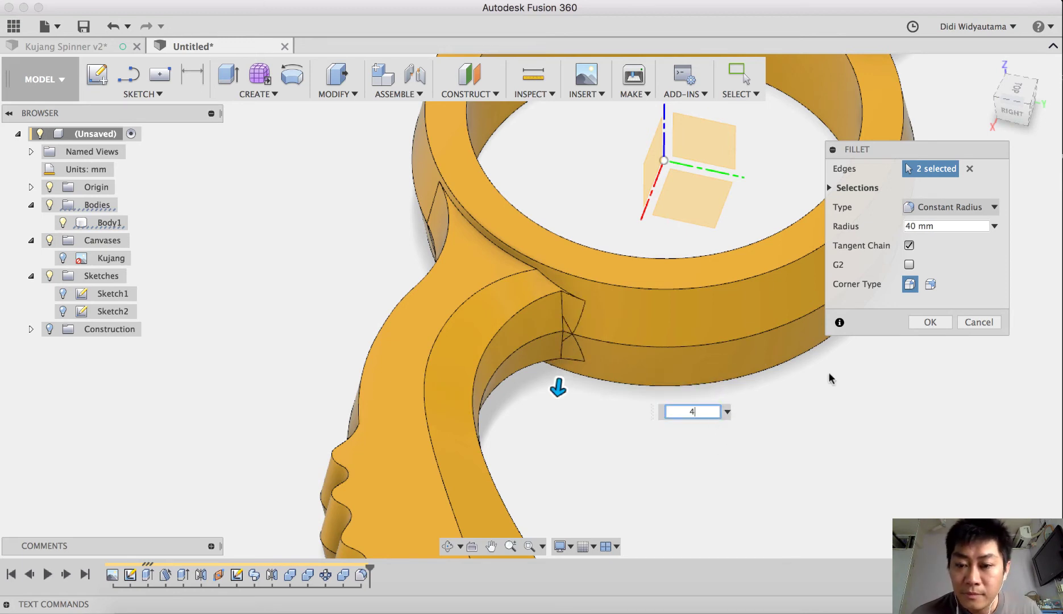
{"action": "left_click", "coordinate": [931, 322]}
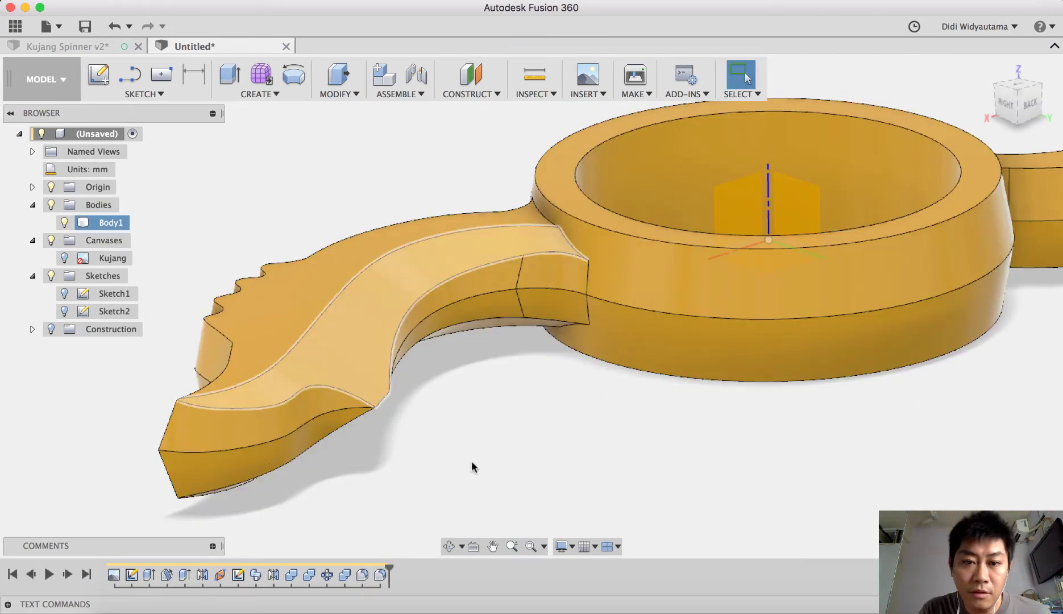
Fillet the short upper edge where the blade's sloped bevel meets the ring with a 2.5 mm radius
{"action": "middle_click_drag", "start_coordinate": [505, 449], "coordinate": [517, 459], "text": "shift"}
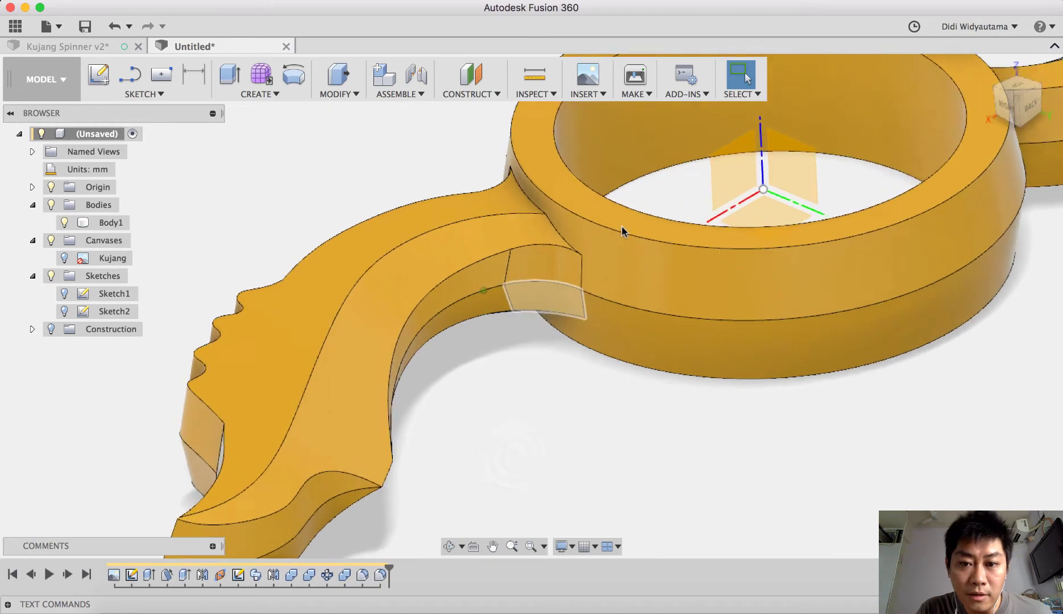
{"action": "scroll", "coordinate": [629, 181], "scroll_direction": "up", "scroll_amount": 3}
{"action": "middle_click_drag", "start_coordinate": [572, 320], "coordinate": [560, 341], "text": "shift"}
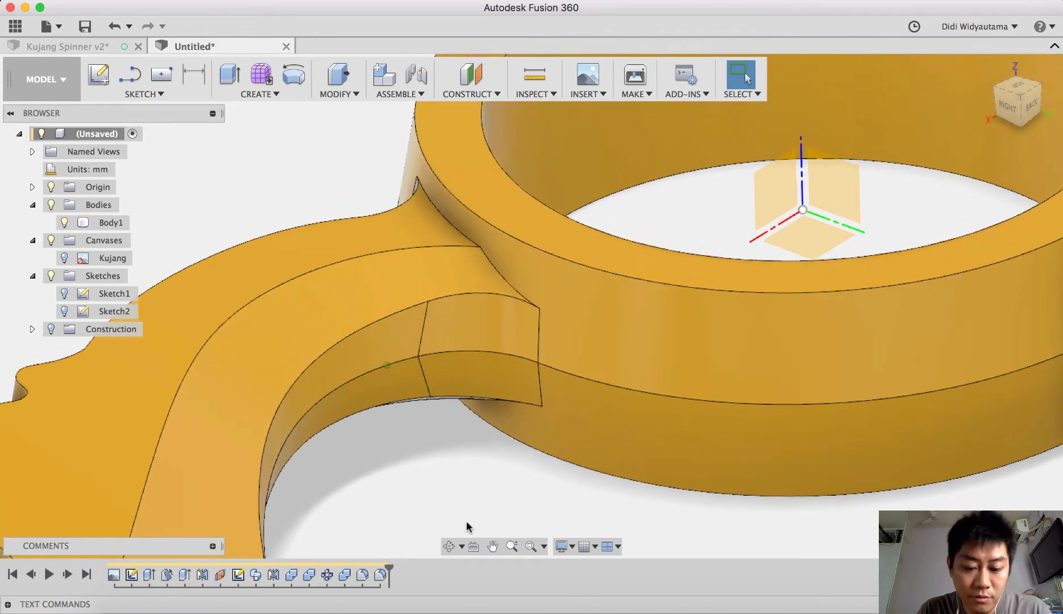
{"action": "key", "text": "f"}
{"action": "left_click", "coordinate": [506, 277]}
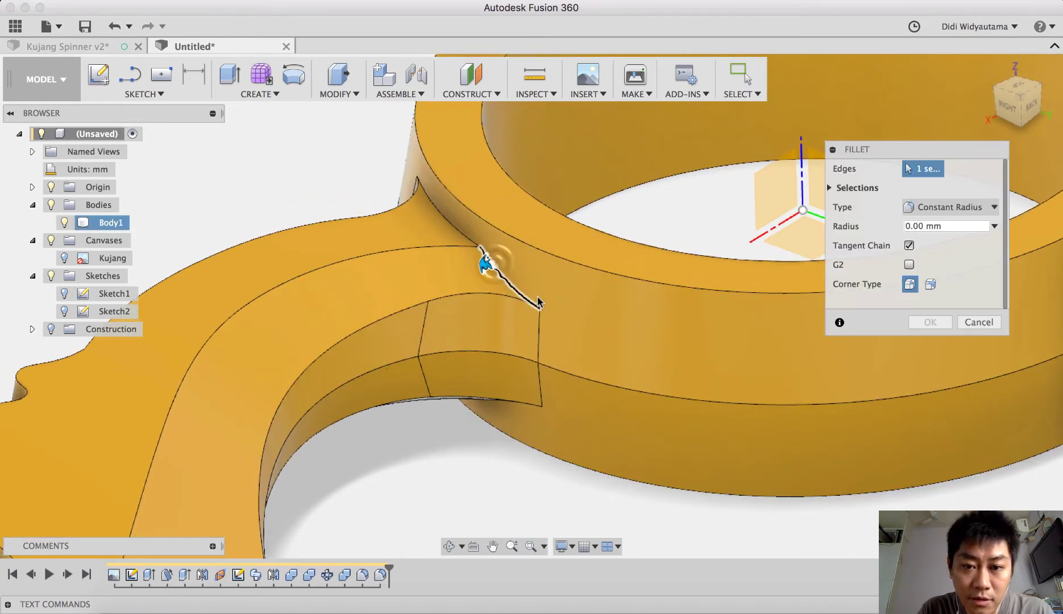
{"action": "type", "text": "2"}
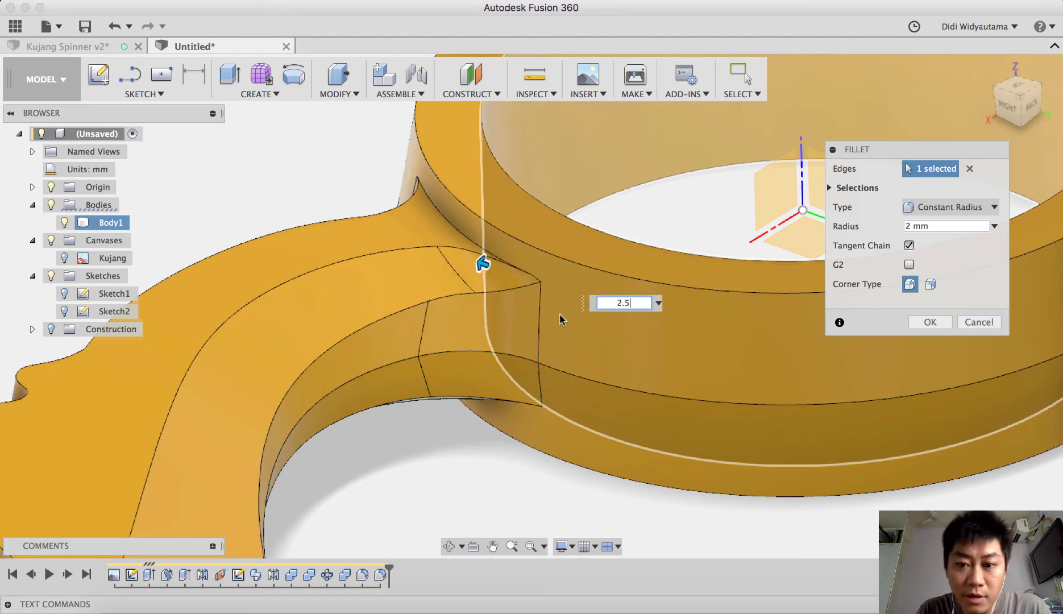
{"action": "type", "text": ".5"}
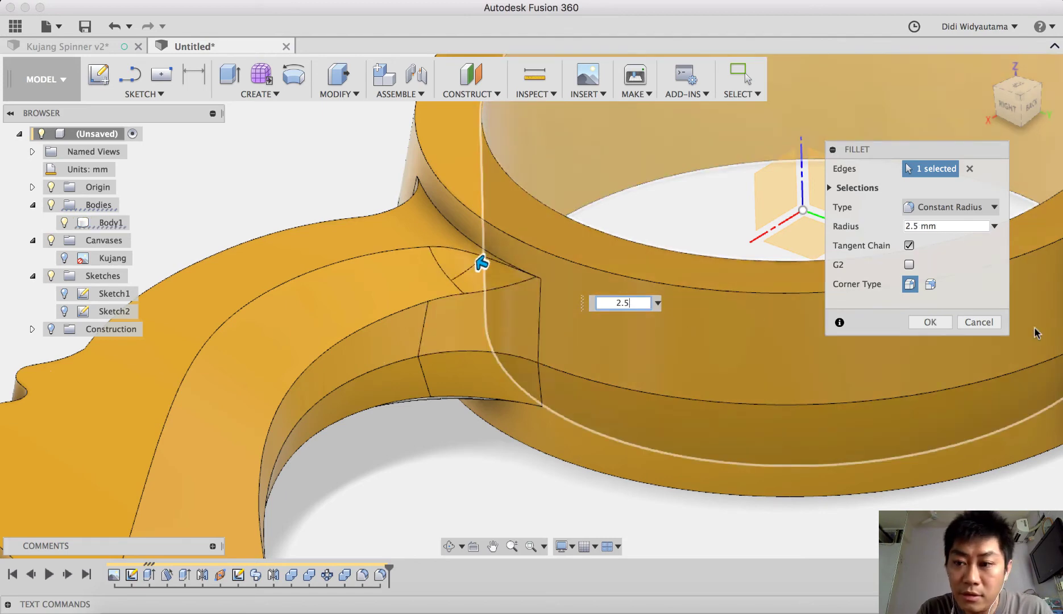
{"action": "left_click", "coordinate": [930, 322]}
Fillet the whole upper edge between the blade and the ring with a 5 mm constant radius
{"action": "key", "text": "f"}
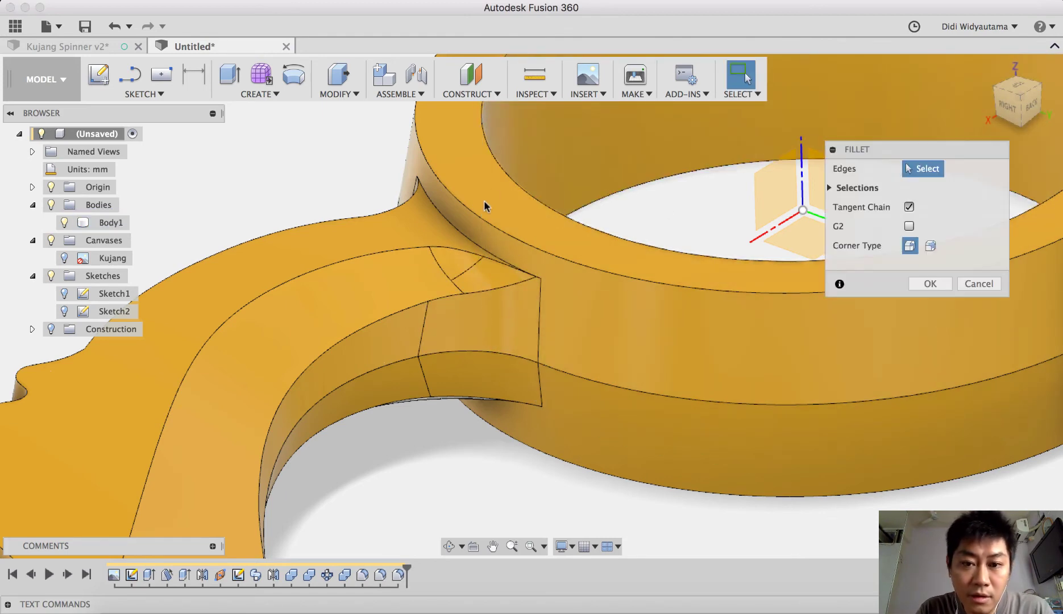
{"action": "left_click", "coordinate": [500, 245]}
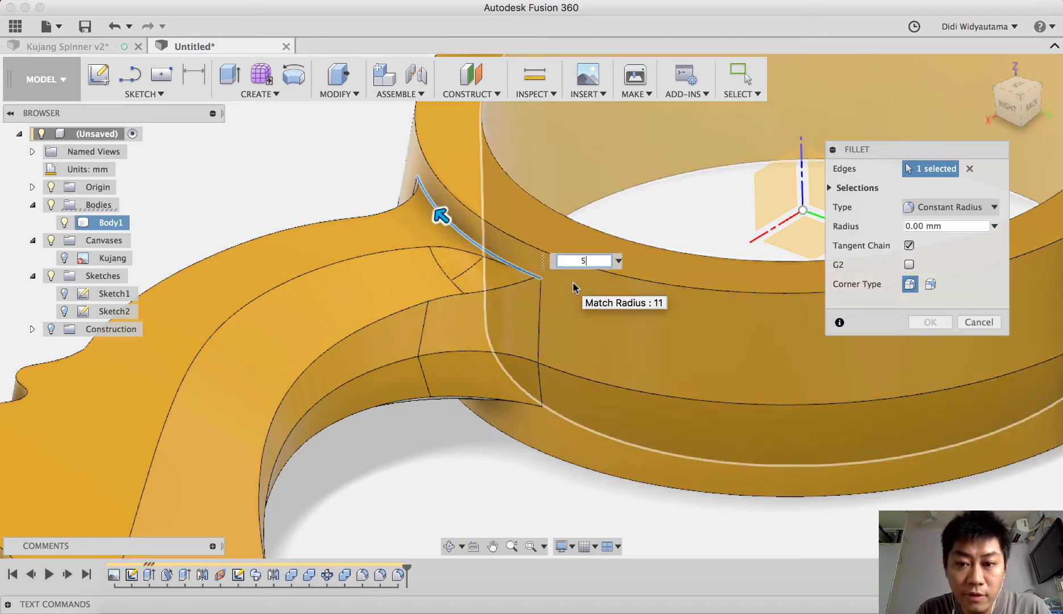
{"action": "key", "text": "Return"}
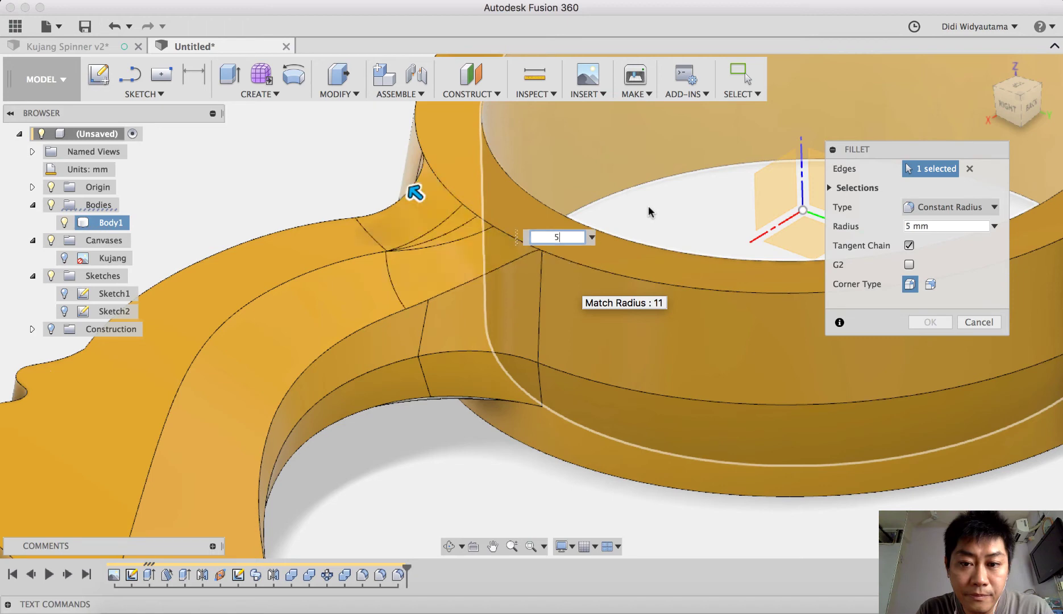
{"action": "scroll", "coordinate": [776, 287], "scroll_direction": "down", "scroll_amount": 5, "text": "shift"}
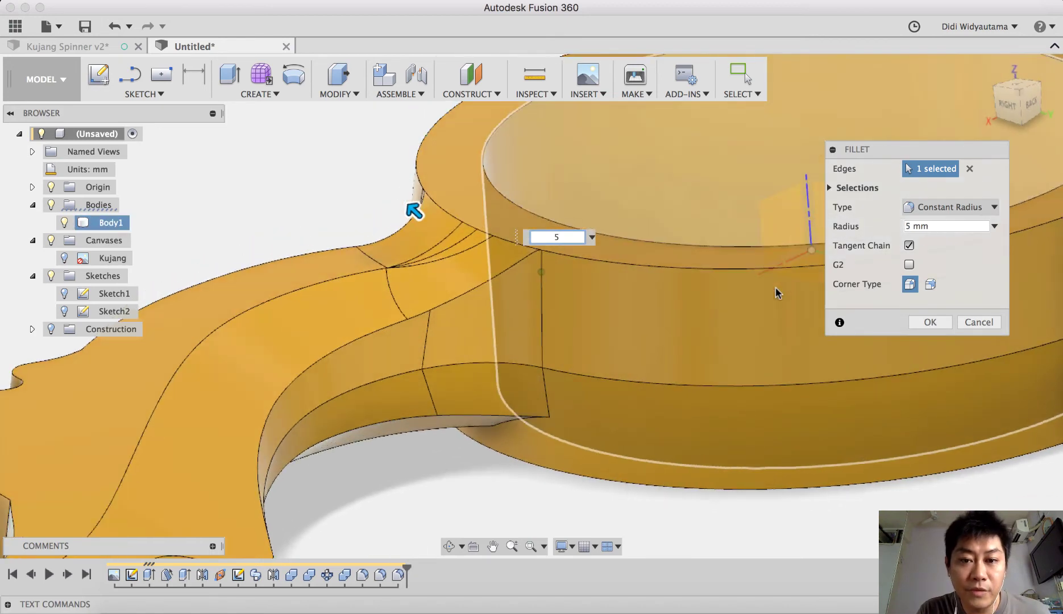
{"action": "left_click", "coordinate": [923, 324]}
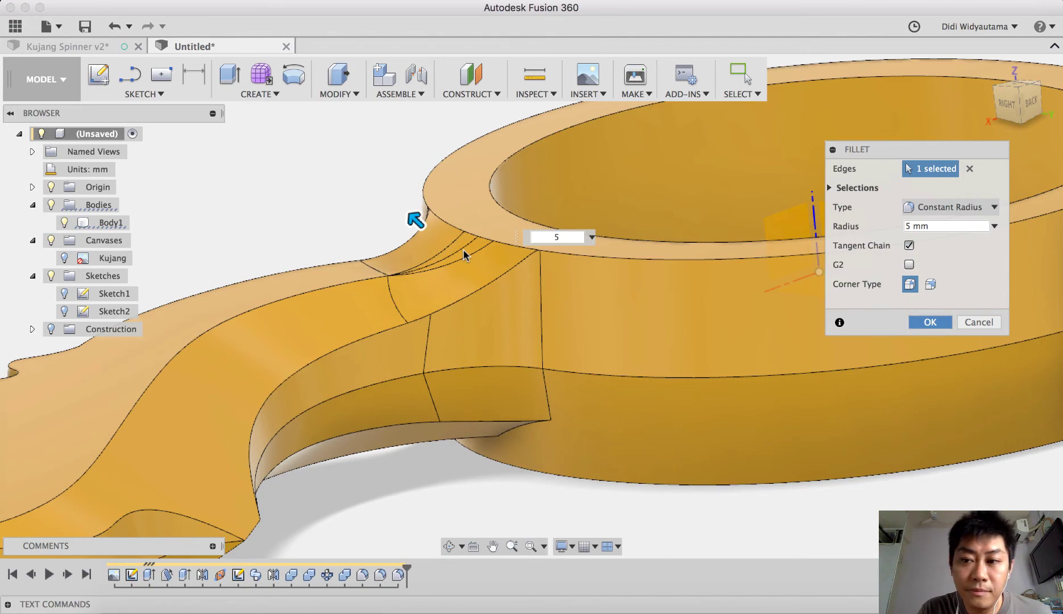
Fillet the short edge where the bevel on the blade's underside meets the ring with a 2.5 mm radius
{"action": "scroll", "coordinate": [541, 263], "scroll_direction": "left", "scroll_amount": 10, "text": "shift"}
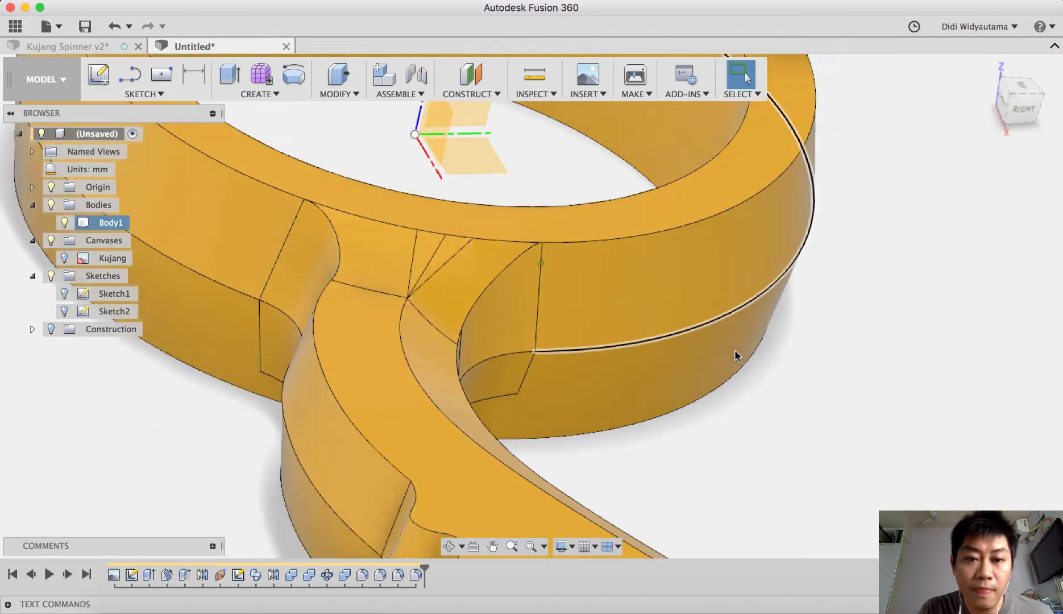
{"action": "scroll", "coordinate": [736, 355], "scroll_direction": "down", "scroll_amount": 15, "text": "shift"}
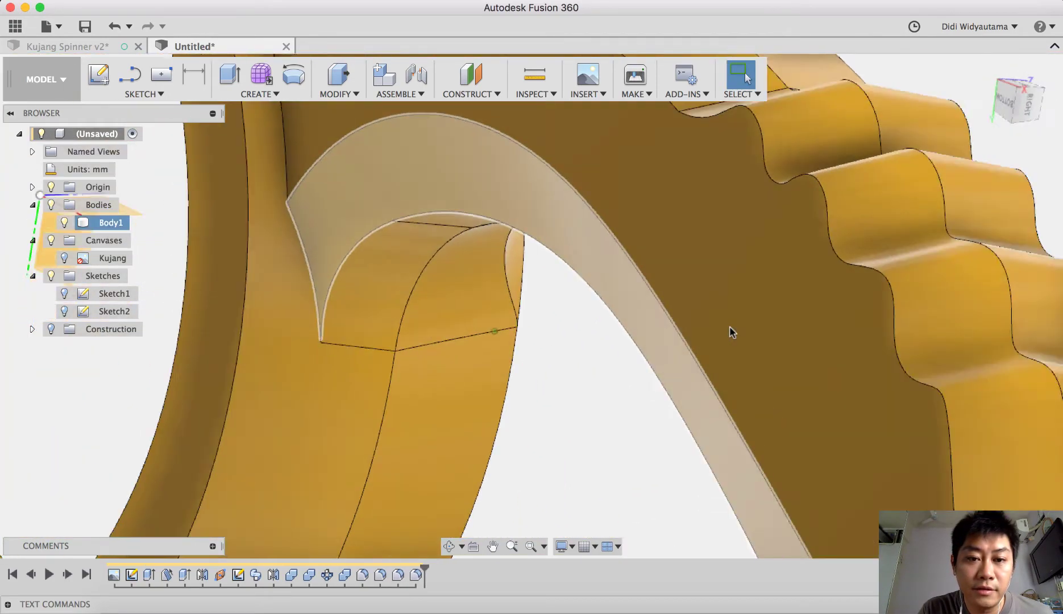
{"action": "scroll", "coordinate": [730, 332], "scroll_direction": "down", "scroll_amount": 15, "text": "shift"}
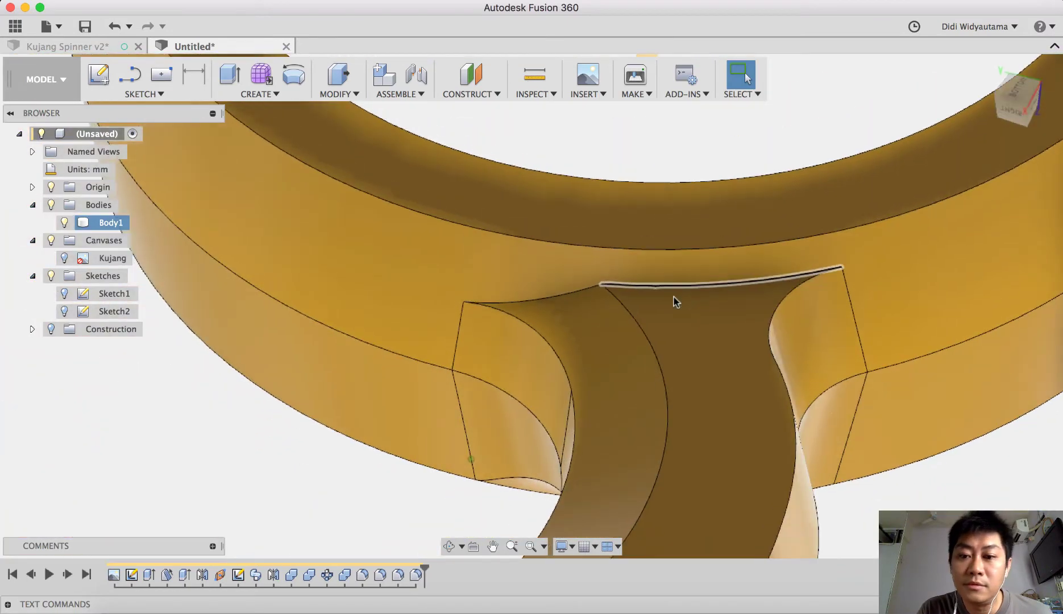
{"action": "scroll", "coordinate": [674, 301], "scroll_direction": "down", "scroll_amount": 5, "text": "shift"}
{"action": "key", "text": "f"}
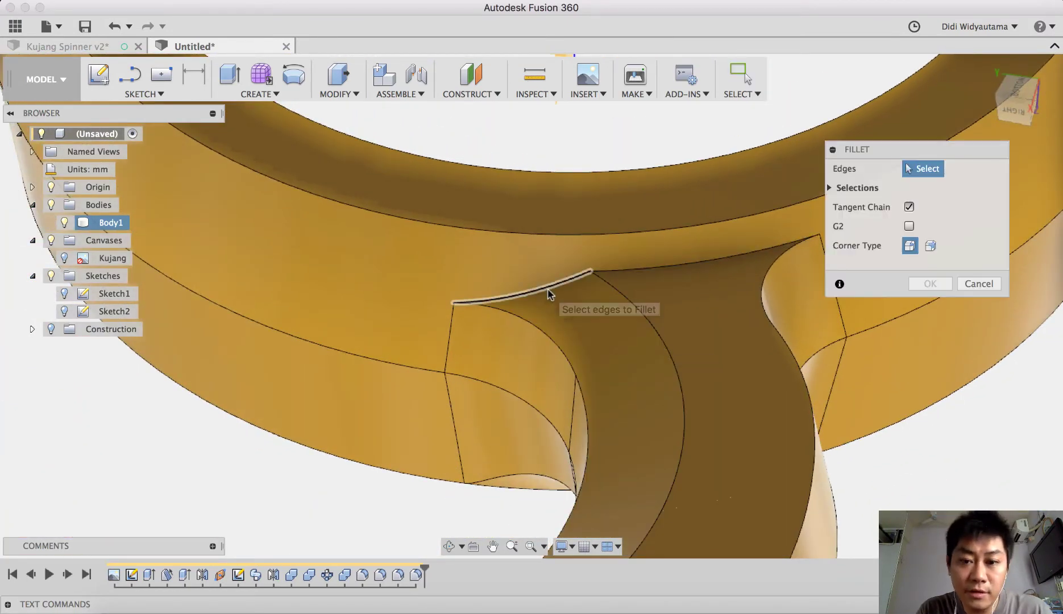
{"action": "left_click", "coordinate": [549, 293]}
{"action": "type", "text": "2.5"}
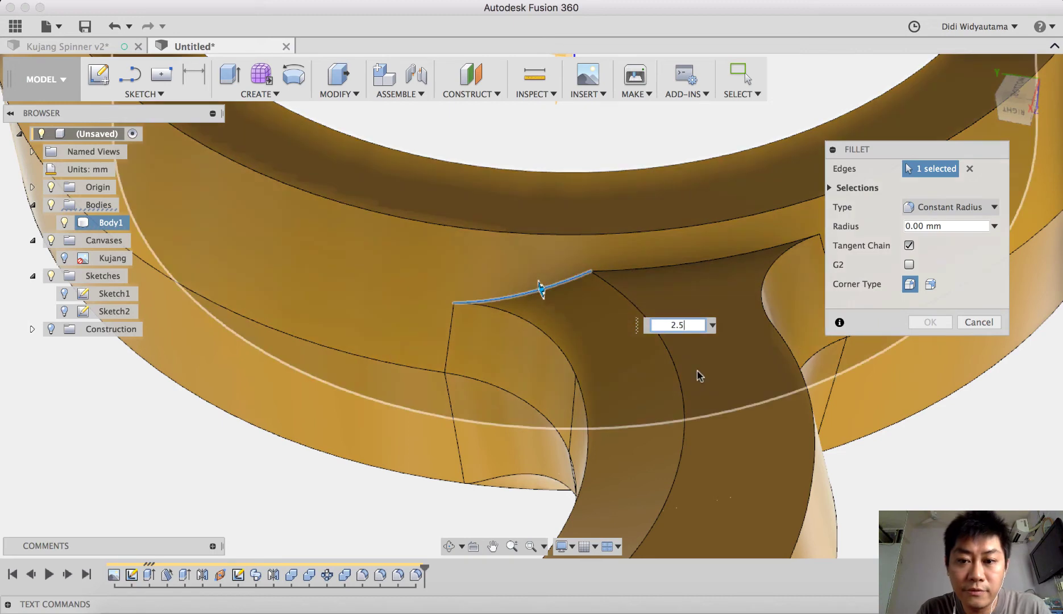
{"action": "left_click", "coordinate": [924, 322]}
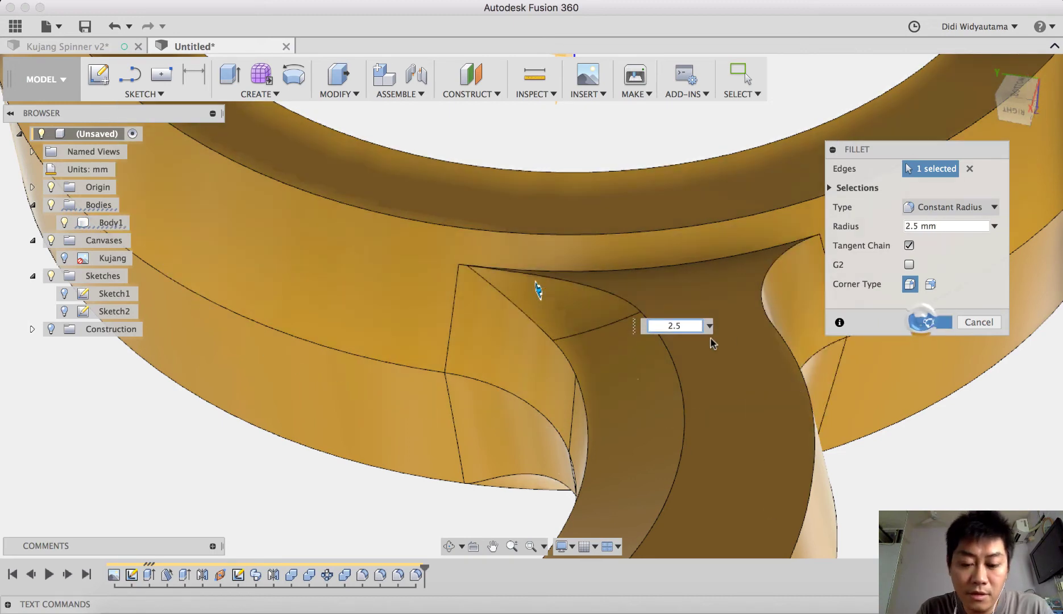
Fillet the whole edge between the blade's underside and the ring with a 5 mm constant radius
{"action": "key", "text": "f"}
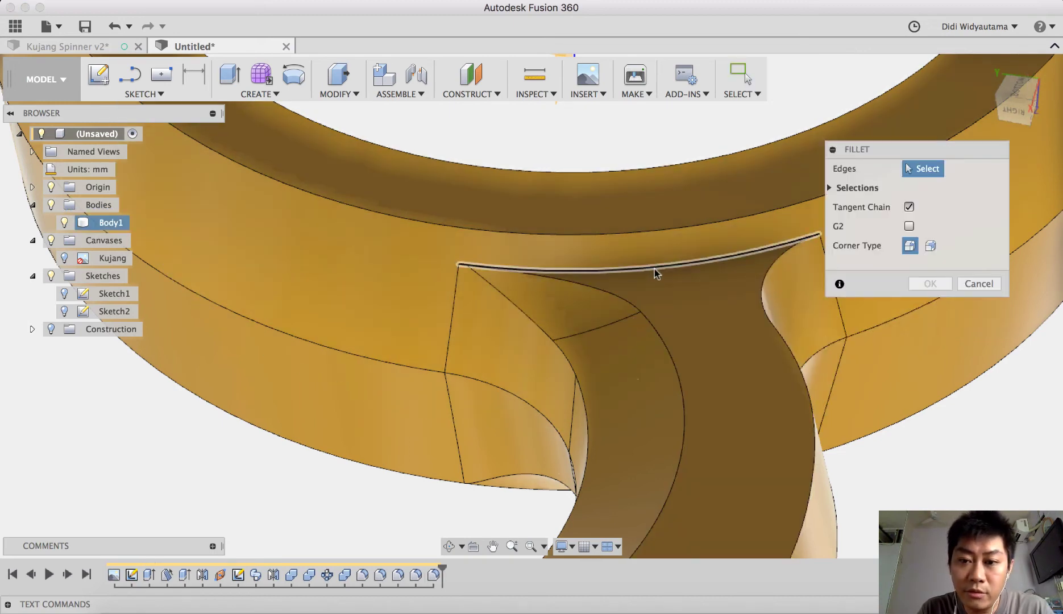
{"action": "left_click", "coordinate": [653, 269]}
{"action": "type", "text": "5"}
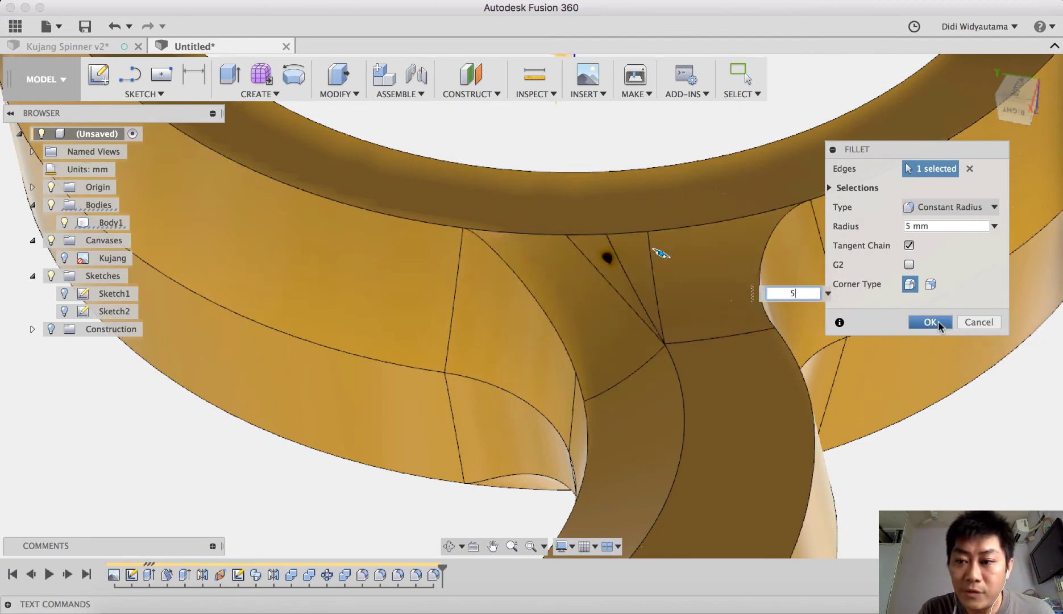
{"action": "left_click", "coordinate": [931, 322]}
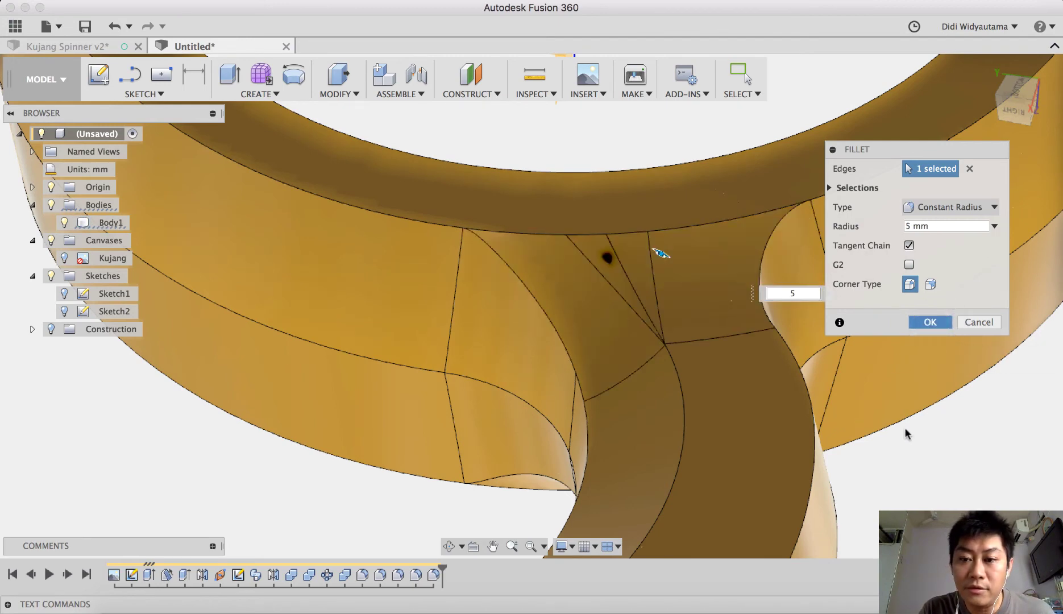
Fillet the two vertical edges where the second blade's convex outer side meets the ring with a 2.5 mm radius
{"action": "scroll", "coordinate": [905, 429], "scroll_direction": "down", "scroll_amount": 5}
{"action": "scroll", "coordinate": [905, 429], "scroll_direction": "left", "scroll_amount": 5, "text": "shift"}
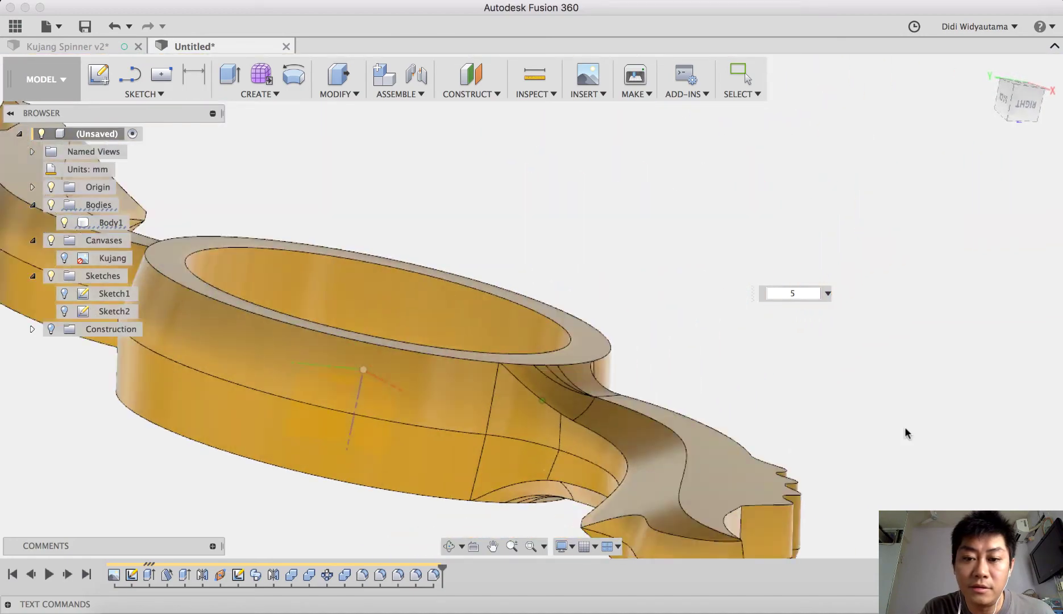
{"action": "scroll", "coordinate": [905, 430], "scroll_direction": "up", "scroll_amount": 8, "text": "shift"}
{"action": "scroll", "coordinate": [904, 429], "scroll_direction": "down", "scroll_amount": 4}
{"action": "middle_click_drag", "start_coordinate": [895, 427], "coordinate": [740, 424], "text": "shift"}
{"action": "scroll", "coordinate": [738, 429], "scroll_direction": "up", "scroll_amount": 5, "text": "shift"}
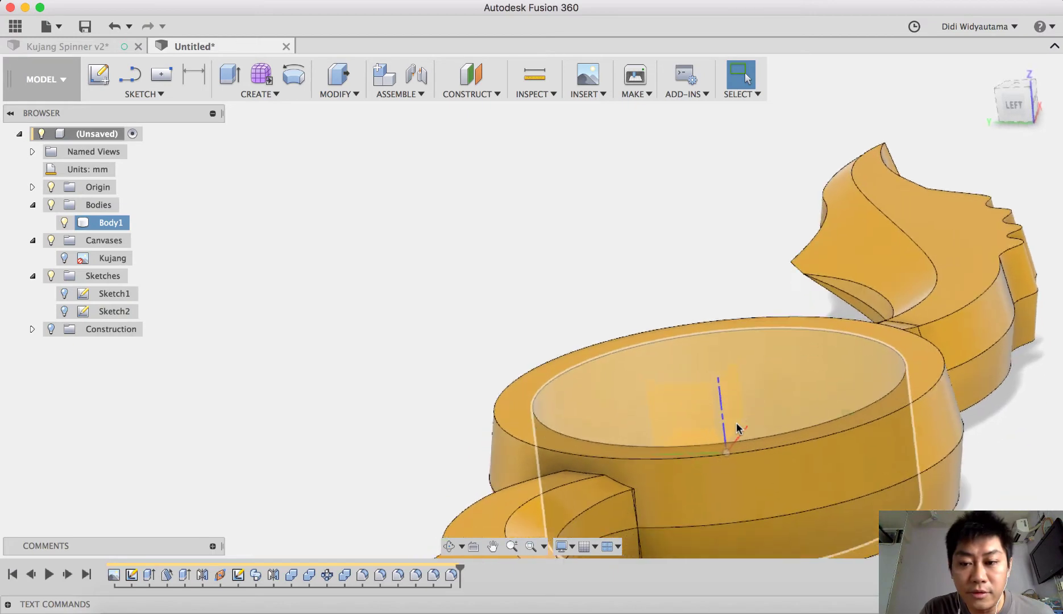
{"action": "scroll", "coordinate": [738, 427], "scroll_direction": "up", "scroll_amount": 6}
{"action": "scroll", "coordinate": [611, 407], "scroll_direction": "up", "scroll_amount": 4, "text": "shift"}
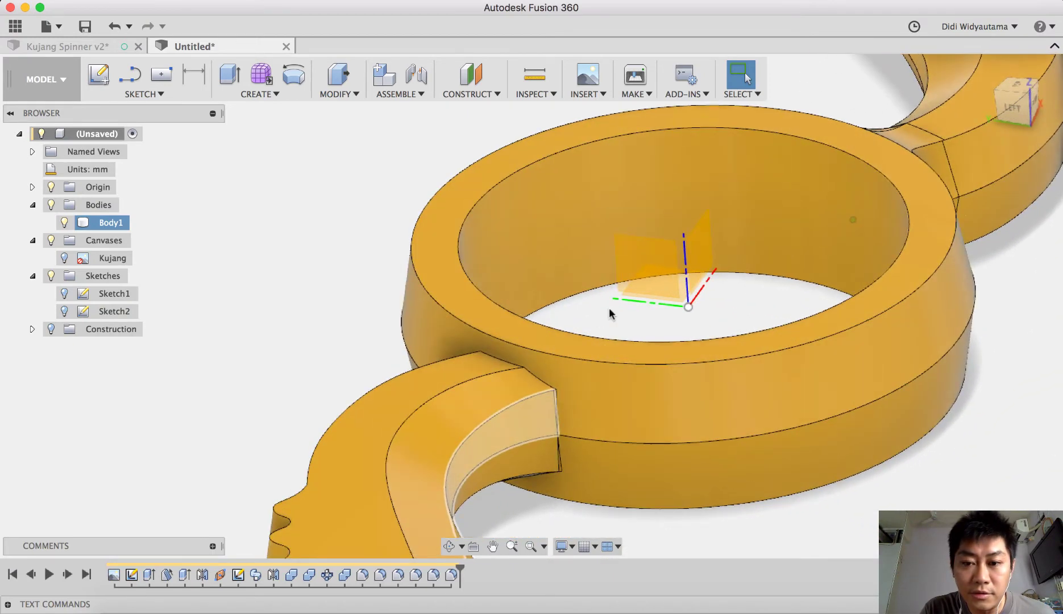
{"action": "key", "text": "f"}
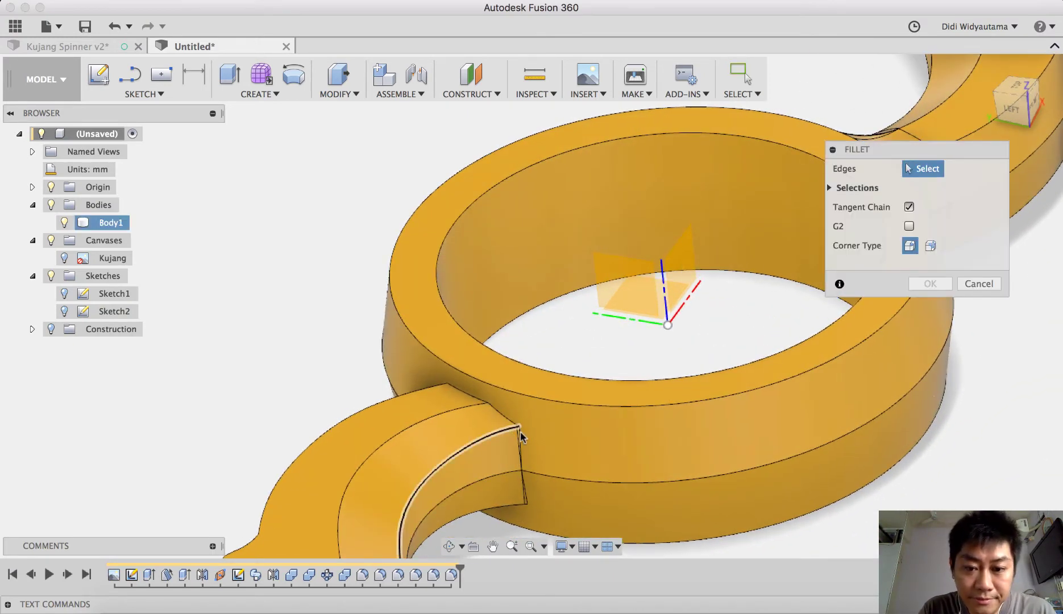
{"action": "middle_click_drag", "start_coordinate": [519, 436], "coordinate": [754, 250], "text": "shift"}
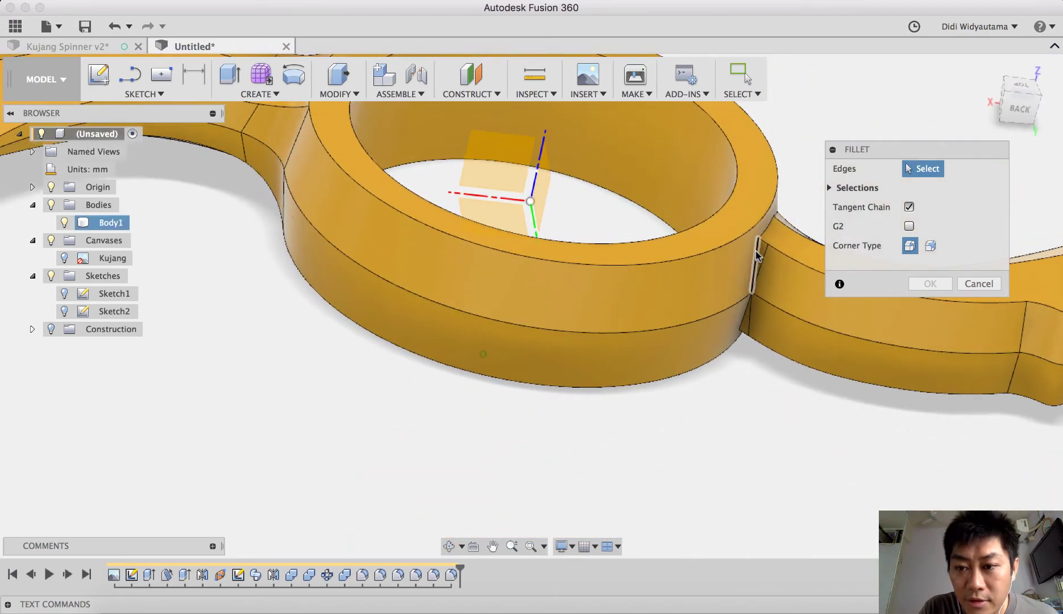
{"action": "left_click", "coordinate": [758, 251]}
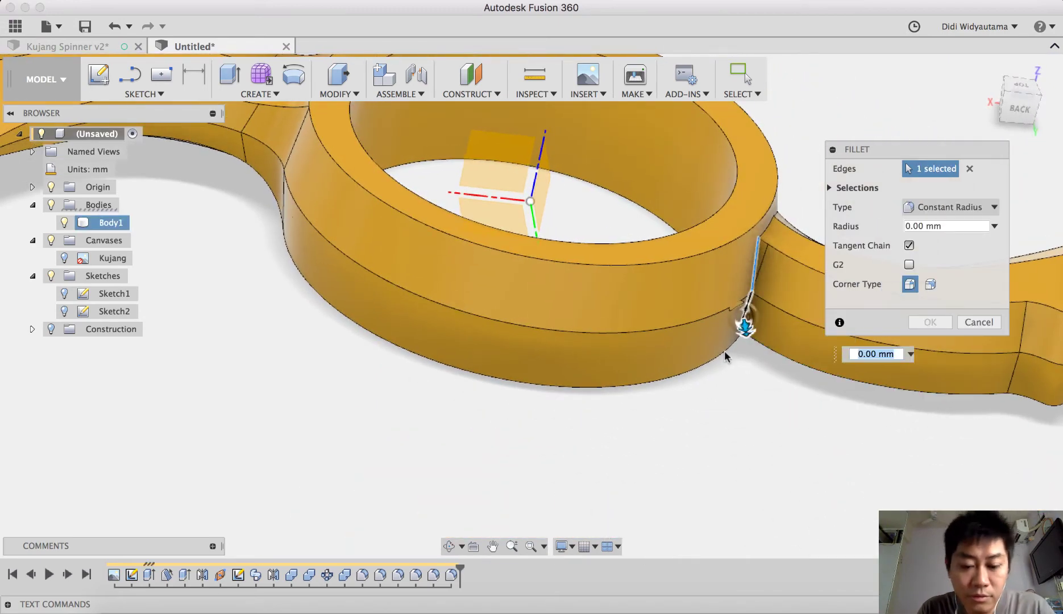
{"action": "type", "text": "2."}
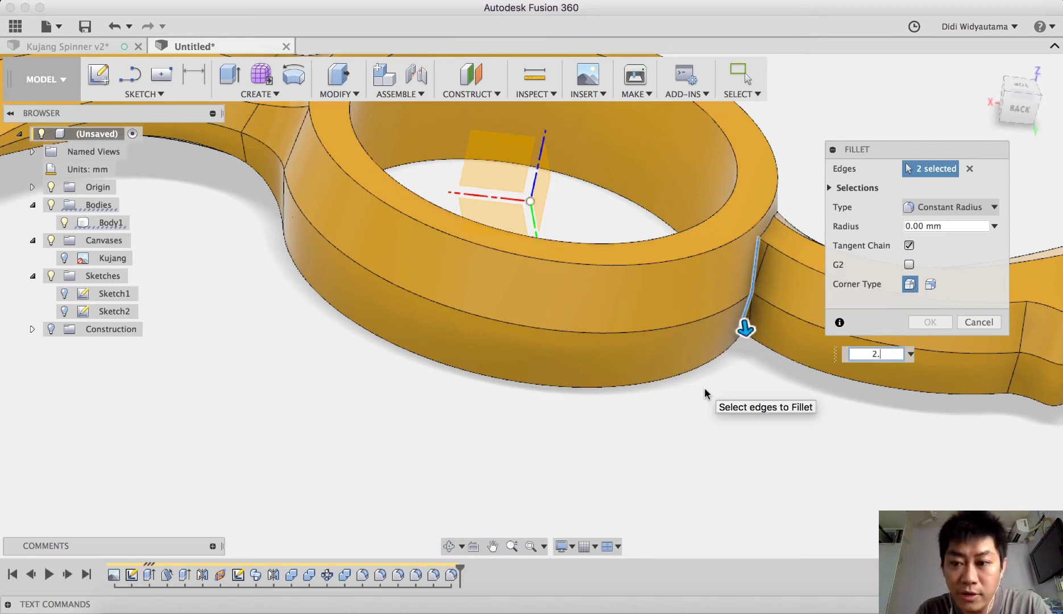
{"action": "type", "text": "5"}
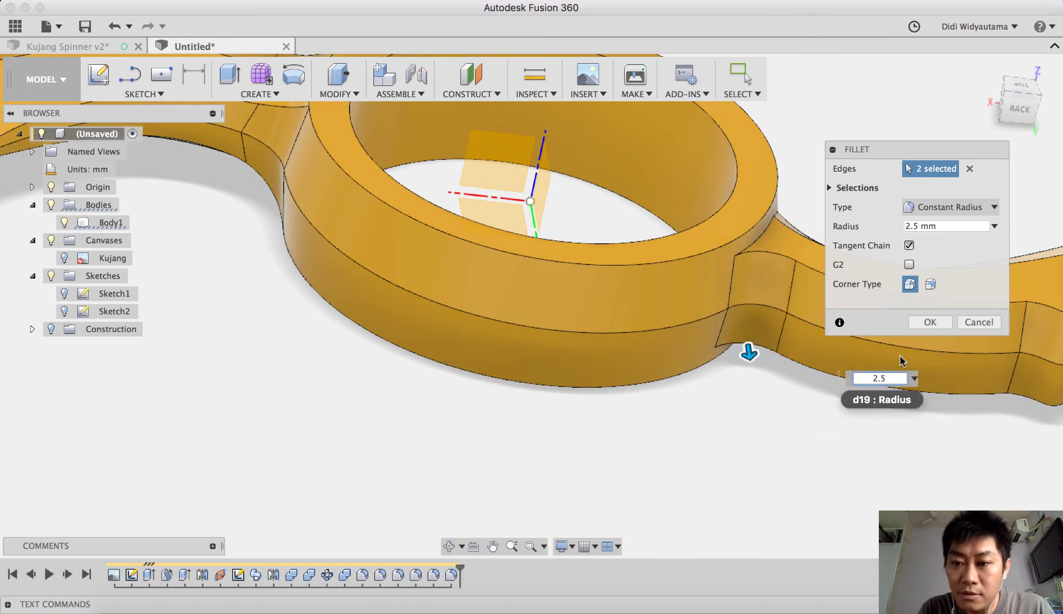
{"action": "scroll", "coordinate": [828, 270], "scroll_direction": "right", "scroll_amount": 10, "text": "shift"}
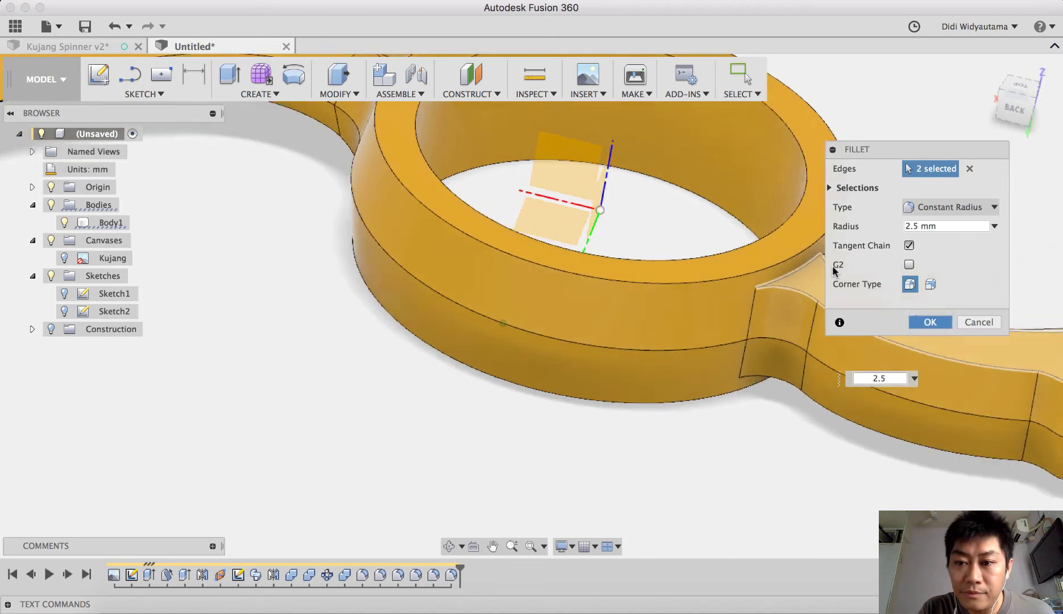
Fillet the two vertical edges where the second blade's concave inner side meets the ring with a 4 mm radius
{"action": "middle_click_drag", "start_coordinate": [827, 271], "coordinate": [636, 427], "text": "shift"}
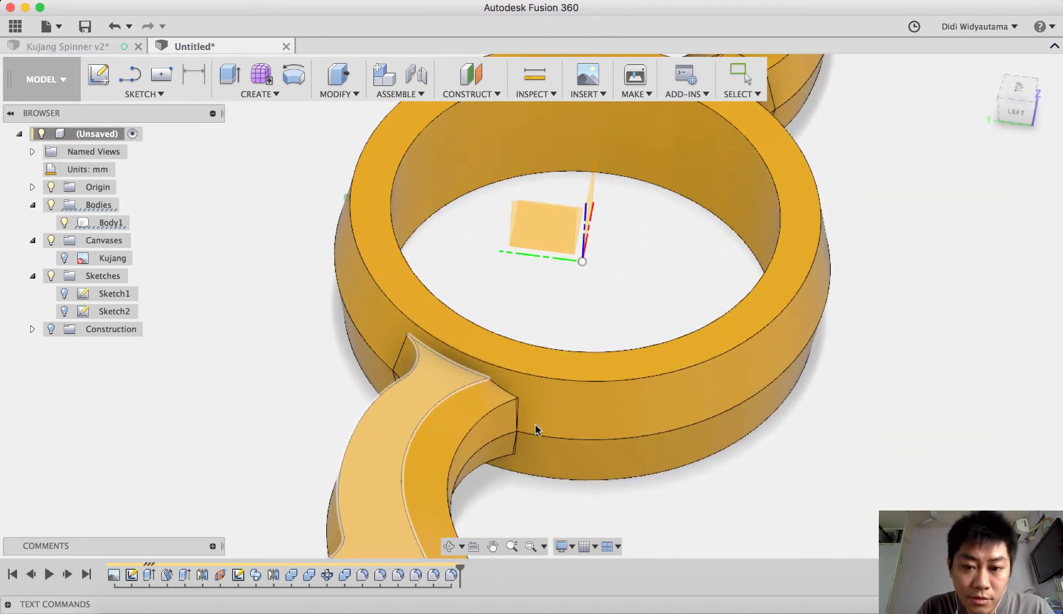
{"action": "key", "text": "f"}
{"action": "scroll", "coordinate": [517, 423], "scroll_direction": "up", "scroll_amount": 3}
{"action": "scroll", "coordinate": [511, 420], "scroll_direction": "up", "scroll_amount": 3}
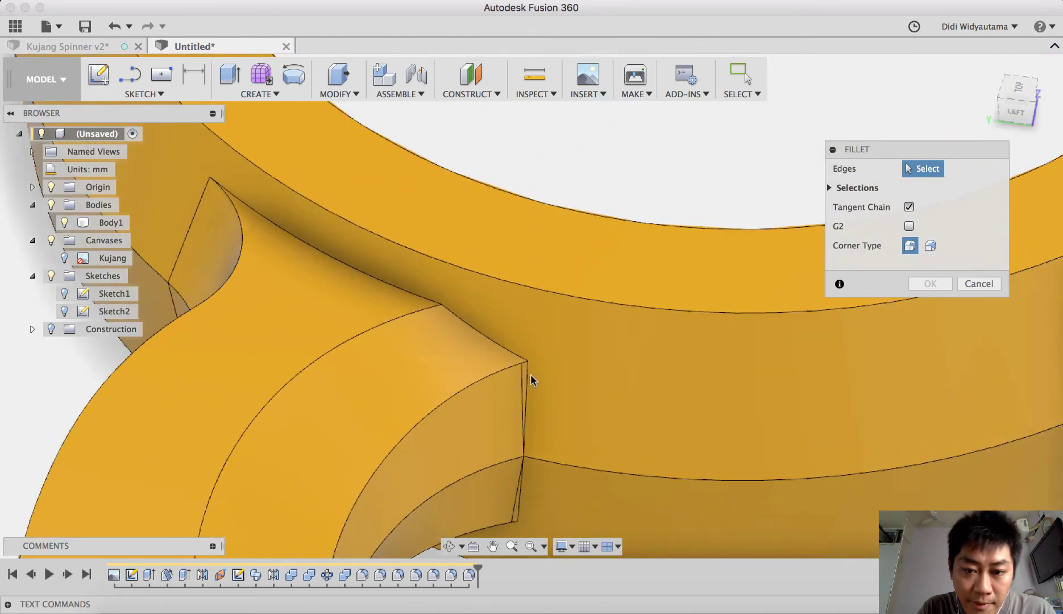
{"action": "left_click", "coordinate": [528, 375]}
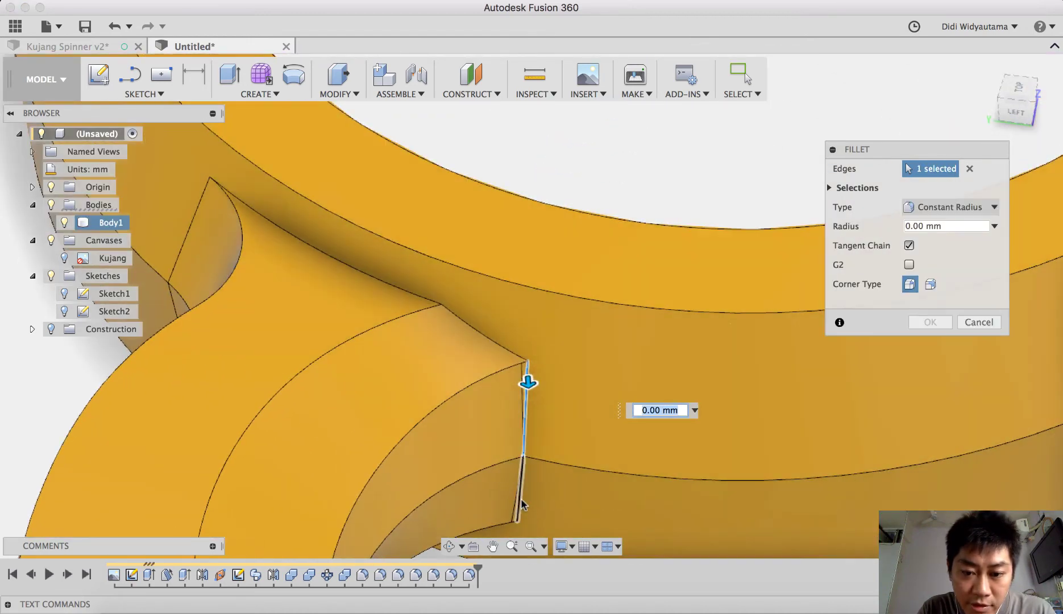
{"action": "left_click", "coordinate": [568, 482]}
{"action": "type", "text": "5"}
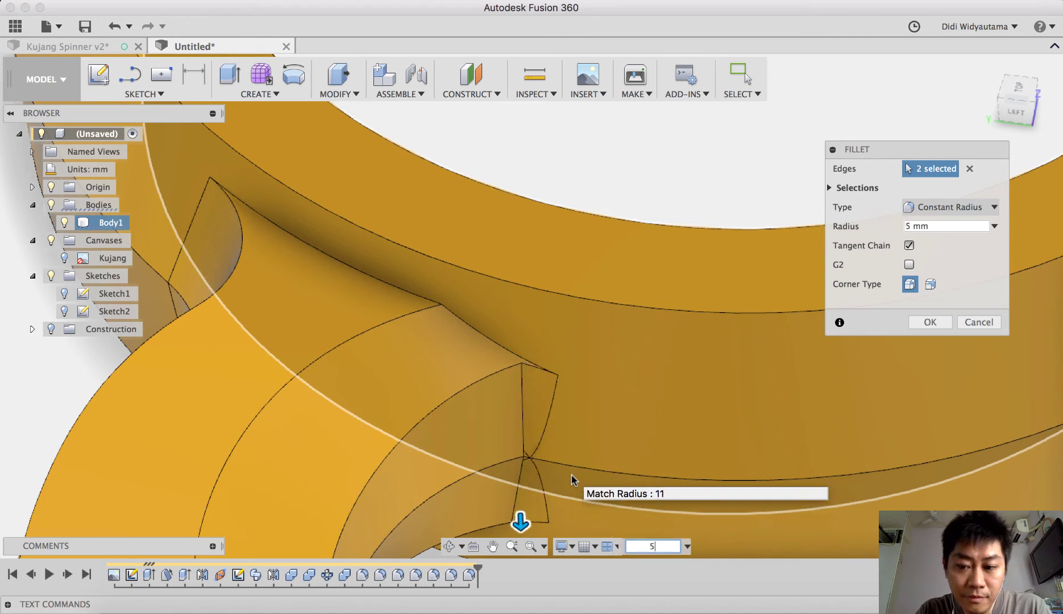
{"action": "key", "text": "BackSpace"}
{"action": "type", "text": "4"}
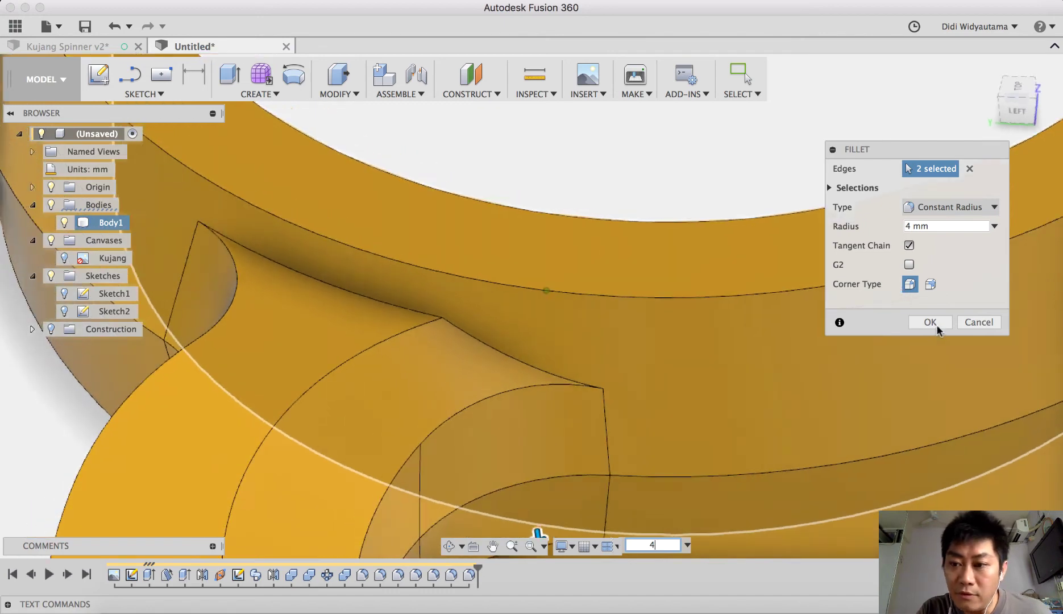
{"action": "scroll", "coordinate": [701, 205], "scroll_direction": "down", "scroll_amount": 4}
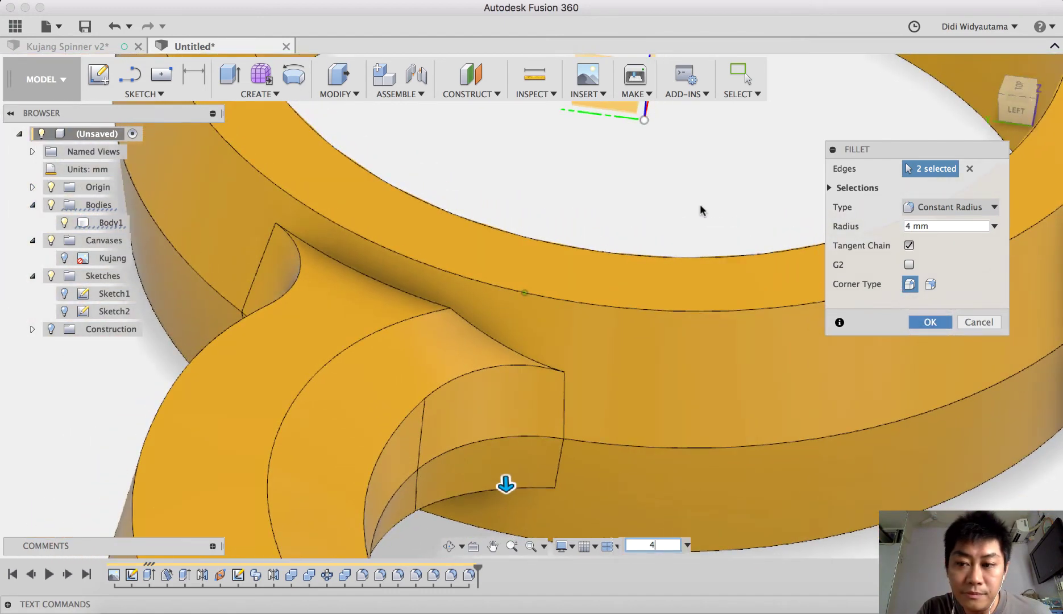
{"action": "key", "text": "Return"}
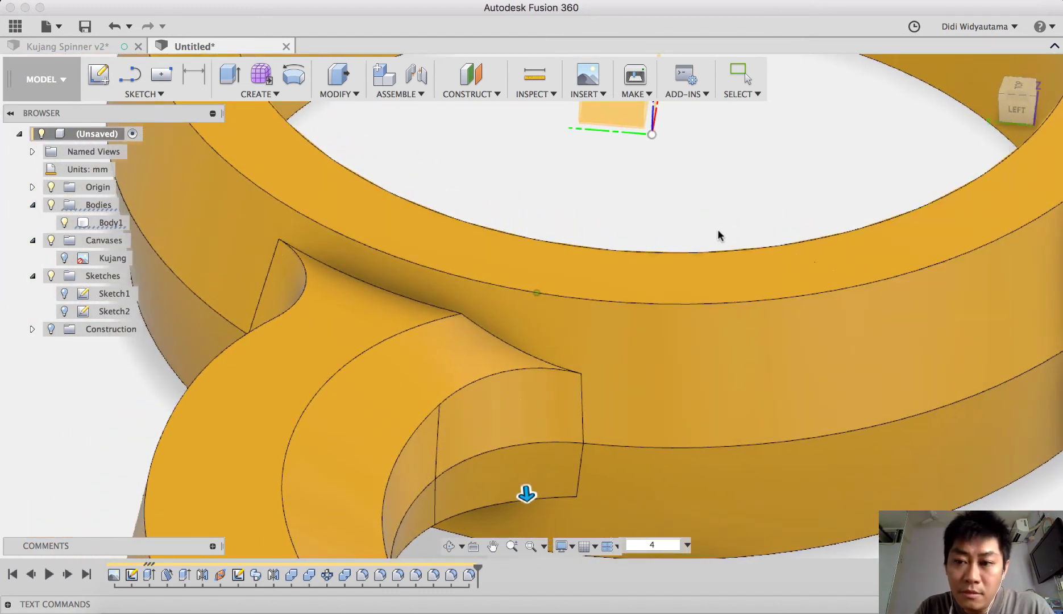
Fillet the short upper edge where the second blade's sloped bevel meets the ring with a 2.5 mm radius
{"action": "key", "text": "f"}
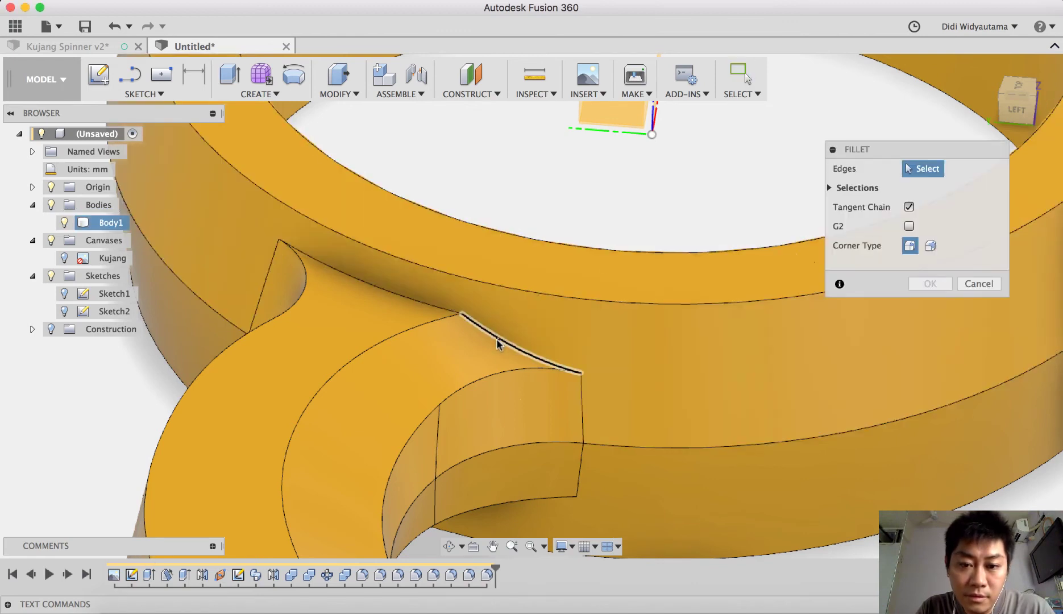
{"action": "left_click", "coordinate": [498, 343]}
{"action": "type", "text": "2."}
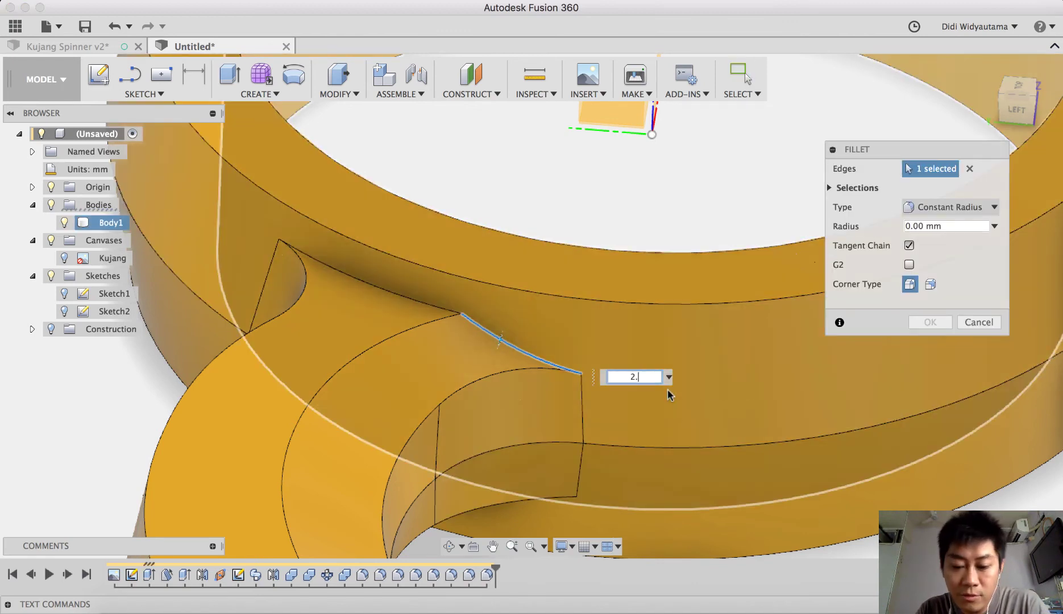
{"action": "type", "text": "5"}
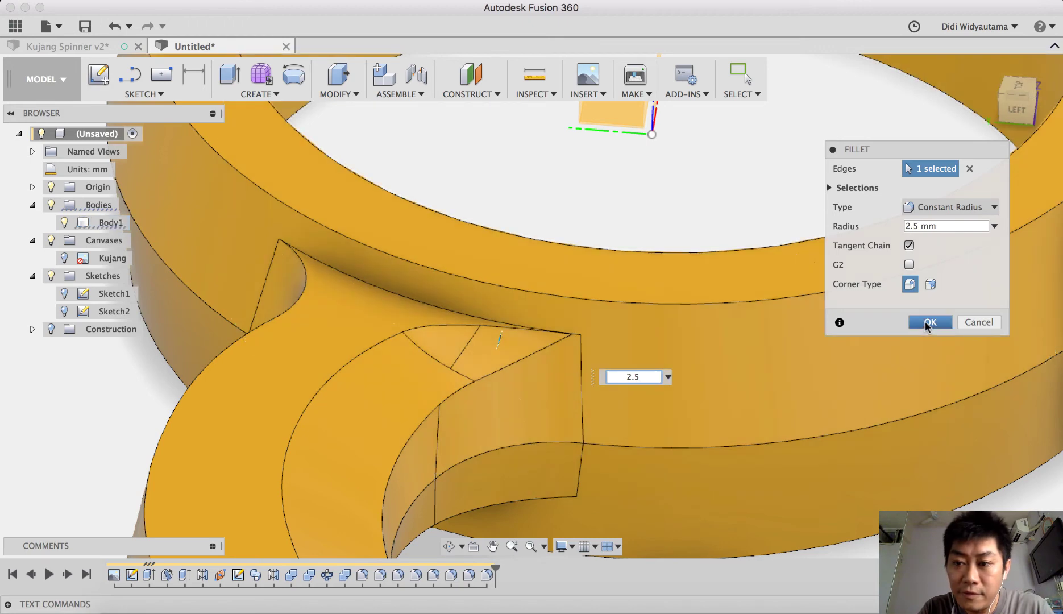
{"action": "left_click", "coordinate": [927, 322]}
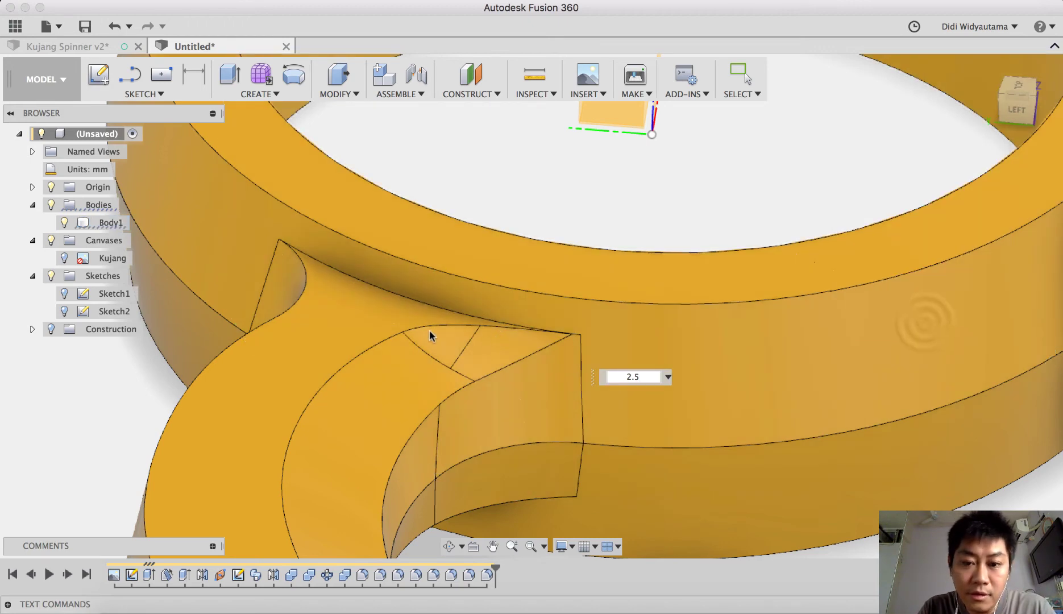
Fillet the whole upper edge between the second blade and the ring with a 5 mm constant radius
{"action": "key", "text": "f"}
{"action": "left_click", "coordinate": [399, 300]}
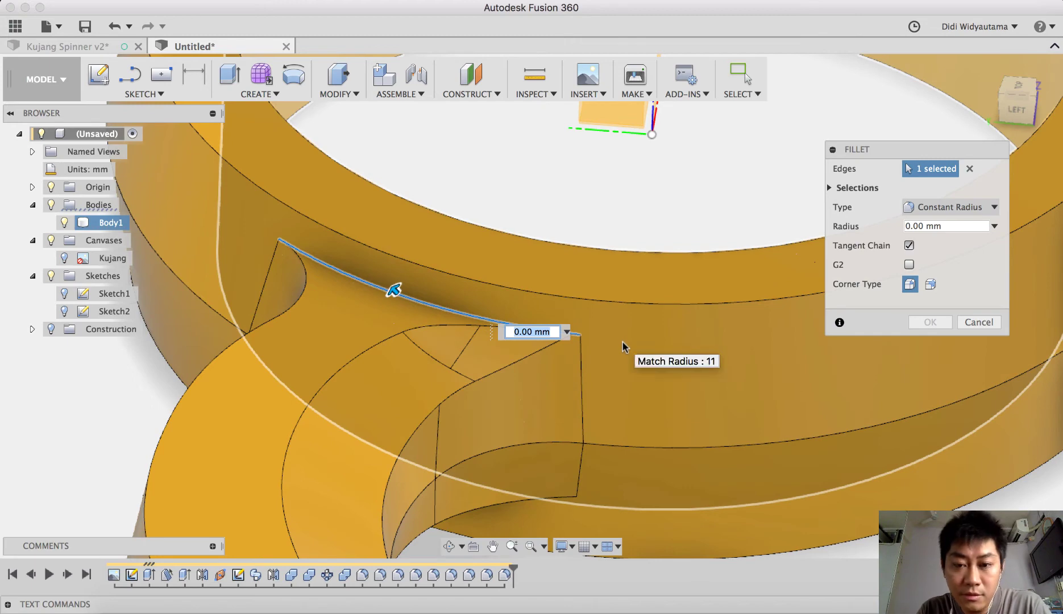
{"action": "type", "text": "5"}
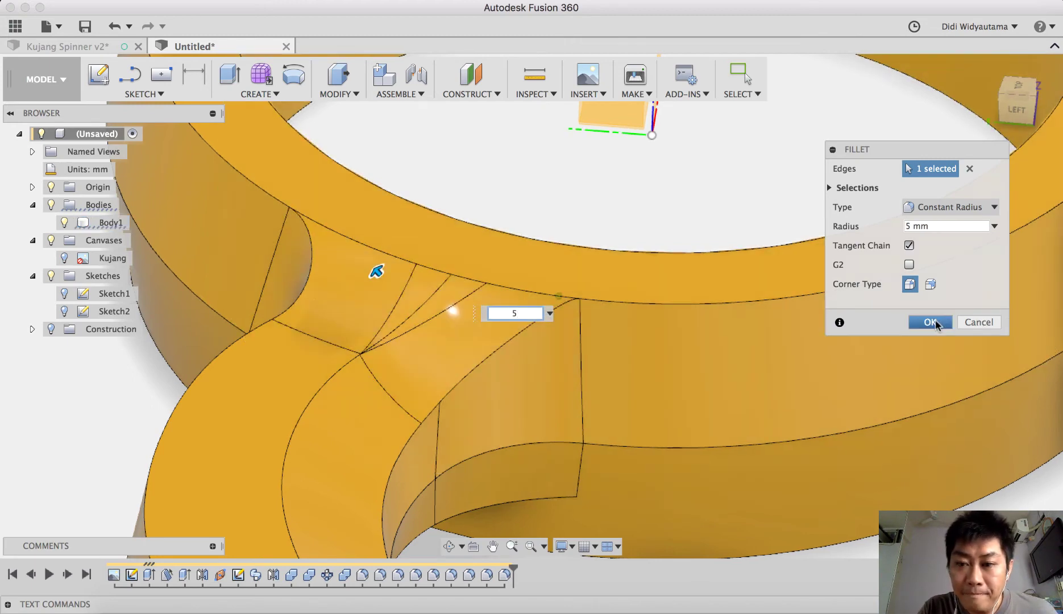
{"action": "left_click", "coordinate": [930, 322]}
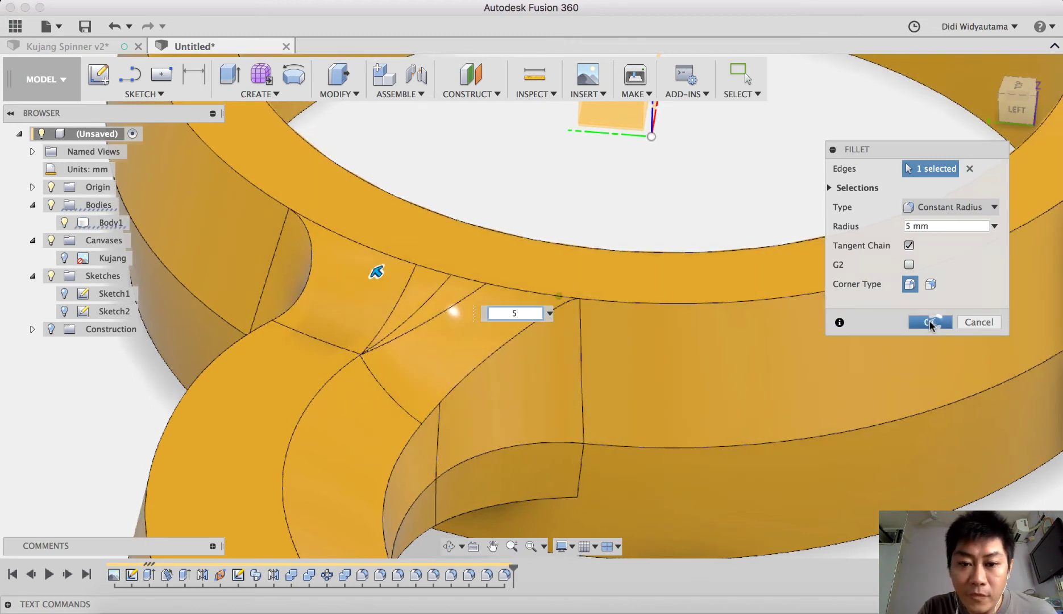
Fillet the short edge where the bevel on the second blade's underside meets the ring with a 2.5 mm radius
{"action": "scroll", "coordinate": [677, 323], "scroll_direction": "down", "scroll_amount": 10, "text": "shift"}
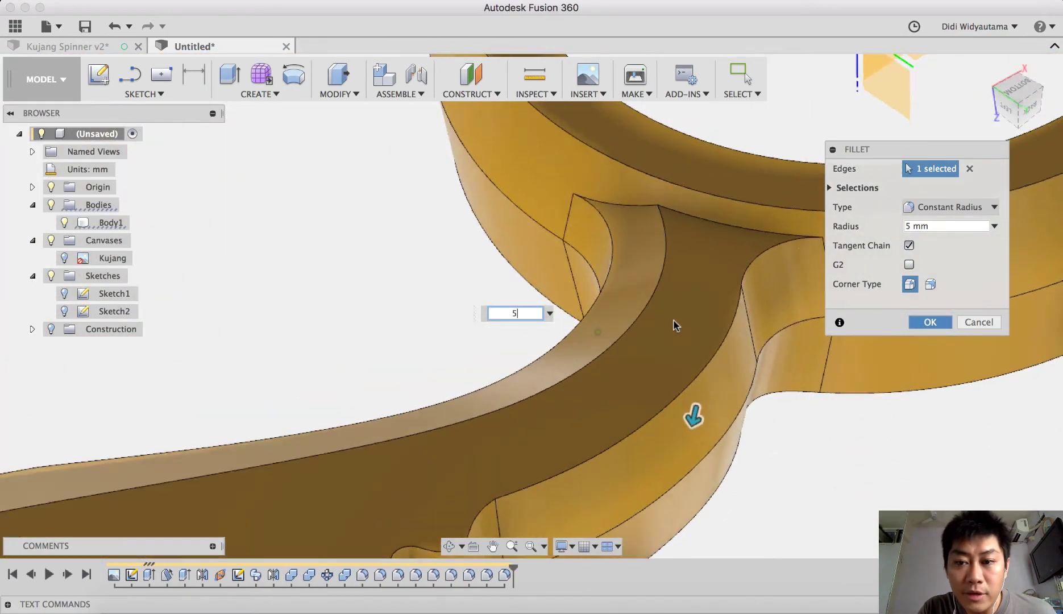
{"action": "scroll", "coordinate": [675, 325], "scroll_direction": "down", "scroll_amount": 3, "text": "shift"}
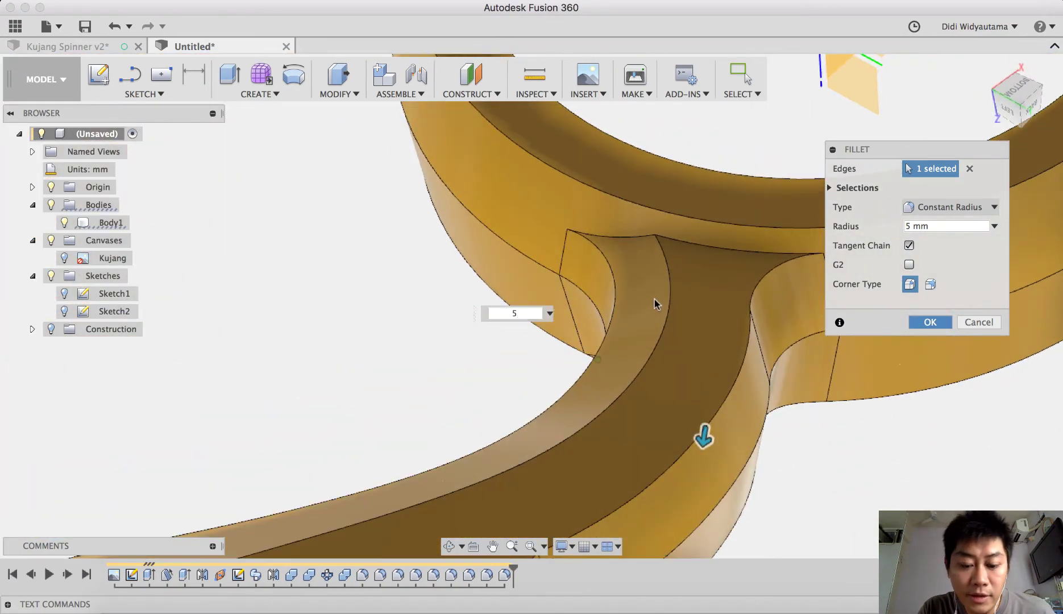
{"action": "left_click", "coordinate": [632, 240]}
{"action": "scroll", "coordinate": [629, 250], "scroll_direction": "down", "scroll_amount": 2, "text": "shift"}
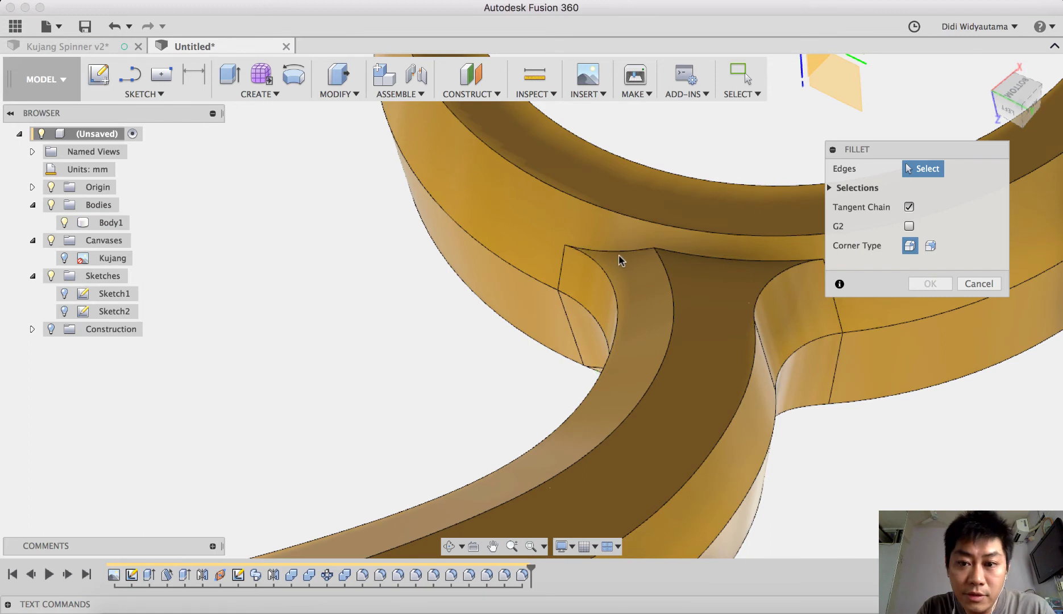
{"action": "left_click", "coordinate": [619, 252]}
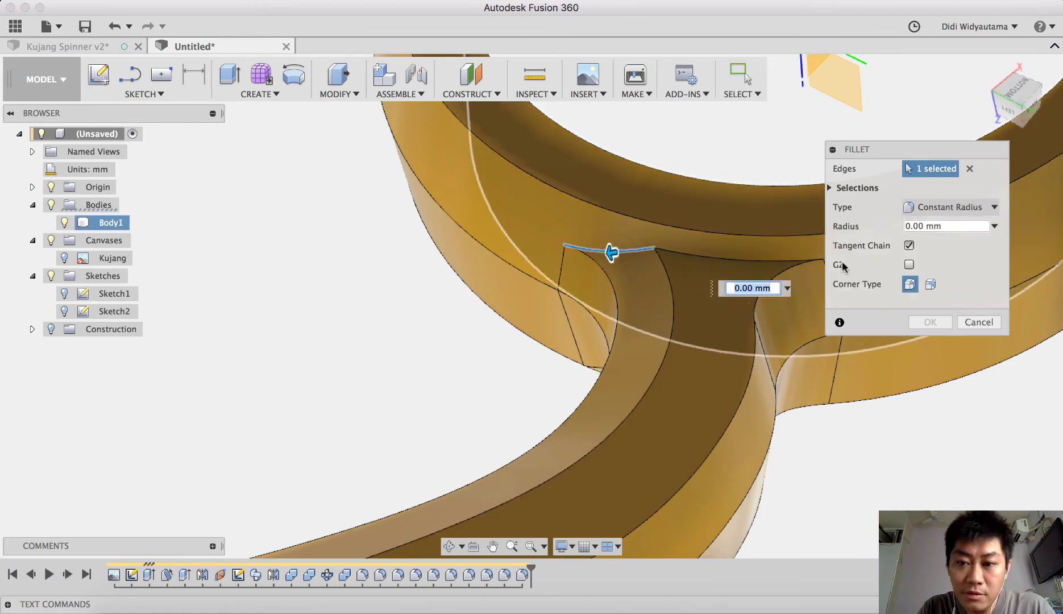
{"action": "type", "text": "2.5"}
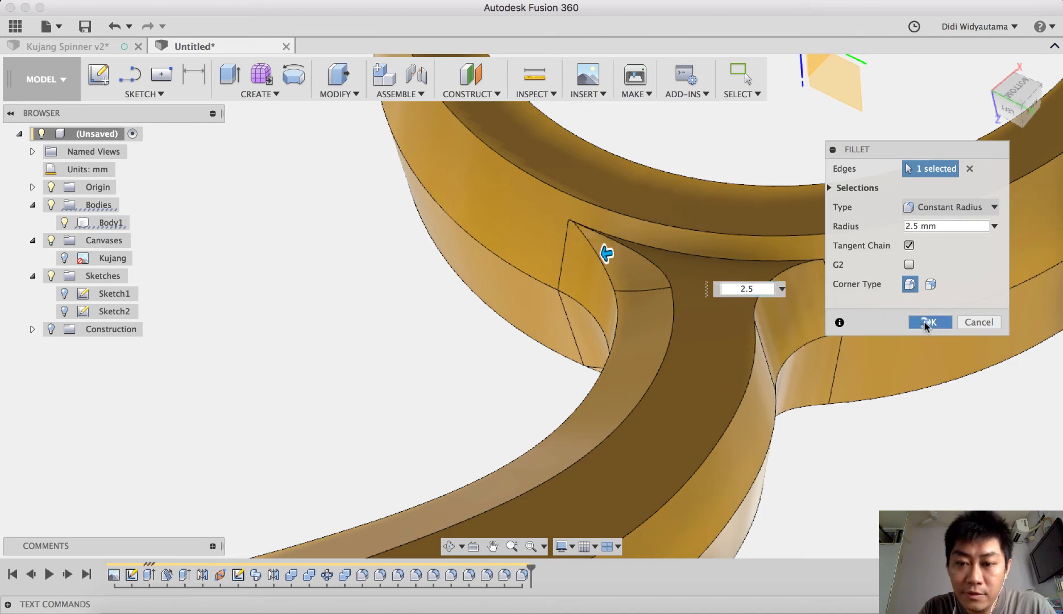
{"action": "left_click", "coordinate": [930, 322]}
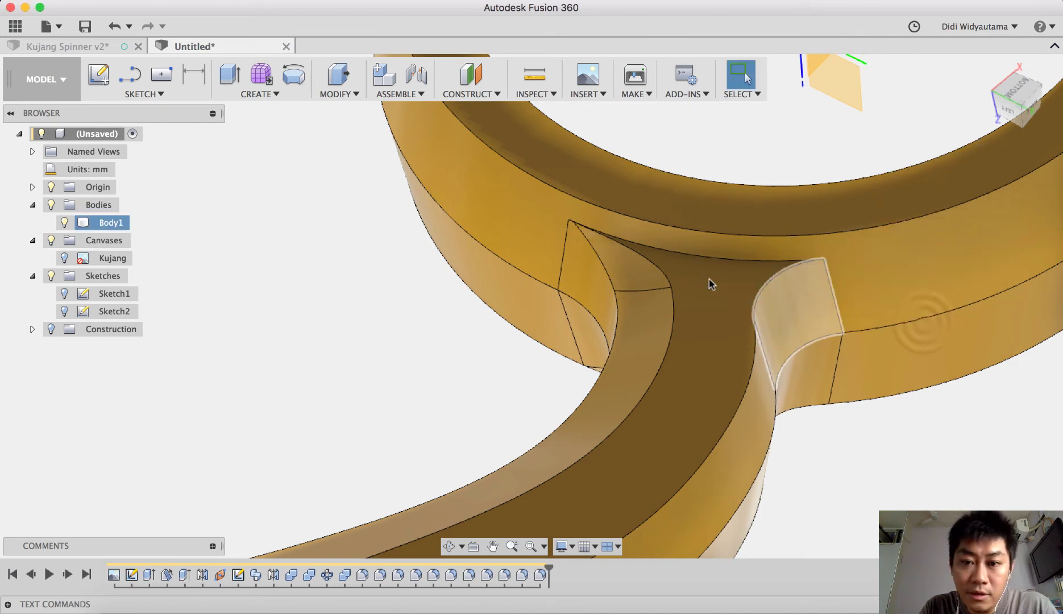
Fillet the whole edge between the second blade's underside and the ring with a 5 mm constant radius
{"action": "left_click", "coordinate": [694, 254]}
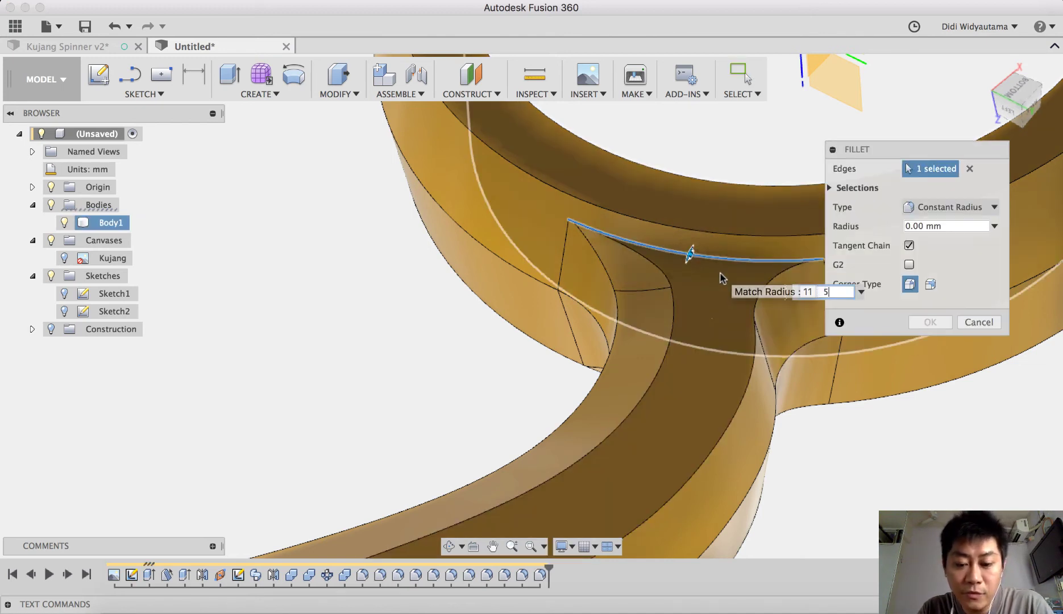
{"action": "type", "text": "5"}
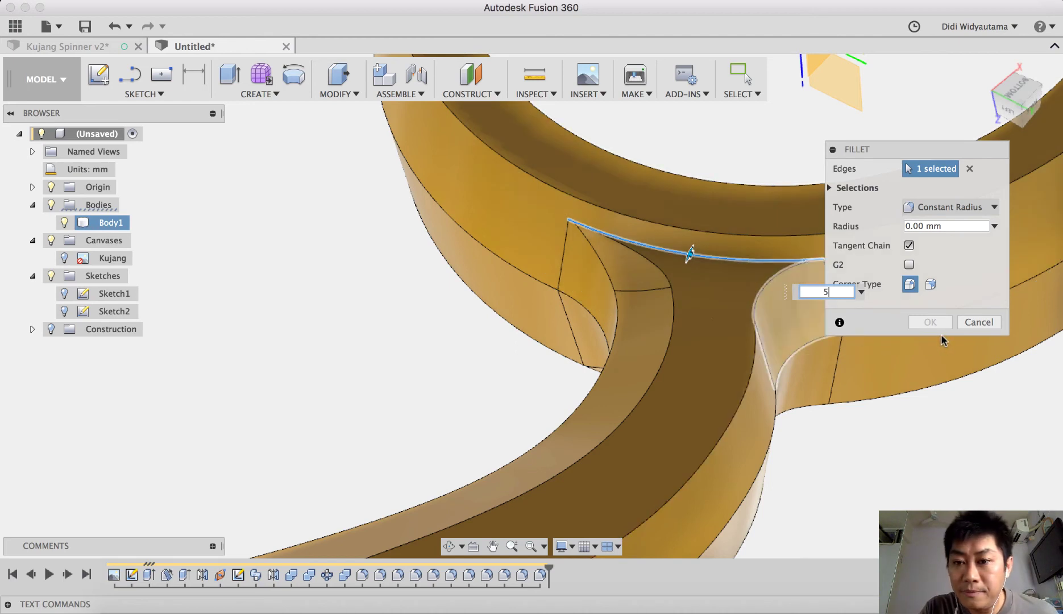
{"action": "left_click", "coordinate": [932, 322]}
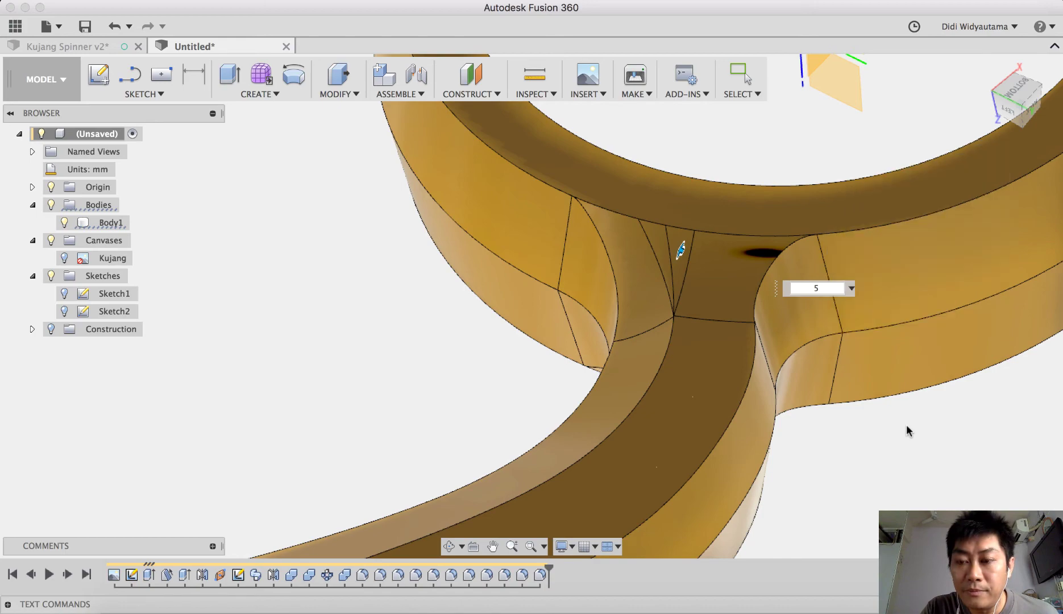
{"action": "scroll", "coordinate": [907, 425], "scroll_direction": "down", "scroll_amount": 8}
{"action": "scroll", "coordinate": [906, 425], "scroll_direction": "down", "scroll_amount": 10, "text": "shift"}
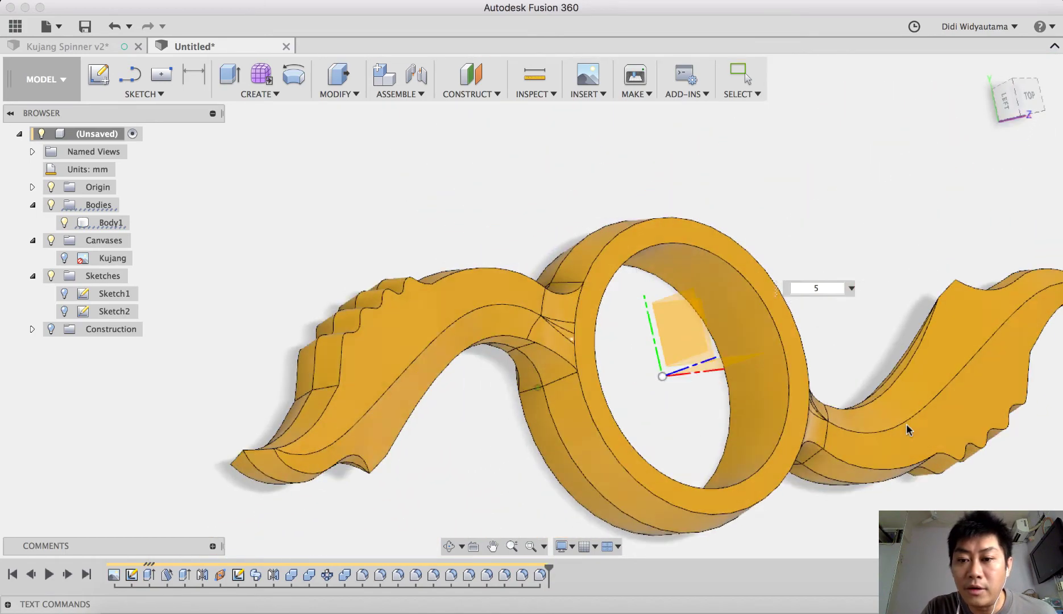
{"action": "scroll", "coordinate": [897, 417], "scroll_direction": "down", "scroll_amount": 3}
{"action": "scroll", "coordinate": [898, 425], "scroll_direction": "up", "scroll_amount": 3}
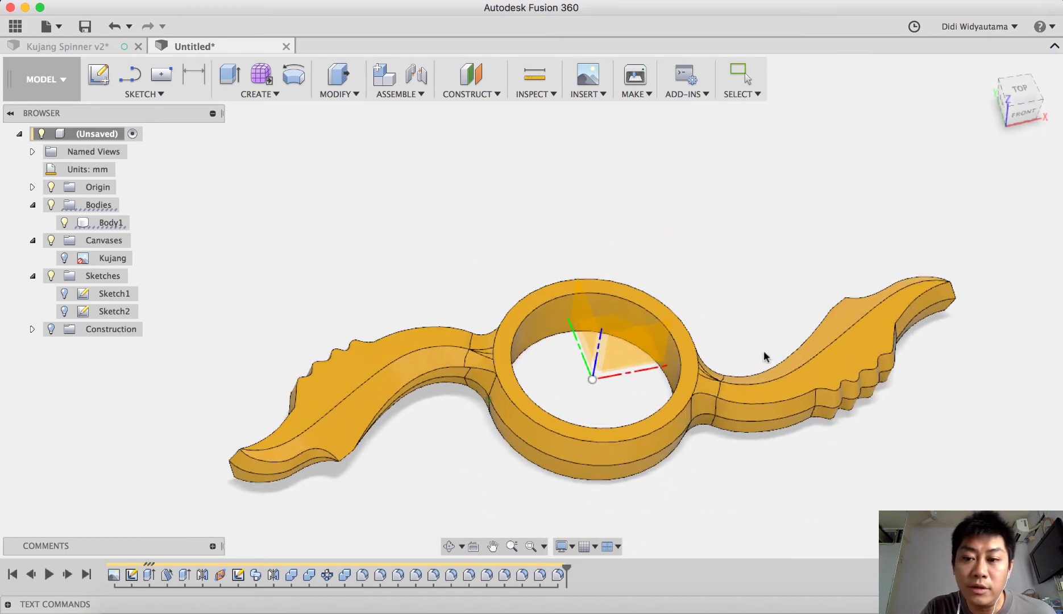
{"action": "middle_click_drag", "start_coordinate": [618, 259], "coordinate": [606, 109], "text": "shift"}
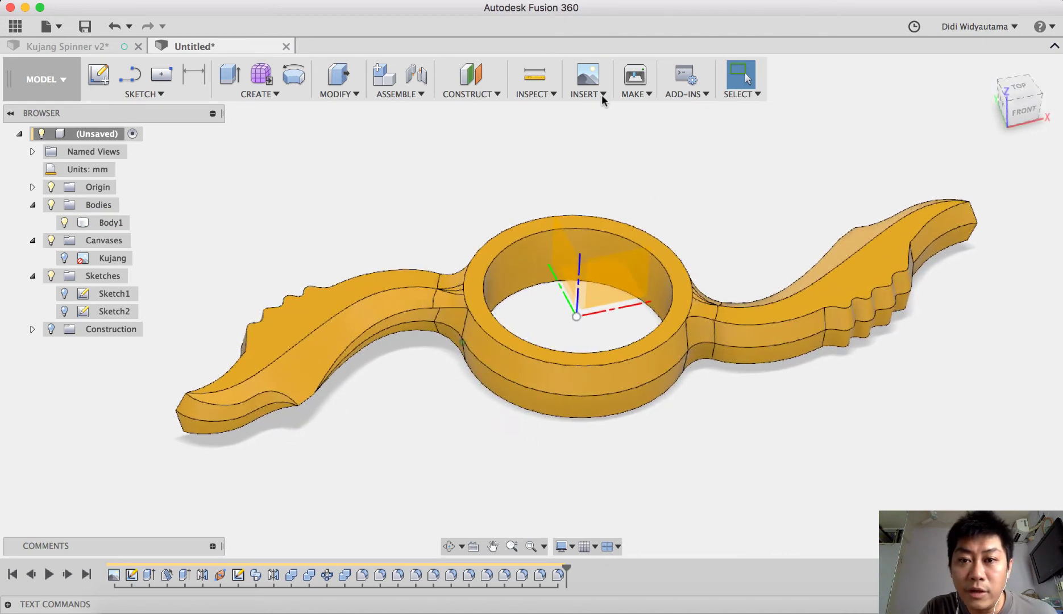
Open the parts4cad manufacturer part library, search it for ntn and narrow the results to the NTN Corporation catalog
{"action": "left_click", "coordinate": [601, 94]}
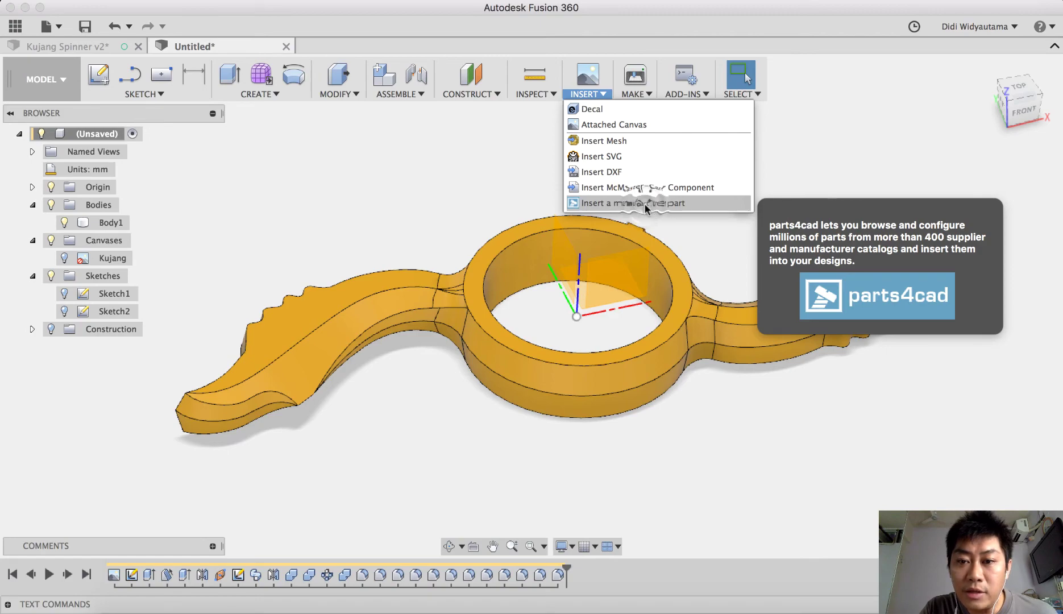
{"action": "left_click", "coordinate": [645, 215]}
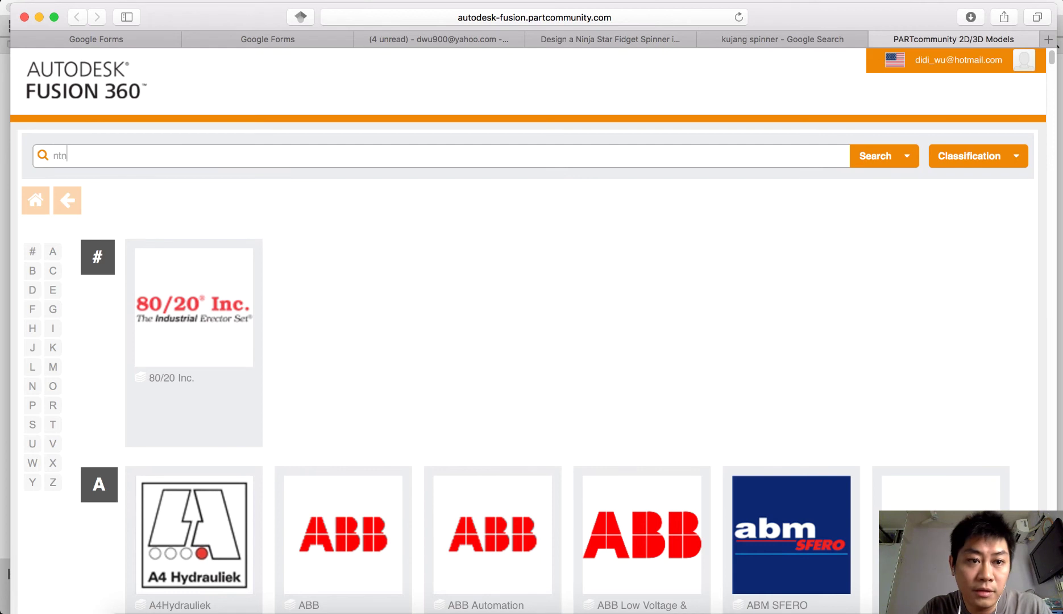
{"action": "key", "text": "Return"}
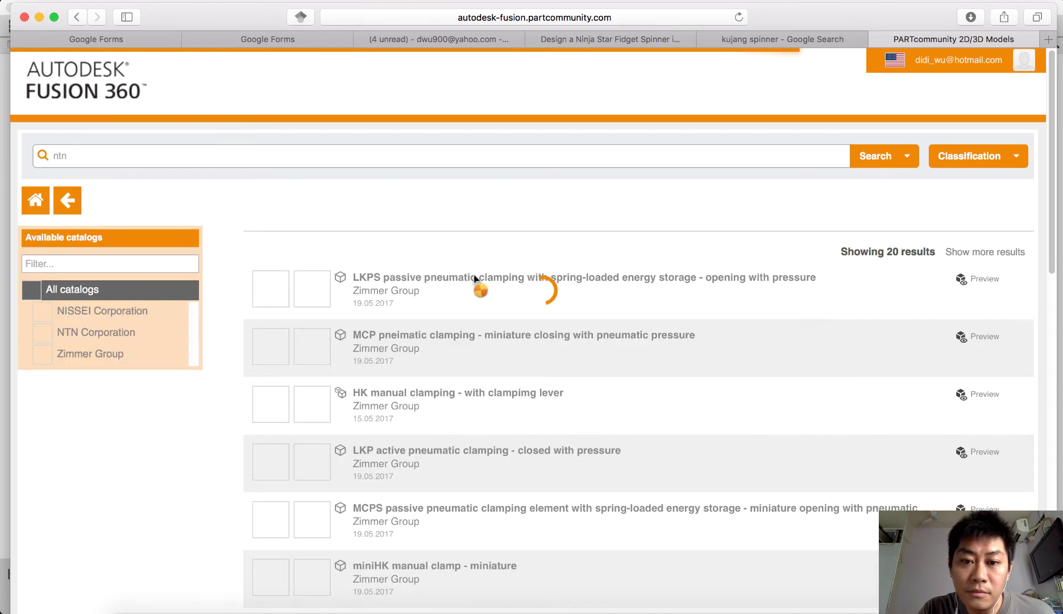
{"action": "left_click", "coordinate": [83, 337]}
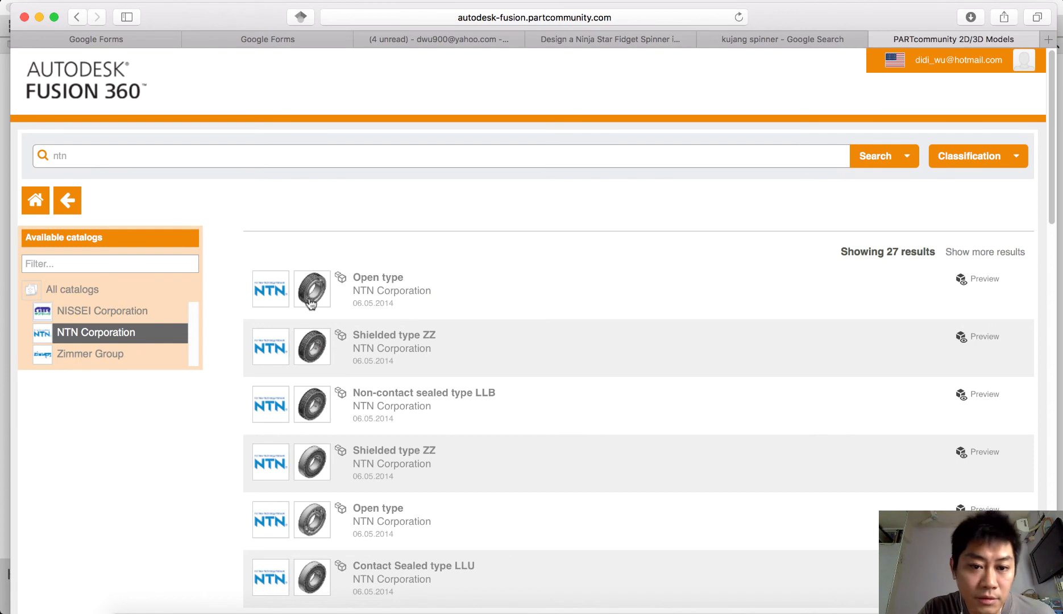
Open the Open type bearing in NTN's regular Deep groove ball bearings category, not the expansion-compensating one
{"action": "left_click", "coordinate": [362, 291]}
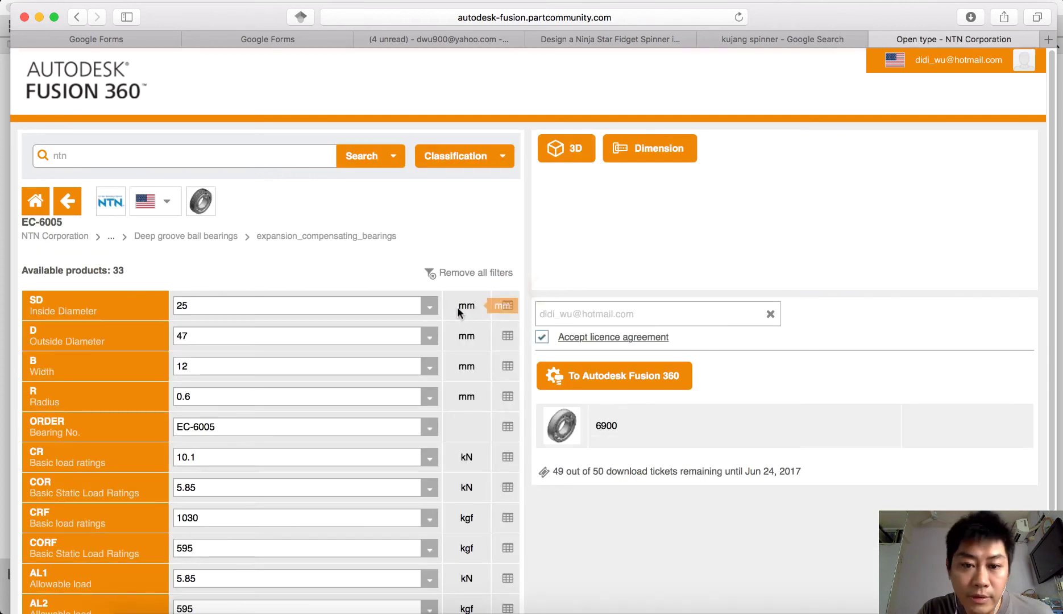
{"action": "left_click", "coordinate": [220, 238]}
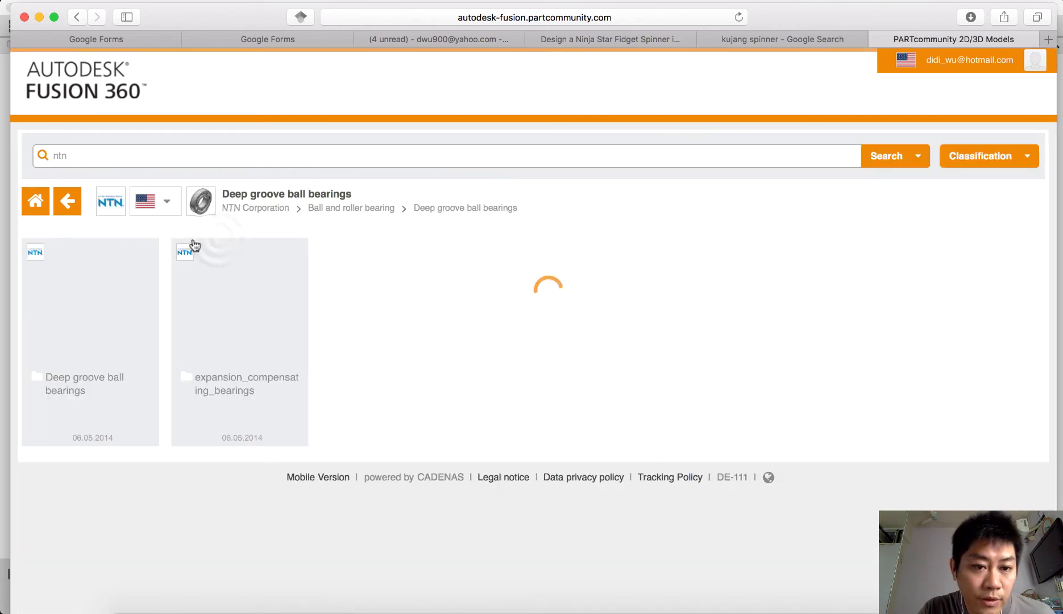
{"action": "left_click", "coordinate": [110, 313]}
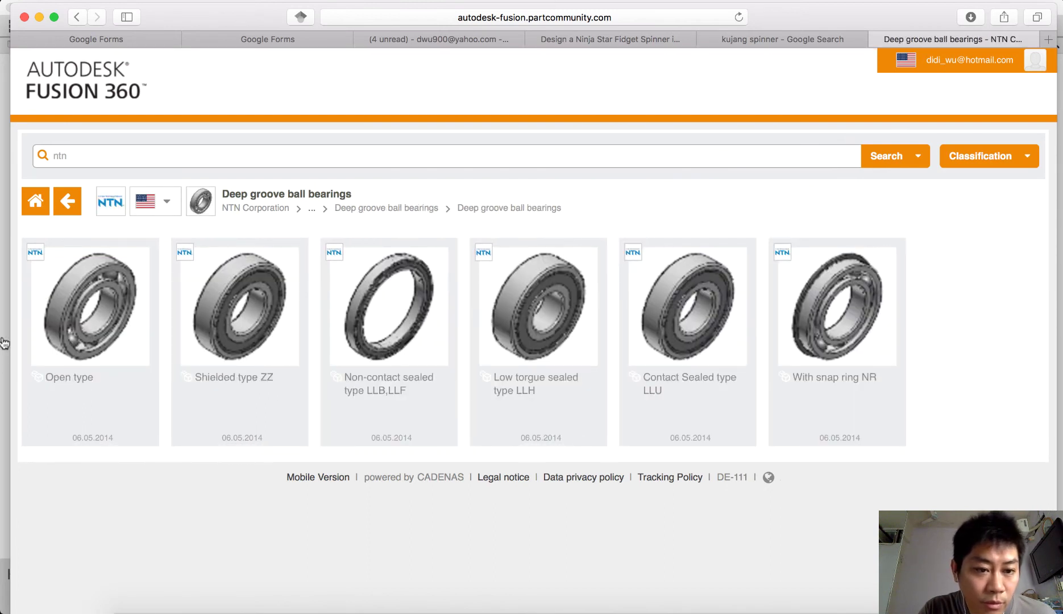
{"action": "left_click", "coordinate": [108, 318]}
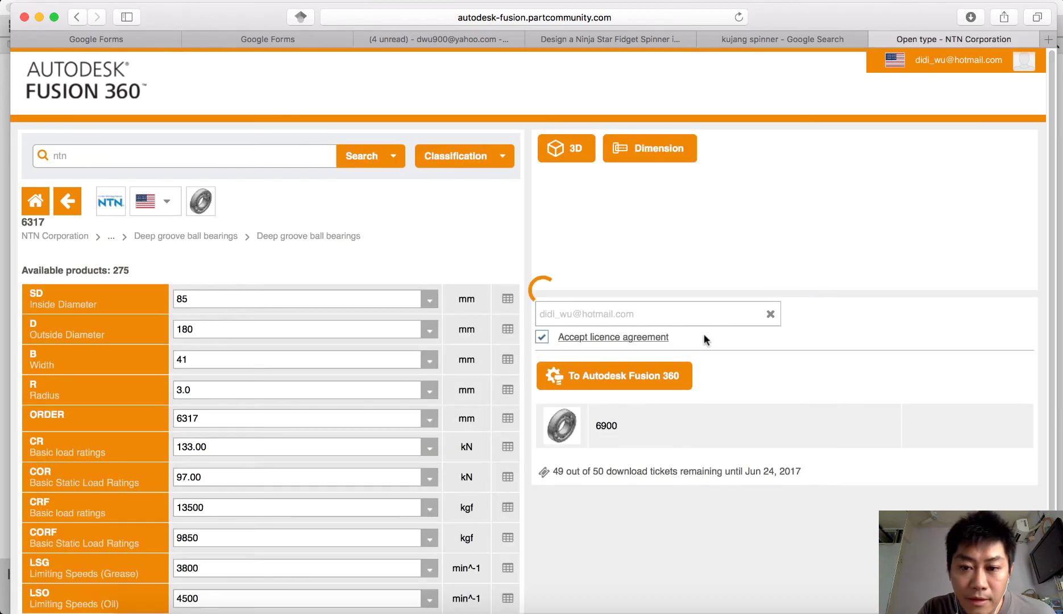
Set the bearing's outside diameter to 22 mm and update its 3D preview
{"action": "left_click", "coordinate": [430, 332]}
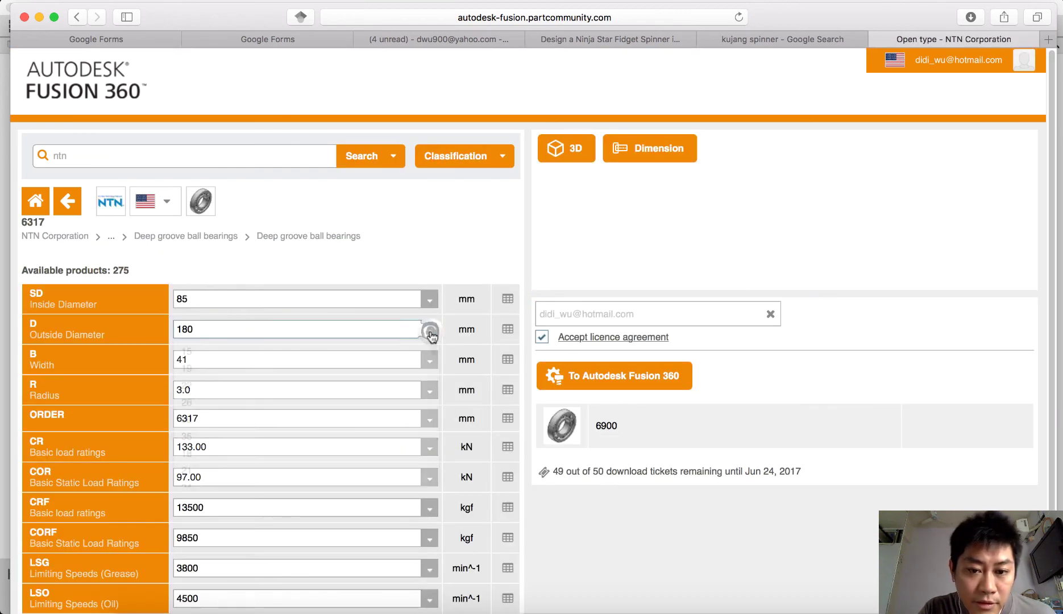
{"action": "left_click_drag", "start_coordinate": [434, 408], "coordinate": [435, 348]}
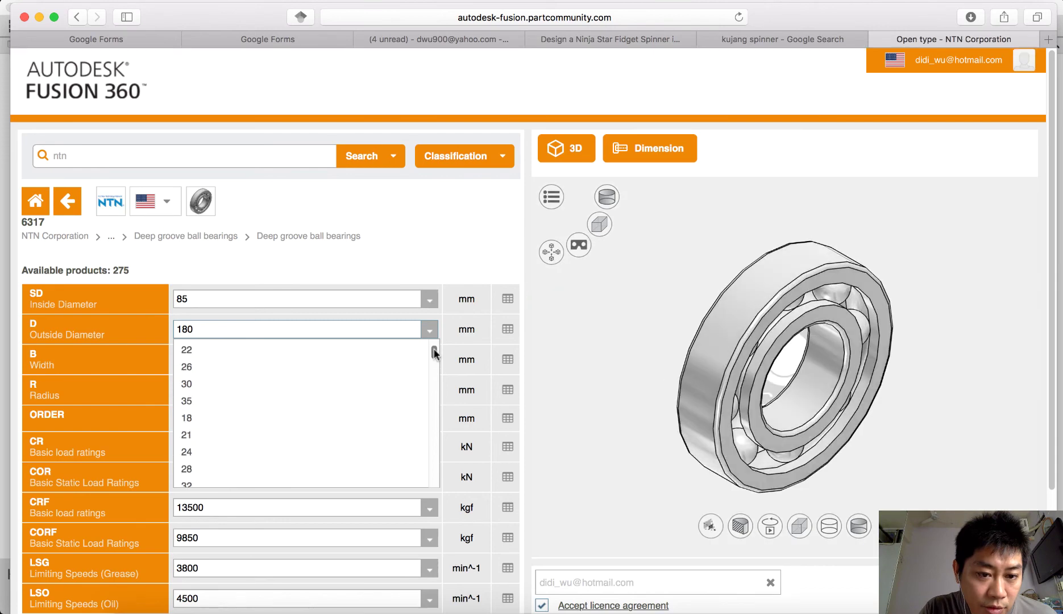
{"action": "left_click", "coordinate": [213, 352]}
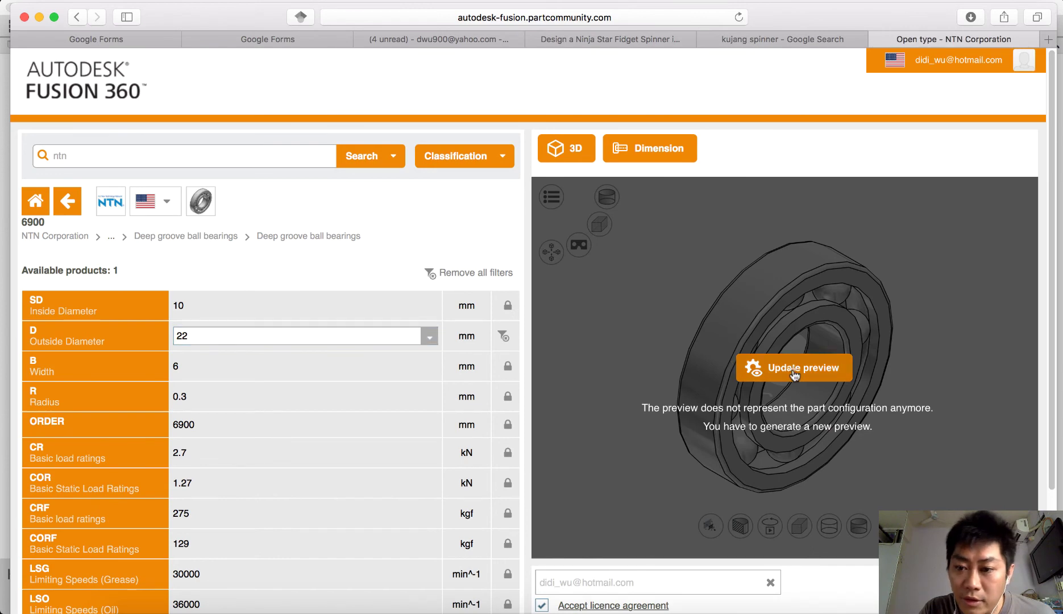
{"action": "left_click", "coordinate": [794, 371]}
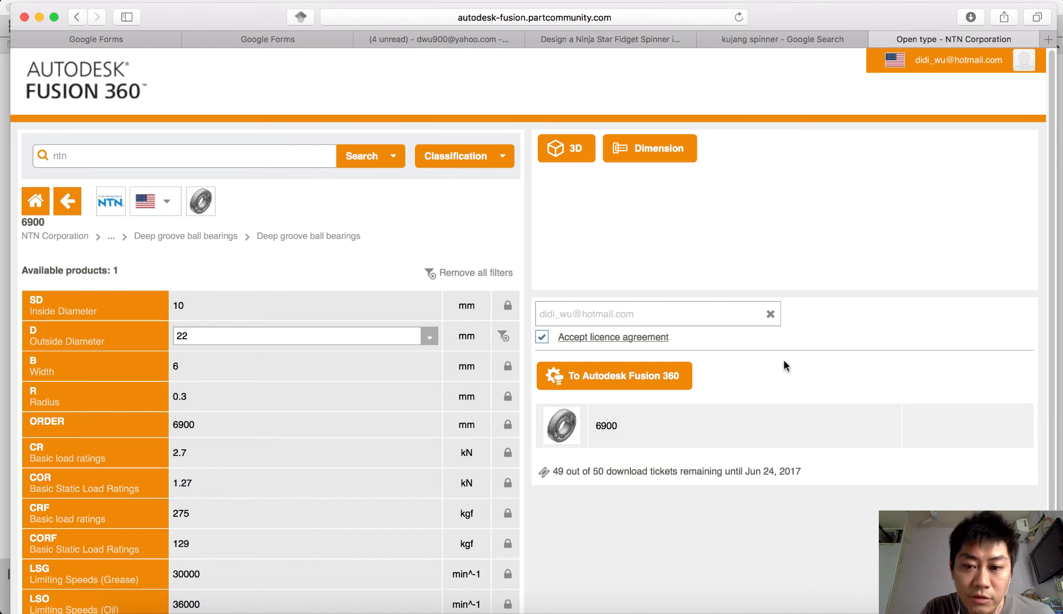
Send the configured 6900 bearing to Autodesk Fusion 360 and accept its default placement in the spinner design
{"action": "left_click", "coordinate": [653, 381]}
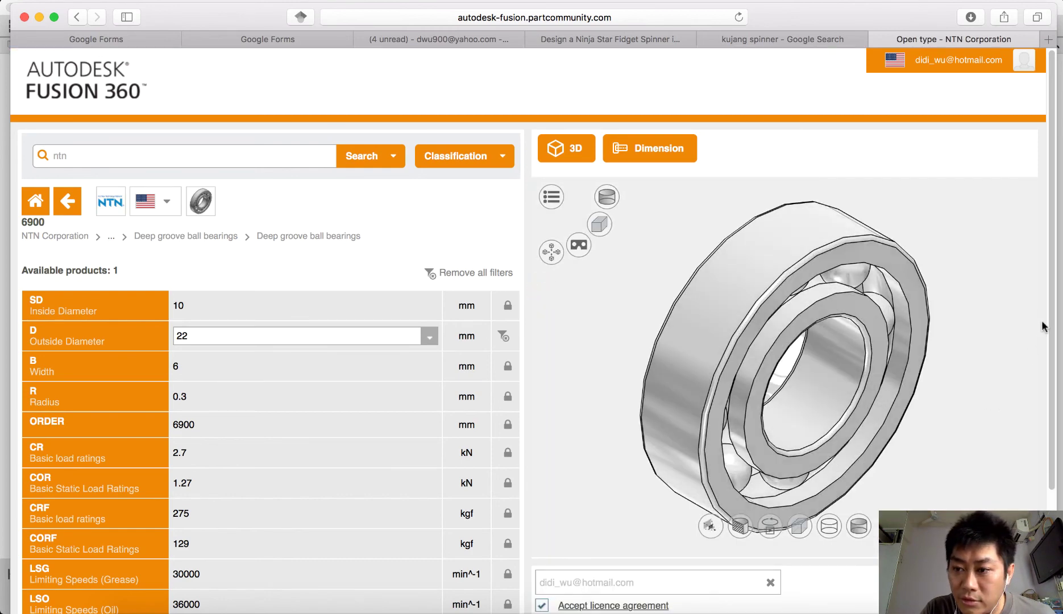
{"action": "left_click_drag", "start_coordinate": [896, 426], "coordinate": [818, 383]}
{"action": "scroll", "coordinate": [654, 477], "scroll_direction": "up", "scroll_amount": 5}
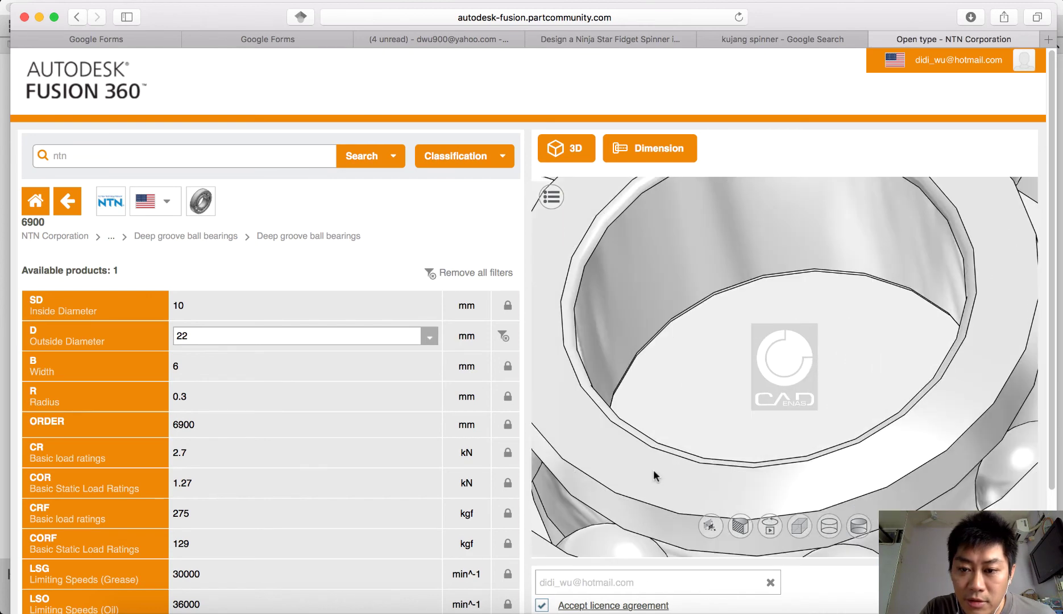
{"action": "scroll", "coordinate": [654, 476], "scroll_direction": "down", "scroll_amount": 6}
{"action": "scroll", "coordinate": [1053, 435], "scroll_direction": "down", "scroll_amount": 3}
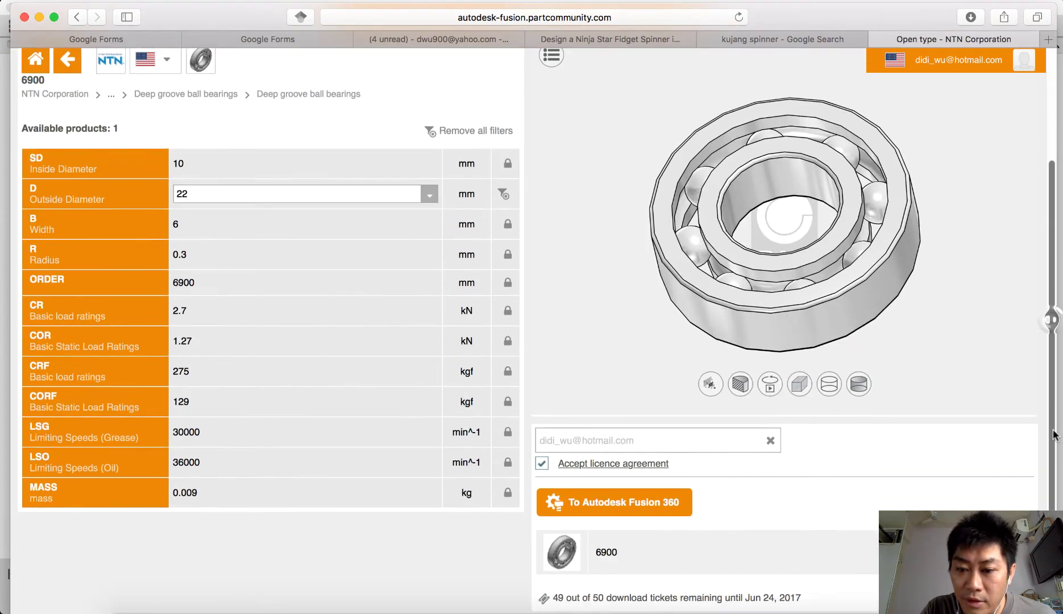
{"action": "left_click", "coordinate": [625, 505]}
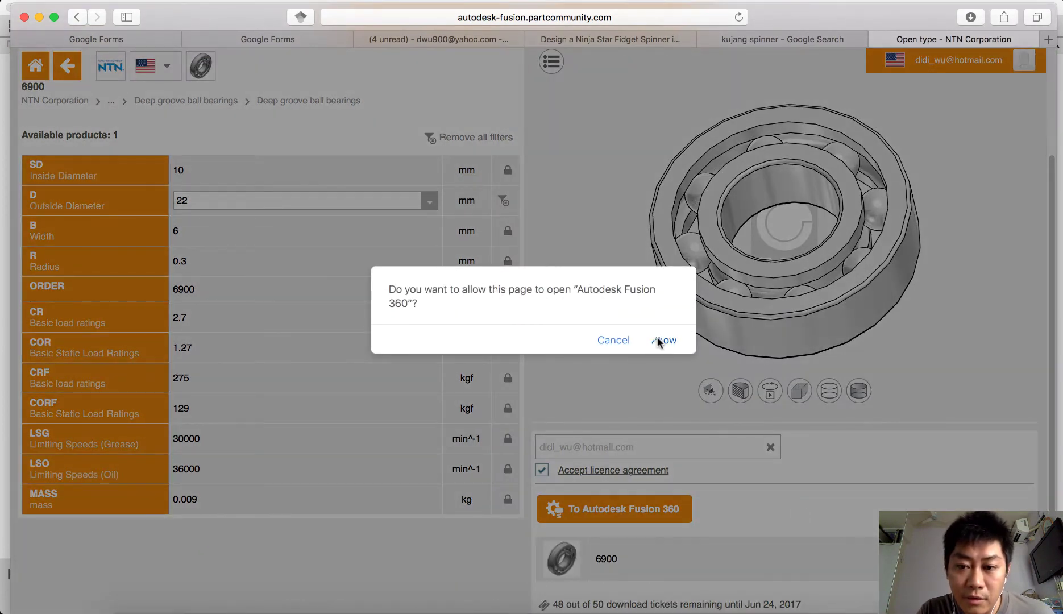
{"action": "left_click", "coordinate": [662, 340]}
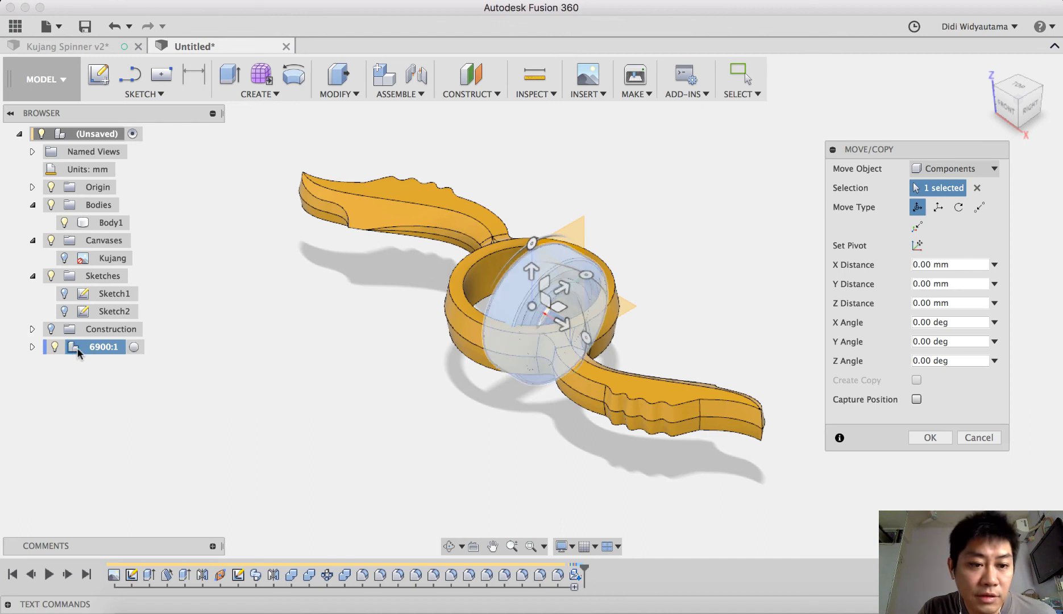
{"action": "left_click", "coordinate": [930, 438]}
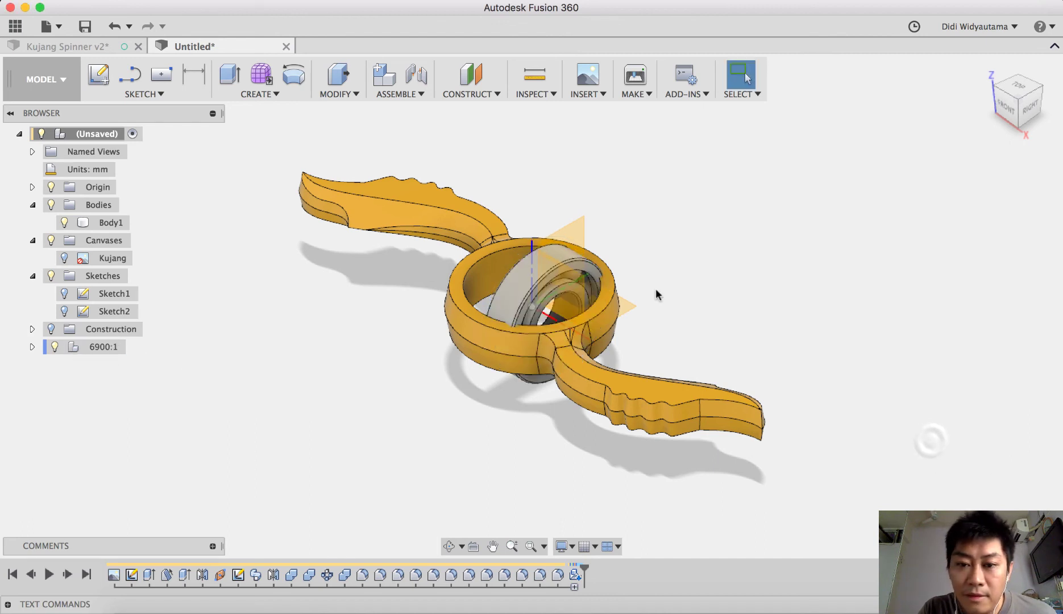
Combine the 6900 bearing's inner ring, outer ring and all eight balls into a rigid group with child components included
{"action": "left_click", "coordinate": [32, 347]}
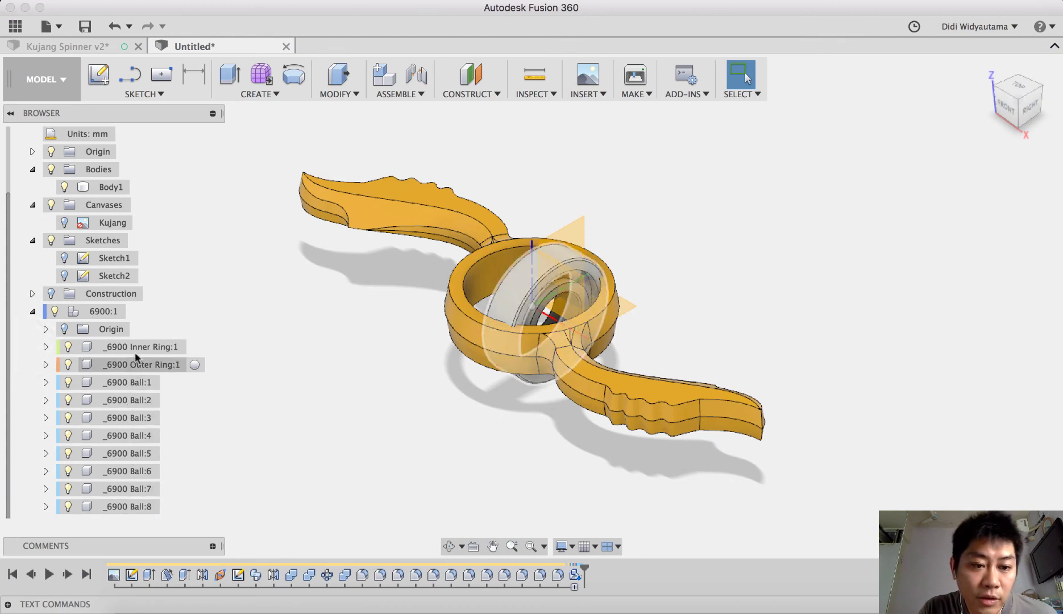
{"action": "left_click", "coordinate": [724, 267]}
{"action": "scroll", "coordinate": [607, 299], "scroll_direction": "up", "scroll_amount": 5}
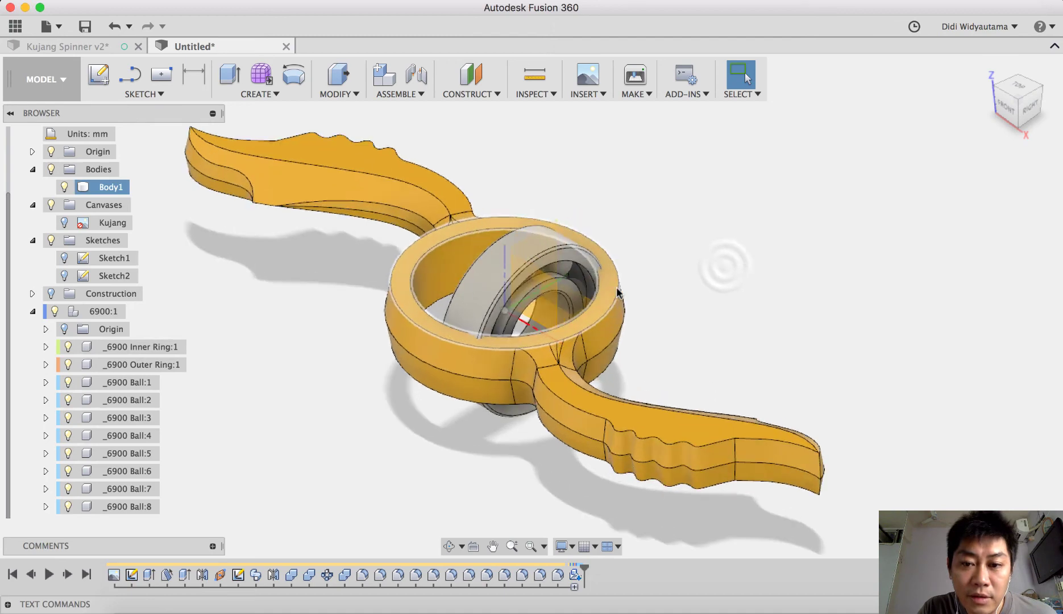
{"action": "left_click", "coordinate": [416, 95]}
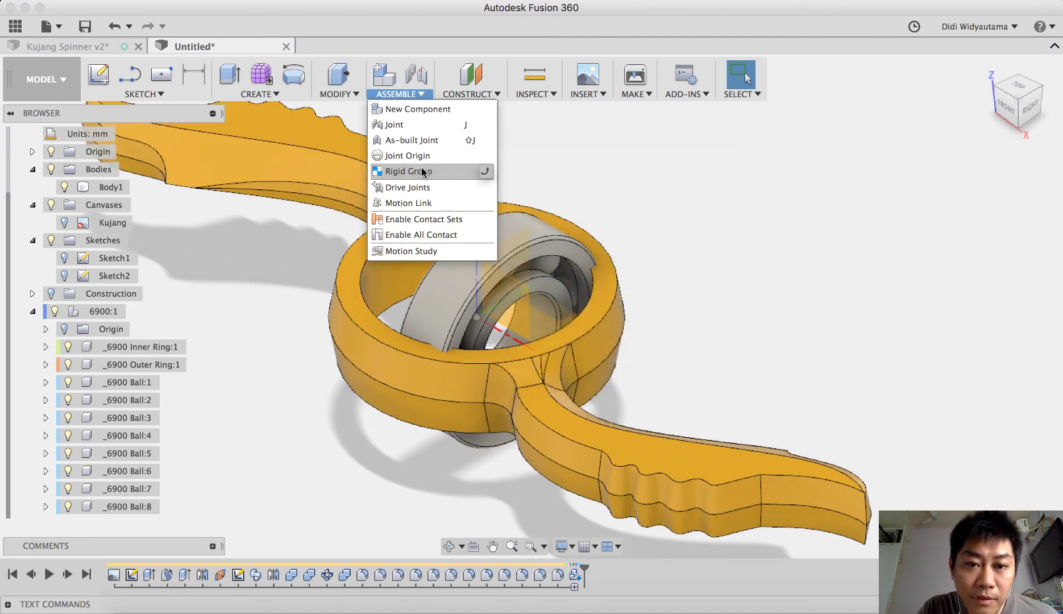
{"action": "left_click", "coordinate": [422, 172]}
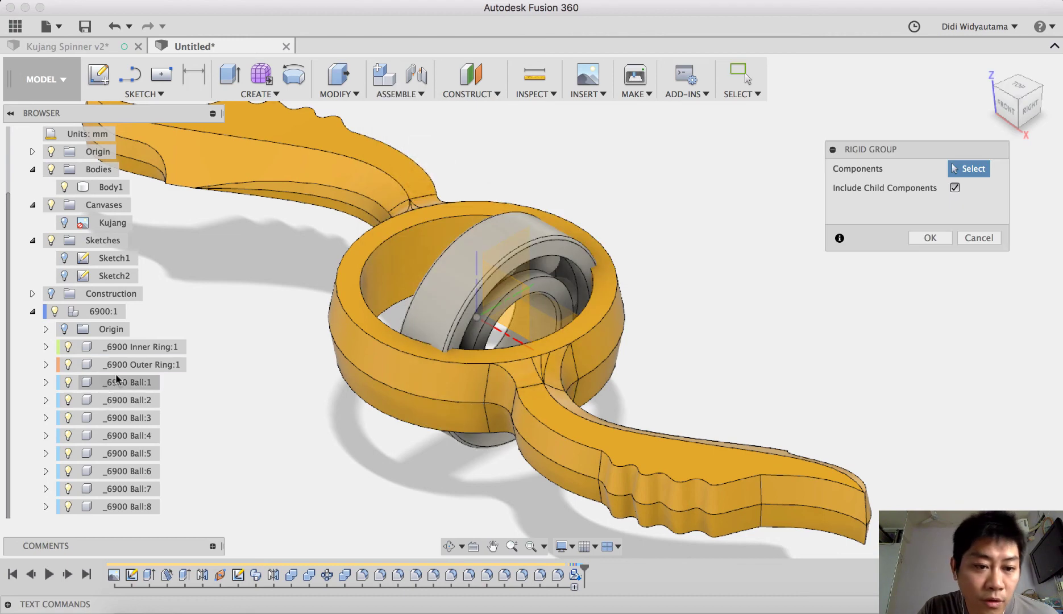
{"action": "left_click", "coordinate": [125, 347]}
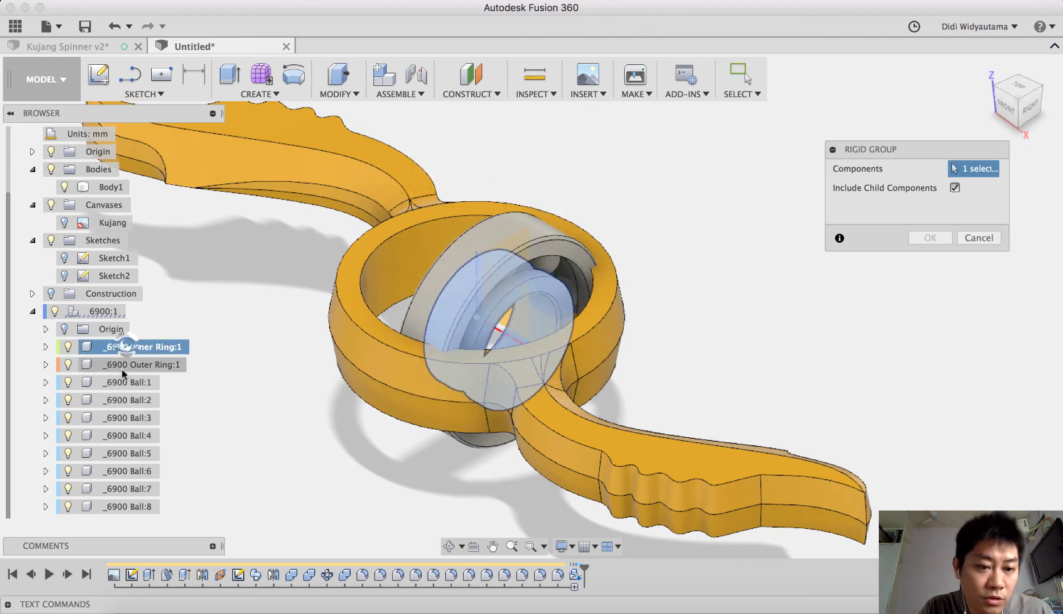
{"action": "left_click", "coordinate": [126, 505], "text": "shift"}
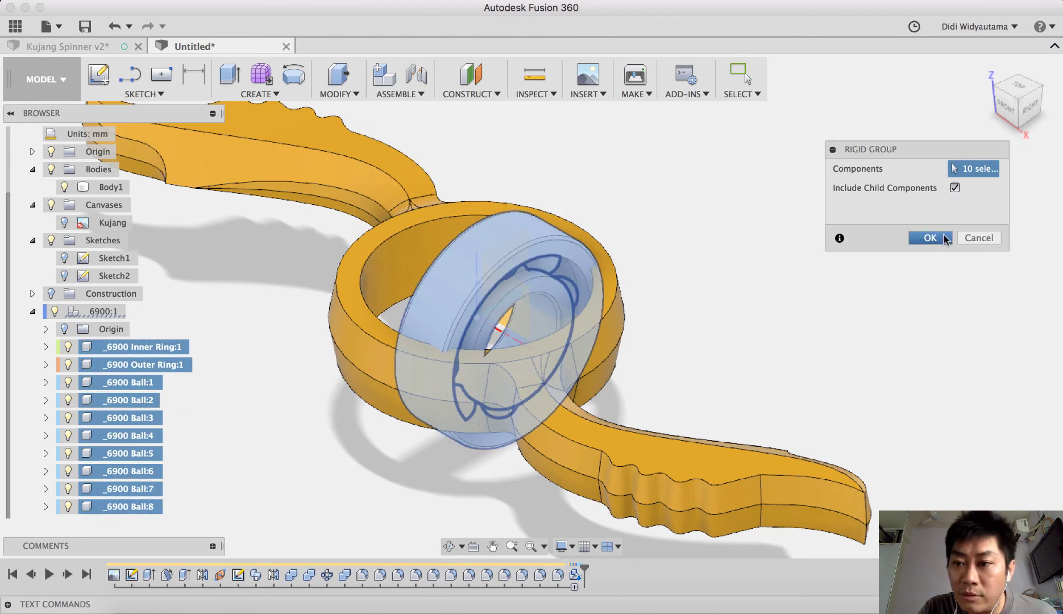
{"action": "left_click", "coordinate": [930, 238]}
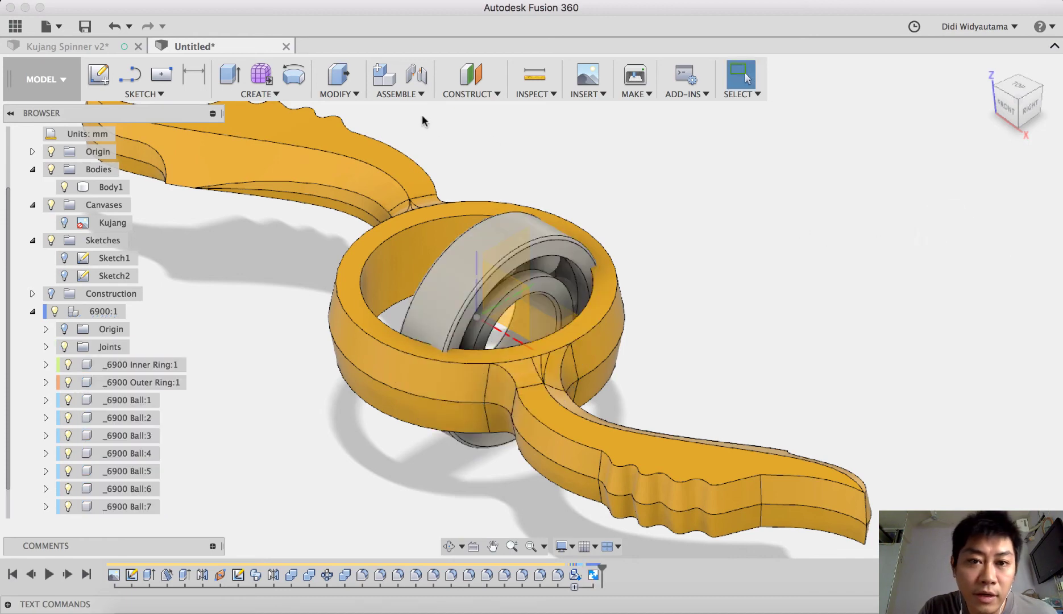
Create a rigid joint that aligns the bearing's centre point with the centre of the spinner ring
{"action": "left_click", "coordinate": [418, 80]}
{"action": "scroll", "coordinate": [530, 322], "scroll_direction": "up", "scroll_amount": 5}
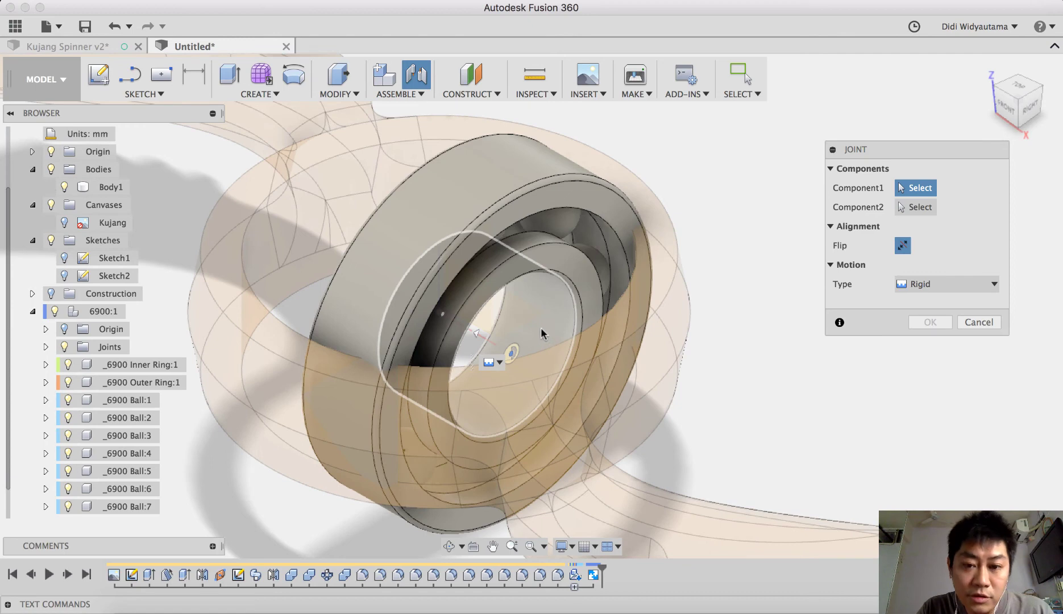
{"action": "left_click", "coordinate": [478, 335]}
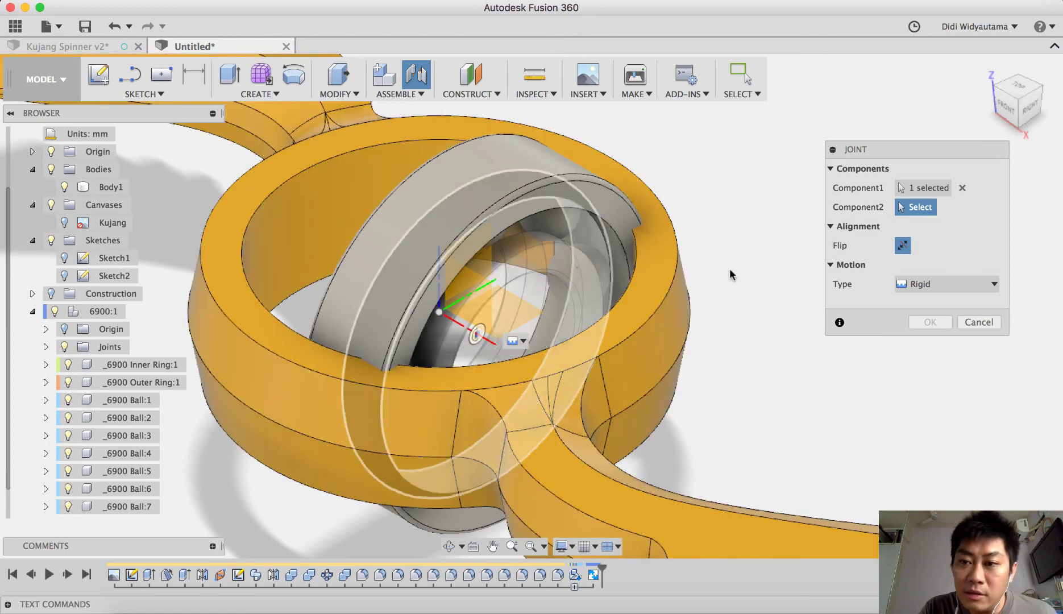
{"action": "scroll", "coordinate": [732, 268], "scroll_direction": "down", "scroll_amount": 4}
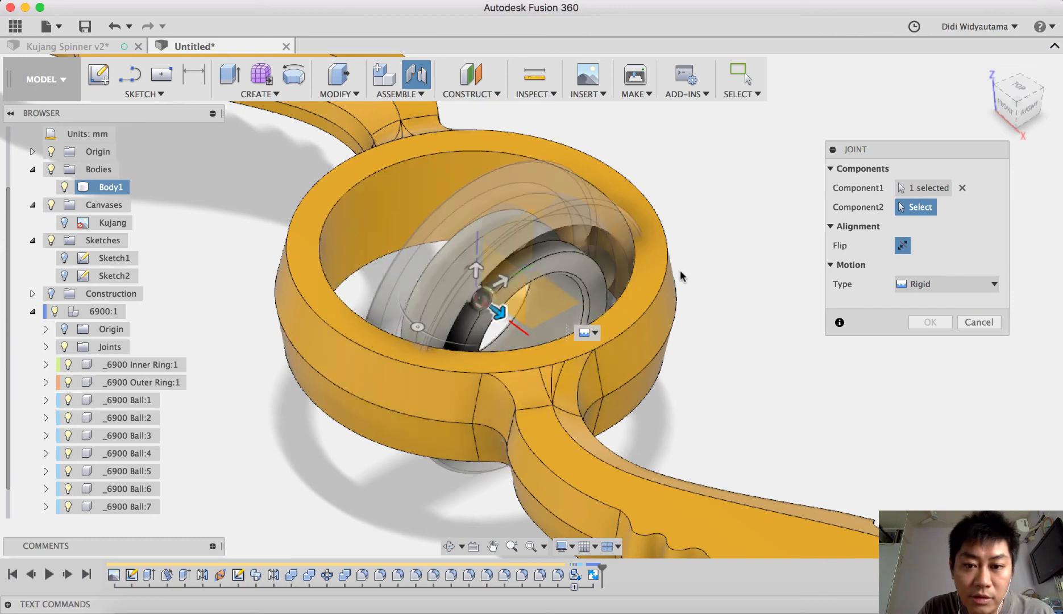
{"action": "left_click", "coordinate": [483, 298]}
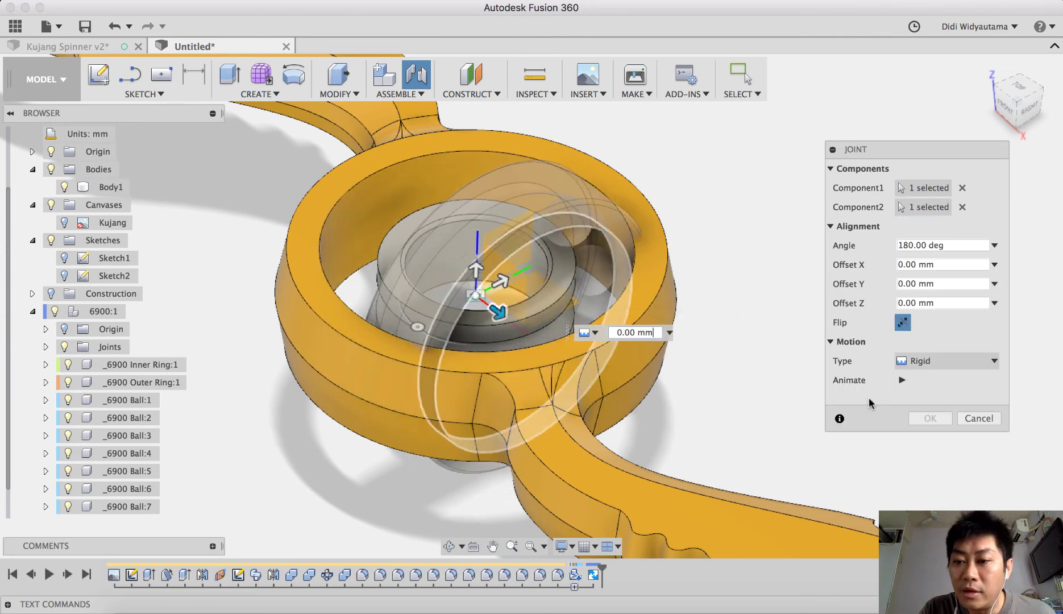
{"action": "left_click", "coordinate": [932, 419]}
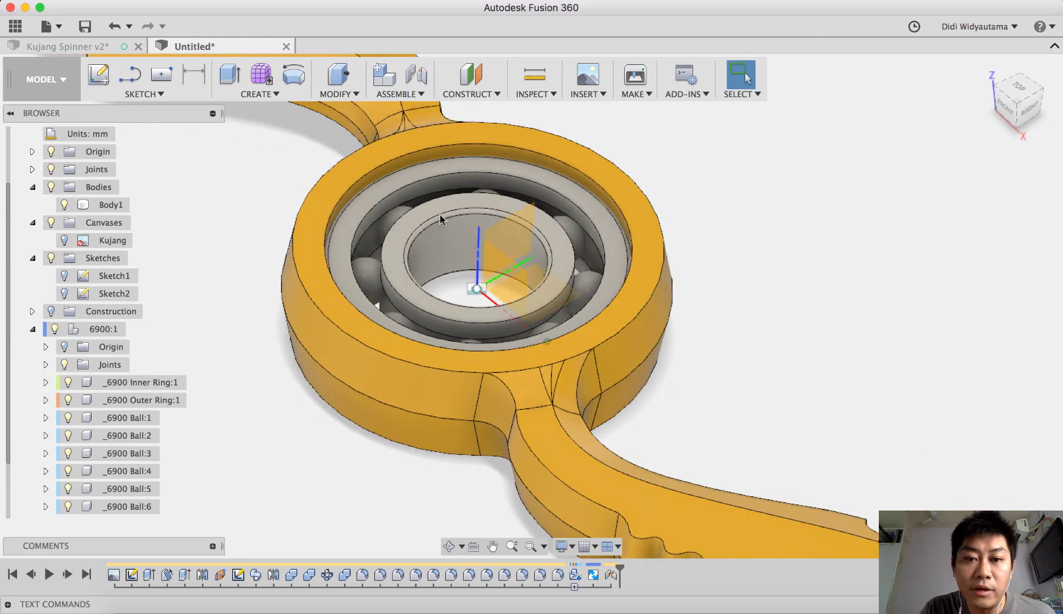
Chamfer the upper and lower inner edges of the spinner ring around the bearing with an equal distance of 1 mm
{"action": "scroll", "coordinate": [896, 217], "scroll_direction": "up", "scroll_amount": 5, "text": "shift"}
{"action": "scroll", "coordinate": [891, 211], "scroll_direction": "down", "scroll_amount": 10, "text": "shift"}
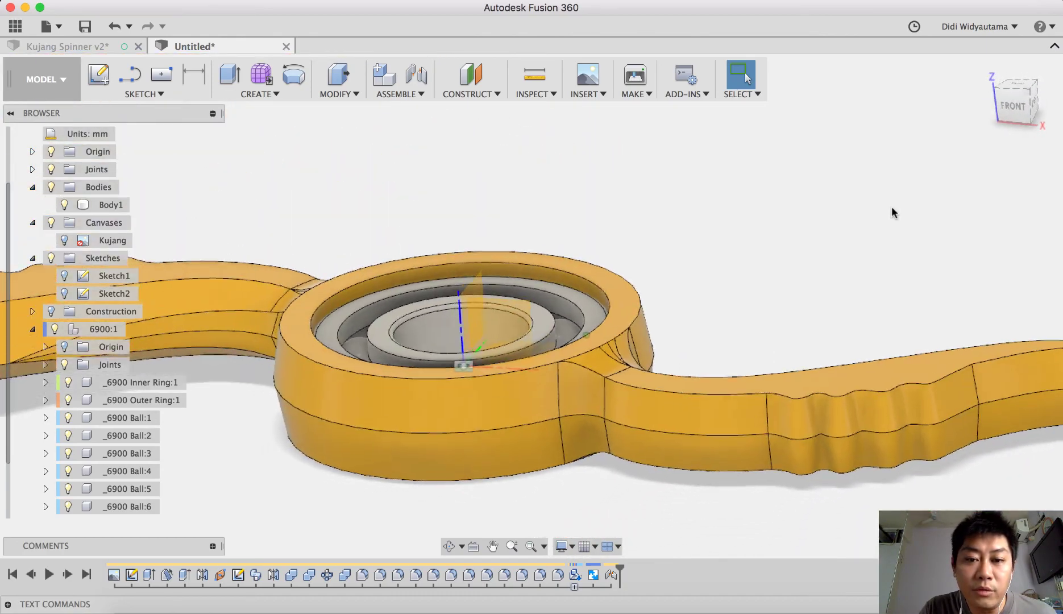
{"action": "scroll", "coordinate": [892, 209], "scroll_direction": "up", "scroll_amount": 3, "text": "shift"}
{"action": "scroll", "coordinate": [893, 208], "scroll_direction": "down", "scroll_amount": 10, "text": "shift"}
{"action": "scroll", "coordinate": [894, 209], "scroll_direction": "up", "scroll_amount": 5, "text": "shift"}
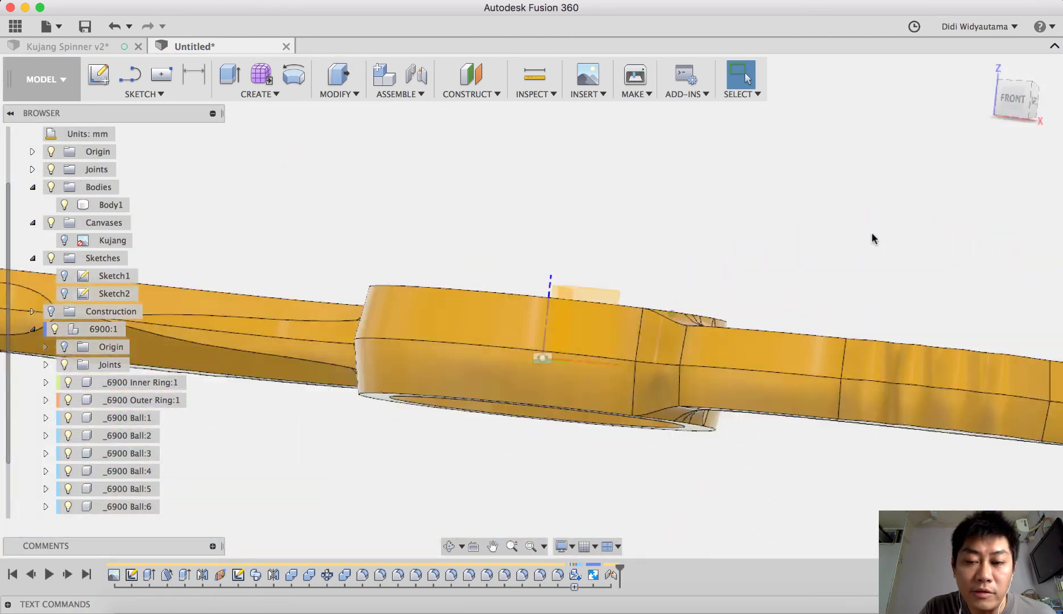
{"action": "scroll", "coordinate": [780, 256], "scroll_direction": "up", "scroll_amount": 5, "text": "shift"}
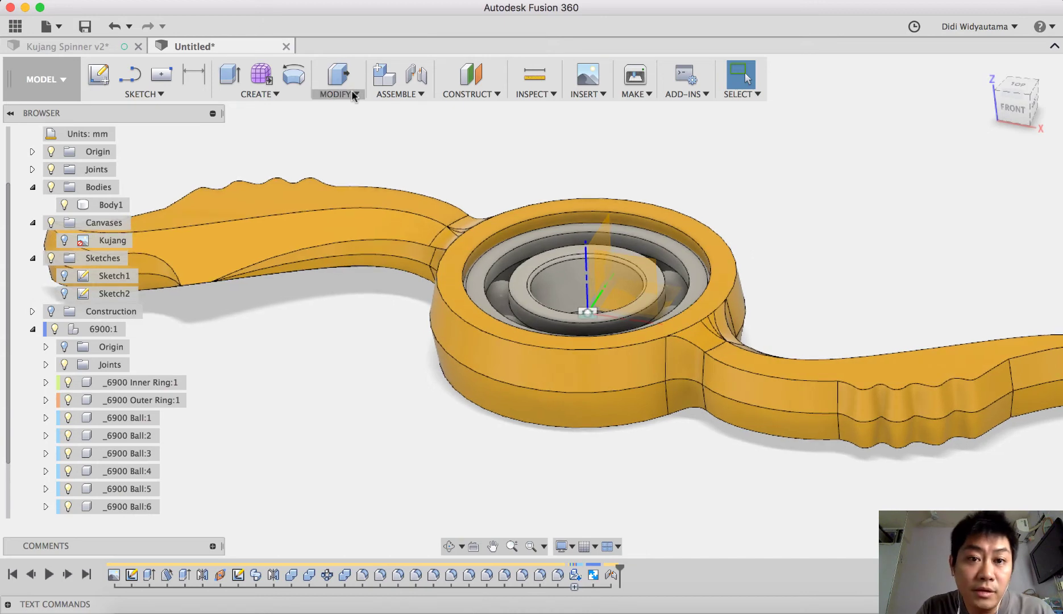
{"action": "left_click", "coordinate": [353, 94]}
{"action": "left_click", "coordinate": [361, 159]}
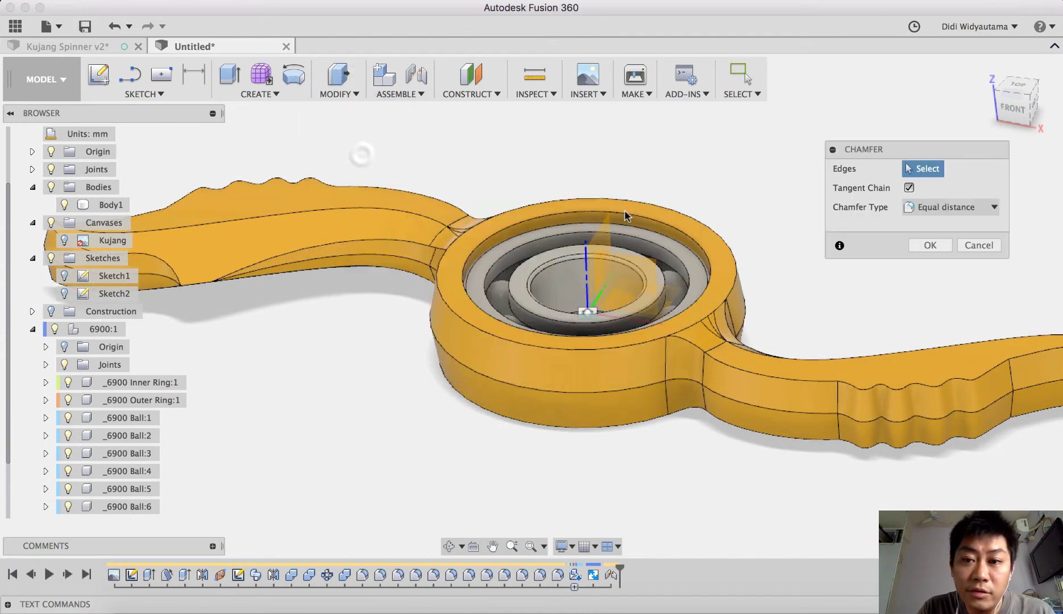
{"action": "left_click", "coordinate": [653, 222]}
{"action": "scroll", "coordinate": [749, 255], "scroll_direction": "down", "scroll_amount": 3, "text": "shift"}
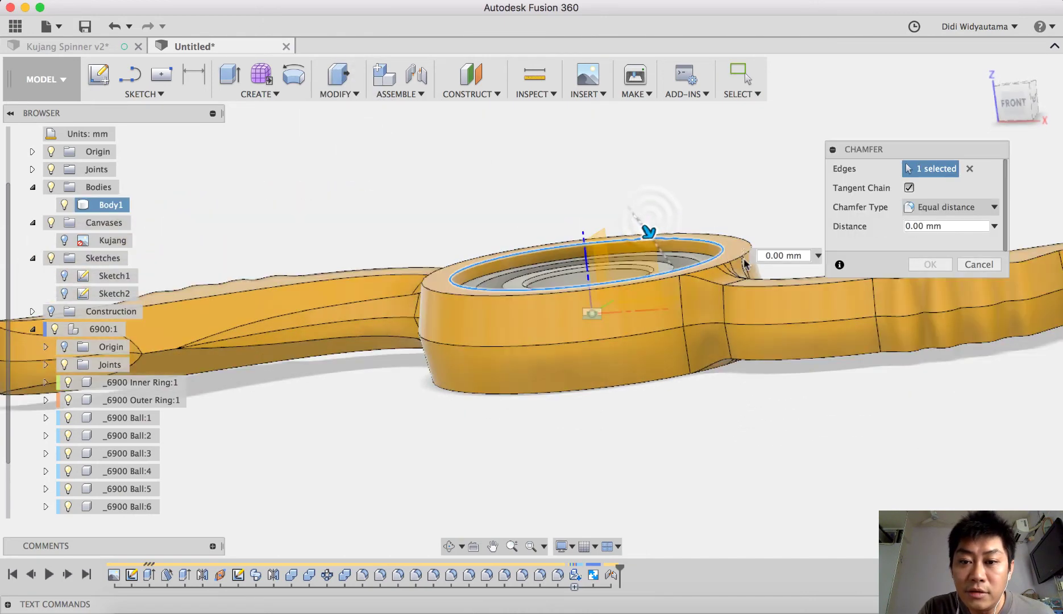
{"action": "scroll", "coordinate": [745, 263], "scroll_direction": "up", "scroll_amount": 5, "text": "shift"}
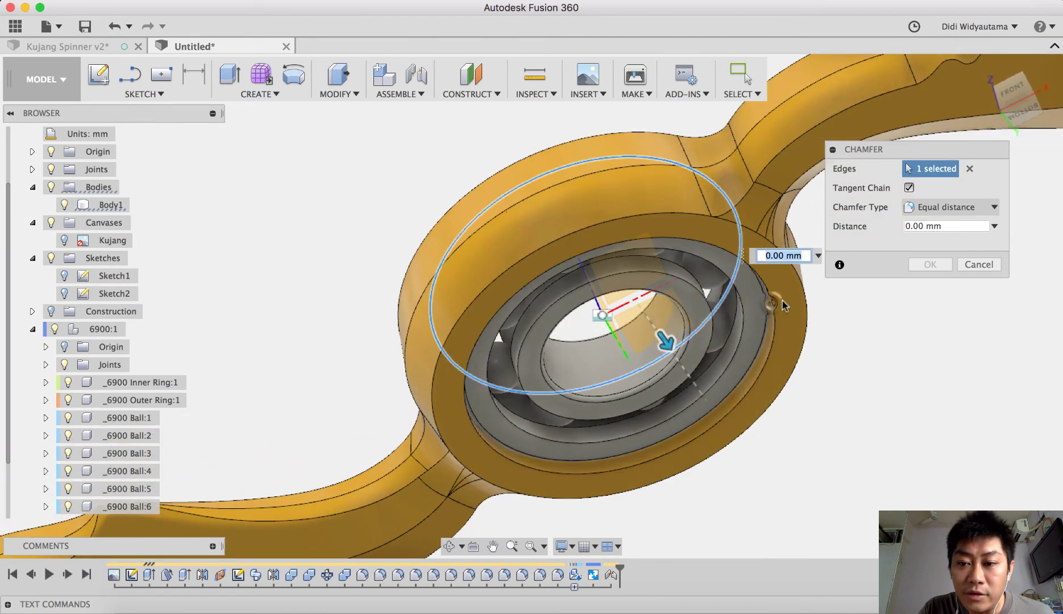
{"action": "scroll", "coordinate": [783, 305], "scroll_direction": "down", "scroll_amount": 5, "text": "shift"}
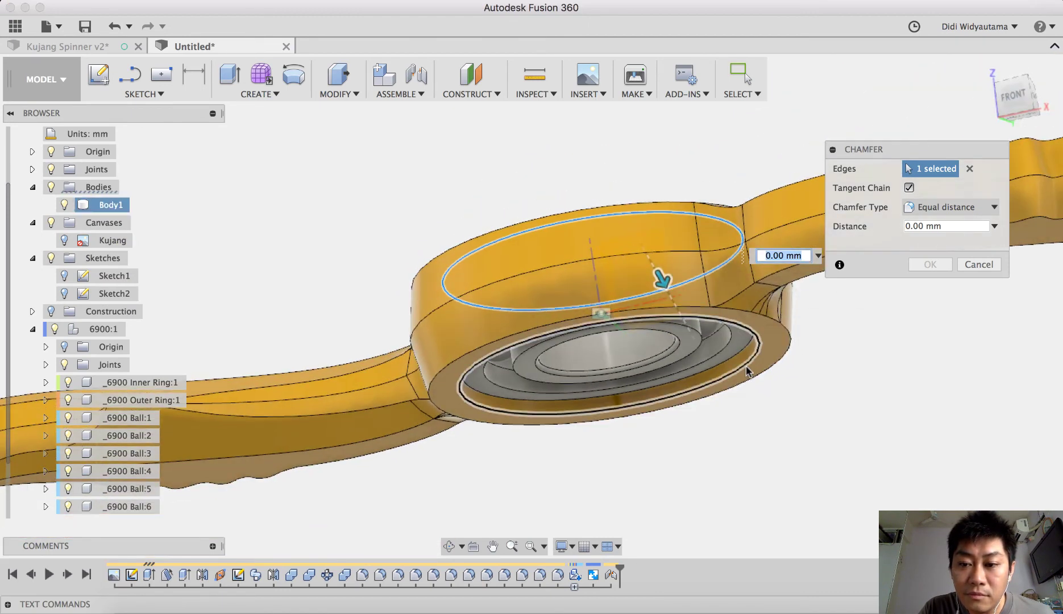
{"action": "left_click", "coordinate": [746, 371]}
{"action": "type", "text": "1"}
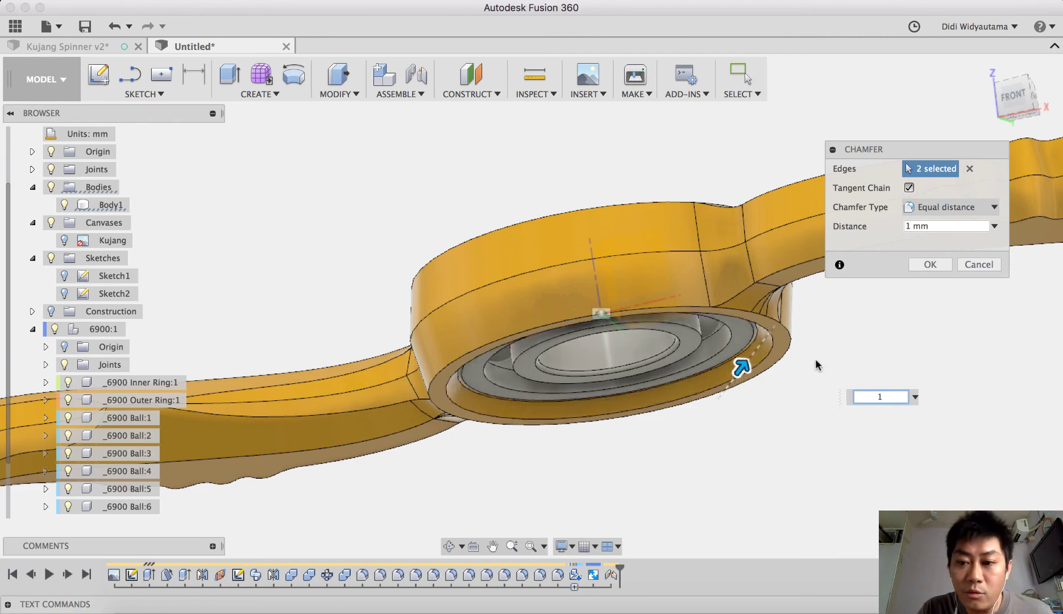
{"action": "scroll", "coordinate": [867, 345], "scroll_direction": "up", "scroll_amount": 5, "text": "shift"}
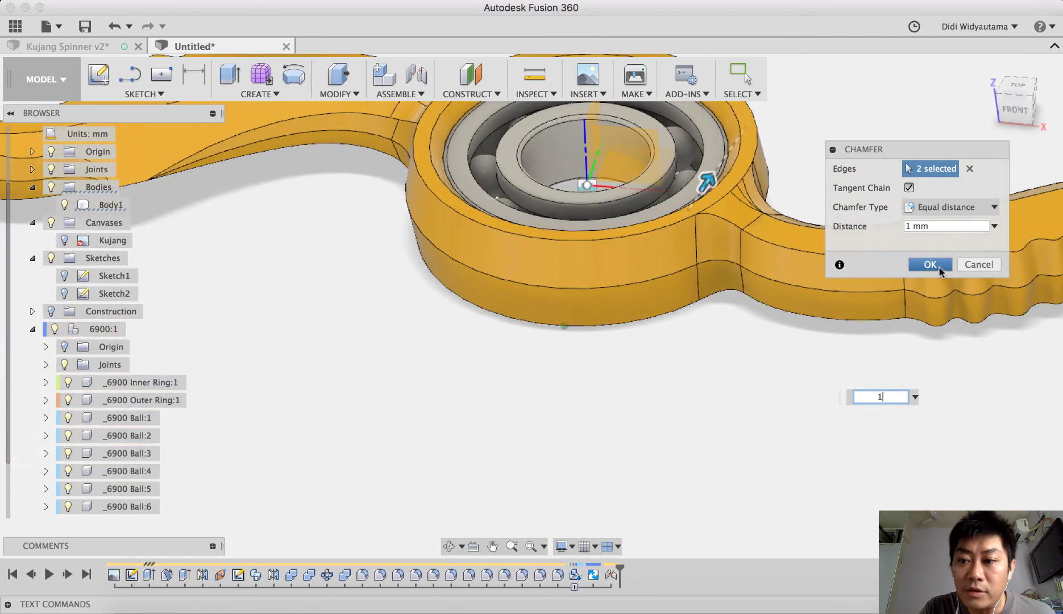
{"action": "left_click", "coordinate": [930, 265]}
Fillet the upper and lower edges along the full serrated side of one blade with a 0.5 mm constant radius
{"action": "key", "text": "F6"}
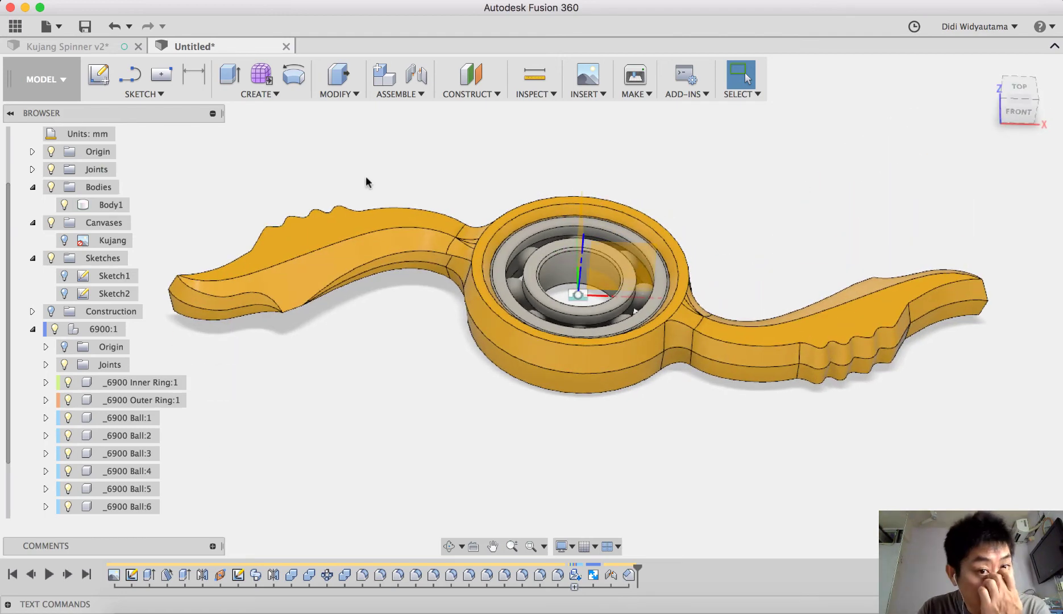
{"action": "left_click", "coordinate": [333, 95]}
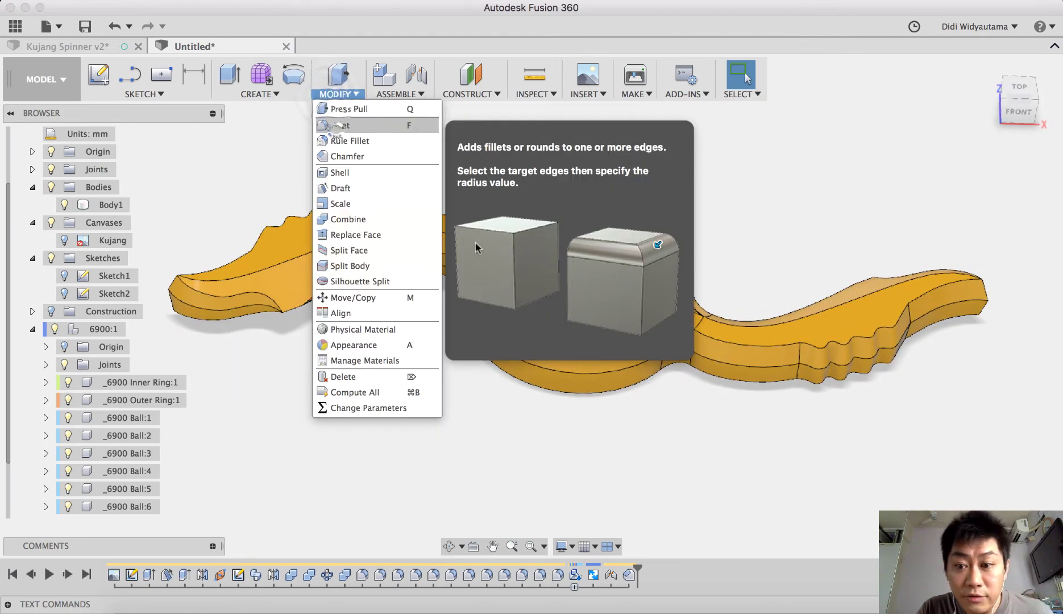
{"action": "left_click", "coordinate": [340, 125]}
{"action": "left_click", "coordinate": [746, 359]}
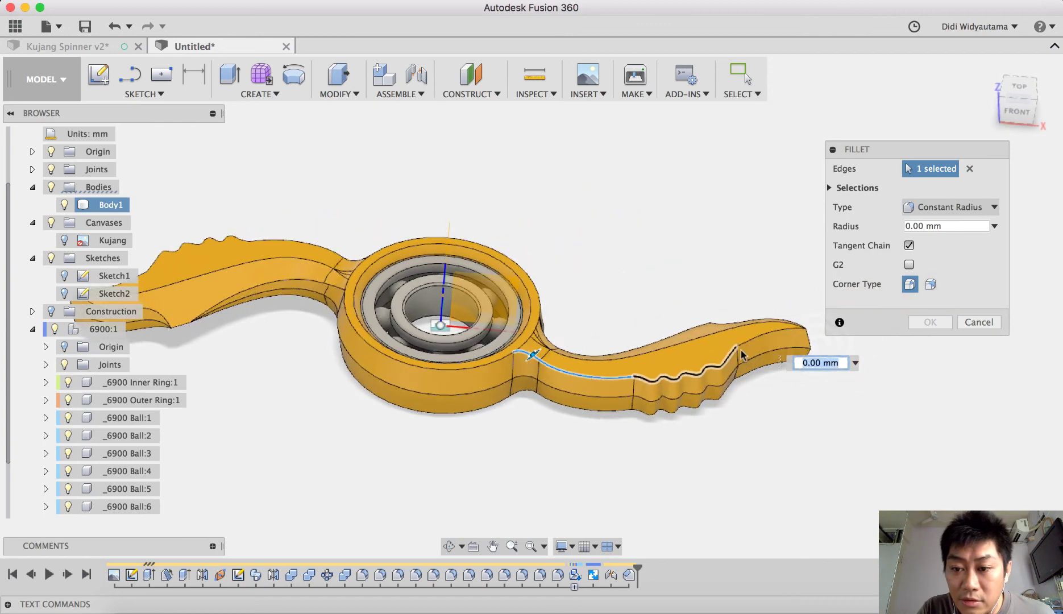
{"action": "left_click", "coordinate": [752, 339]}
{"action": "left_click", "coordinate": [753, 340]}
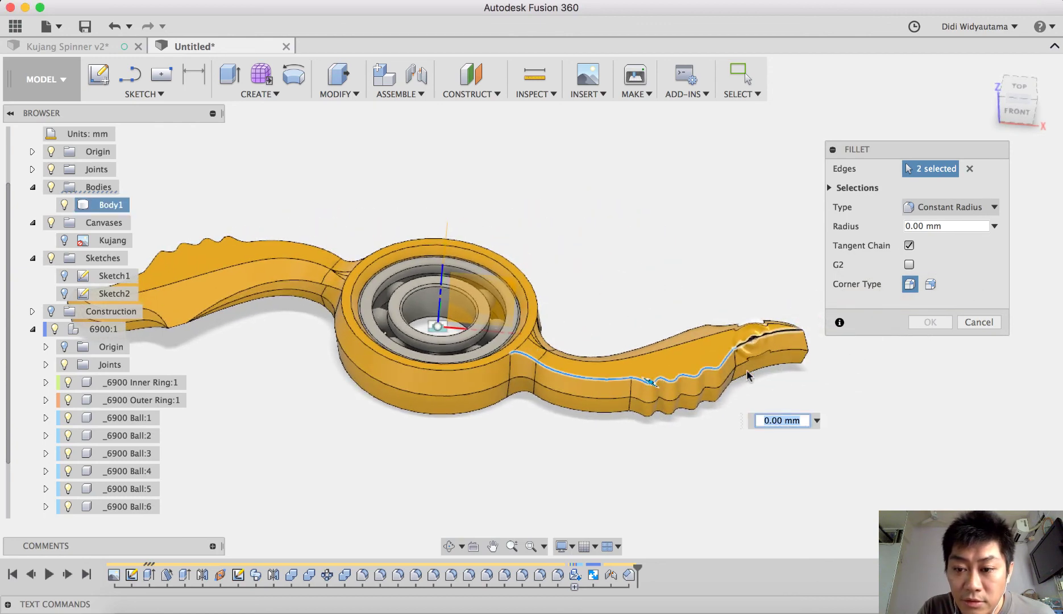
{"action": "left_click", "coordinate": [720, 403]}
{"action": "left_click", "coordinate": [613, 416]}
{"action": "left_click", "coordinate": [611, 416]}
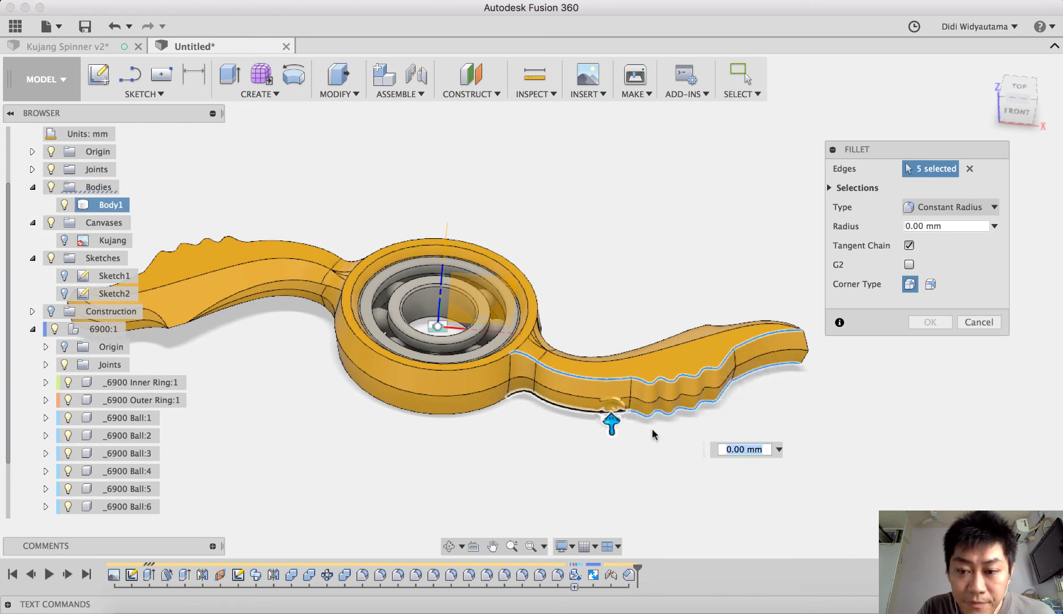
{"action": "type", "text": "1"}
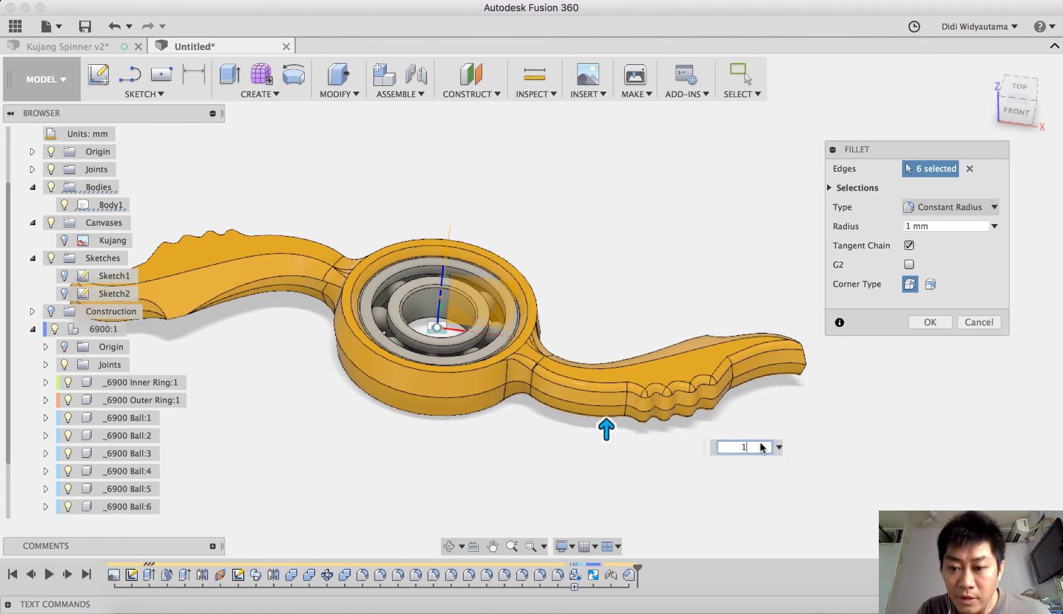
{"action": "type", "text": "0."}
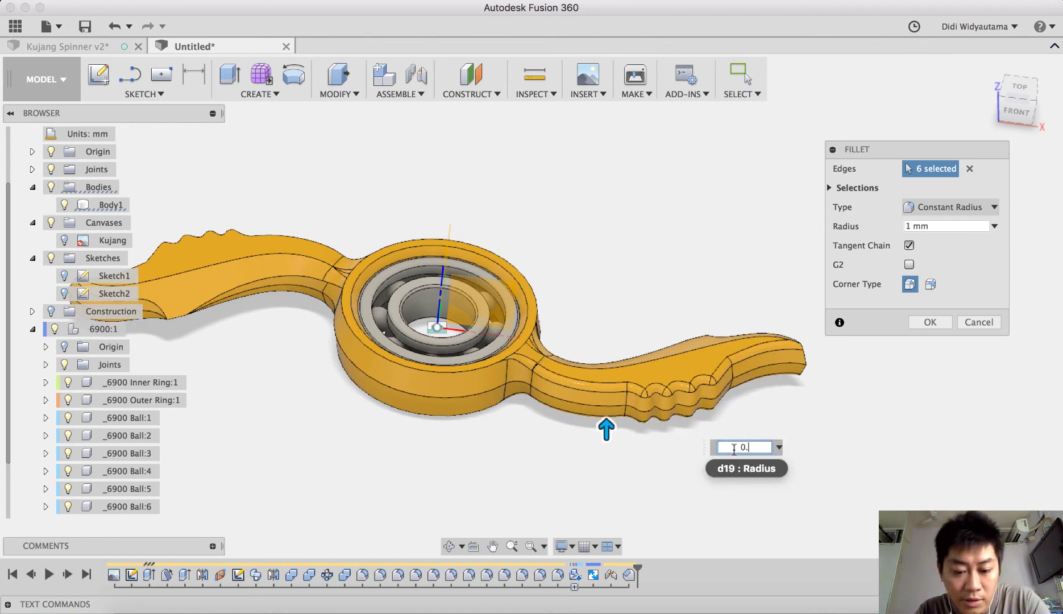
{"action": "type", "text": "5"}
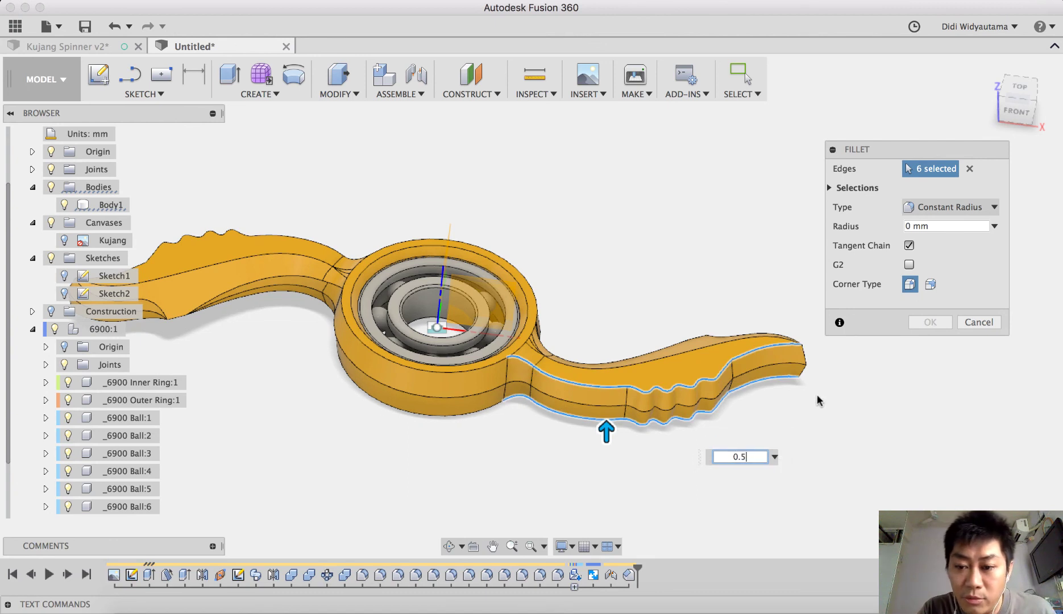
{"action": "key", "text": "Return"}
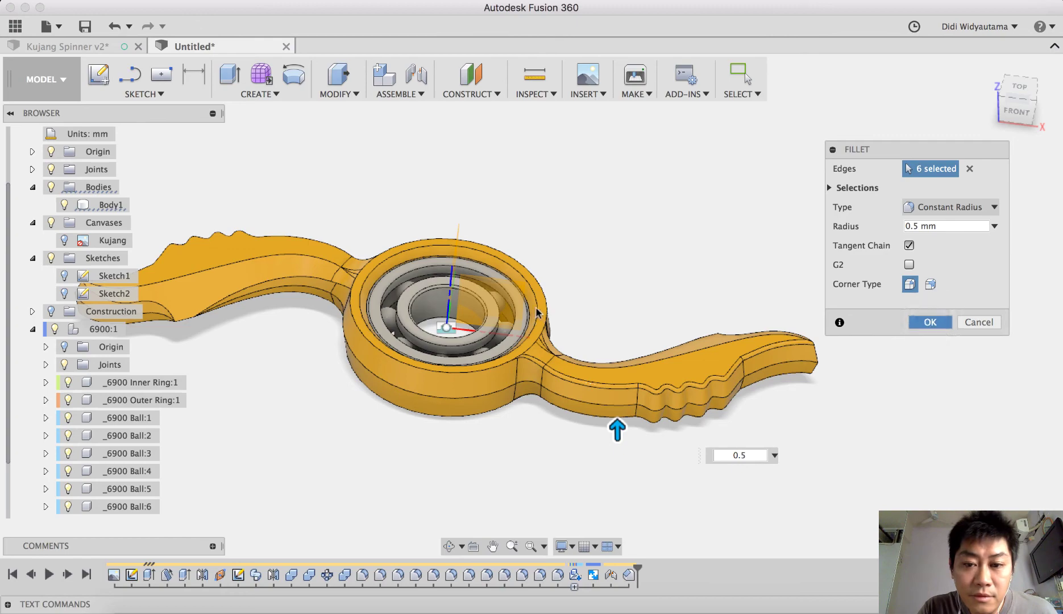
{"action": "key", "text": "Return"}
Fillet the matching upper and lower edges along the opposite blade's serrated side with a 0.5 mm constant radius
{"action": "middle_click_drag", "start_coordinate": [606, 281], "coordinate": [680, 312], "text": "shift"}
{"action": "key", "text": "f"}
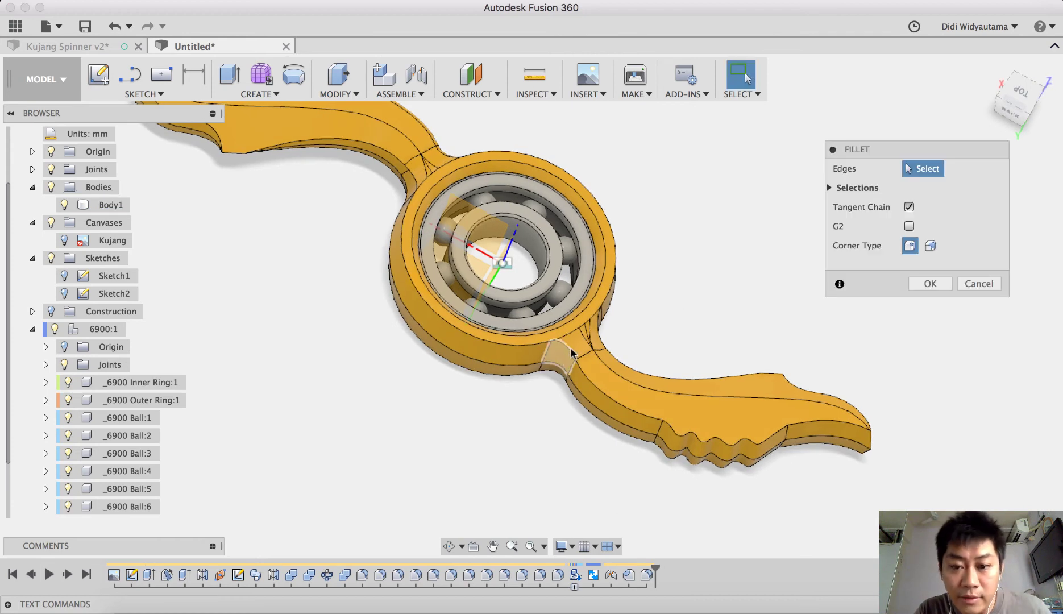
{"action": "left_click", "coordinate": [676, 425]}
{"action": "left_click", "coordinate": [677, 437]}
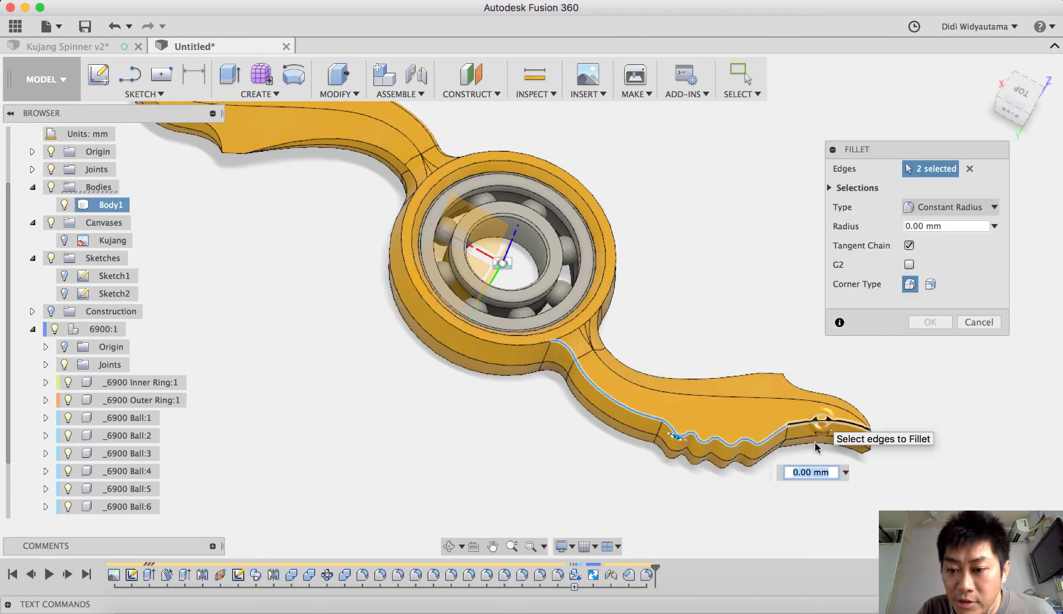
{"action": "middle_click_drag", "start_coordinate": [823, 436], "coordinate": [806, 455], "text": "shift"}
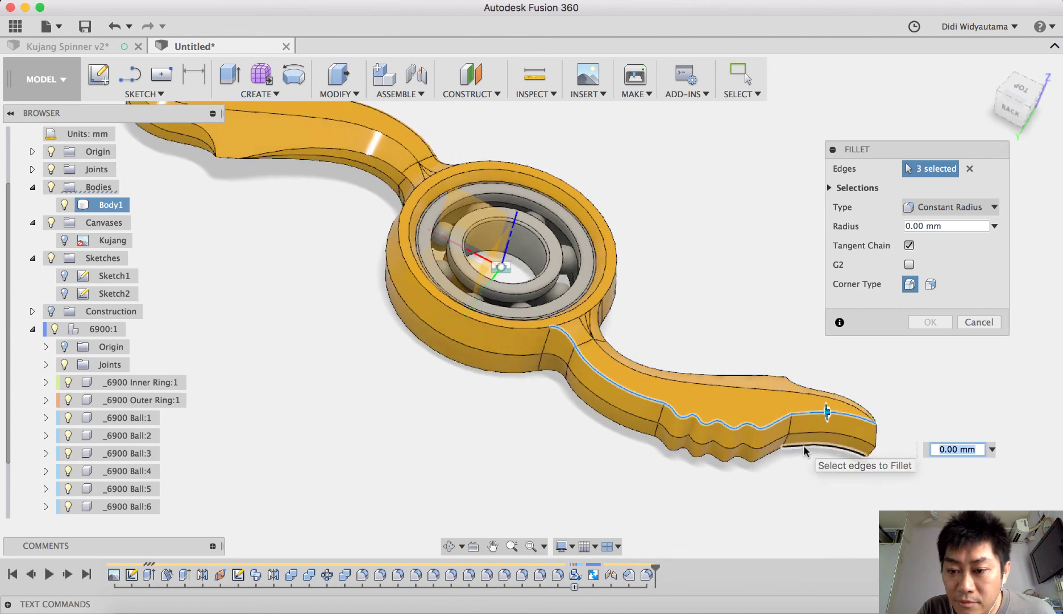
{"action": "left_click", "coordinate": [804, 448]}
{"action": "left_click", "coordinate": [764, 458]}
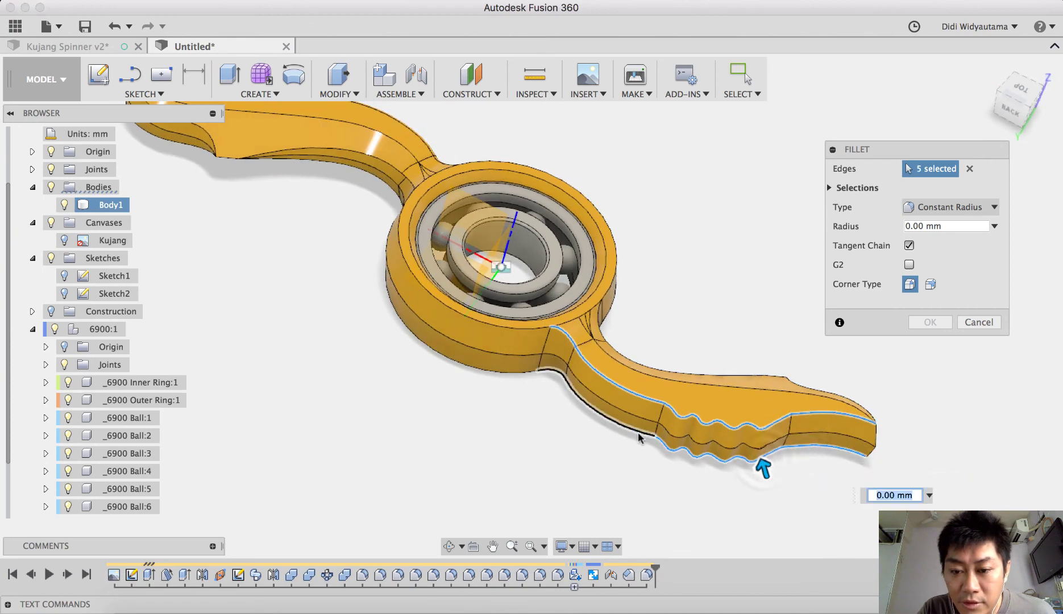
{"action": "left_click", "coordinate": [640, 435]}
{"action": "type", "text": "0.5"}
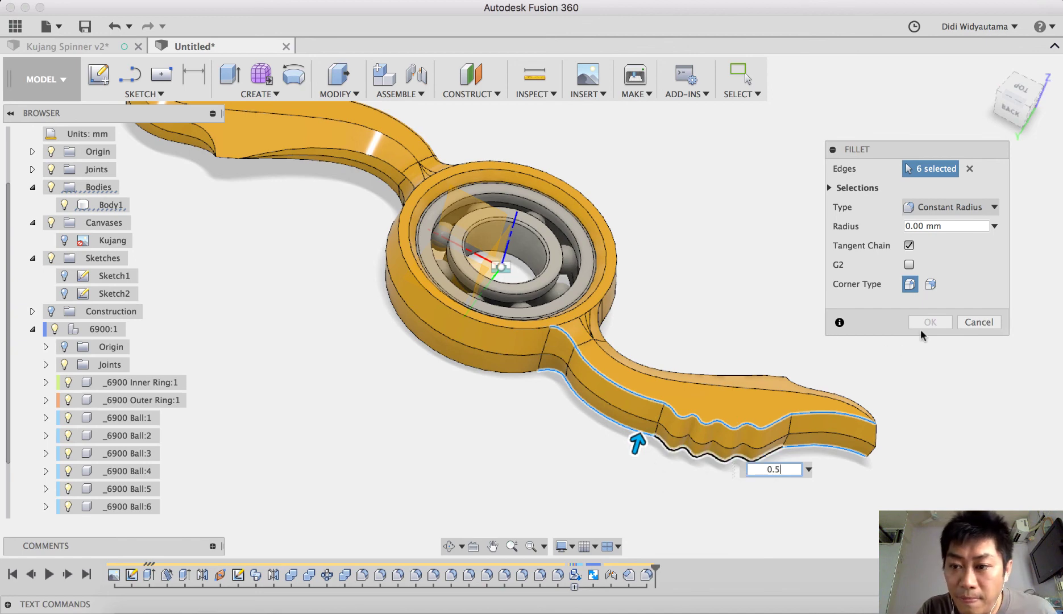
{"action": "key", "text": "Return"}
{"action": "left_click", "coordinate": [927, 323]}
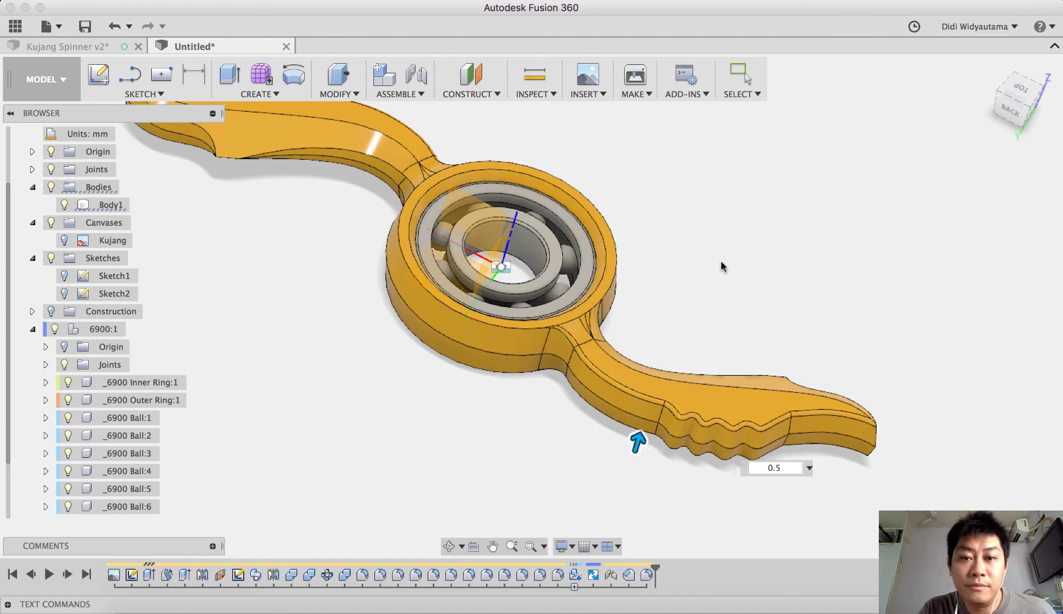
Collapse the Bodies folder in the browser and hide the spinner design's origin
{"action": "scroll", "coordinate": [834, 285], "scroll_direction": "left", "scroll_amount": 10, "text": "shift"}
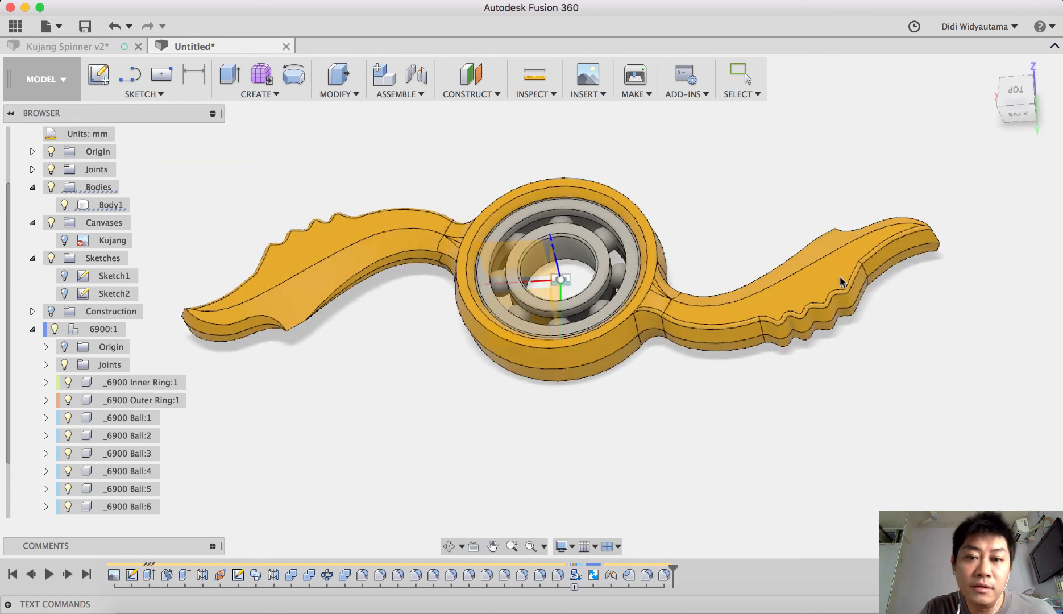
{"action": "scroll", "coordinate": [829, 390], "scroll_direction": "left", "scroll_amount": 8, "text": "shift"}
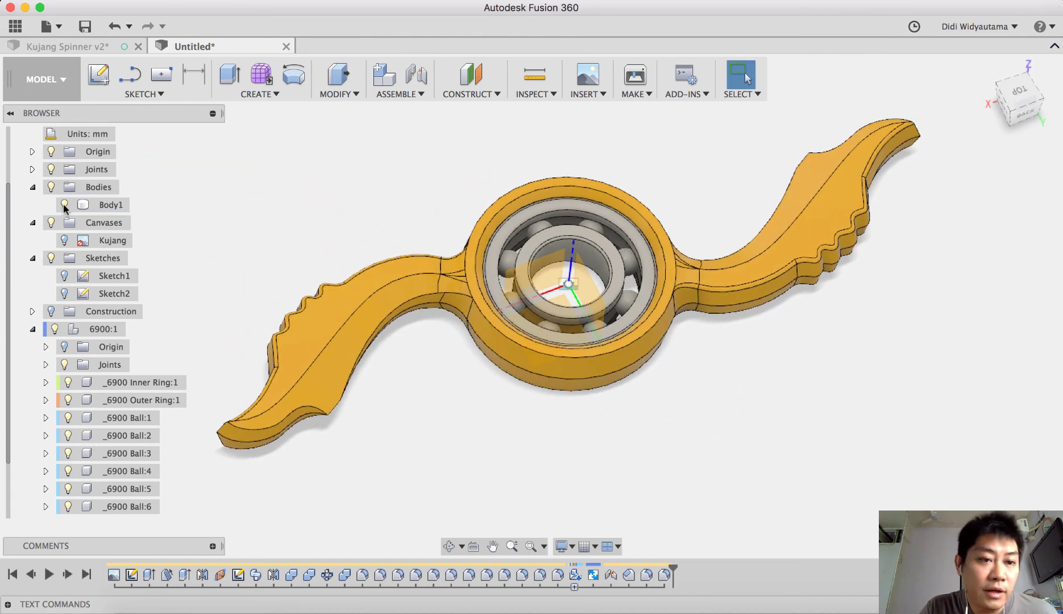
{"action": "left_click", "coordinate": [32, 189]}
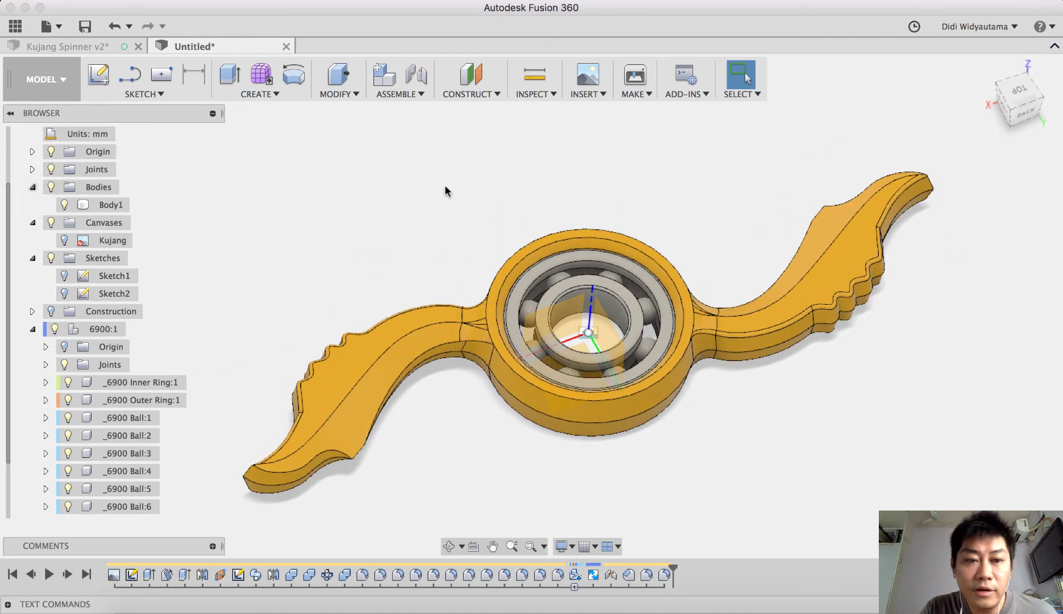
{"action": "left_click", "coordinate": [50, 152]}
{"action": "left_click", "coordinate": [50, 152]}
{"action": "left_click", "coordinate": [250, 175]}
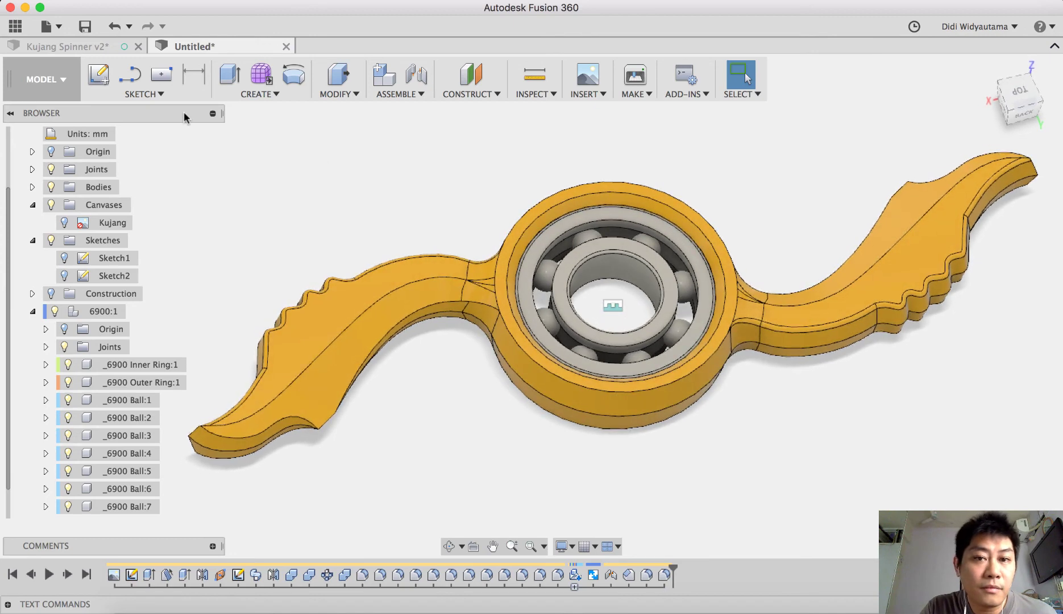
Measure the spinner's overall length from one blade tip to the other
{"action": "left_click", "coordinate": [535, 75]}
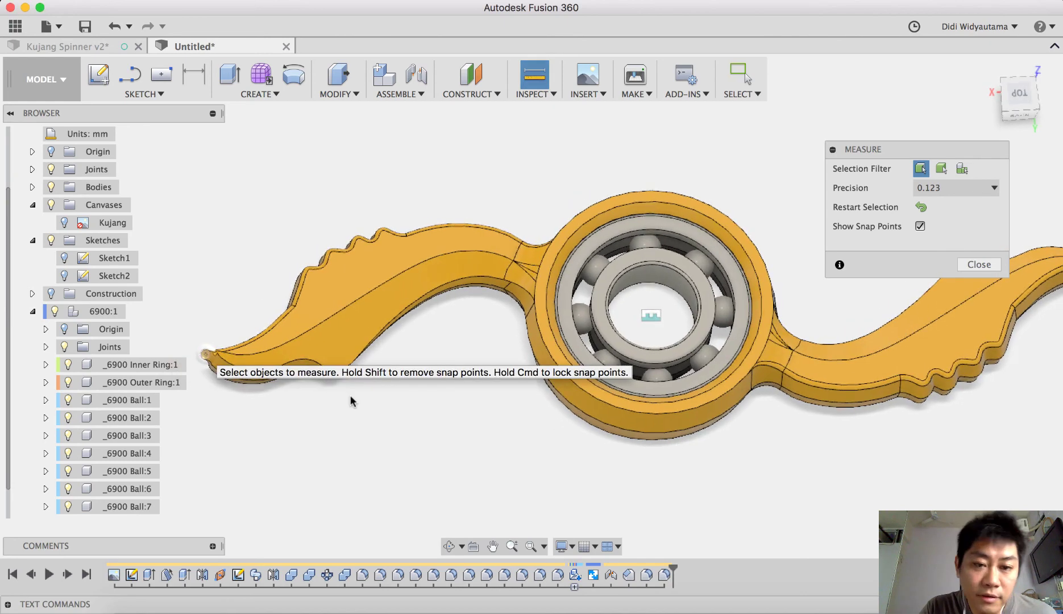
{"action": "left_click", "coordinate": [961, 346]}
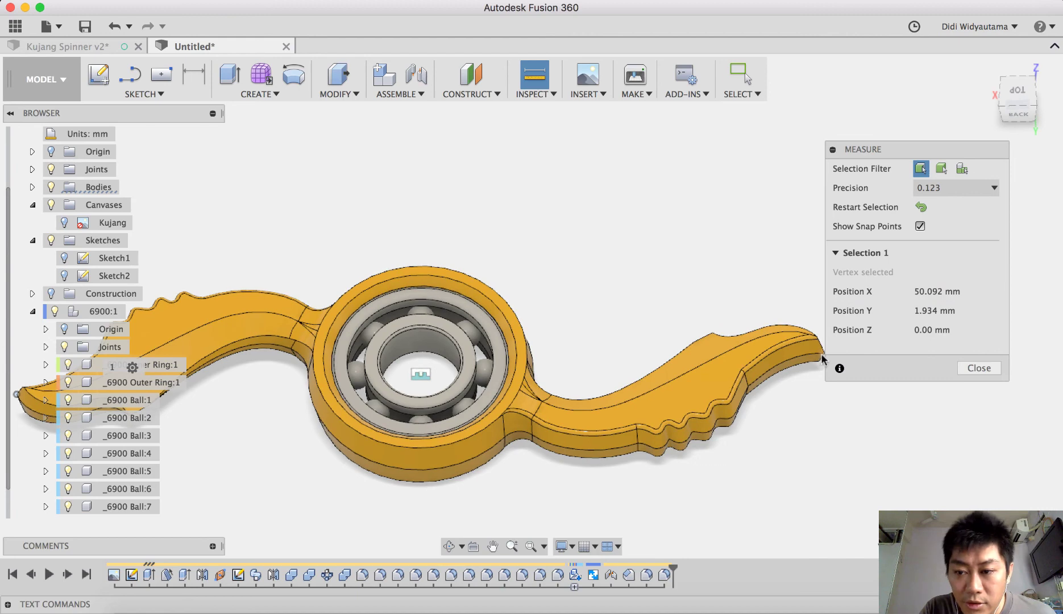
{"action": "left_click", "coordinate": [822, 358]}
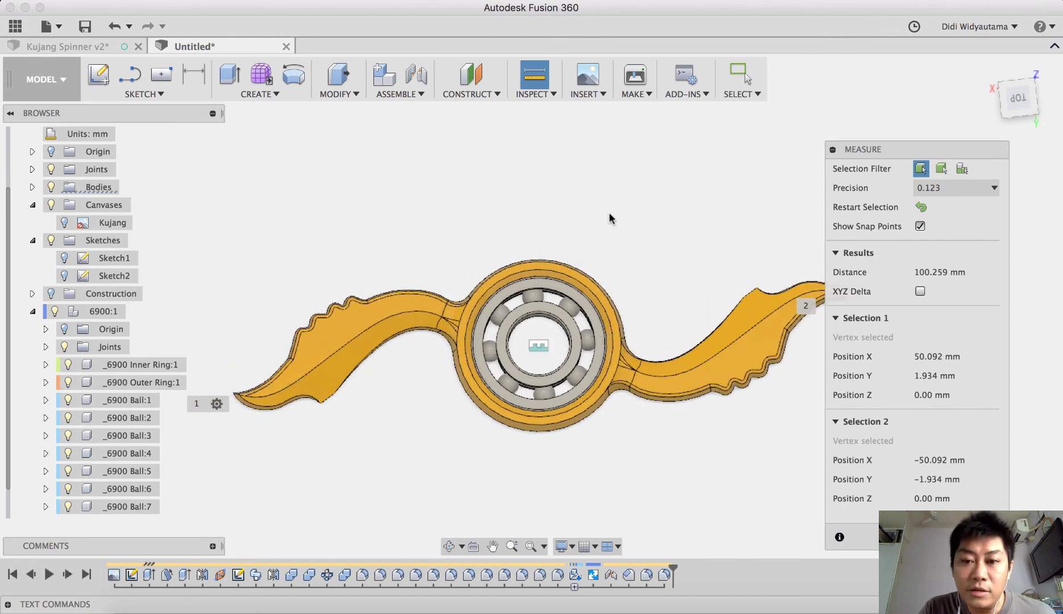
{"action": "key", "text": "Escape"}
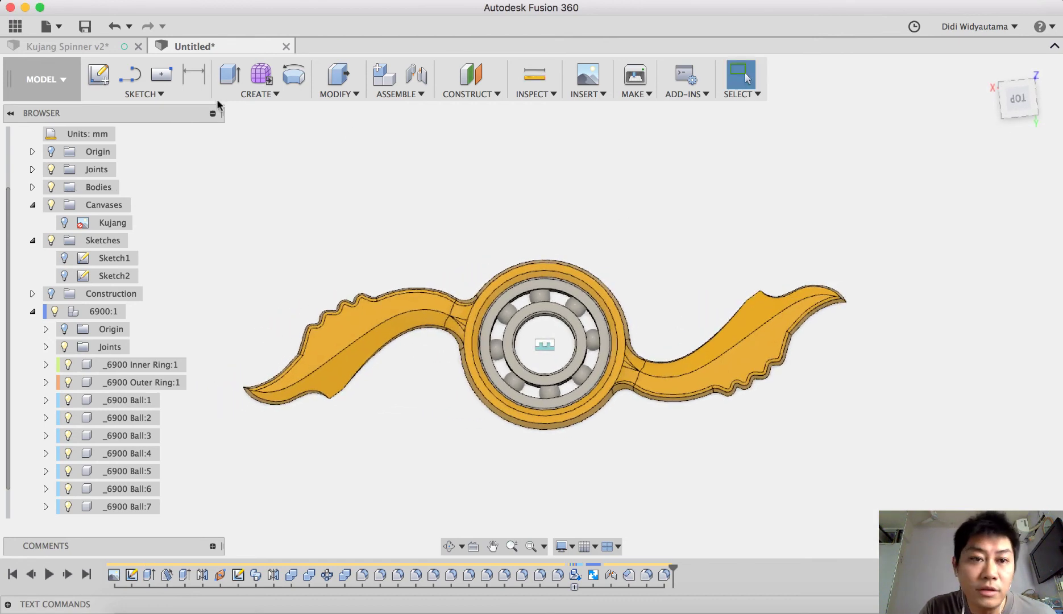
Switch to the Render workspace and start an in-canvas render of the spinner
{"action": "left_click", "coordinate": [45, 80]}
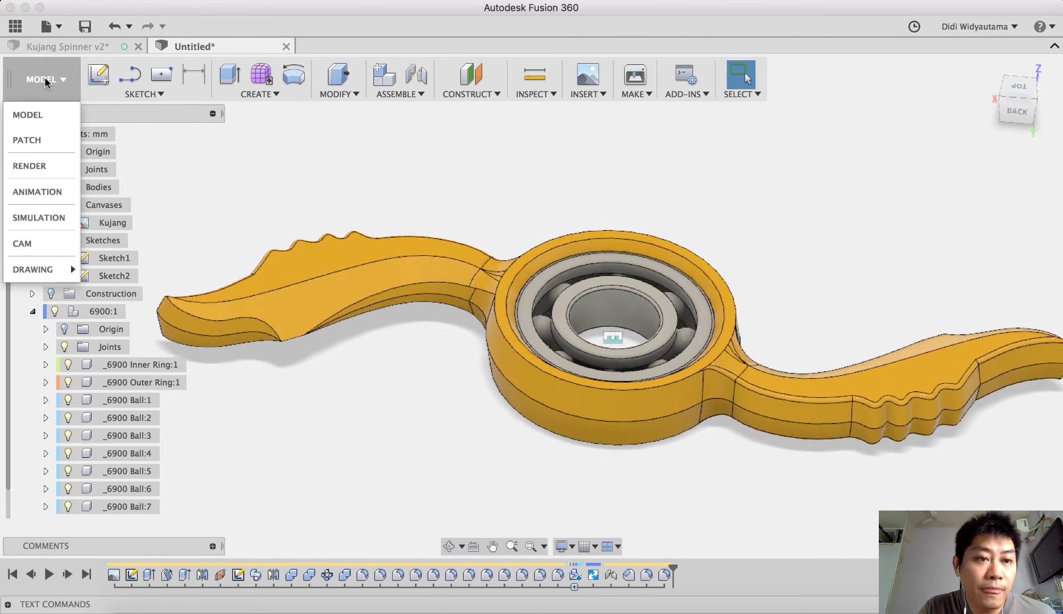
{"action": "left_click", "coordinate": [29, 166]}
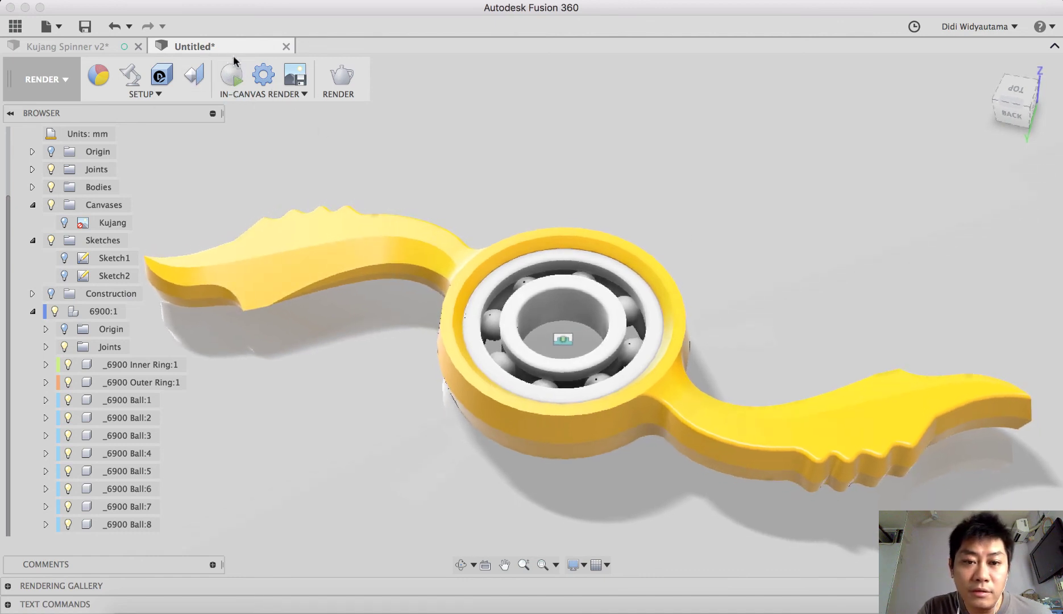
{"action": "left_click", "coordinate": [233, 74]}
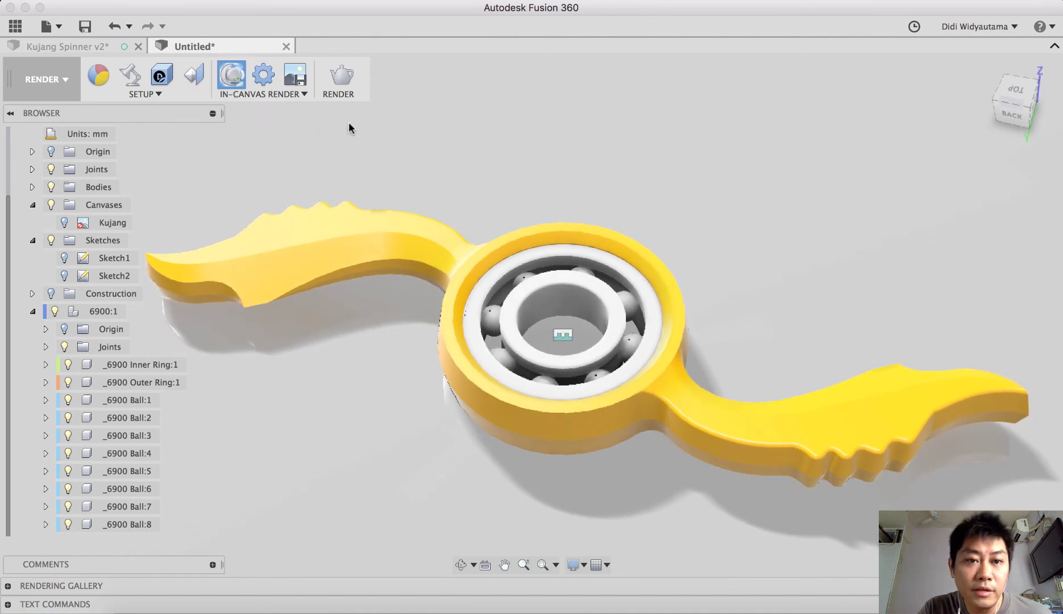